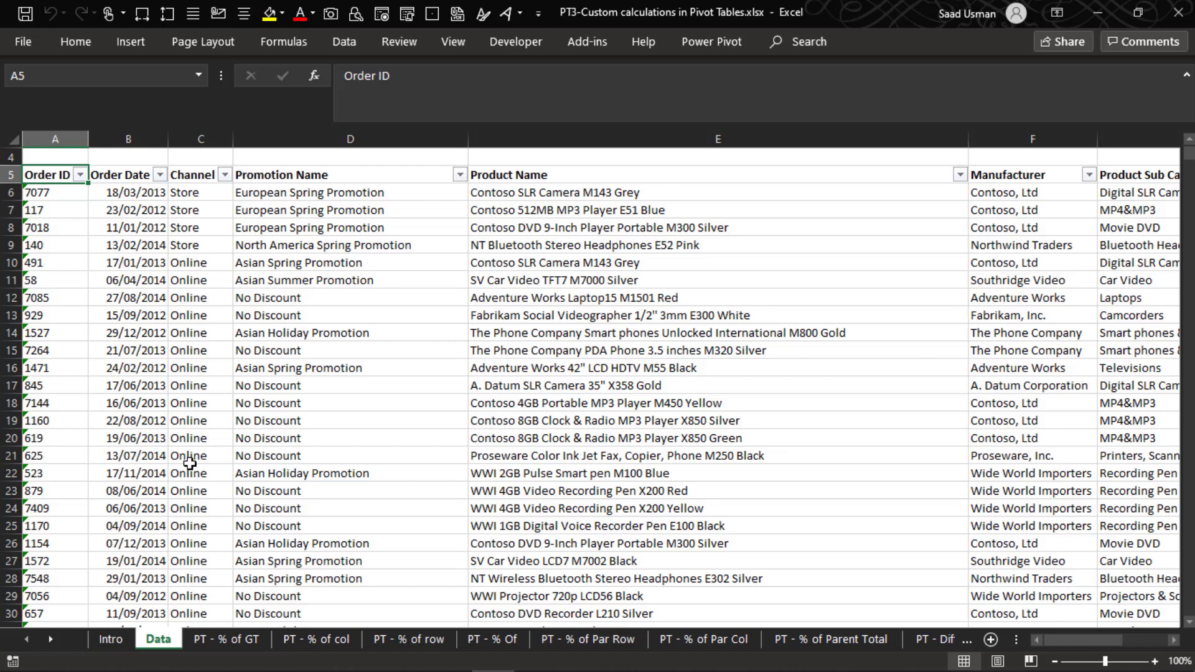
- Open the PT - % of GT sheet and examine the values in both pivot tables
{"action": "left_click", "coordinate": [226, 639]}
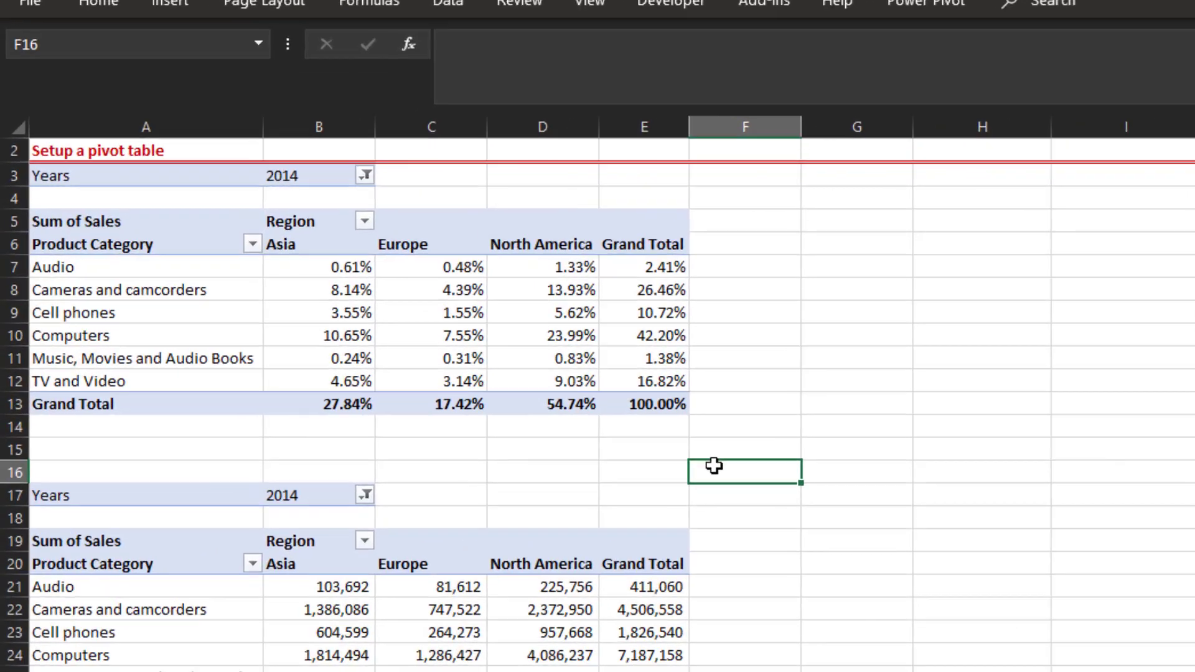
{"action": "key", "text": "Left"}
{"action": "key", "text": "Up"}
{"action": "key", "text": "Up"}
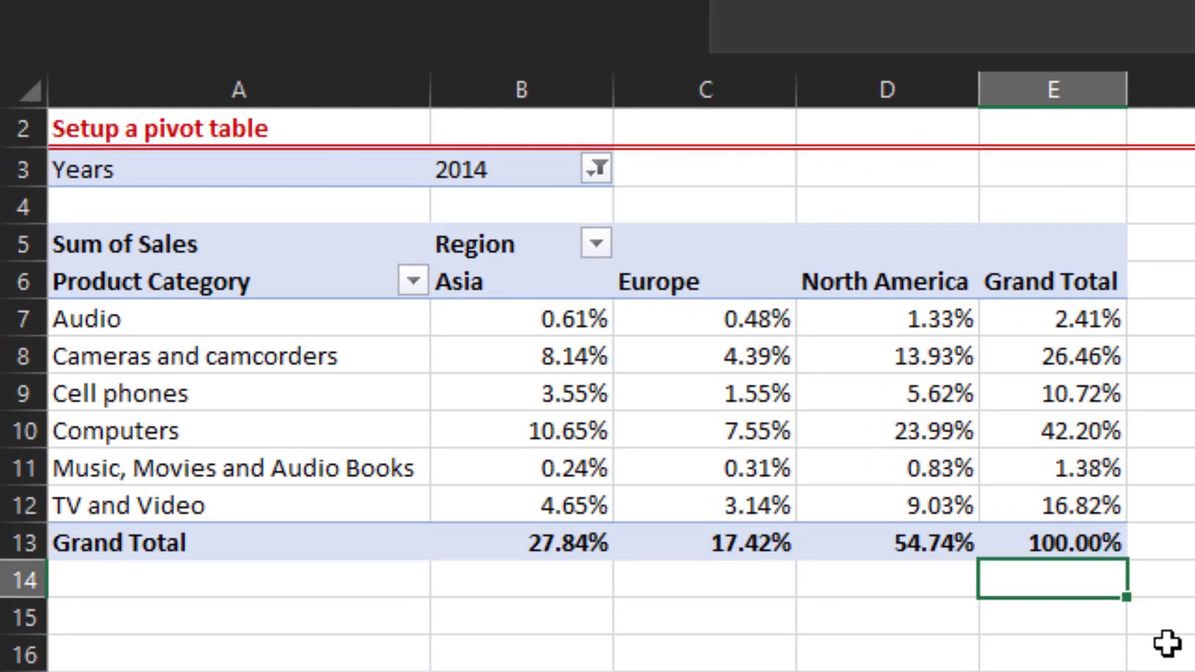
{"action": "key", "text": "Left"}
{"action": "key", "text": "Left"}
{"action": "key", "text": "Down"}
{"action": "key", "text": "Down"}
{"action": "key", "text": "Down"}
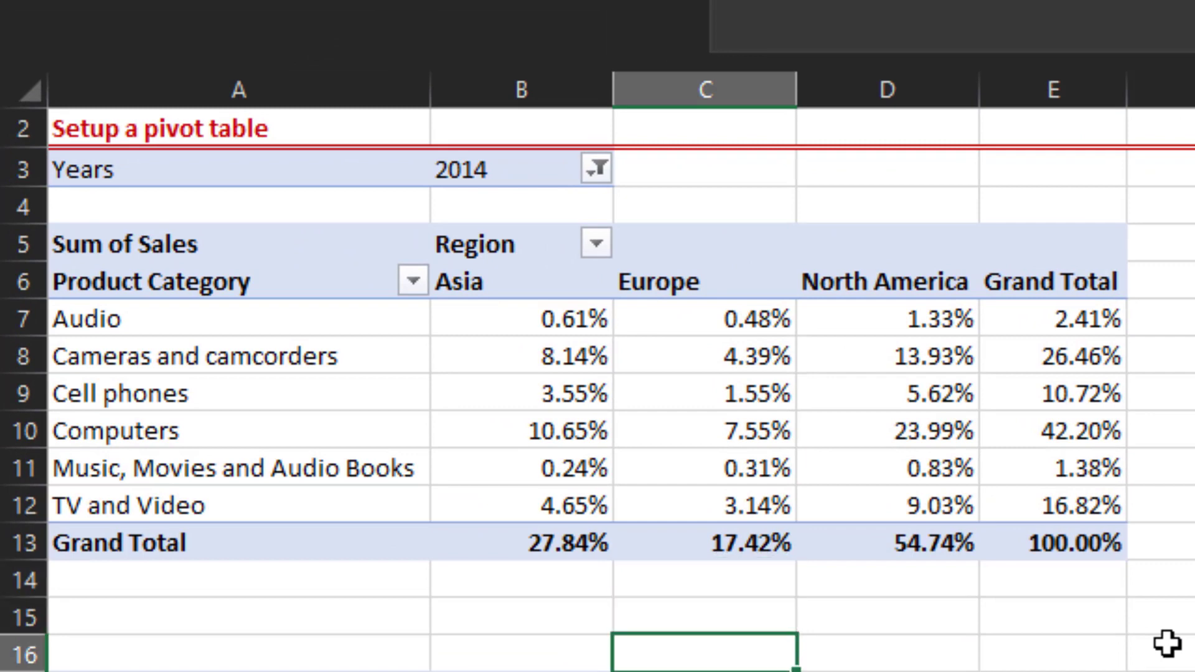
{"action": "key", "text": "Down"}
{"action": "key", "text": "Down"}
{"action": "key", "text": "Down"}
{"action": "key", "text": "Down"}
{"action": "key", "text": "Down"}
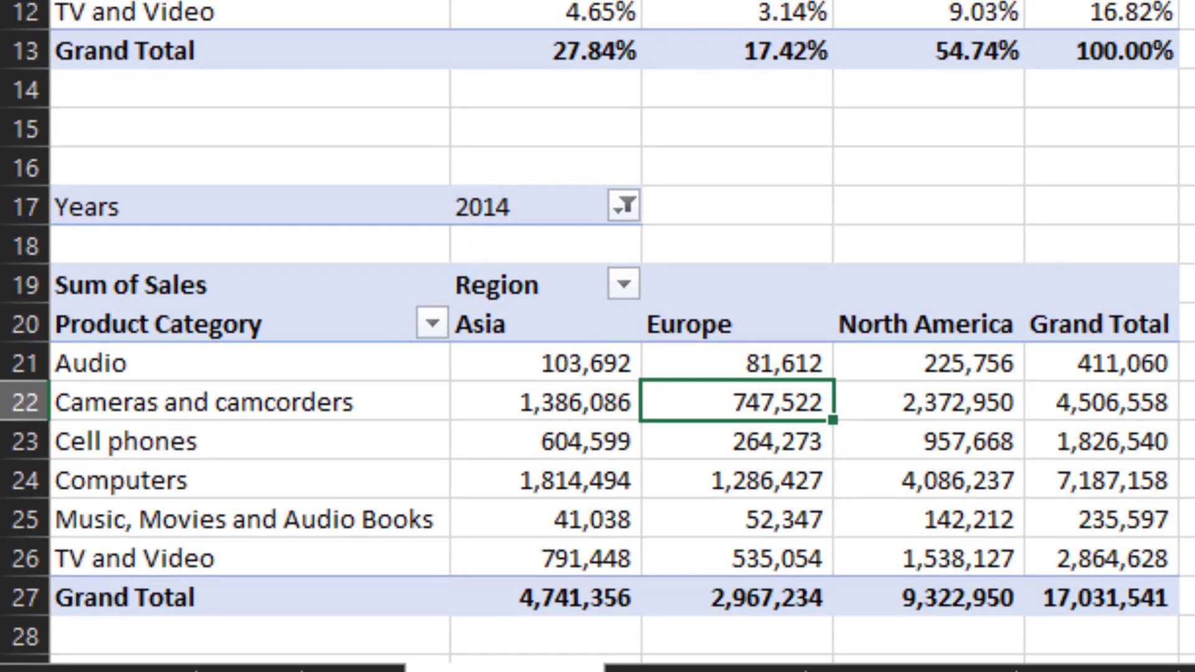
{"action": "key", "text": "Up"}
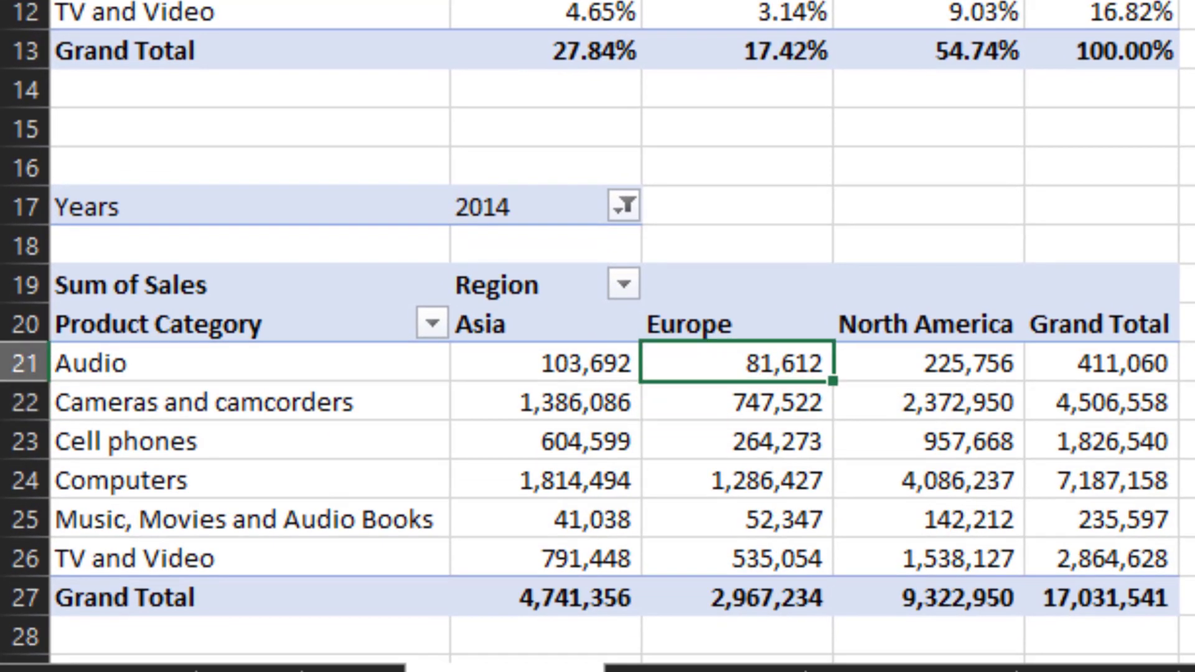
{"action": "key", "text": "Up"}
{"action": "key", "text": "Up"}
{"action": "key", "text": "Up"}
{"action": "key", "text": "Up"}
{"action": "key", "text": "Up"}
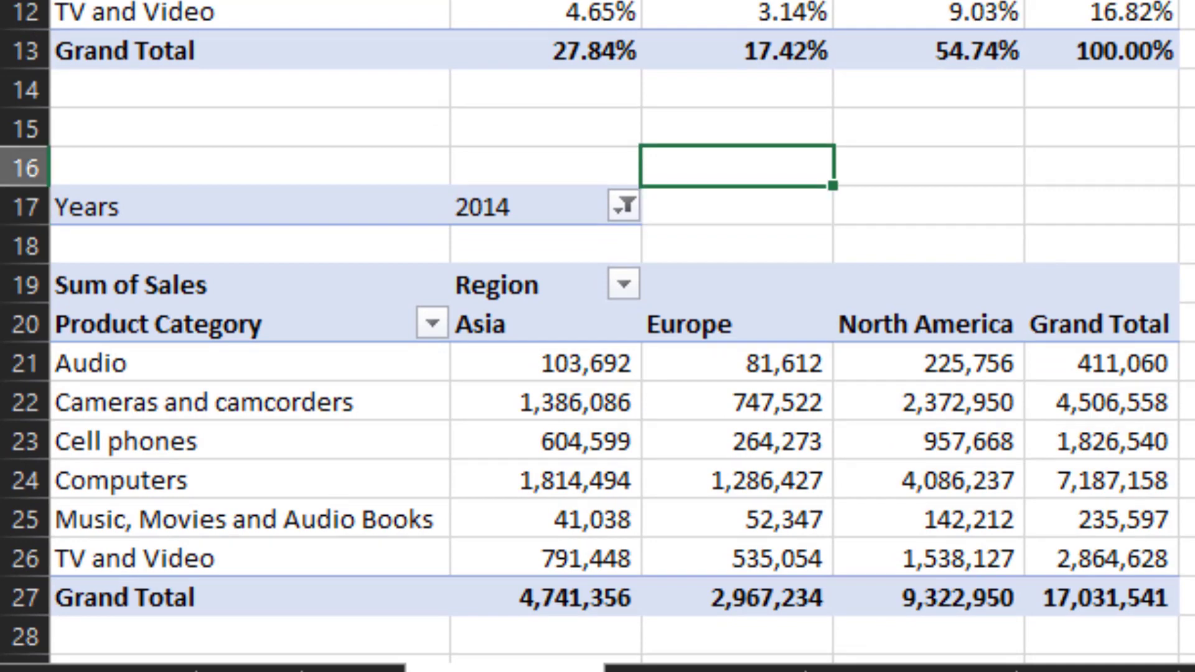
{"action": "key", "text": "Up"}
{"action": "key", "text": "Up"}
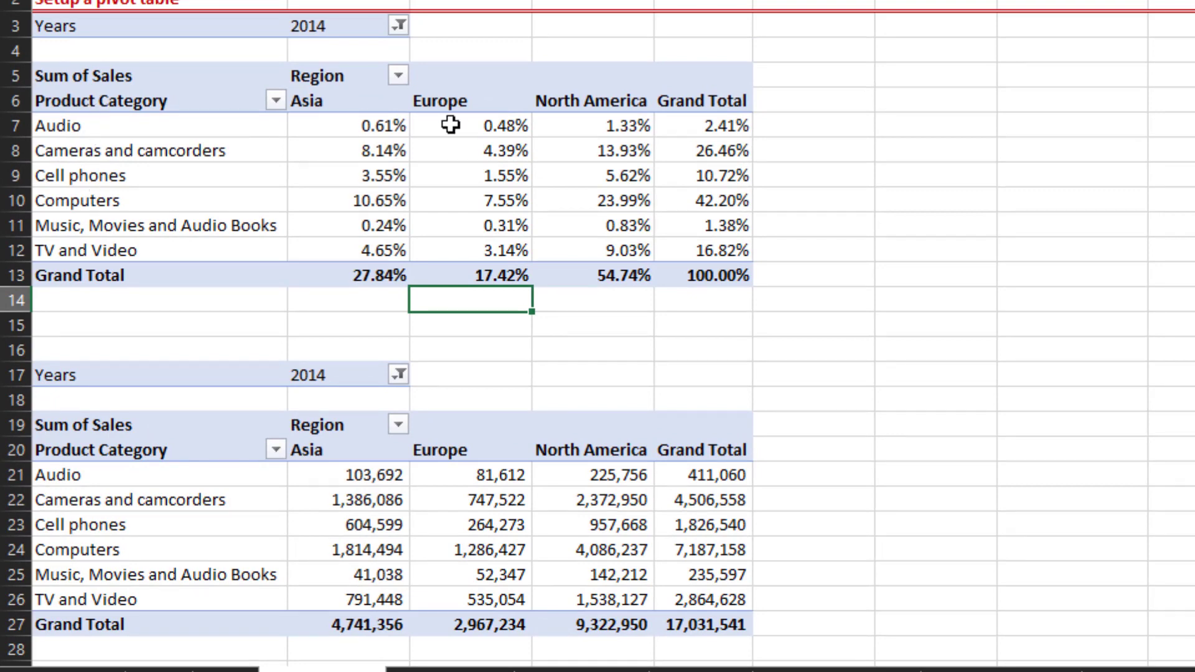
{"action": "mouse_move", "coordinate": [449, 137]}
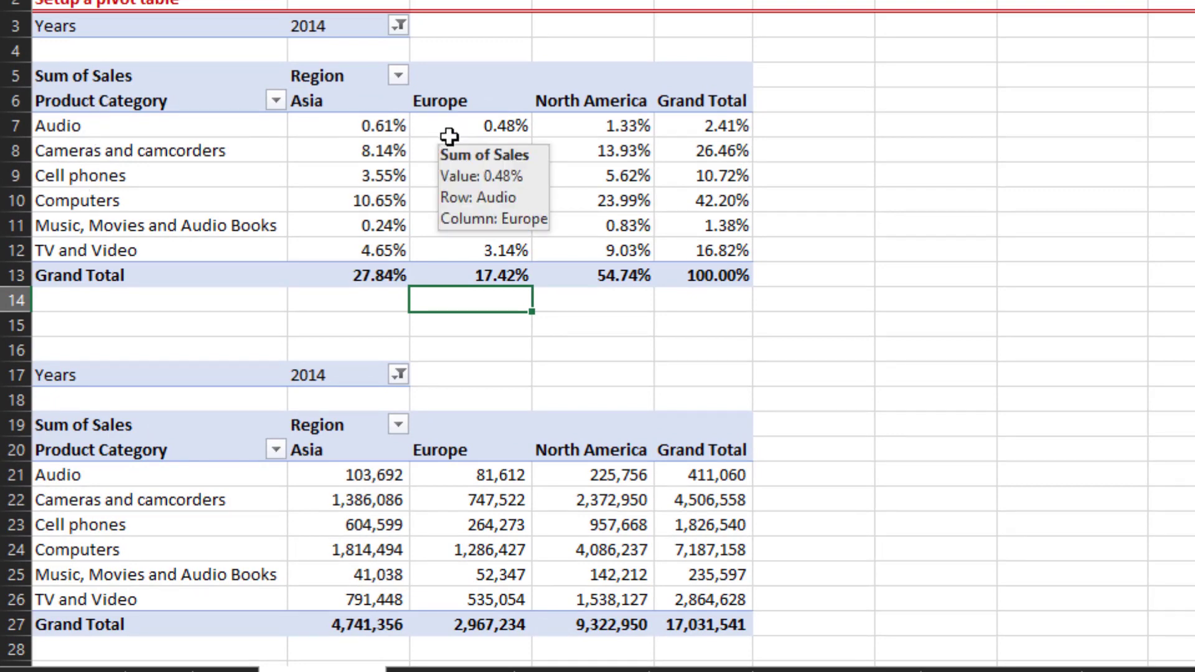
- Filter the upper pivot table's Years field to 2012
{"action": "left_click", "coordinate": [371, 123]}
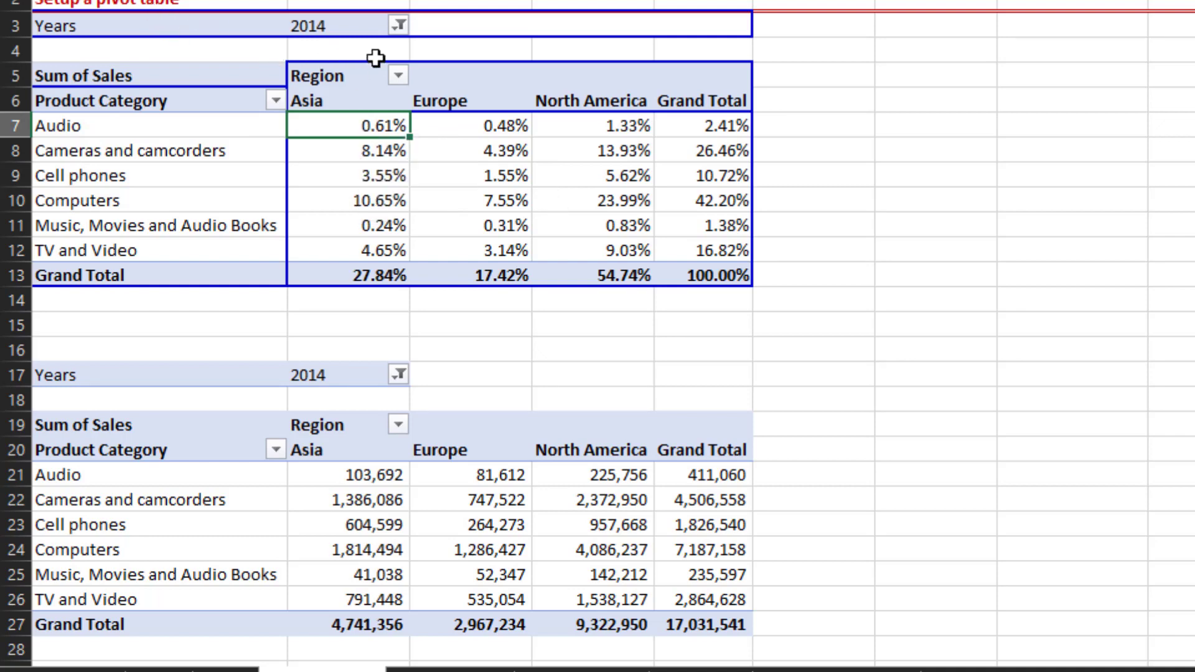
{"action": "left_click", "coordinate": [400, 25]}
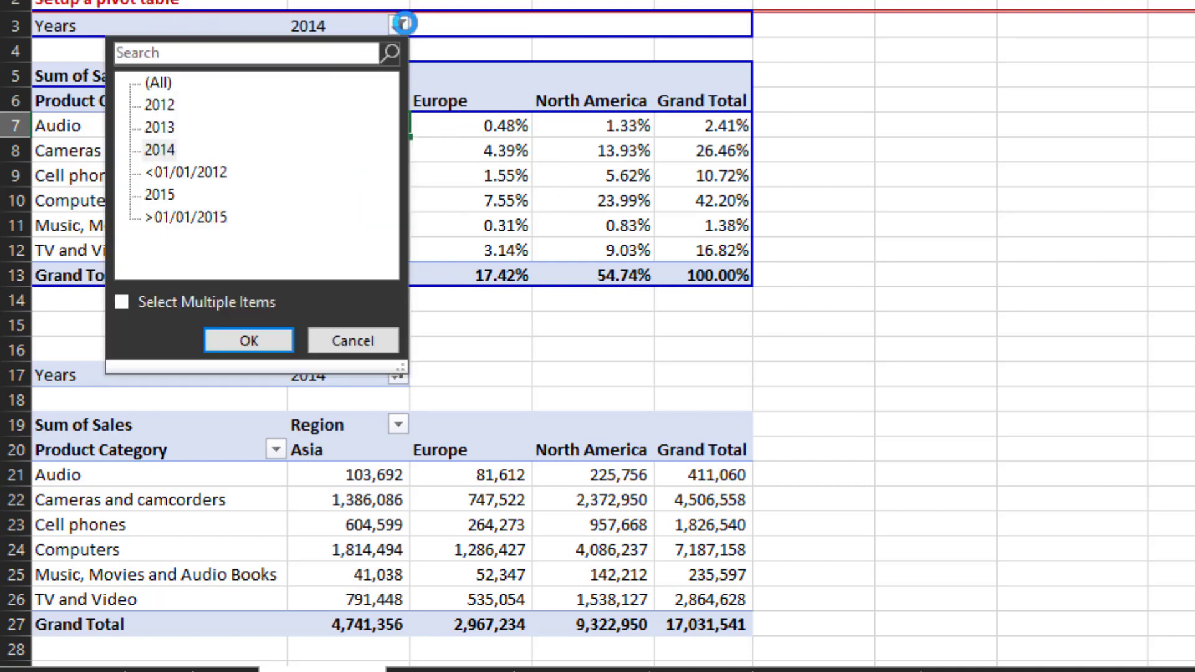
{"action": "left_click", "coordinate": [229, 334]}
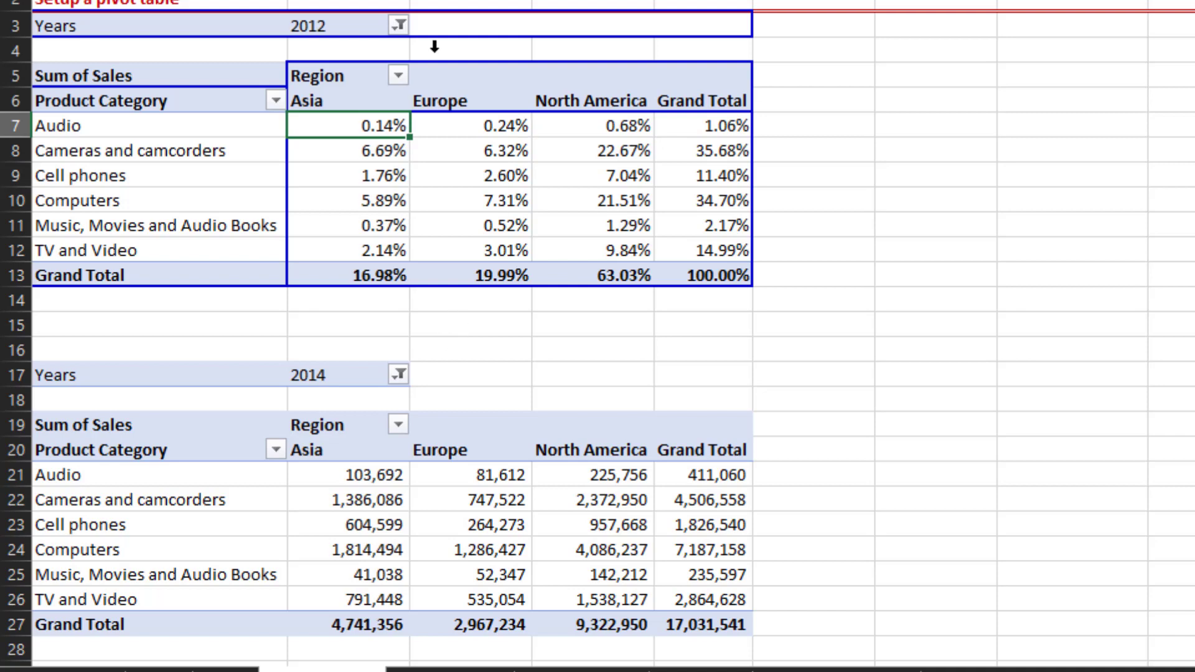
- Set the upper pivot table's Years filter back to 2014
{"action": "left_click", "coordinate": [397, 25]}
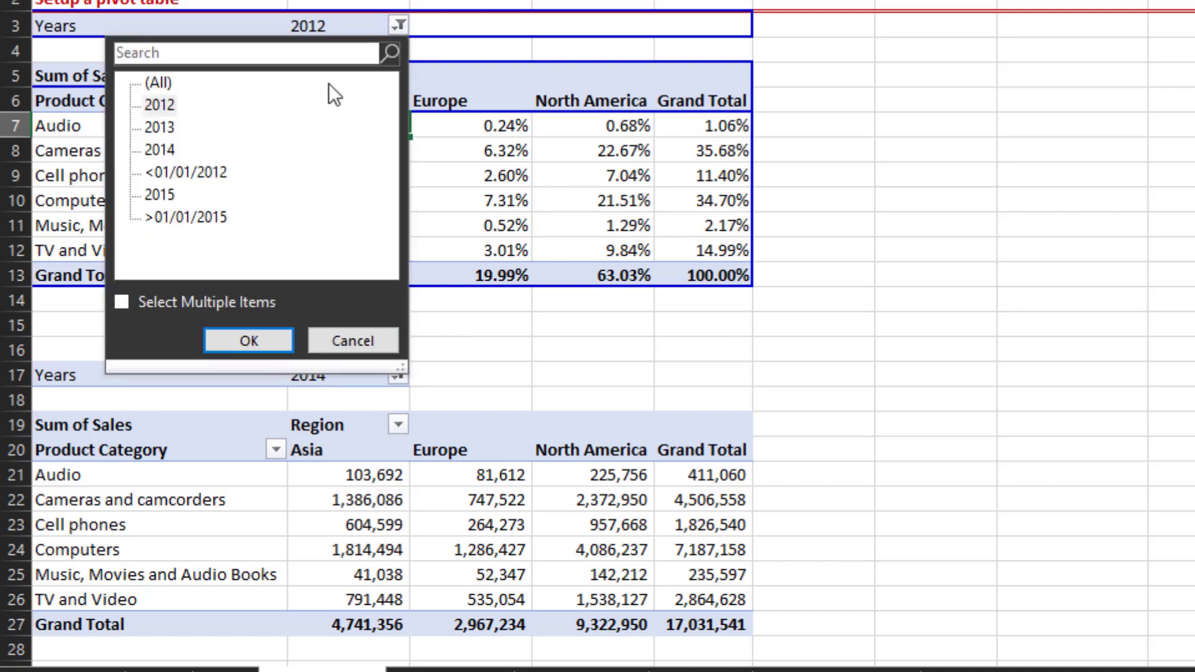
{"action": "left_click", "coordinate": [173, 145]}
{"action": "left_click", "coordinate": [242, 344]}
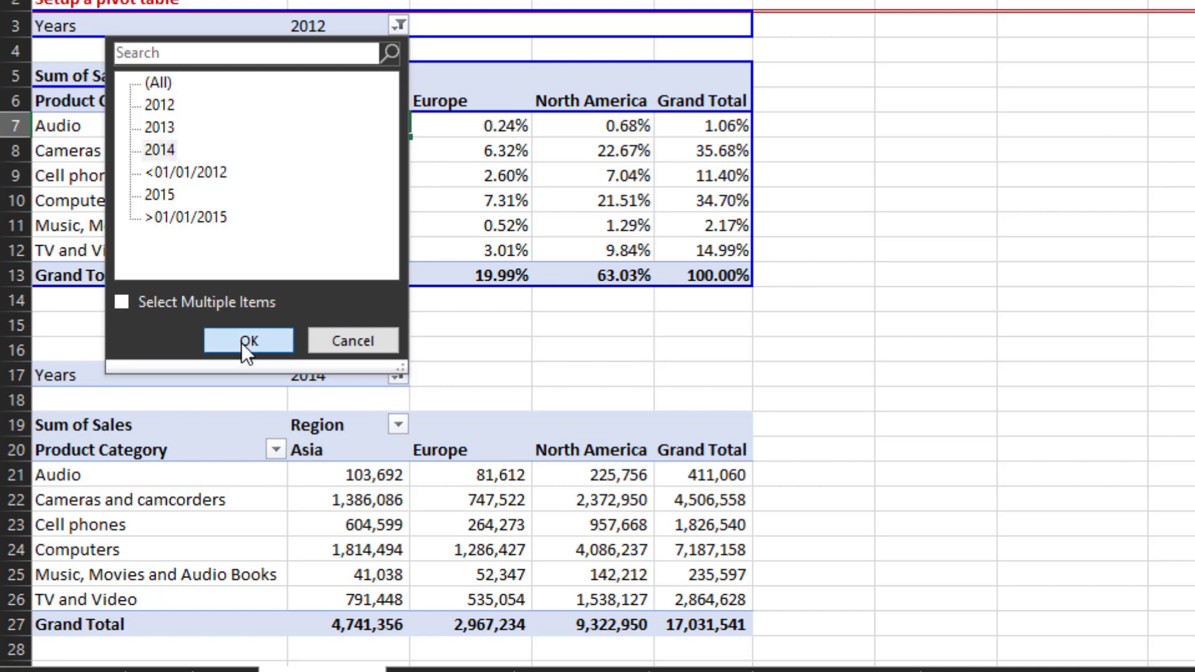
{"action": "left_click", "coordinate": [726, 276]}
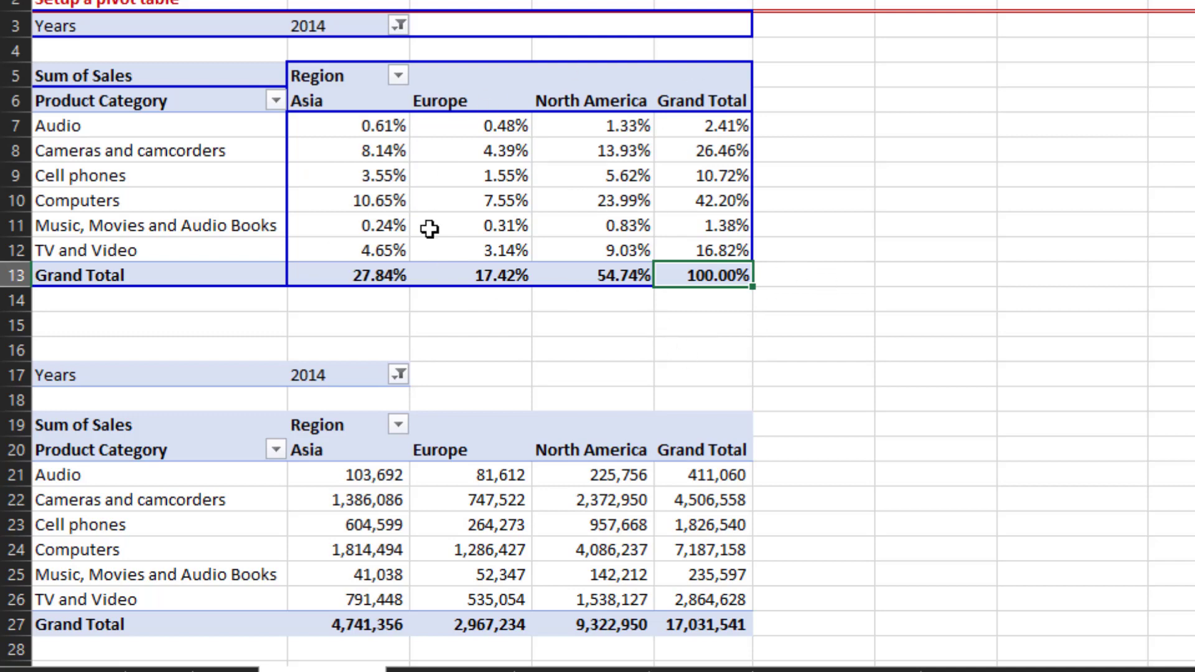
- Compare the percentage values of the upper pivot table with the sales amounts of the lower one
{"action": "mouse_move", "coordinate": [430, 229]}
{"action": "key", "text": "Down"}
{"action": "key", "text": "Down"}
{"action": "key", "text": "Down"}
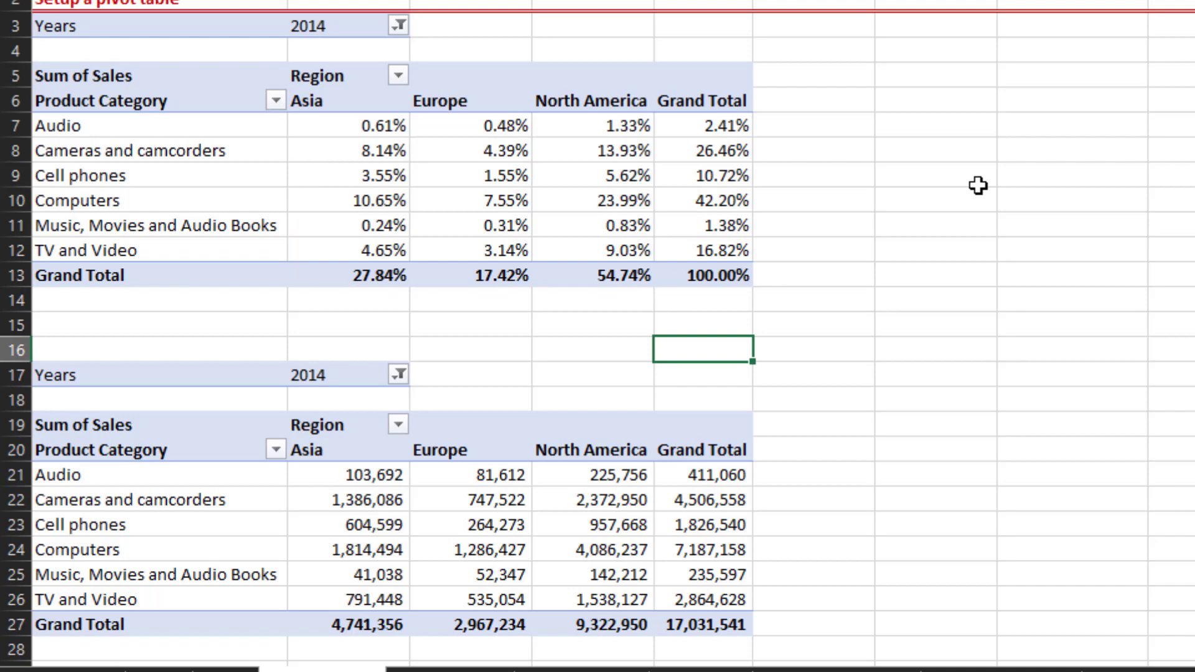
{"action": "key", "text": "Down"}
{"action": "key", "text": "Down"}
{"action": "key", "text": "Down"}
{"action": "key", "text": "Down"}
{"action": "key", "text": "Down"}
{"action": "key", "text": "Down"}
{"action": "key", "text": "Down"}
{"action": "key", "text": "Down"}
{"action": "key", "text": "Down"}
{"action": "key", "text": "Down"}
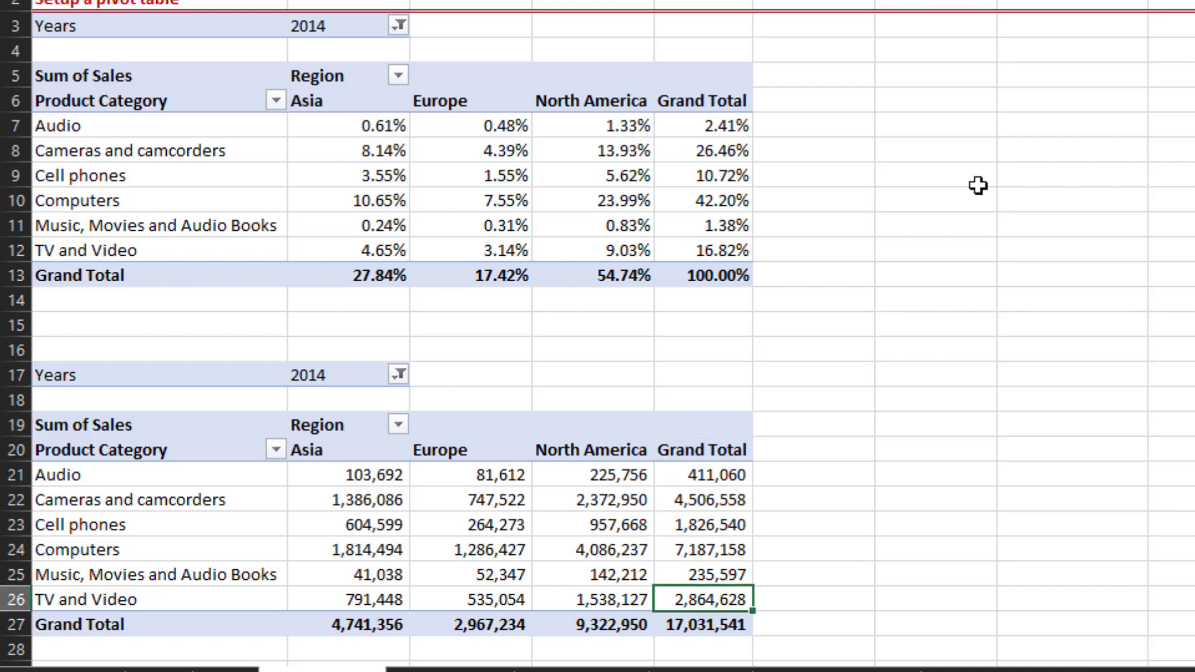
{"action": "key", "text": "Down"}
{"action": "key", "text": "Down"}
{"action": "key", "text": "Down"}
{"action": "key", "text": "Down"}
{"action": "key", "text": "Up"}
{"action": "key", "text": "Up"}
{"action": "key", "text": "Up"}
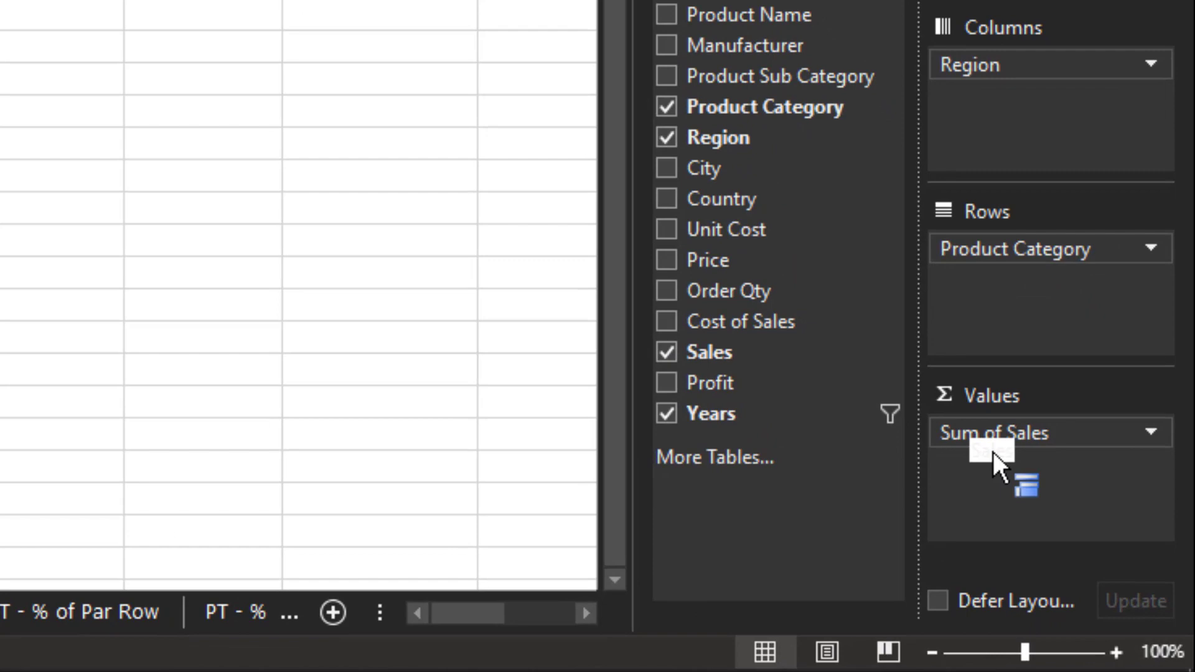
- Show the lower pivot table's Sum of Sales values as % of Grand Total
{"action": "left_click_drag", "start_coordinate": [992, 452], "coordinate": [1007, 436]}
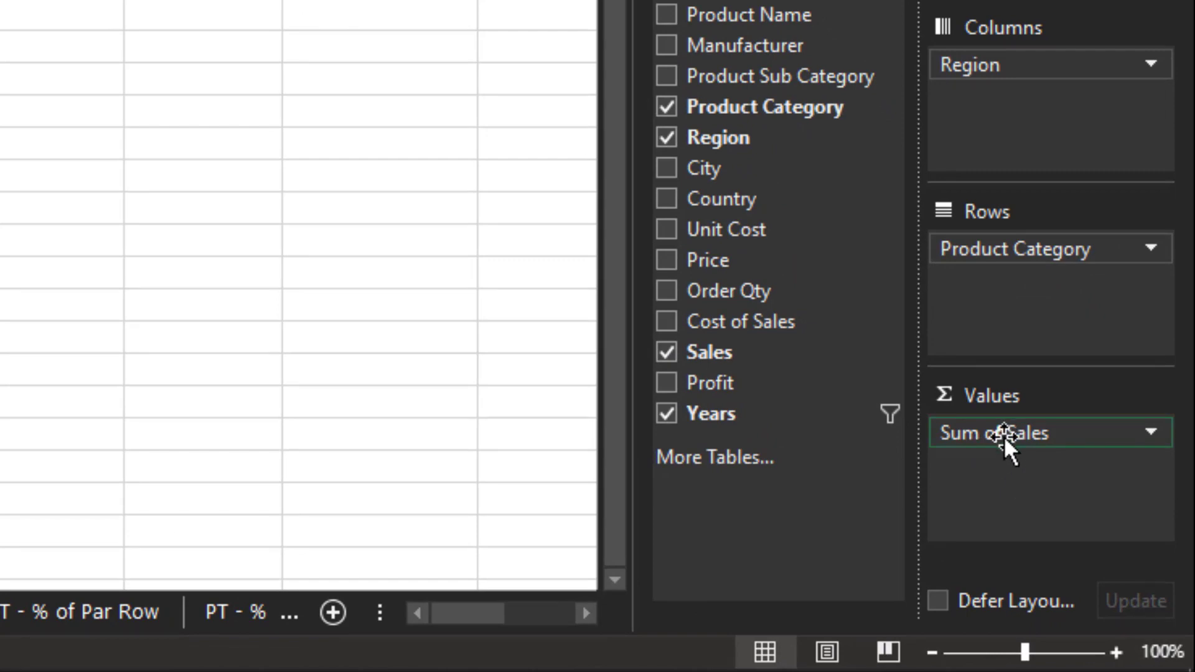
{"action": "left_click", "coordinate": [1003, 435]}
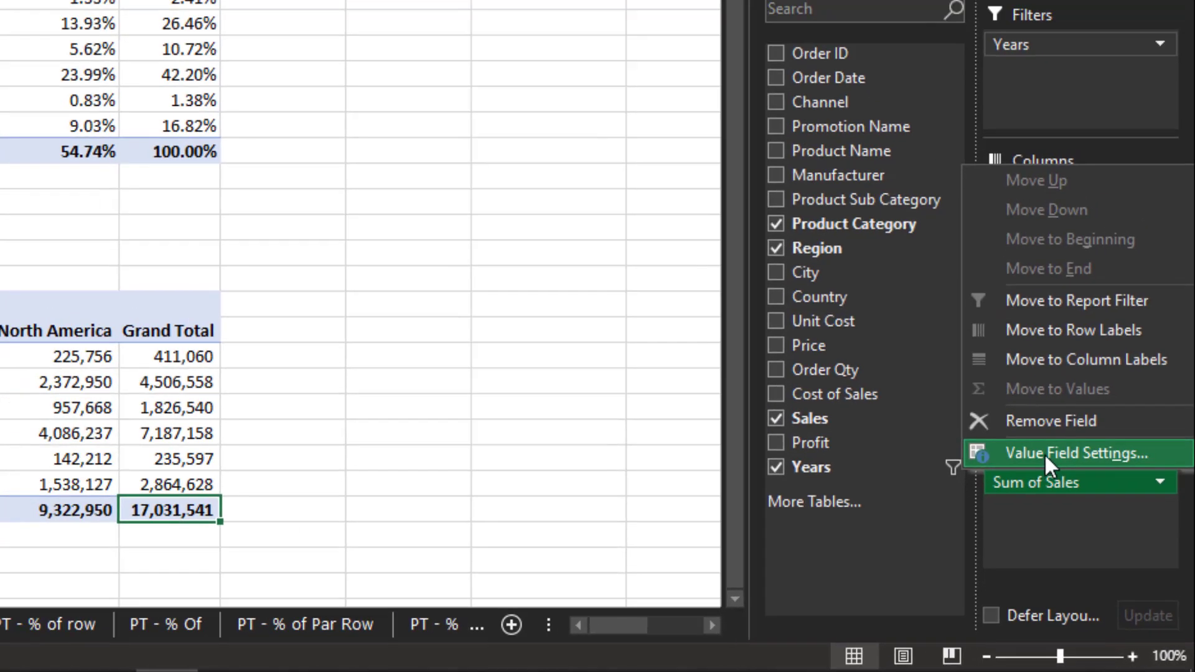
{"action": "left_click", "coordinate": [1044, 453]}
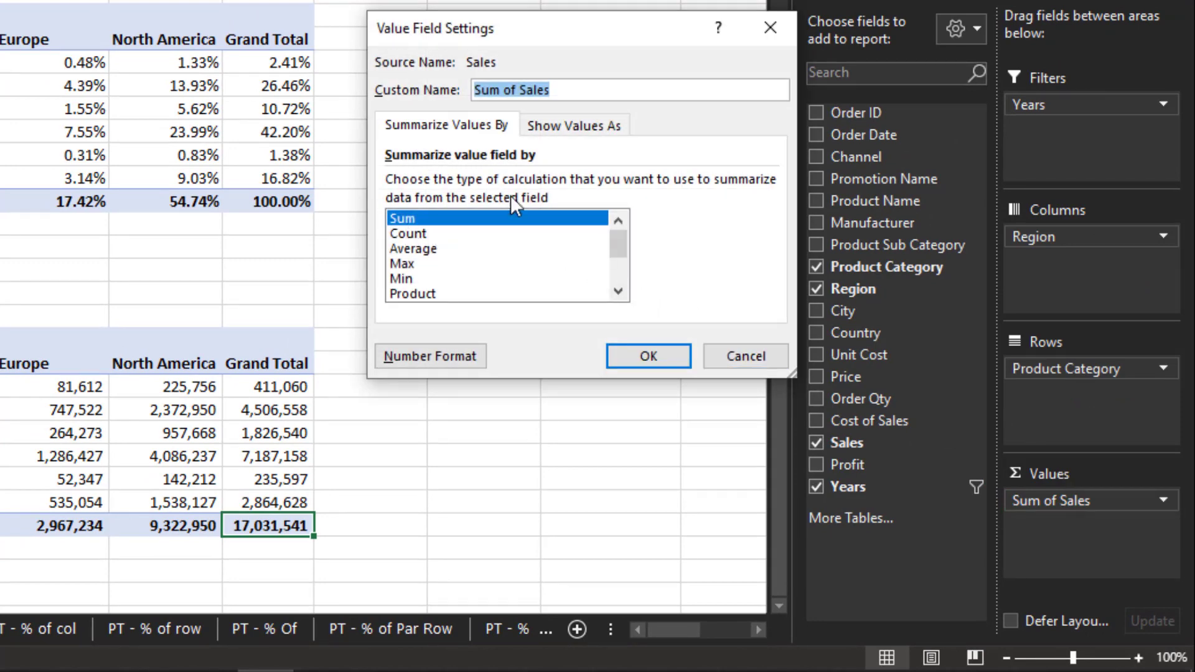
{"action": "left_click", "coordinate": [563, 128]}
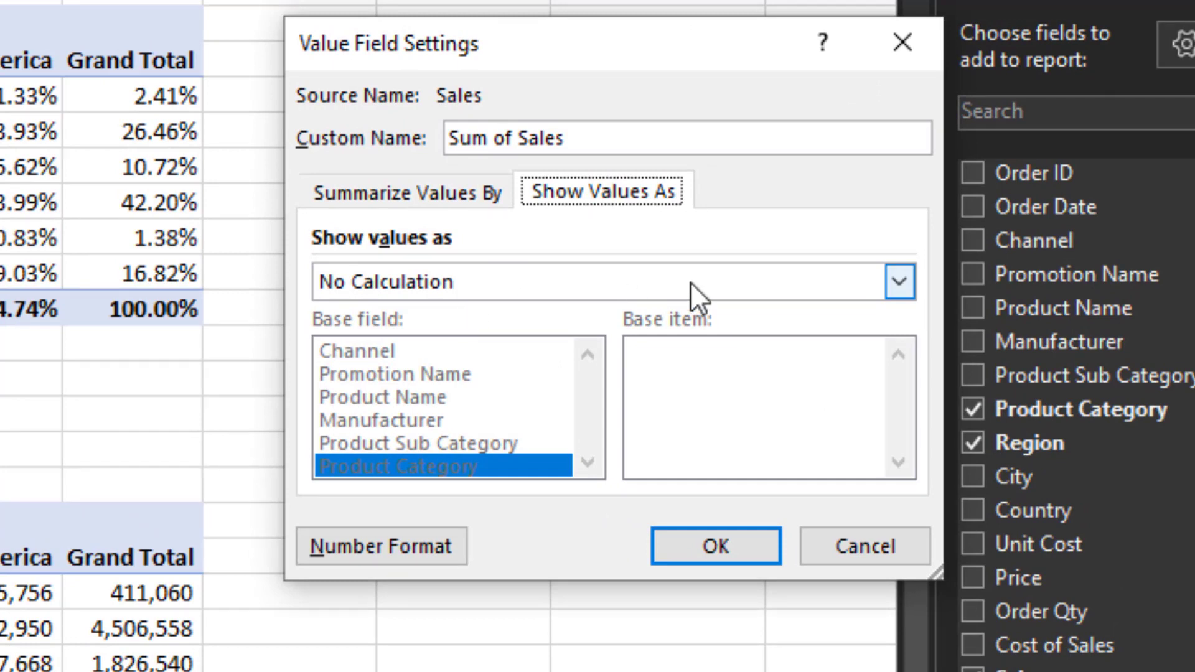
{"action": "left_click", "coordinate": [896, 292]}
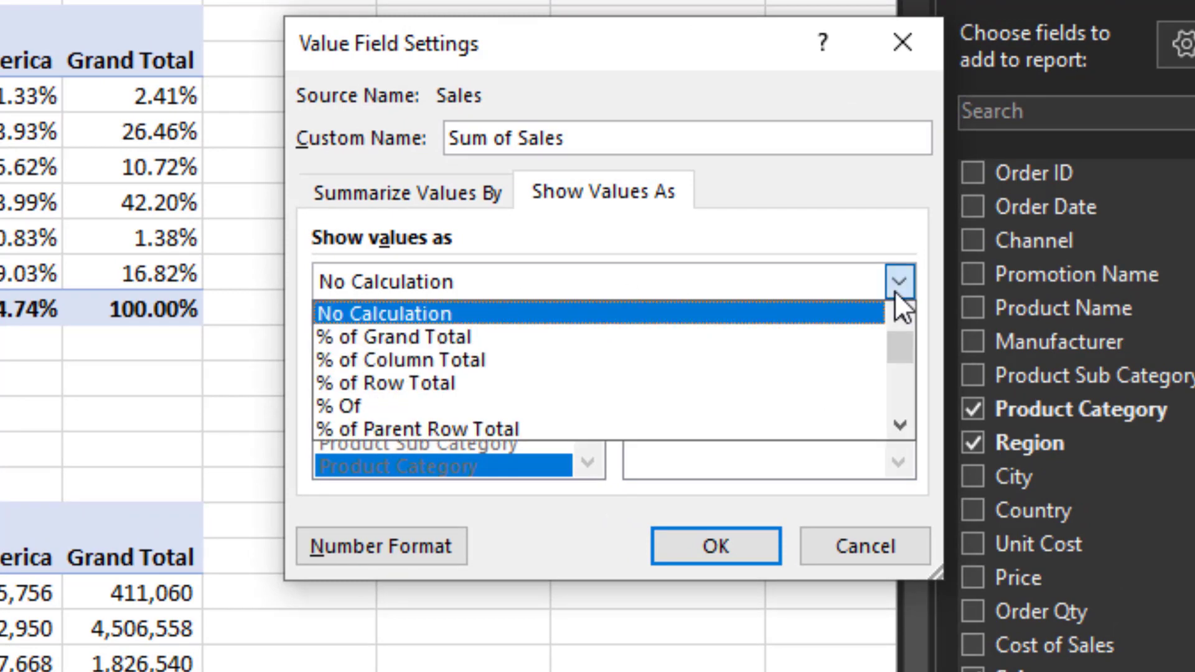
{"action": "left_click", "coordinate": [586, 339]}
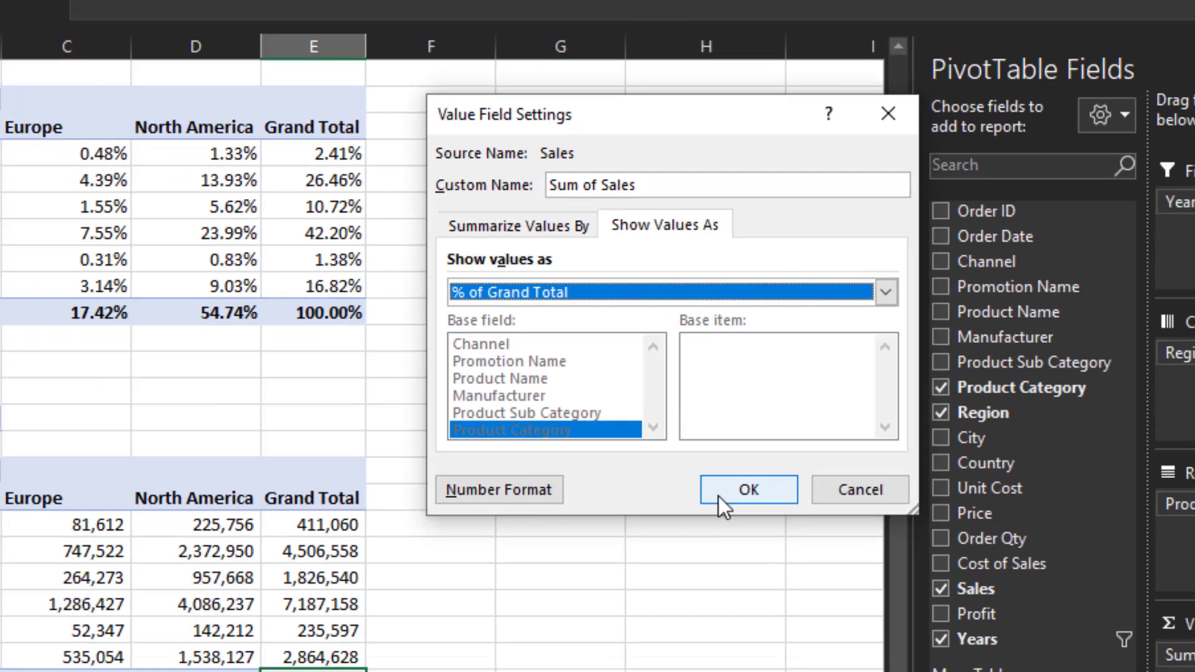
{"action": "left_click", "coordinate": [684, 547]}
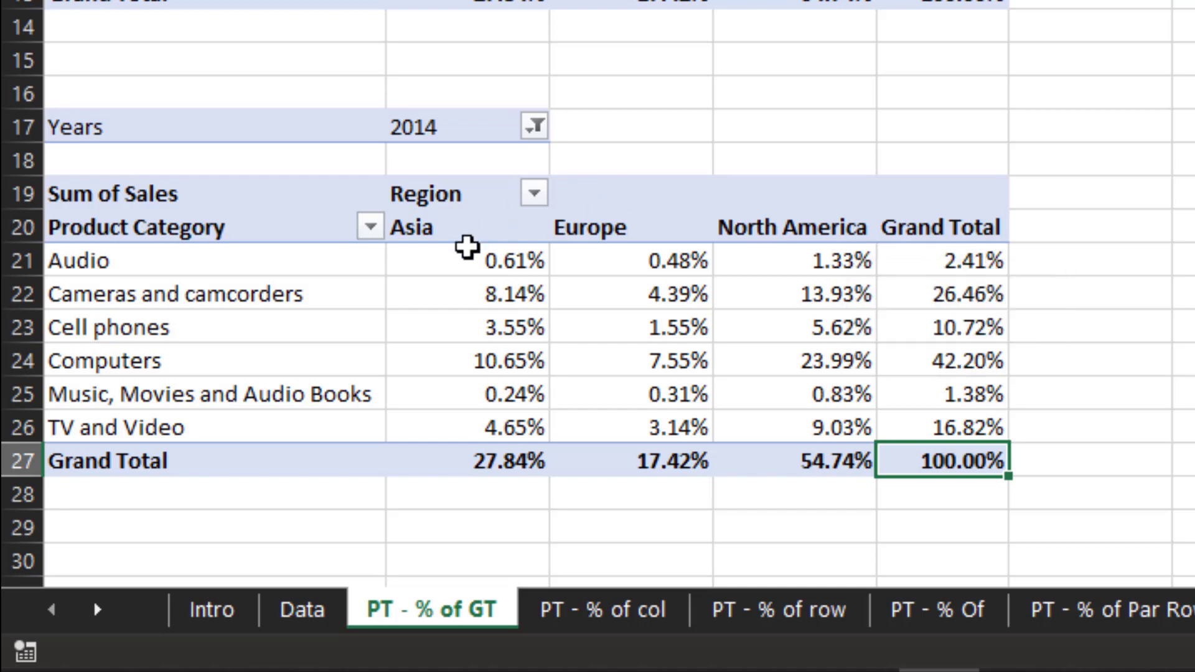
- Switch to the PT - % of col sheet and examine its two pivot tables
{"action": "mouse_move", "coordinate": [466, 264]}
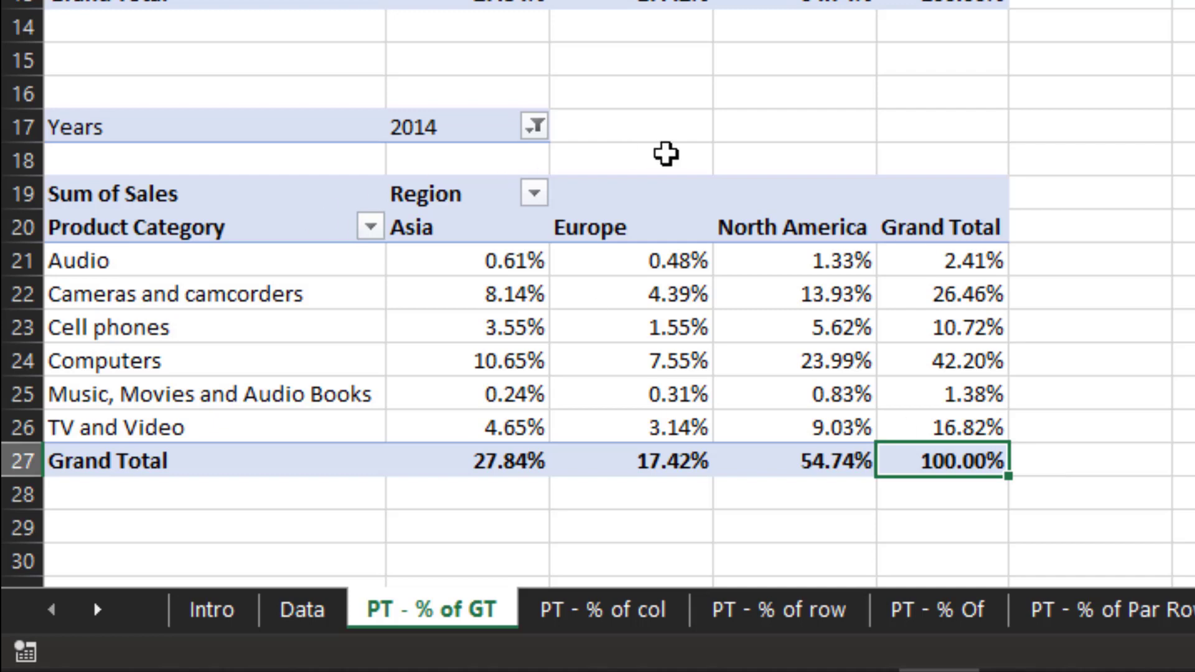
{"action": "left_click", "coordinate": [647, 610]}
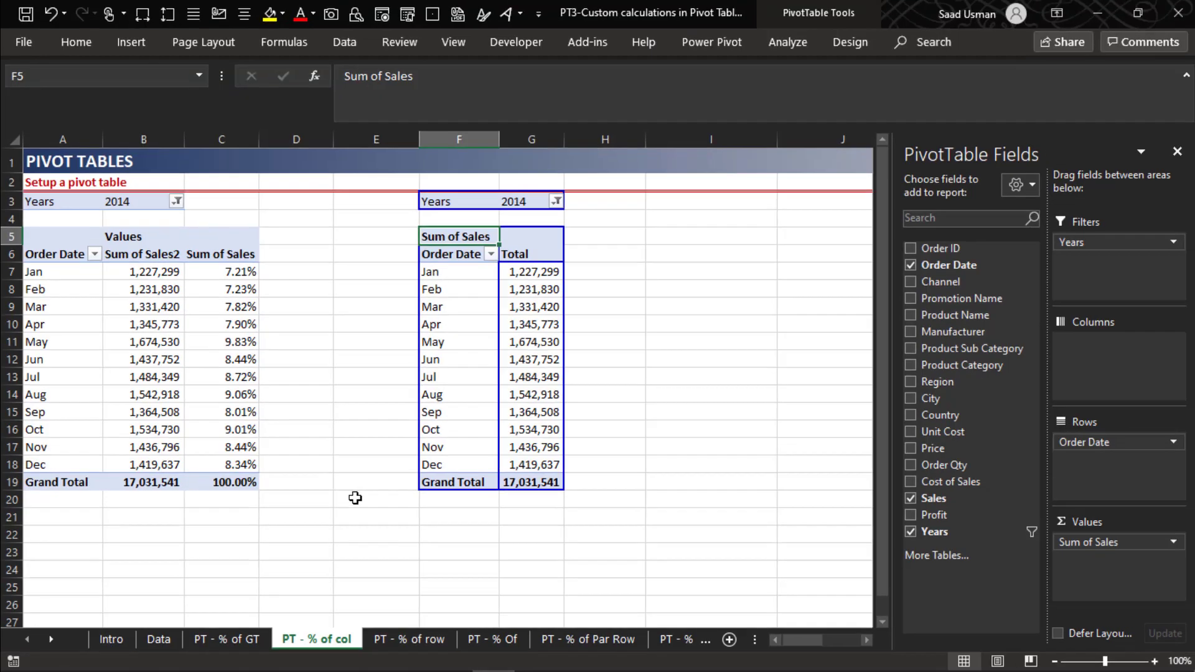
{"action": "left_click", "coordinate": [354, 498]}
{"action": "key", "text": "Left"}
{"action": "key", "text": "Left"}
{"action": "key", "text": "Left"}
{"action": "key", "text": "Left"}
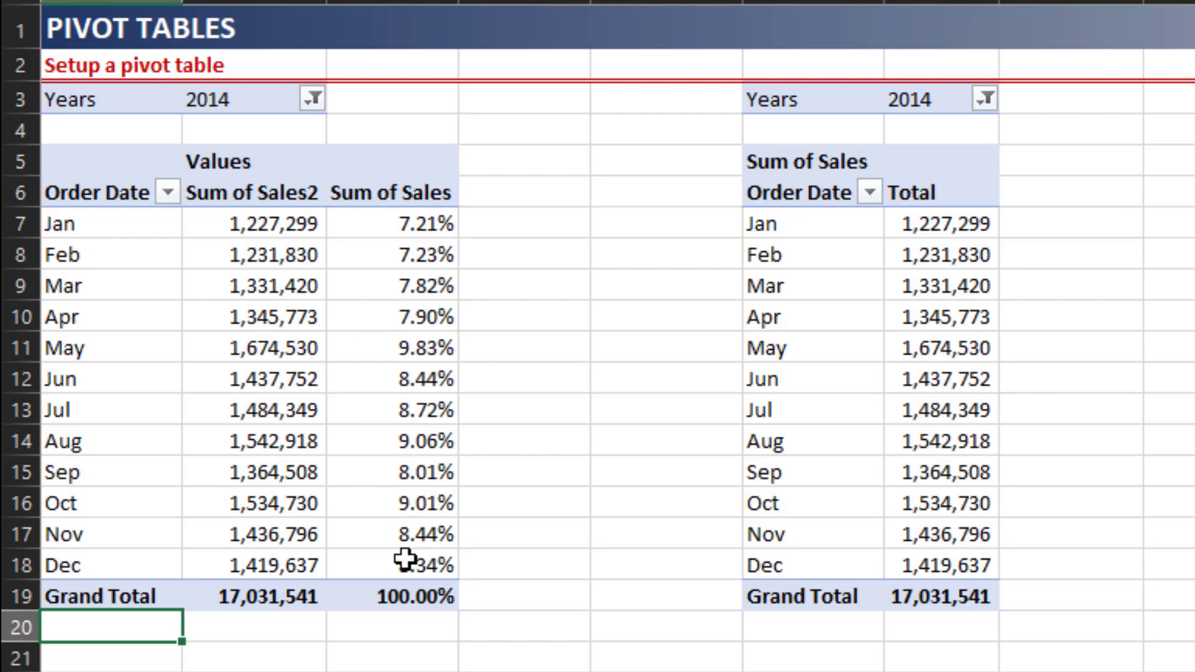
{"action": "mouse_move", "coordinate": [405, 559]}
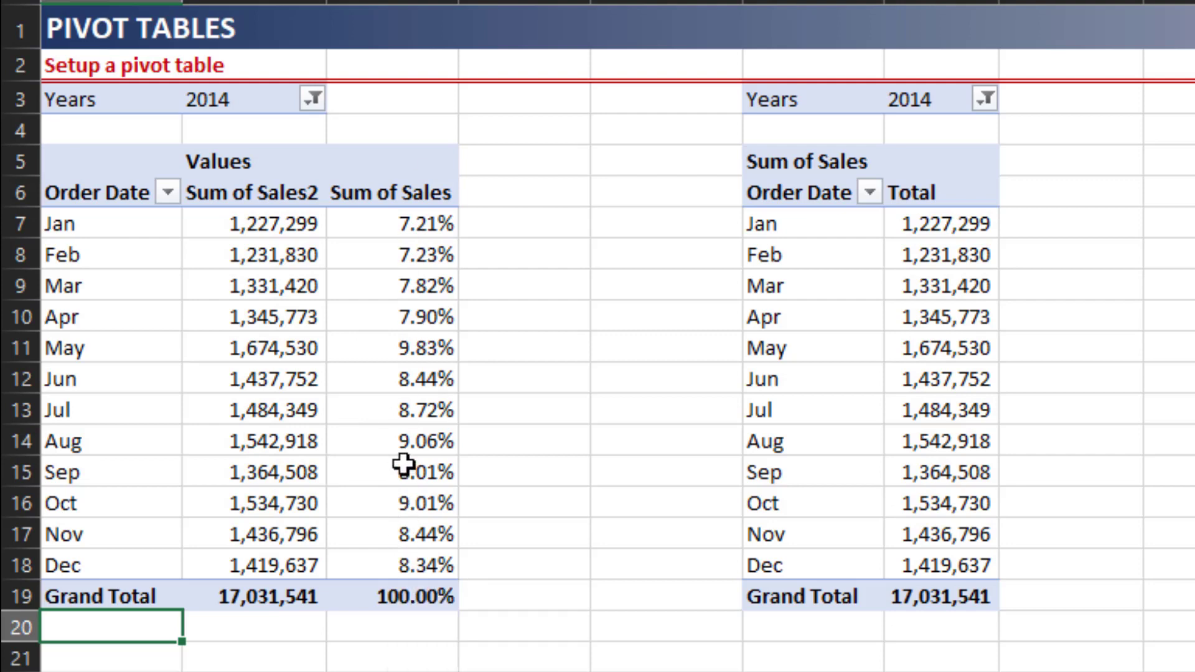
{"action": "mouse_move", "coordinate": [403, 463]}
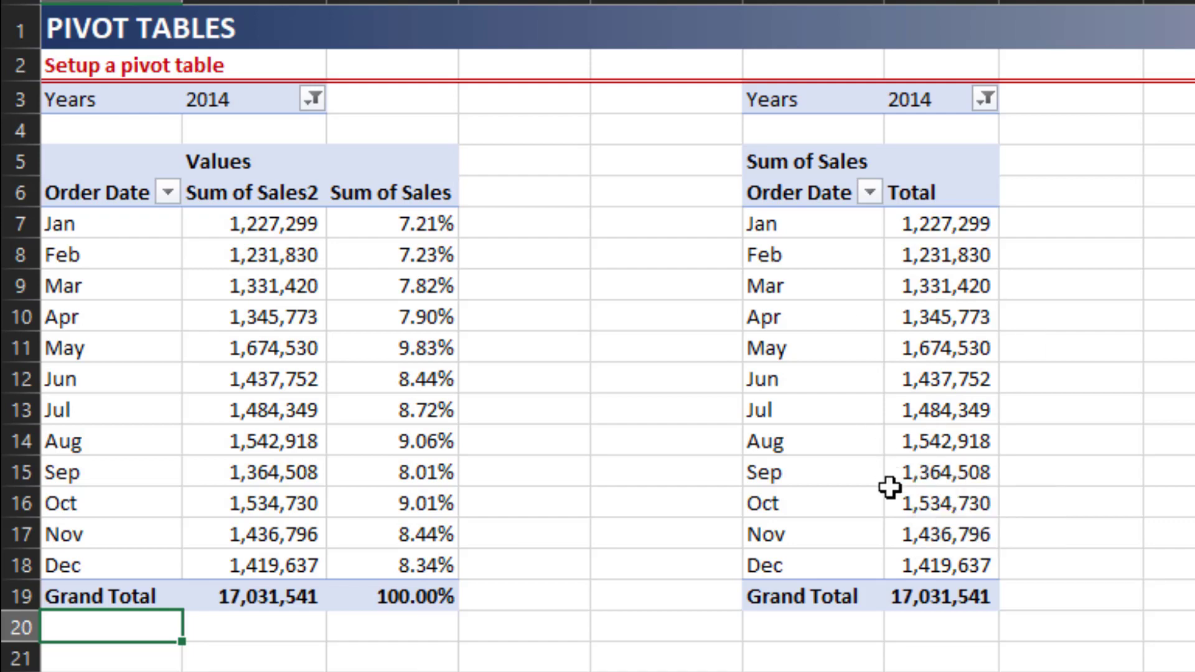
- Add the Sales field a second time to the values of the right pivot table
{"action": "left_click", "coordinate": [931, 580]}
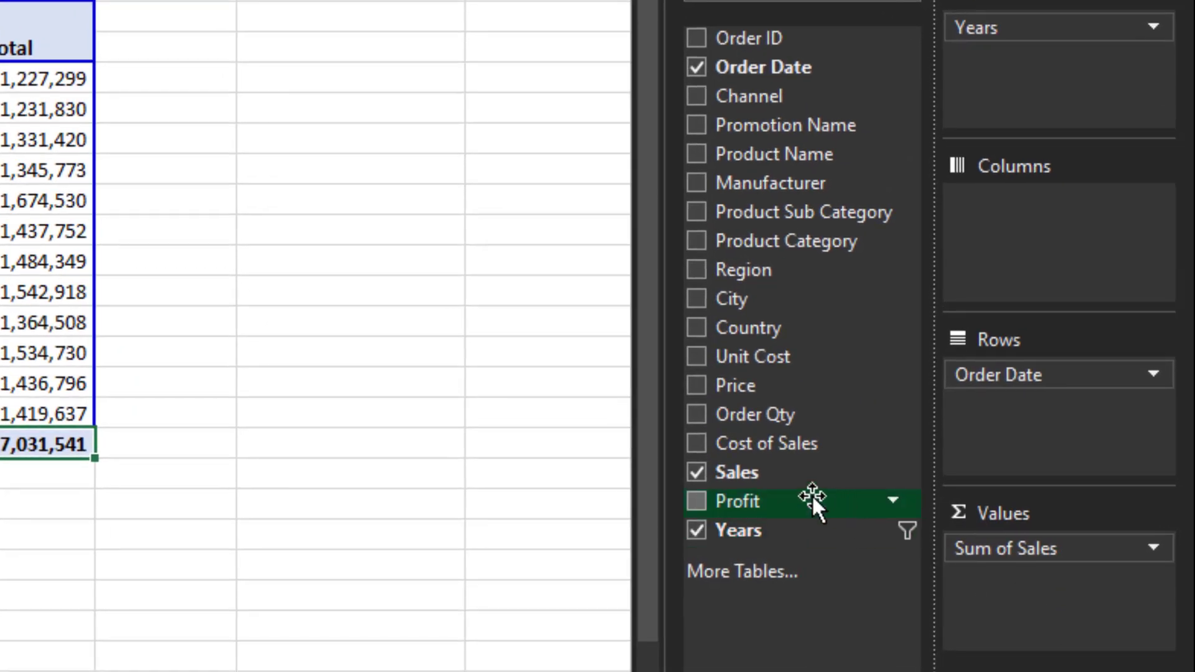
{"action": "left_click_drag", "start_coordinate": [758, 469], "coordinate": [991, 576]}
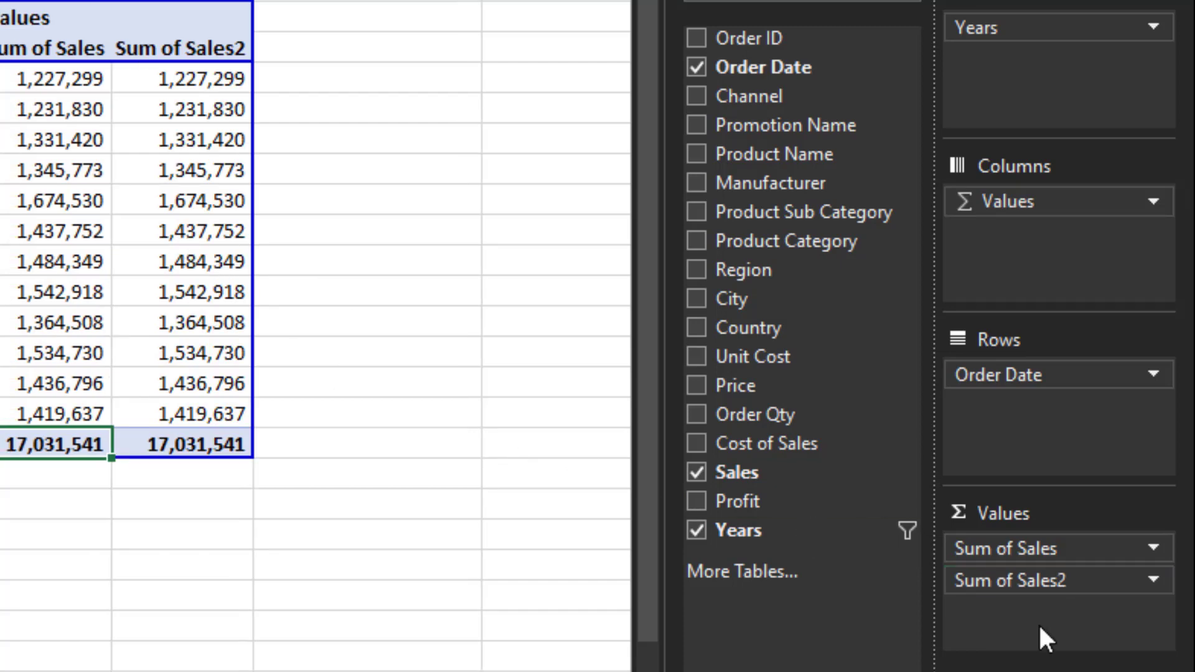
- Show the right pivot table's Sum of Sales2 values as % of Column Total
{"action": "left_click", "coordinate": [1049, 580]}
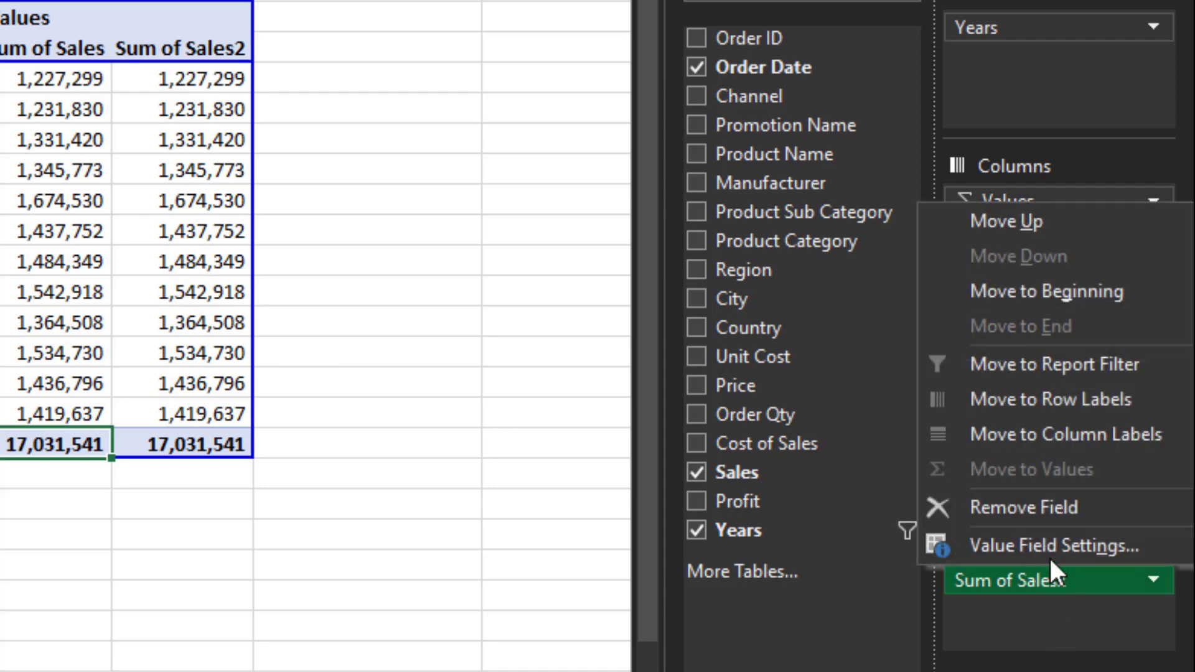
{"action": "left_click", "coordinate": [1048, 544]}
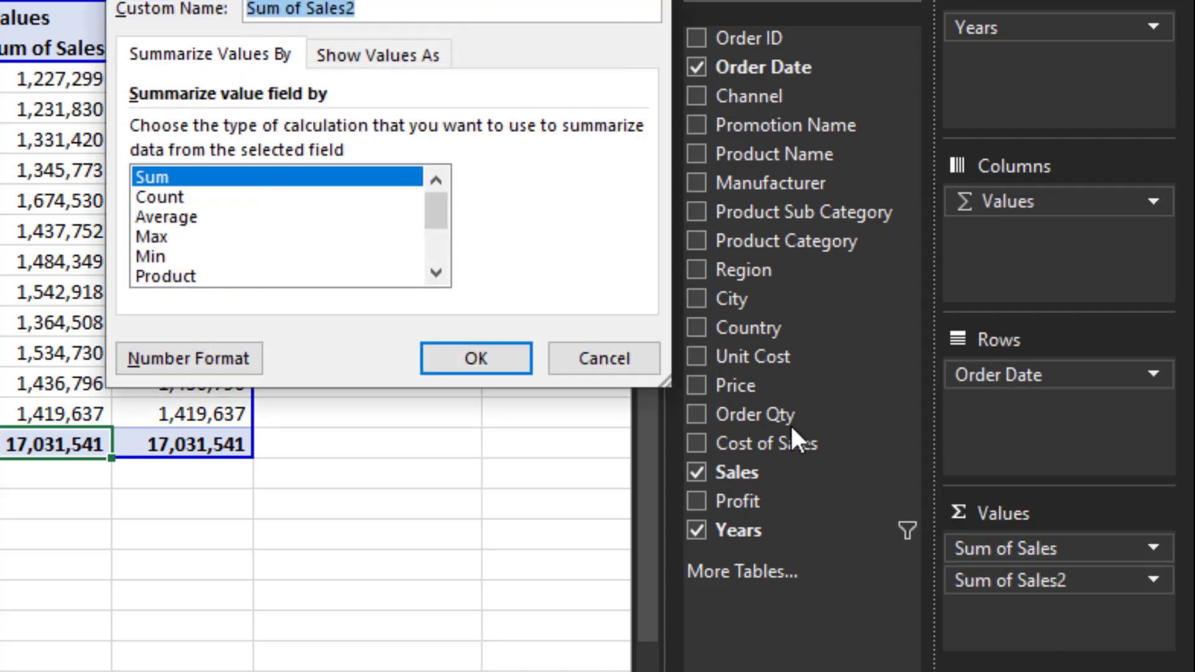
{"action": "left_click", "coordinate": [401, 58]}
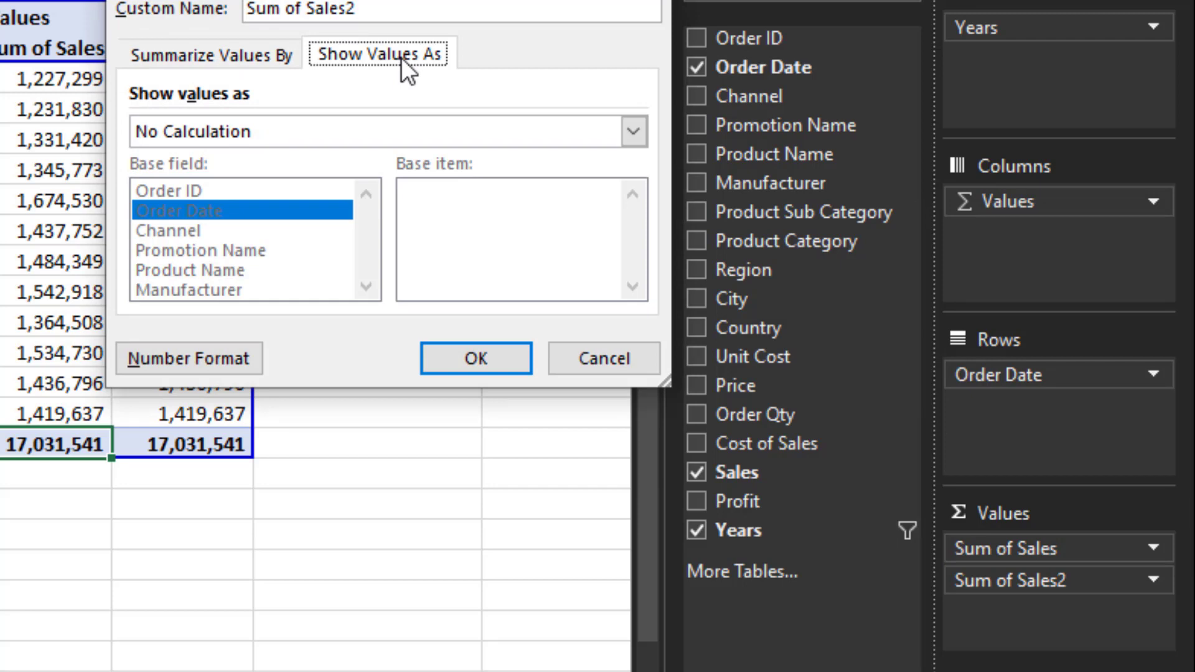
{"action": "left_click", "coordinate": [315, 130]}
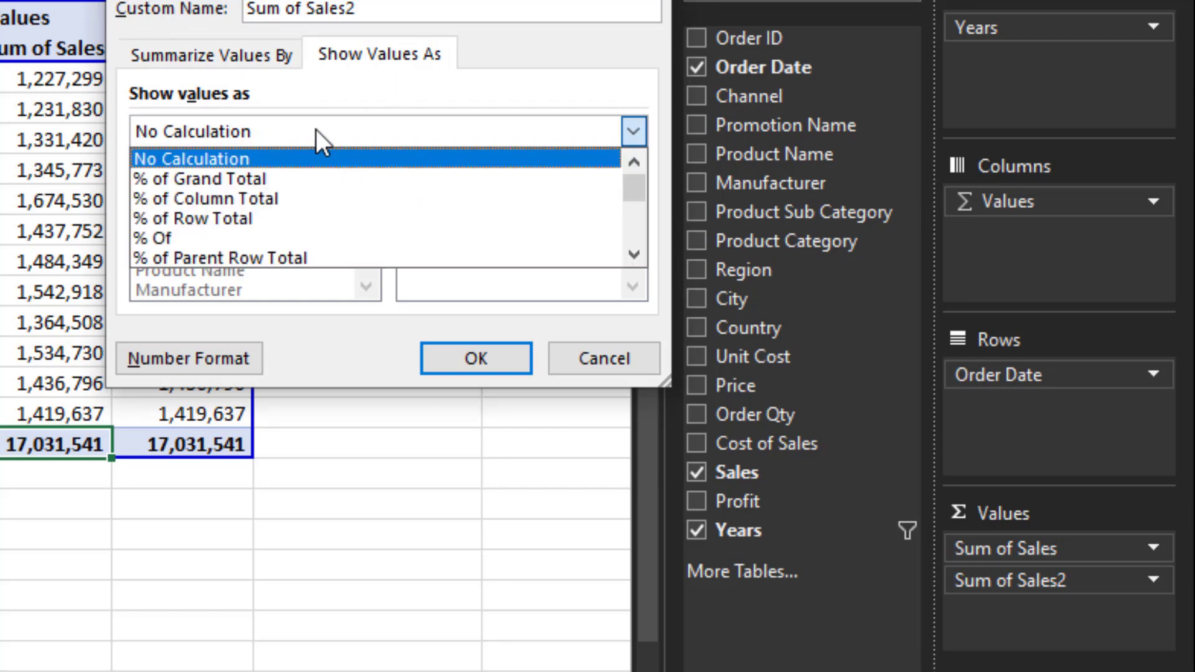
{"action": "left_click", "coordinate": [282, 199]}
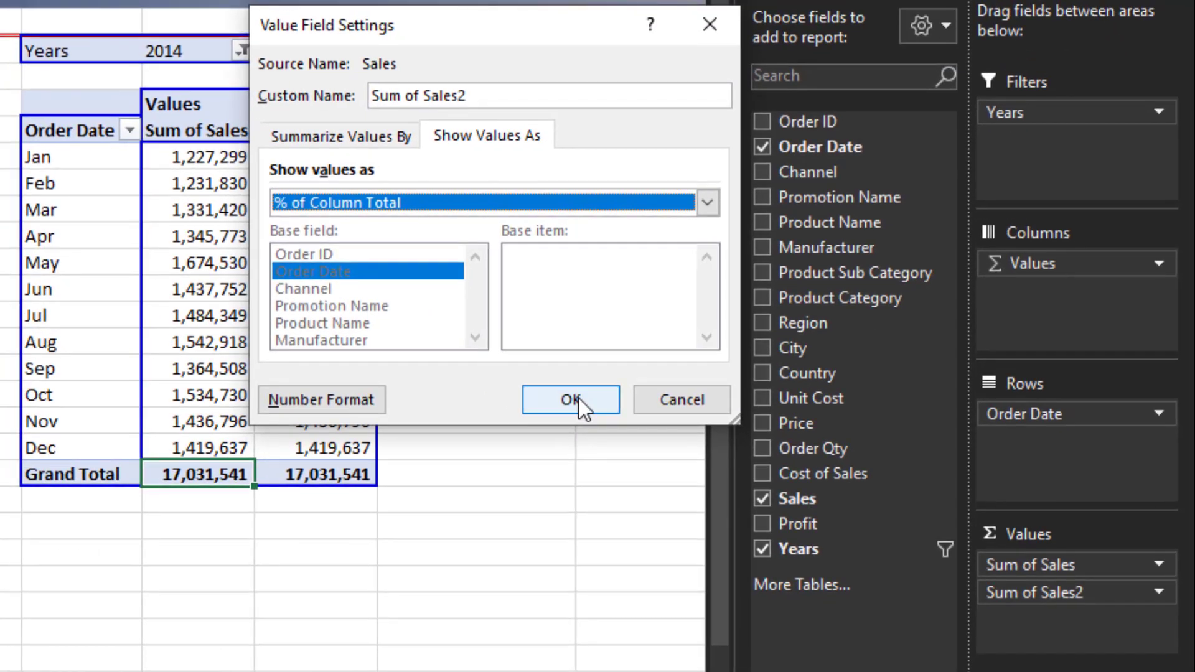
{"action": "left_click", "coordinate": [577, 397]}
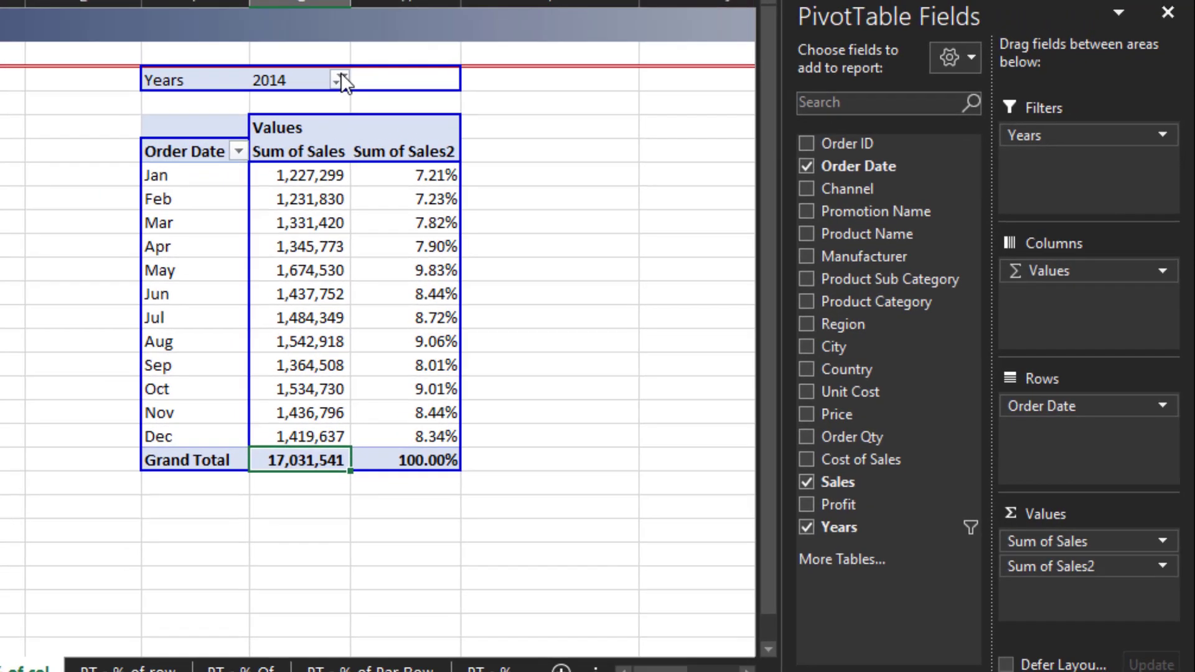
- Filter the right pivot table's Years field to 2013
{"action": "left_click", "coordinate": [341, 81]}
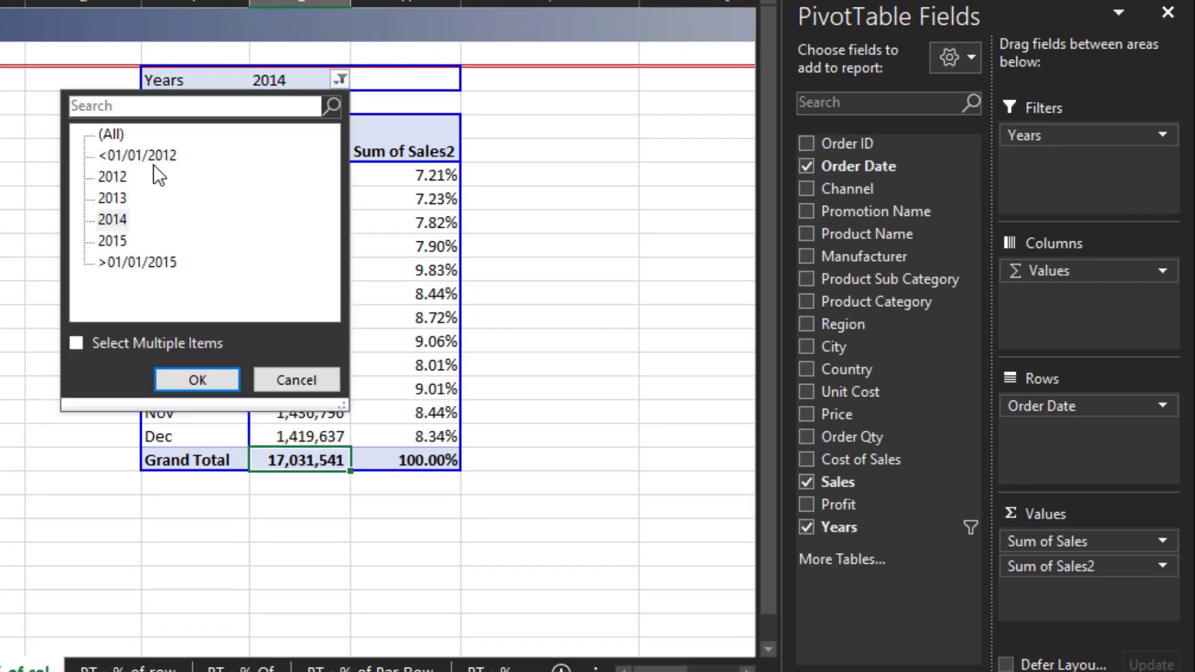
{"action": "left_click", "coordinate": [112, 198]}
{"action": "left_click", "coordinate": [166, 378]}
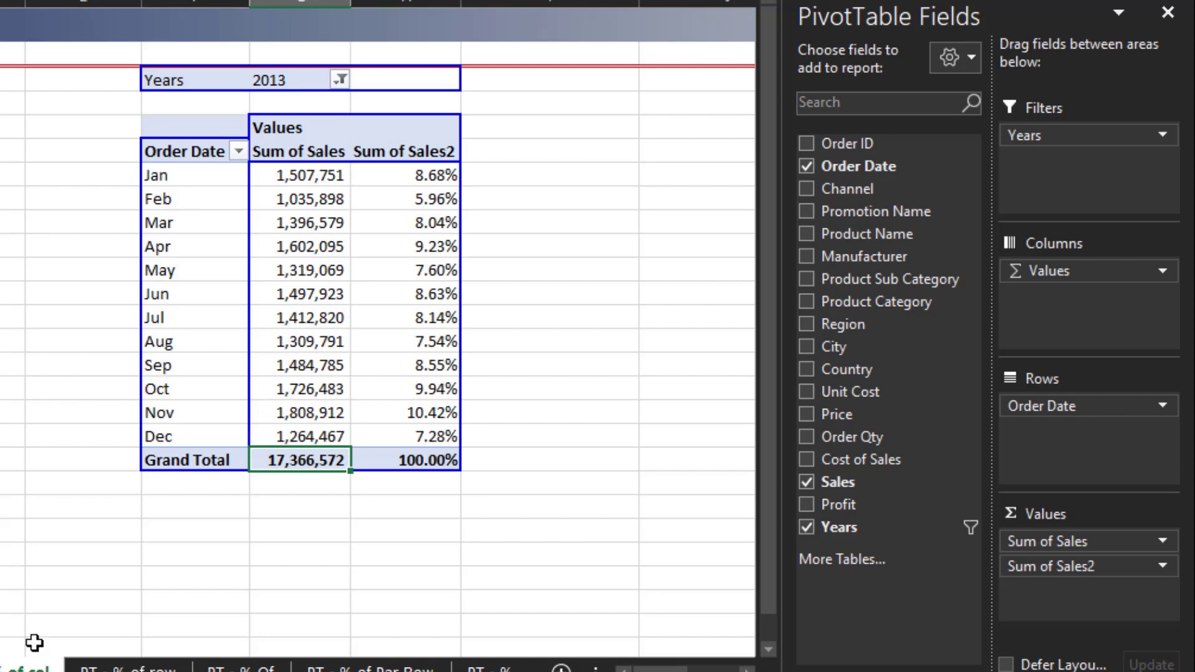
- Switch between the PT - % of row and PT - % of col sheets to compare their pivot tables
{"action": "left_click", "coordinate": [128, 667]}
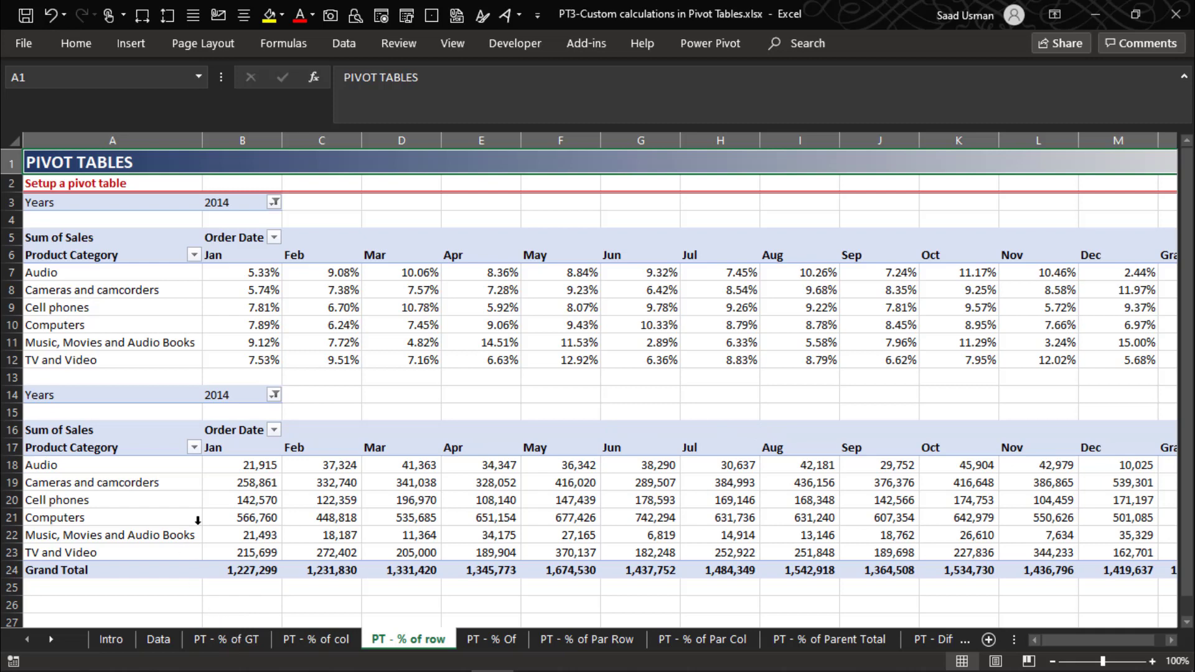
{"action": "mouse_move", "coordinate": [338, 488]}
{"action": "left_click", "coordinate": [310, 640]}
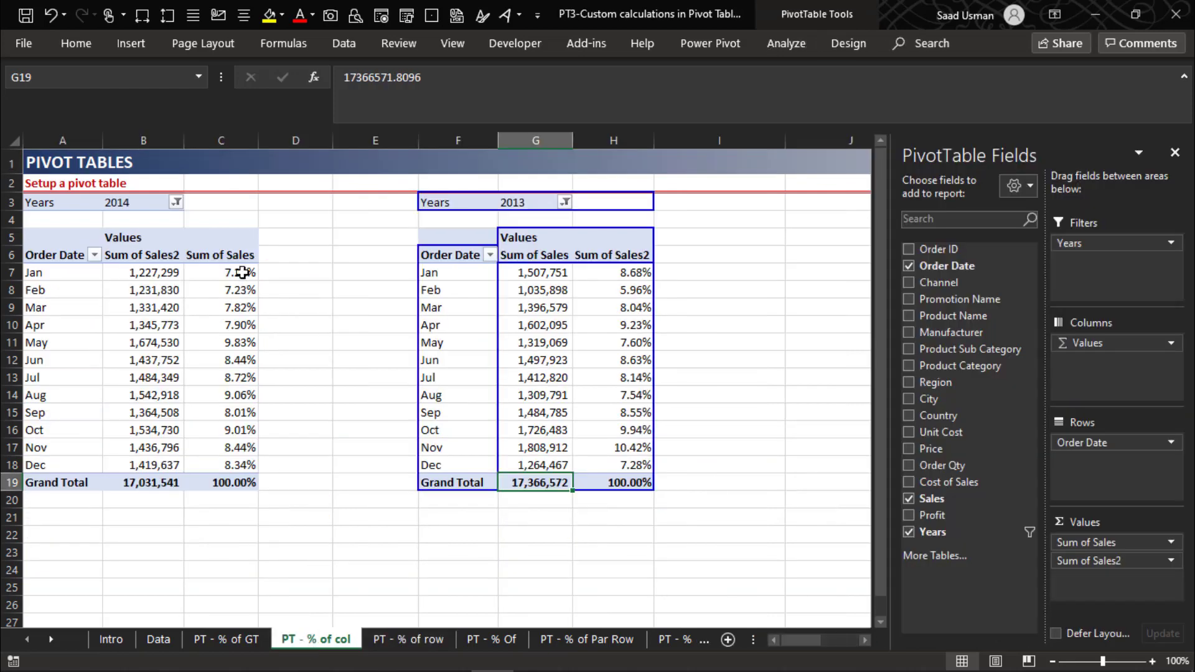
{"action": "left_click", "coordinate": [413, 640]}
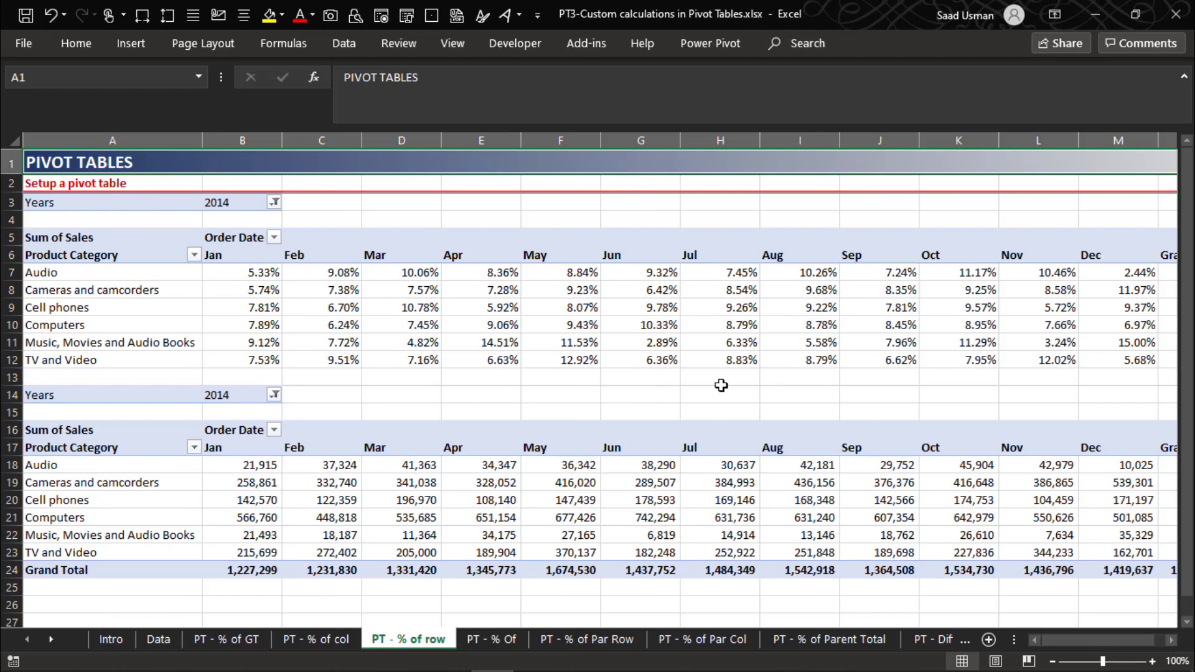
- On the PT - % of row sheet, show the lower pivot table's Sum of Sales values as % of Row Total
{"action": "left_click", "coordinate": [253, 465]}
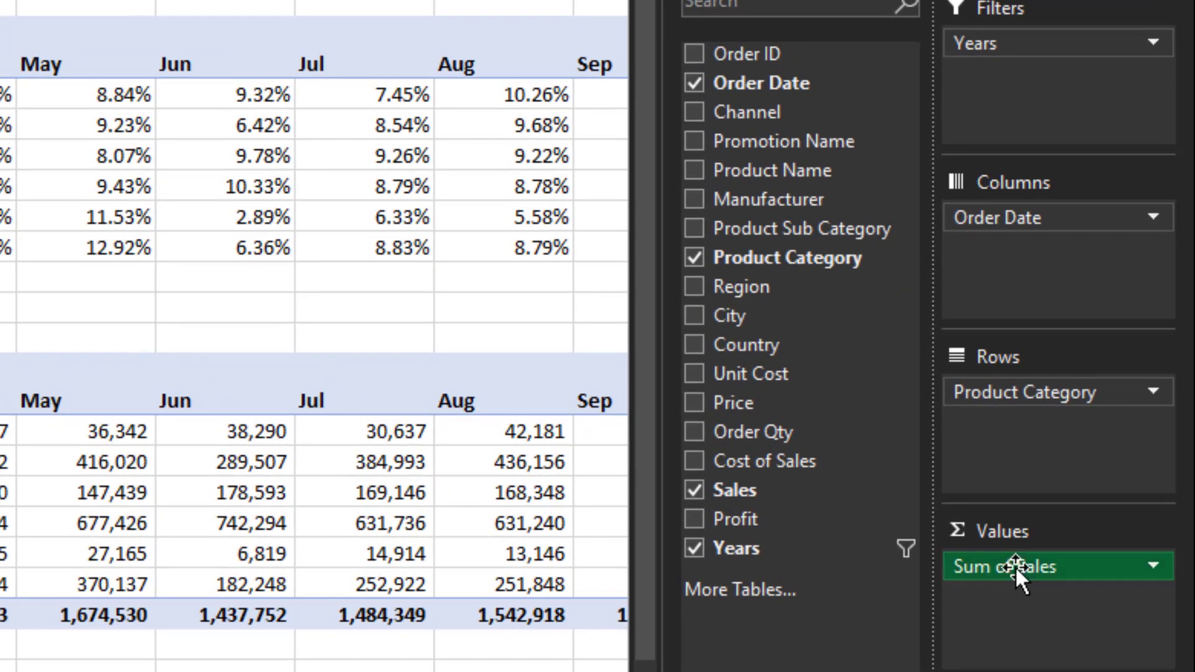
{"action": "left_click", "coordinate": [1014, 566]}
{"action": "left_click", "coordinate": [1029, 529]}
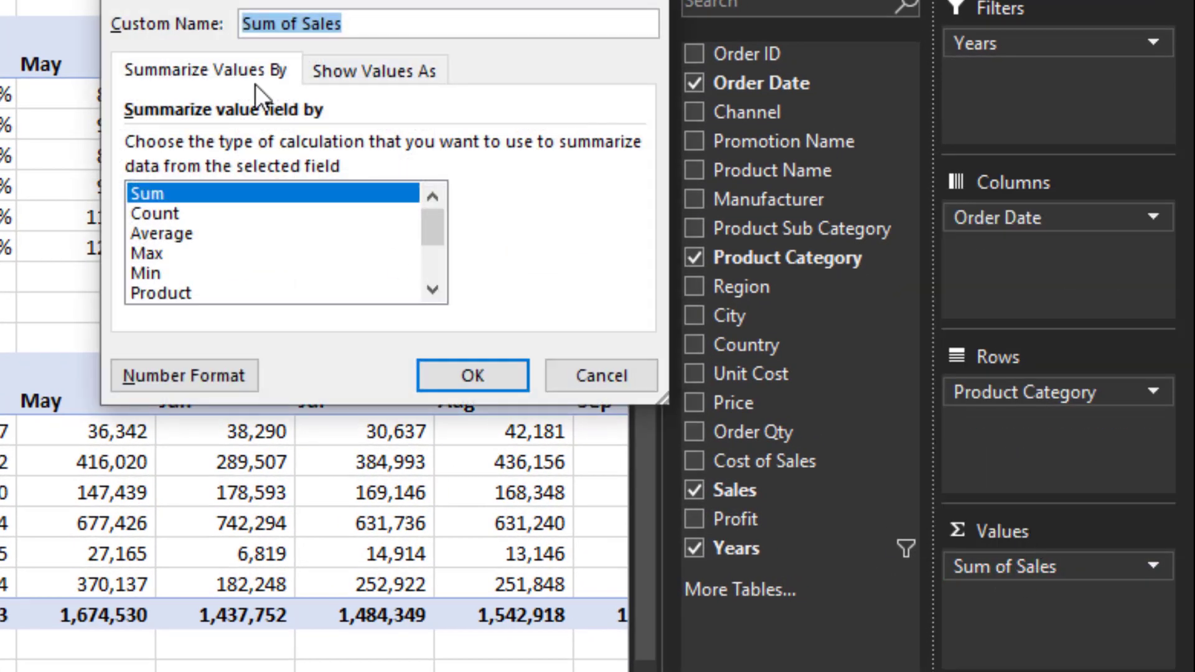
{"action": "left_click", "coordinate": [339, 75]}
{"action": "left_click", "coordinate": [370, 156]}
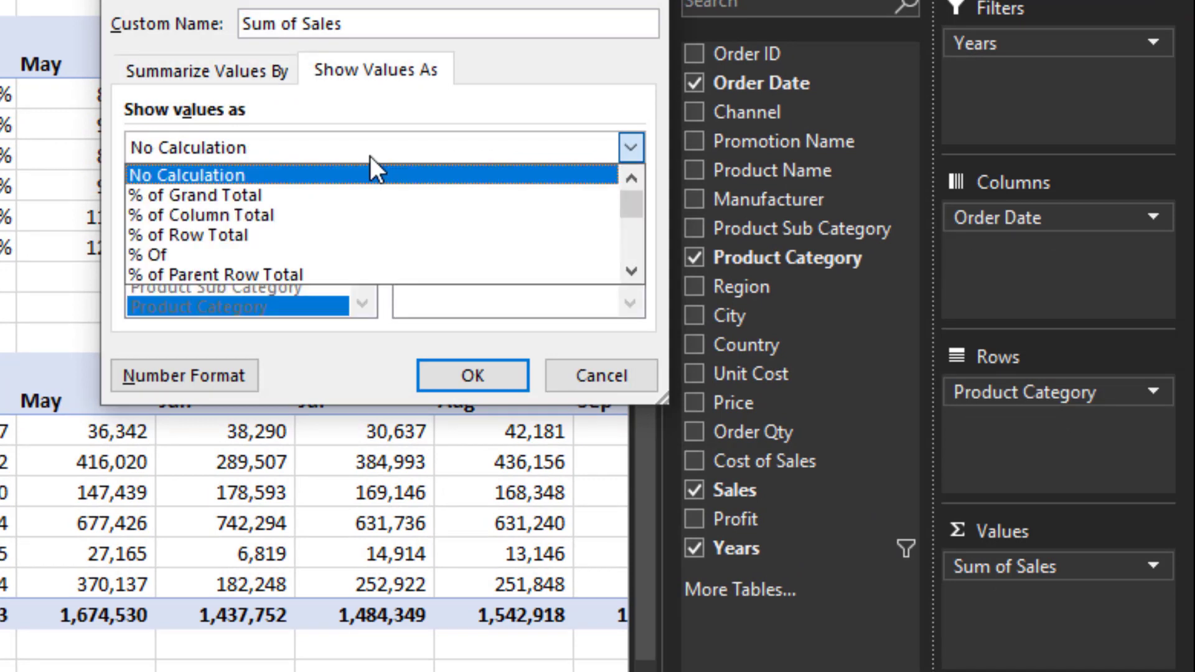
{"action": "left_click", "coordinate": [308, 234]}
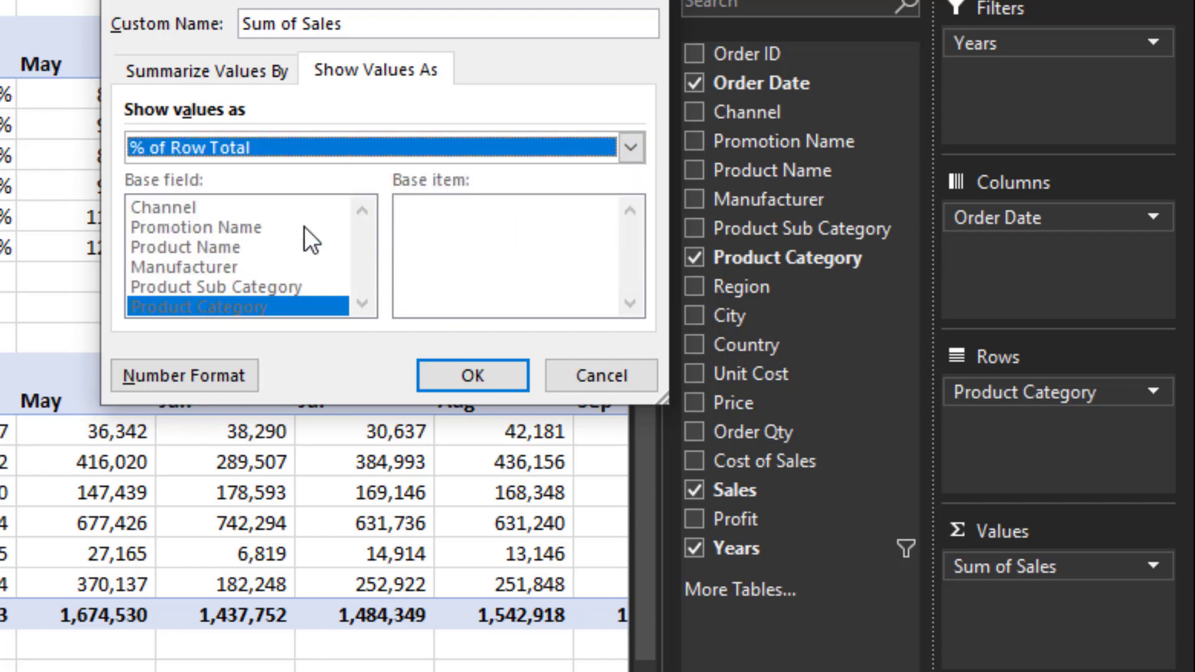
{"action": "left_click", "coordinate": [432, 373]}
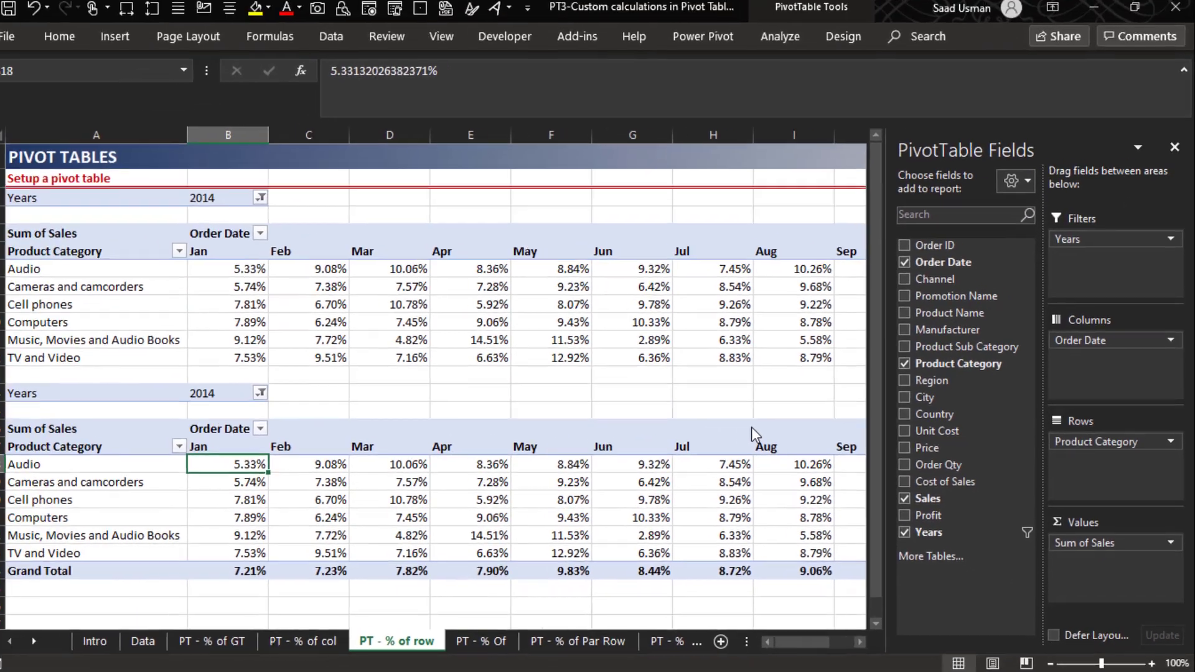
{"action": "left_click", "coordinate": [753, 429]}
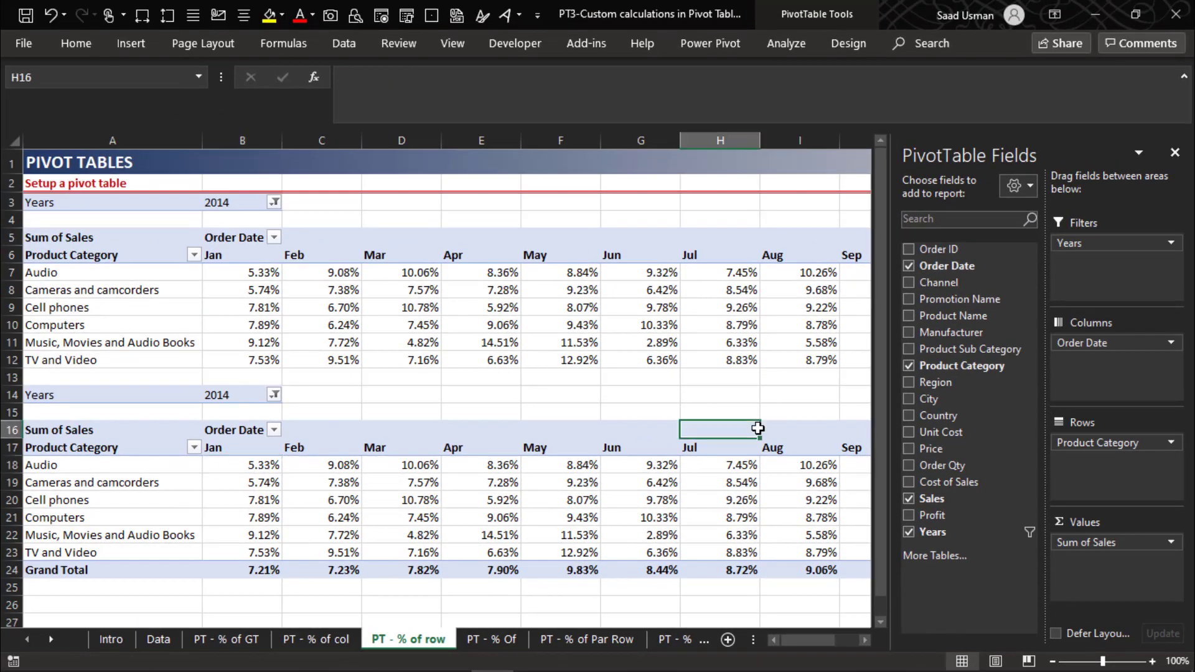
- Examine the lower pivot table's row percentages across the months up to the Grand Total column
{"action": "left_click", "coordinate": [303, 468]}
{"action": "key", "text": "ctrl+Right"}
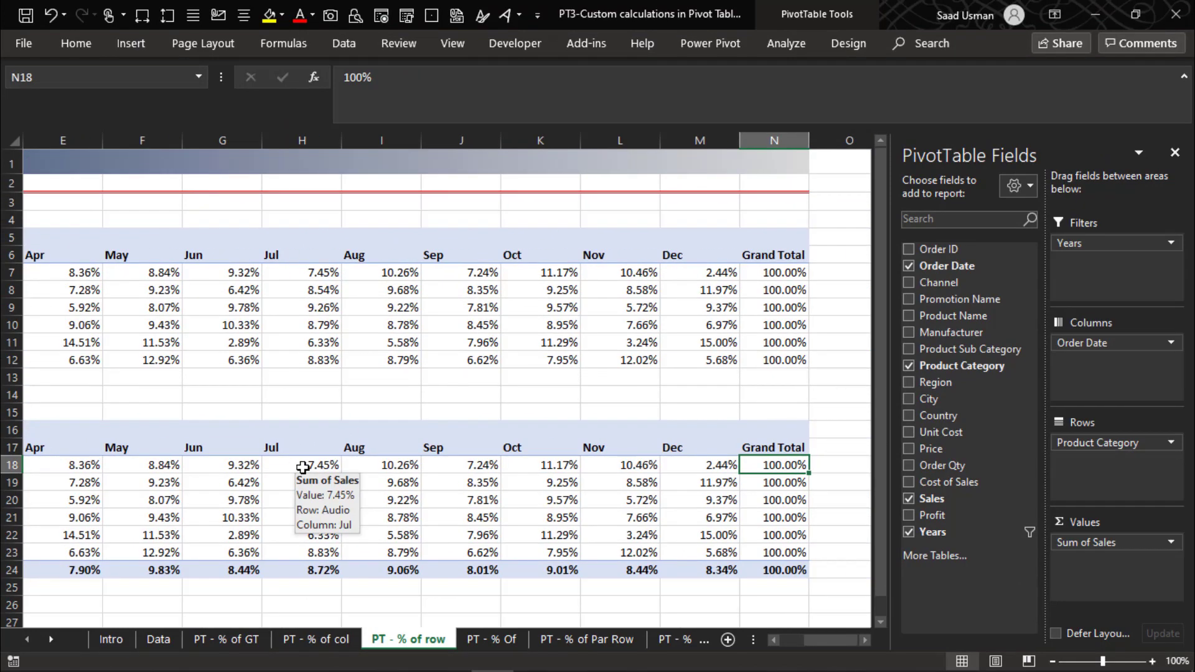
{"action": "key", "text": "Left"}
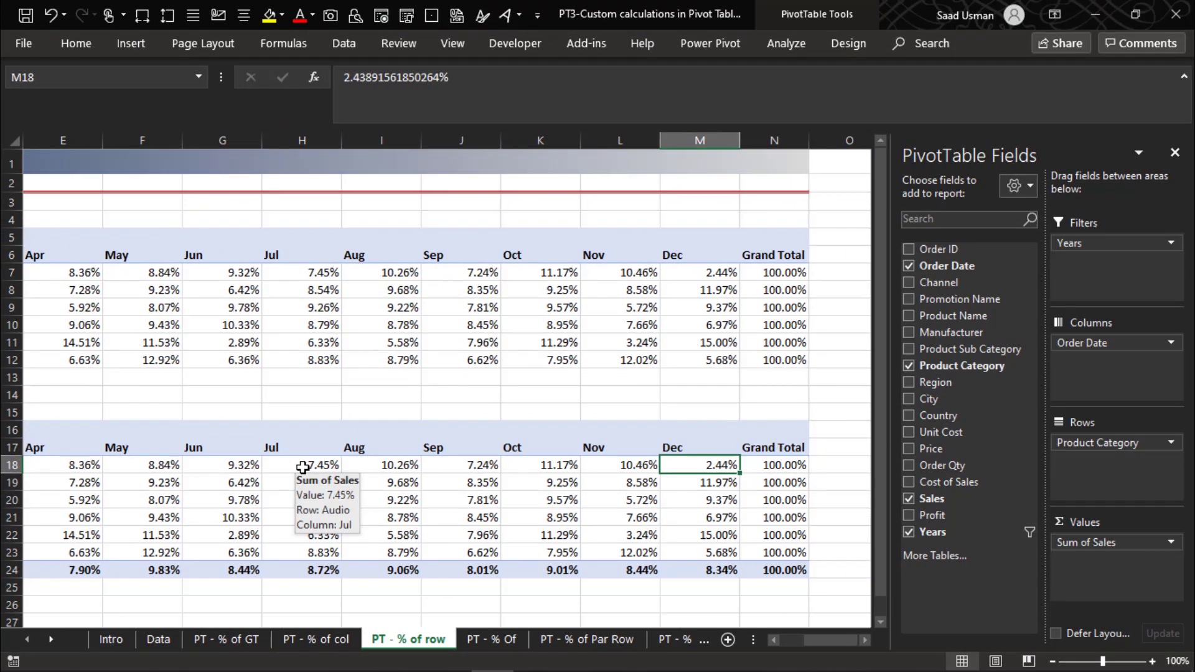
{"action": "key", "text": "ctrl+Left"}
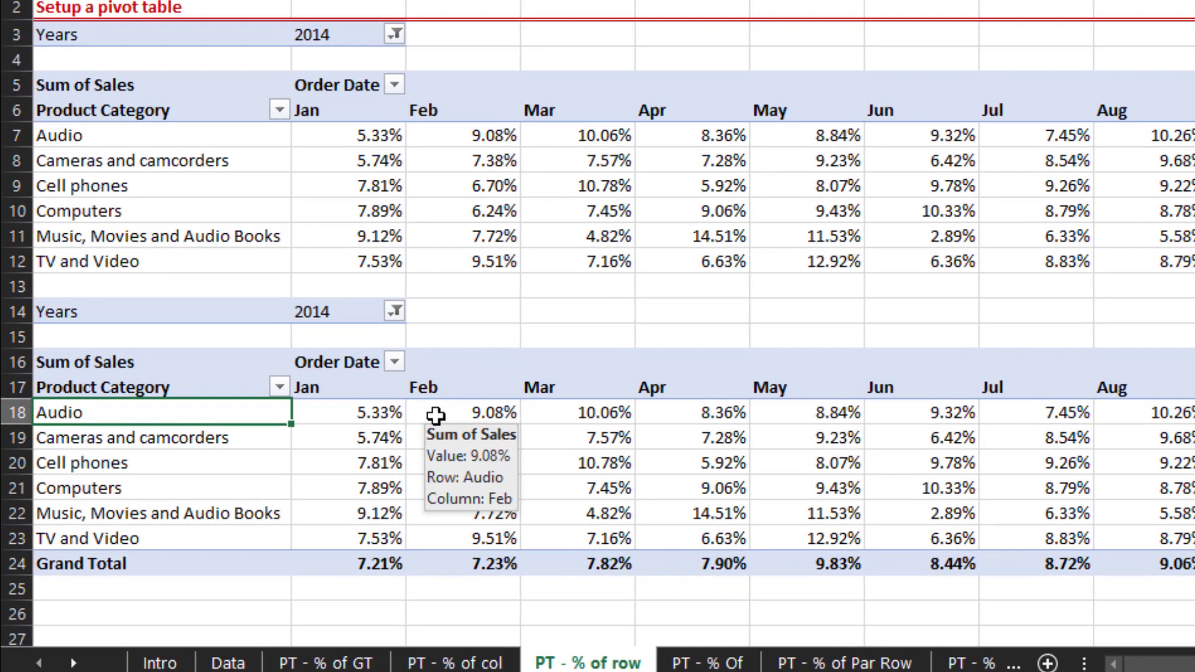
{"action": "key", "text": "Left"}
{"action": "key", "text": "Right"}
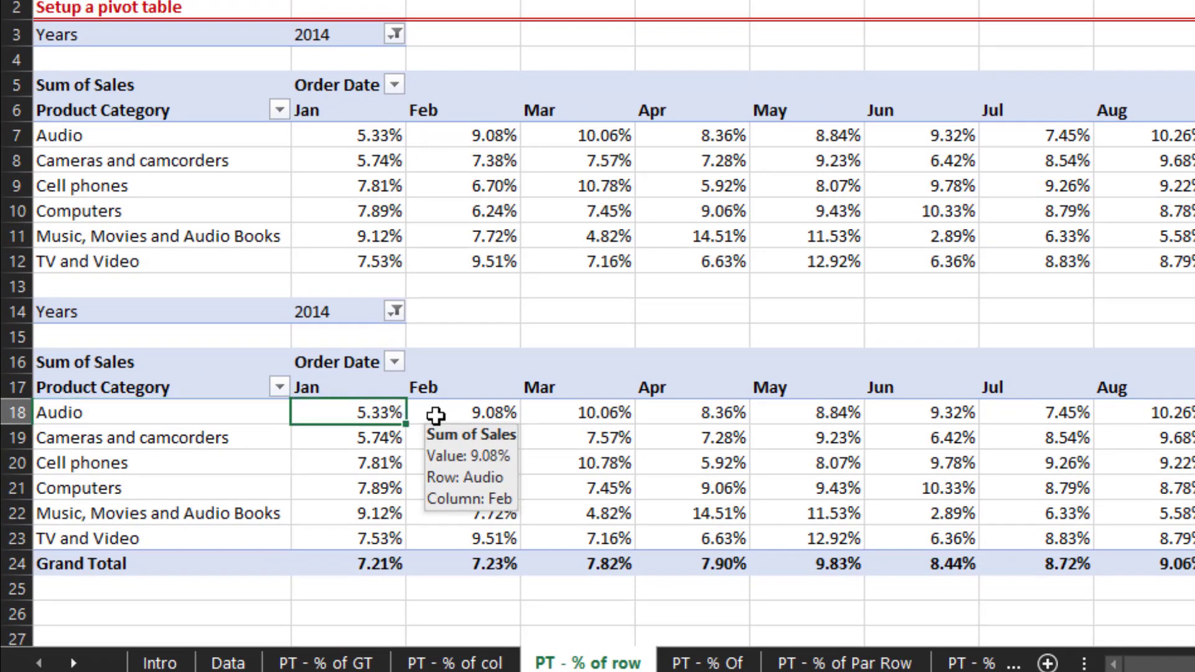
{"action": "key", "text": "ctrl+Right"}
{"action": "key", "text": "Left"}
{"action": "key", "text": "Left"}
{"action": "key", "text": "Left"}
{"action": "key", "text": "Left"}
{"action": "key", "text": "Left"}
{"action": "key", "text": "Left"}
{"action": "key", "text": "Left"}
{"action": "key", "text": "Left"}
{"action": "key", "text": "Left"}
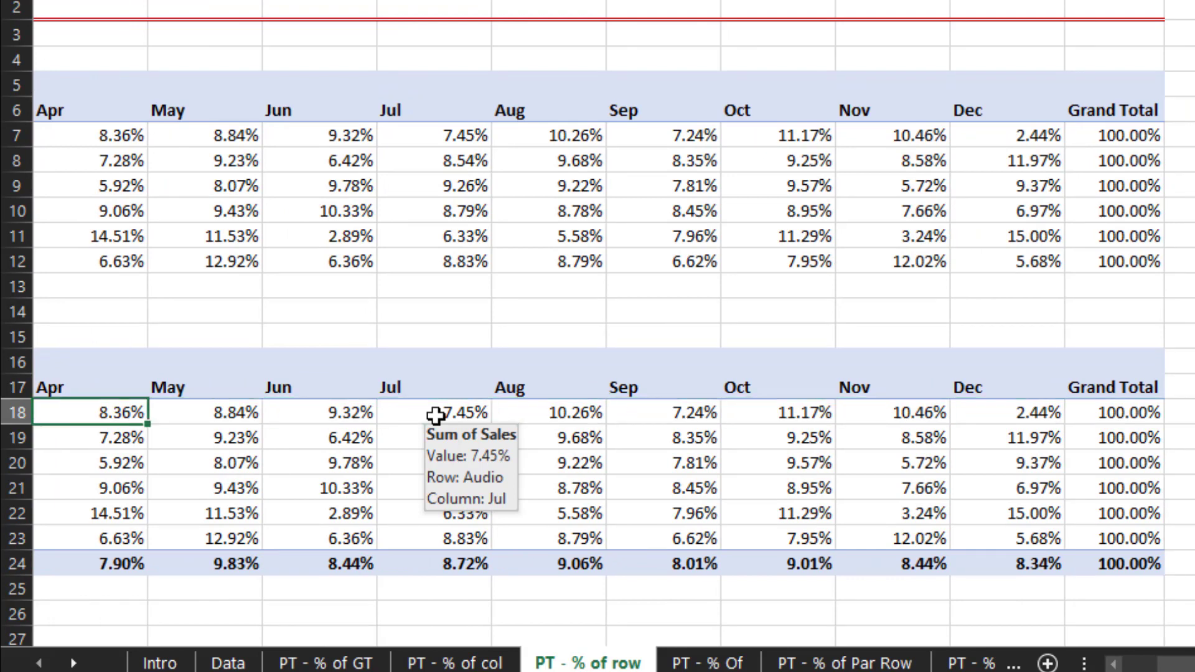
{"action": "key", "text": "ctrl+Left"}
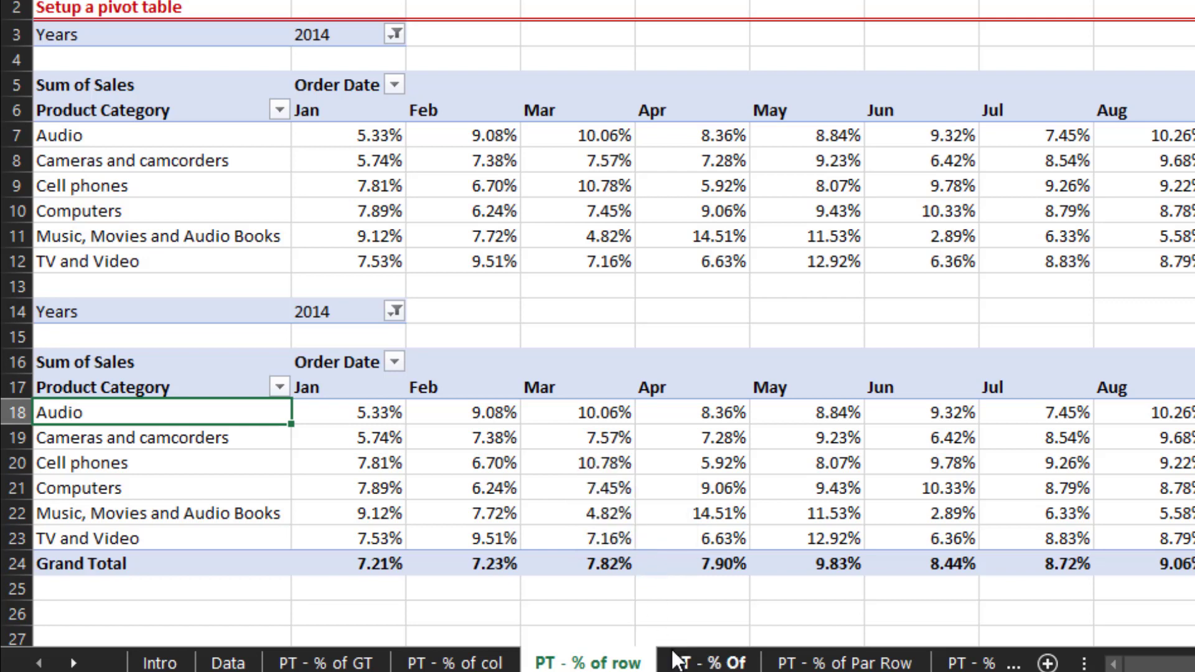
- Switch to the PT - % Of sheet and close the PivotTable Fields pane
{"action": "left_click", "coordinate": [705, 664]}
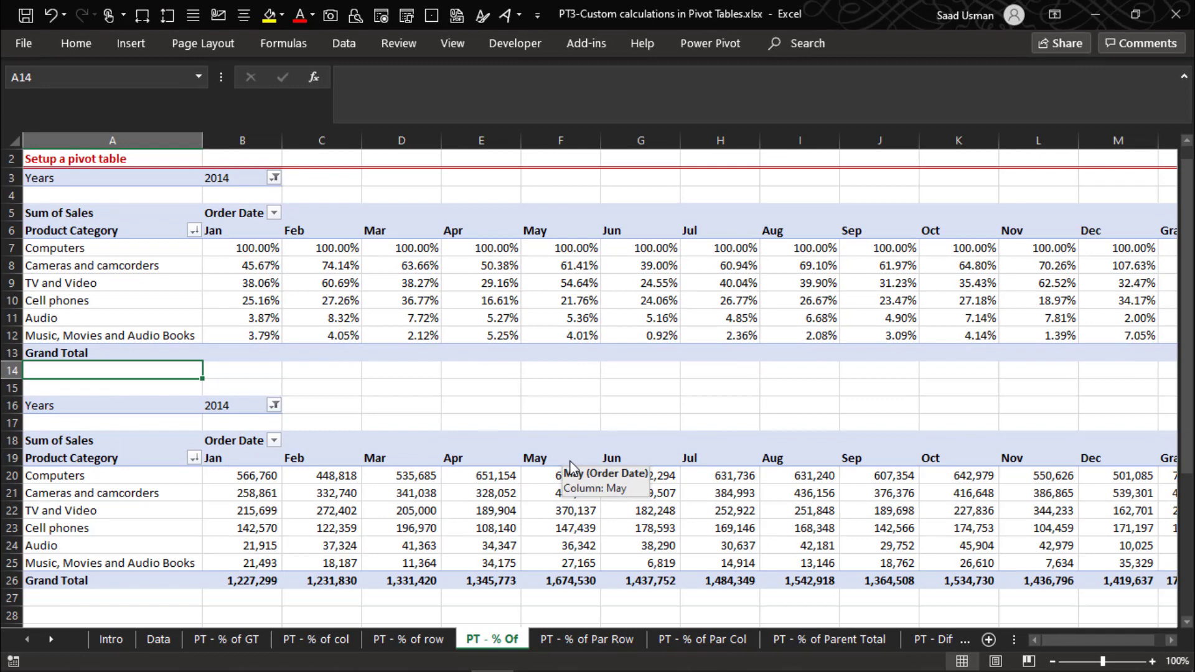
{"action": "key", "text": "Up"}
{"action": "key", "text": "Up"}
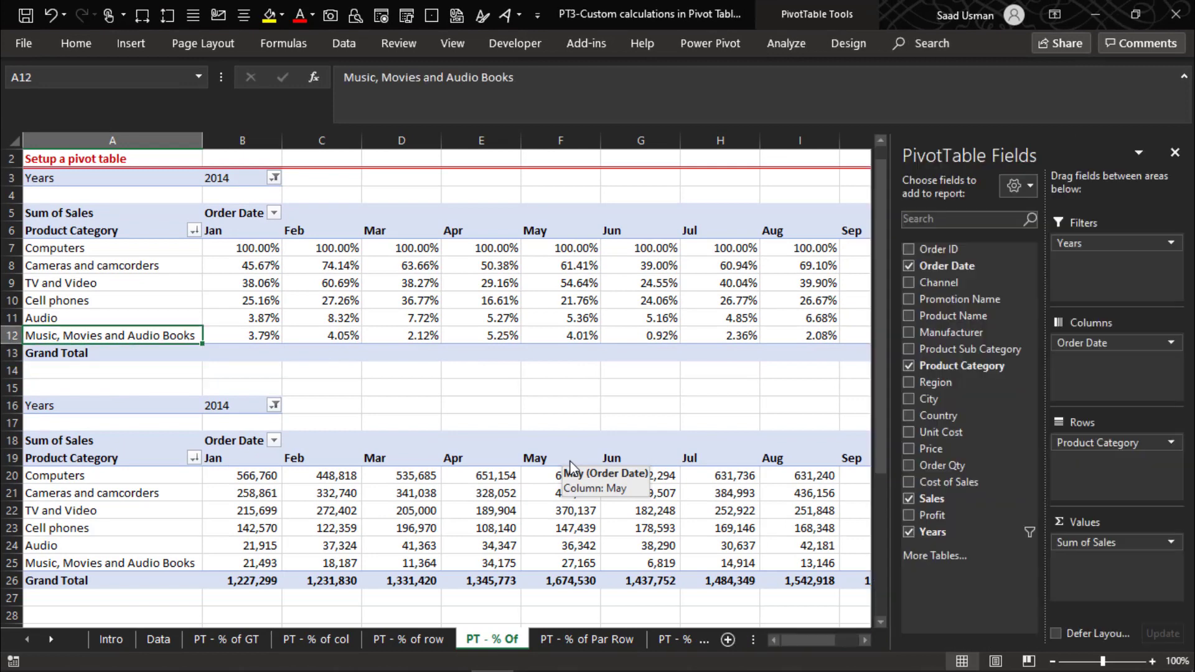
{"action": "left_click", "coordinate": [1176, 153]}
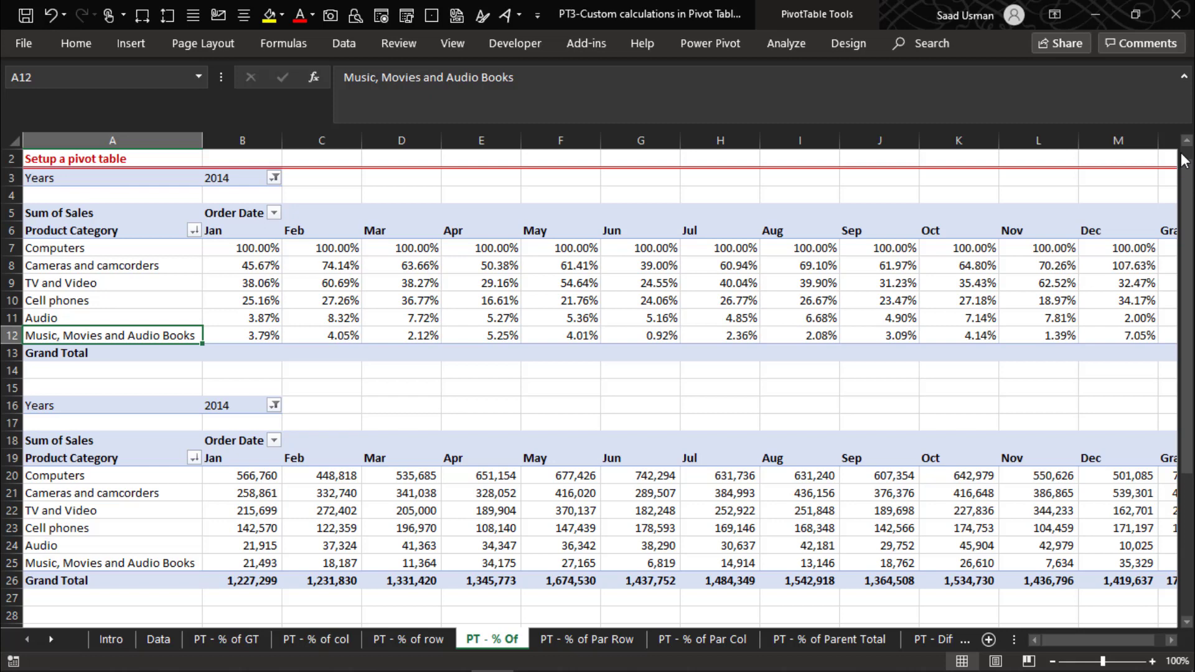
- Examine both pivot tables' values across the months up to the Grand Total column
{"action": "key", "text": "Down"}
{"action": "key", "text": "Down"}
{"action": "key", "text": "Down"}
{"action": "key", "text": "Down"}
{"action": "key", "text": "Down"}
{"action": "key", "text": "Down"}
{"action": "key", "text": "Down"}
{"action": "key", "text": "Down"}
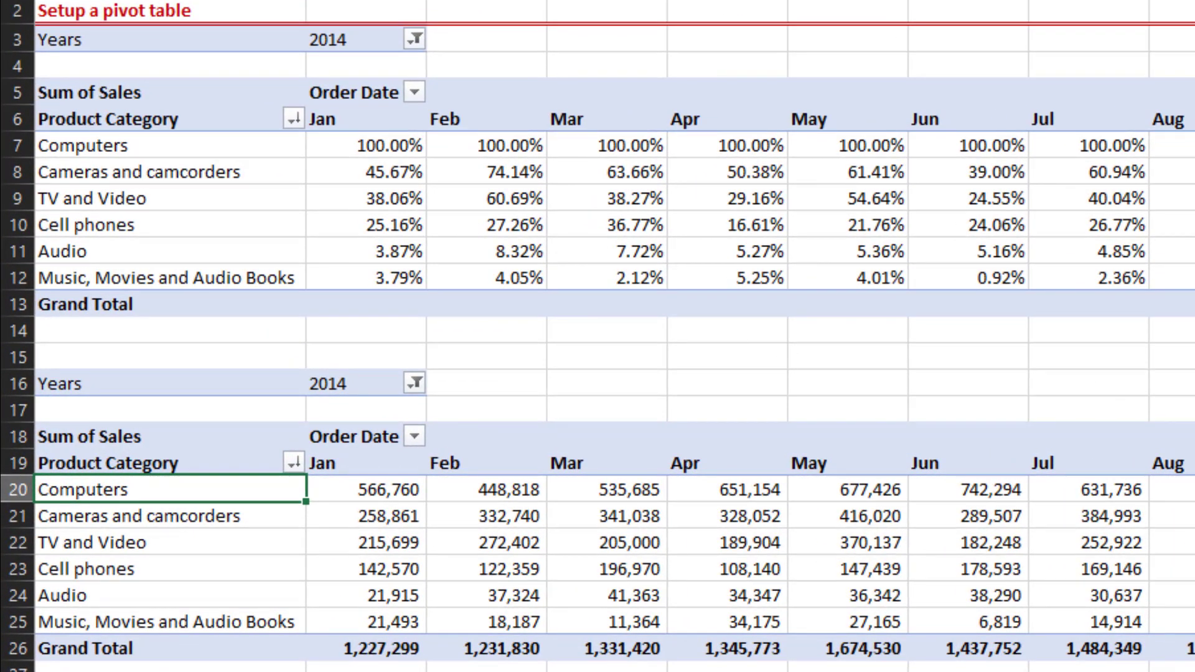
{"action": "key", "text": "Right"}
{"action": "key", "text": "ctrl+Right"}
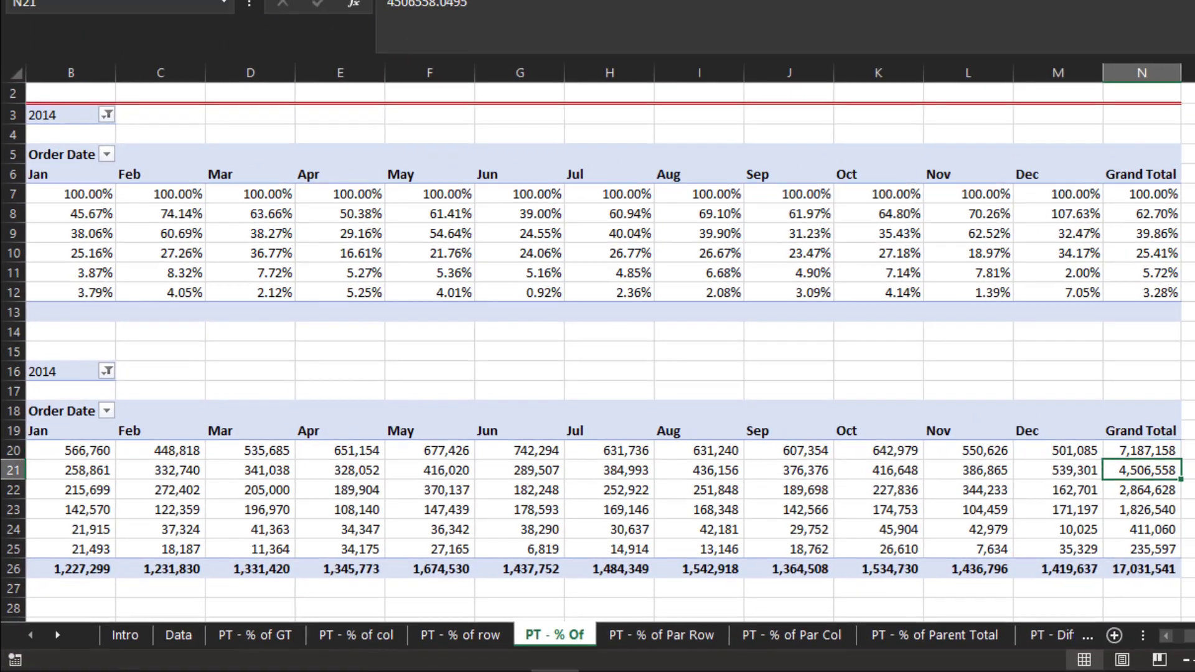
{"action": "key", "text": "Down"}
{"action": "key", "text": "Down"}
{"action": "key", "text": "Down"}
{"action": "key", "text": "Down"}
{"action": "key", "text": "Down"}
{"action": "key", "text": "Down"}
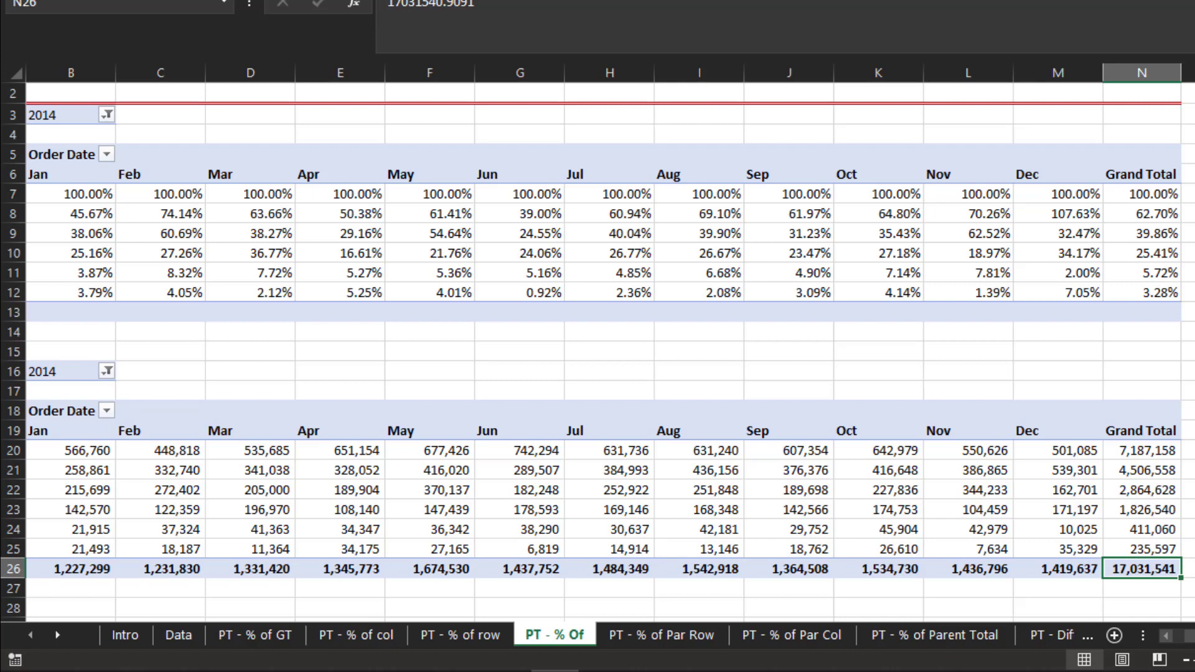
{"action": "key", "text": "Left"}
{"action": "key", "text": "Left"}
{"action": "key", "text": "Left"}
{"action": "key", "text": "Left"}
{"action": "key", "text": "Left"}
{"action": "key", "text": "Left"}
{"action": "key", "text": "Left"}
{"action": "key", "text": "Left"}
{"action": "key", "text": "Left"}
{"action": "key", "text": "Left"}
{"action": "key", "text": "Left"}
{"action": "key", "text": "Left"}
{"action": "key", "text": "Left"}
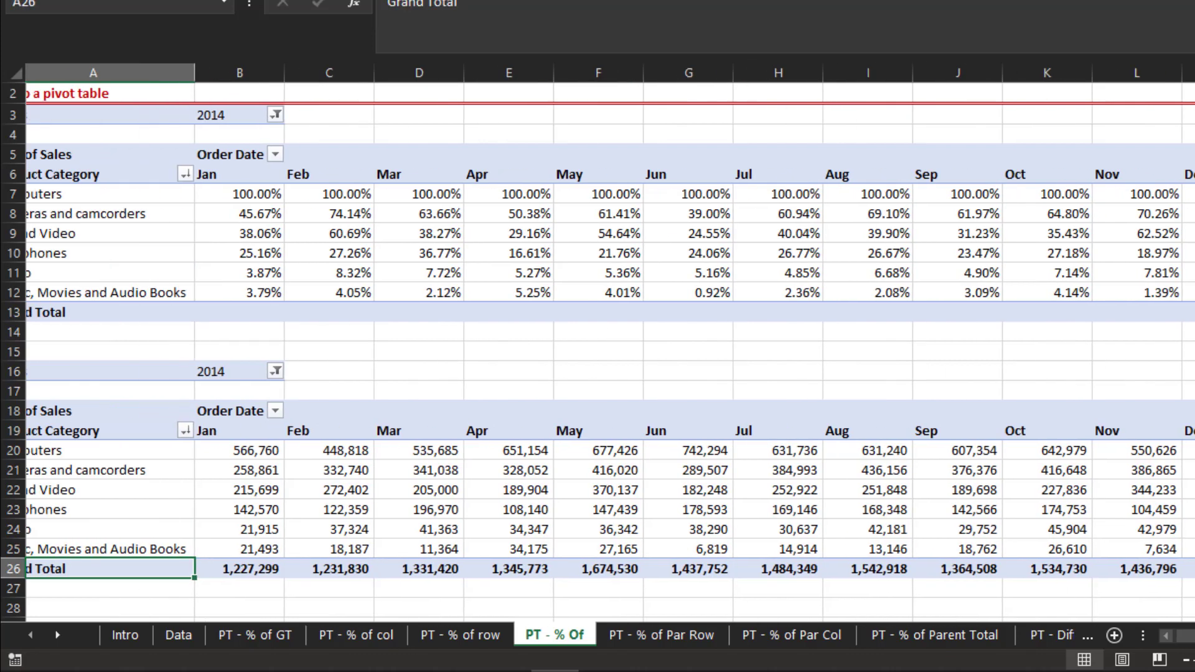
- Examine the upper pivot table's category percentages in the Jan column against the lower table's sales figures
{"action": "key", "text": "Up"}
{"action": "key", "text": "Up"}
{"action": "key", "text": "Up"}
{"action": "key", "text": "Up"}
{"action": "key", "text": "Right"}
{"action": "key", "text": "Up"}
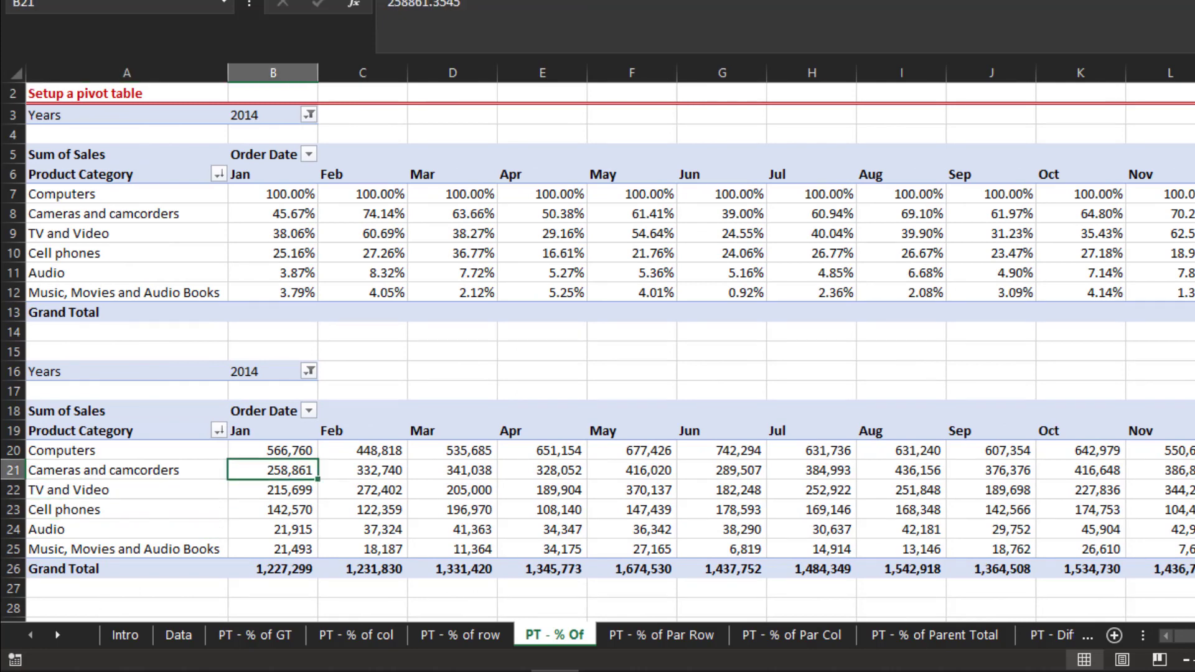
{"action": "key", "text": "Up"}
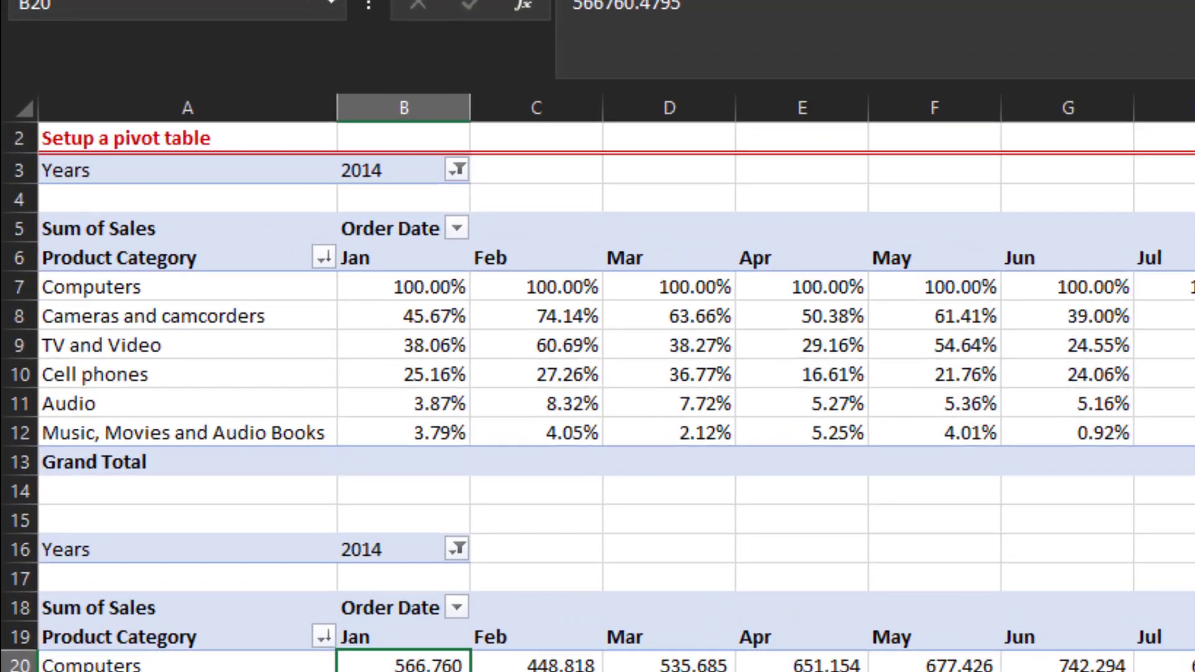
{"action": "key", "text": "Up"}
{"action": "key", "text": "Up"}
{"action": "key", "text": "Up"}
{"action": "key", "text": "Up"}
{"action": "key", "text": "Up"}
{"action": "key", "text": "Up"}
{"action": "key", "text": "Up"}
{"action": "key", "text": "Up"}
{"action": "key", "text": "Up"}
{"action": "key", "text": "Up"}
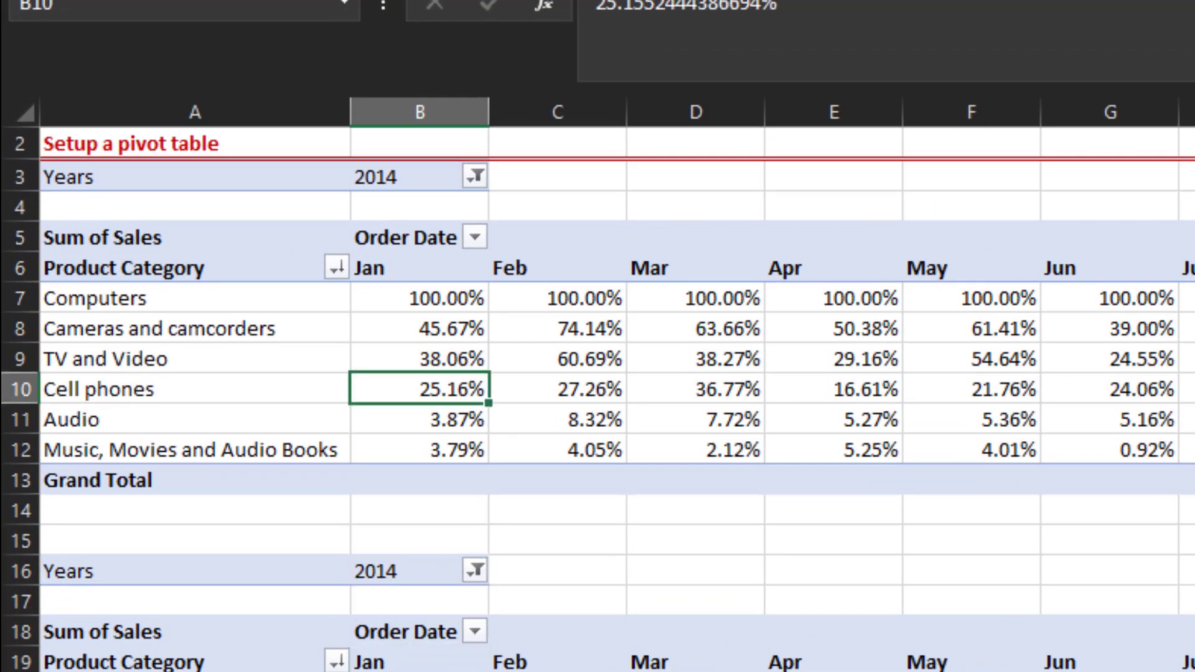
{"action": "key", "text": "Up"}
{"action": "key", "text": "Up"}
{"action": "key", "text": "Up"}
{"action": "key", "text": "Left"}
{"action": "key", "text": "Right"}
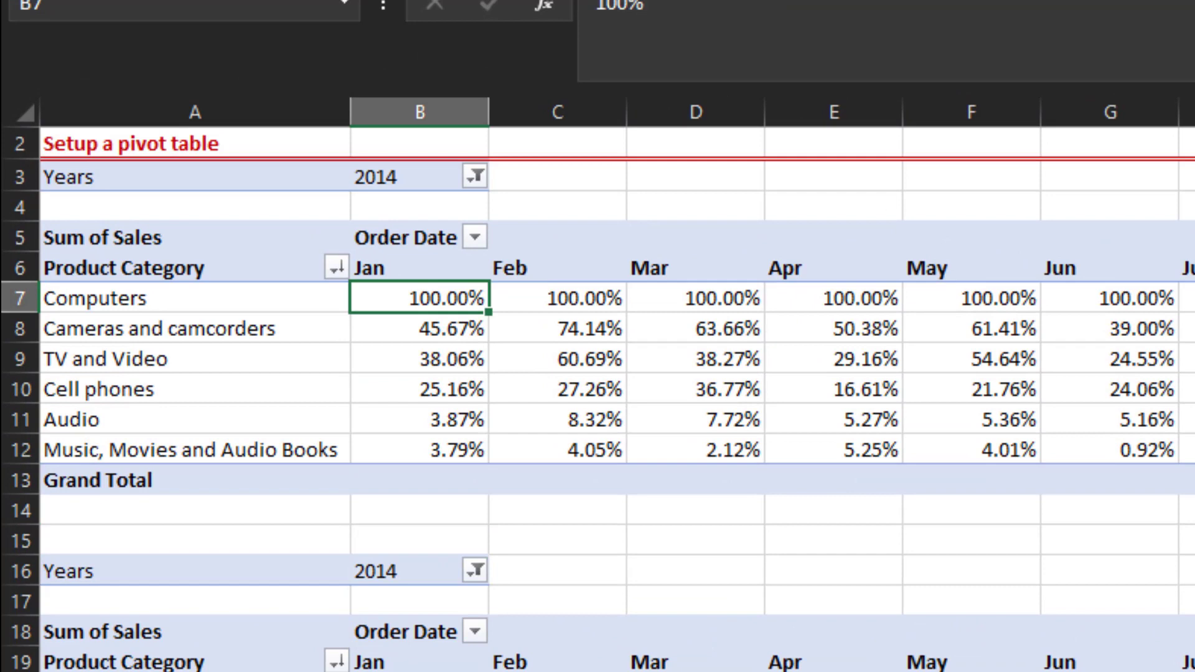
{"action": "key", "text": "Down"}
{"action": "key", "text": "Left"}
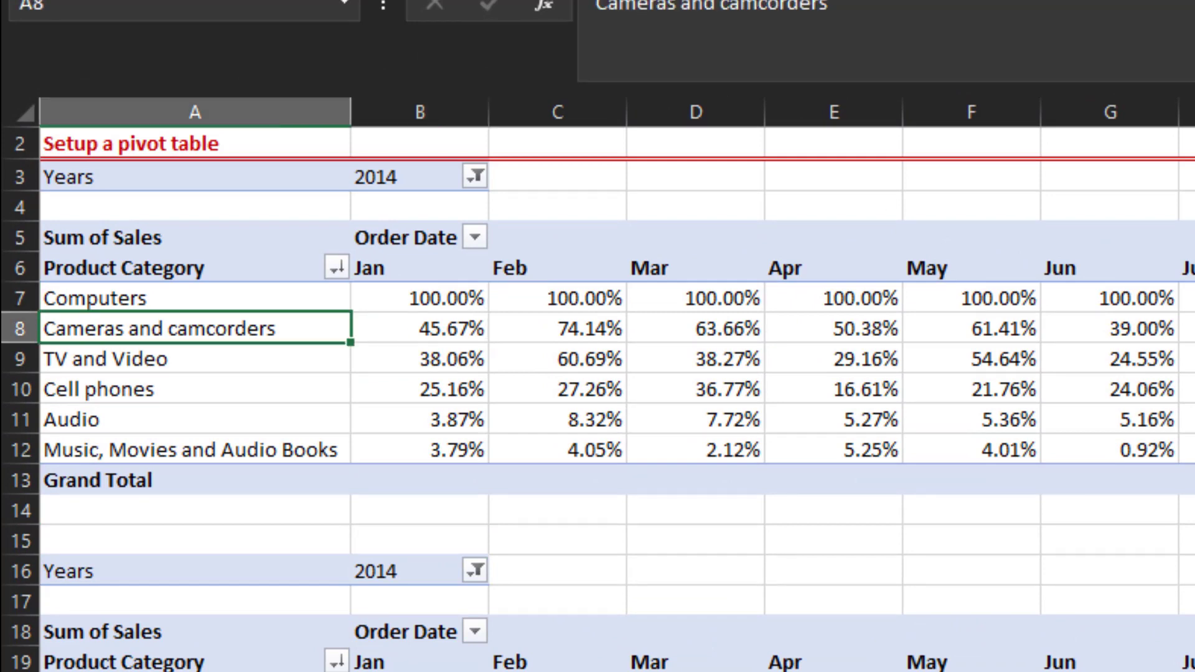
- Examine the upper table's Jan percentages and the lower table's Jan sales figures for each category
{"action": "key", "text": "Right"}
{"action": "key", "text": "Up"}
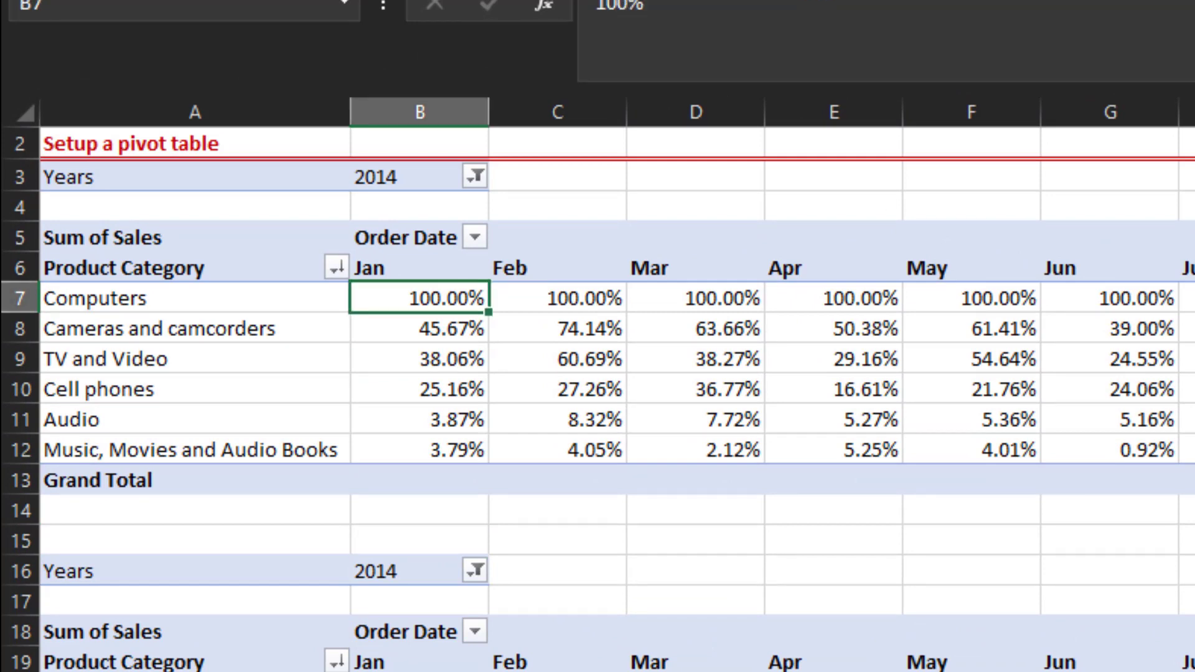
{"action": "key", "text": "Down"}
{"action": "key", "text": "Down"}
{"action": "key", "text": "Down"}
{"action": "key", "text": "Down"}
{"action": "key", "text": "Down"}
{"action": "key", "text": "Down"}
{"action": "key", "text": "Down"}
{"action": "key", "text": "Down"}
{"action": "key", "text": "Down"}
{"action": "key", "text": "Down"}
{"action": "key", "text": "Down"}
{"action": "key", "text": "Down"}
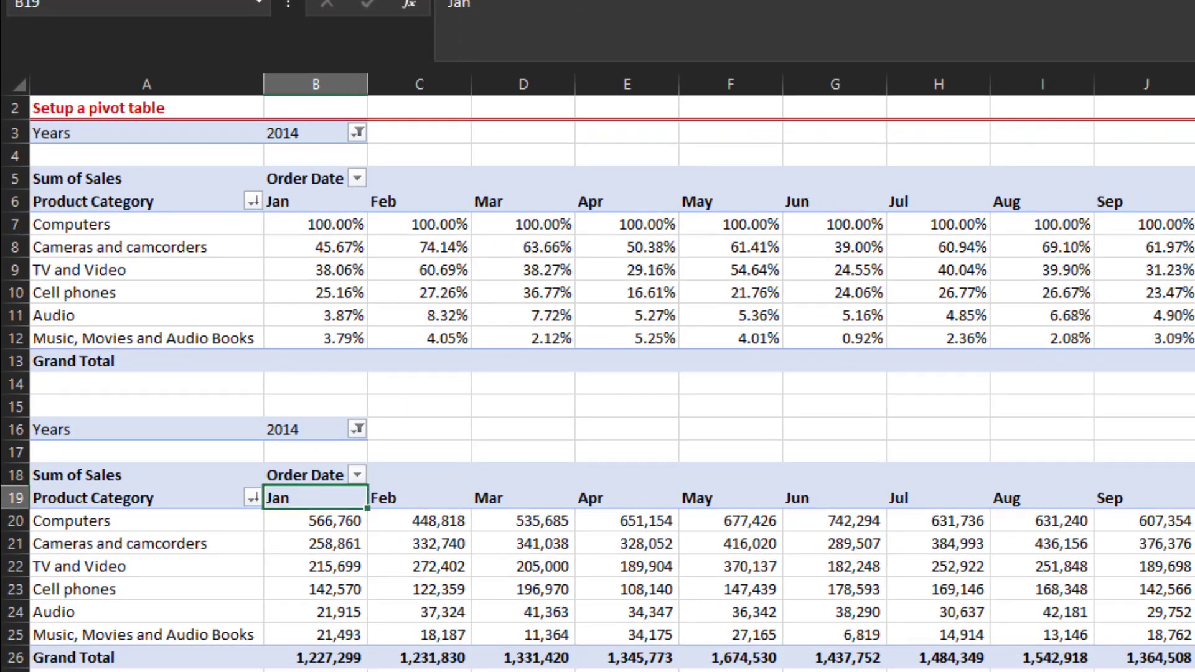
{"action": "key", "text": "Down"}
{"action": "key", "text": "Down"}
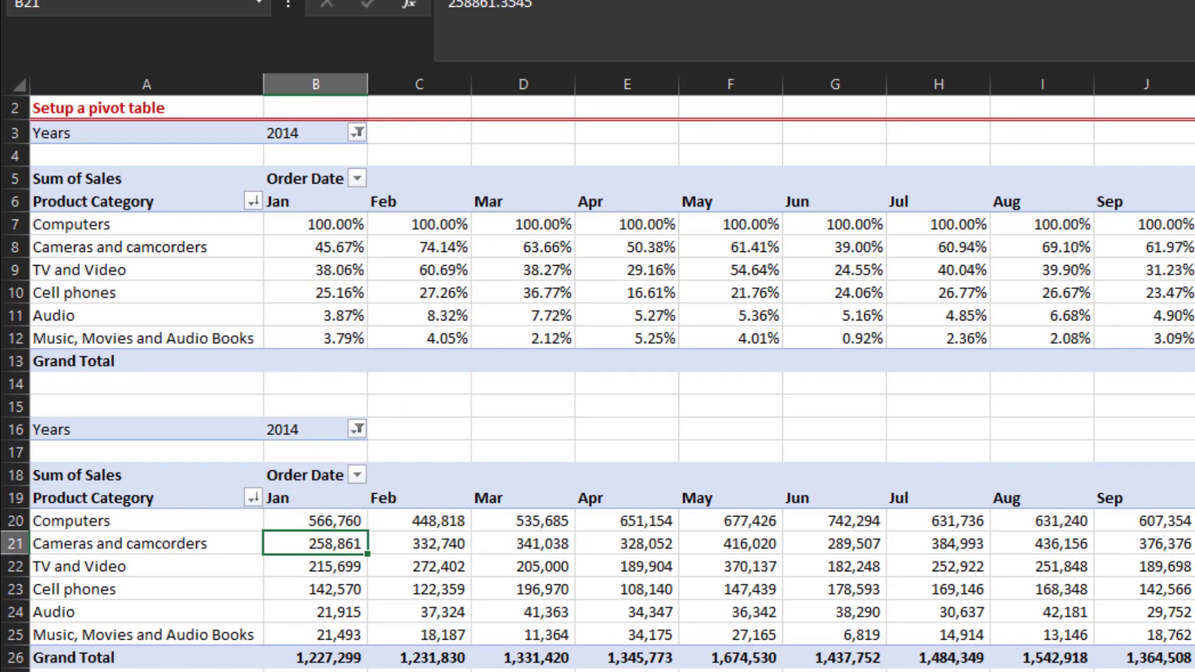
{"action": "key", "text": "Up"}
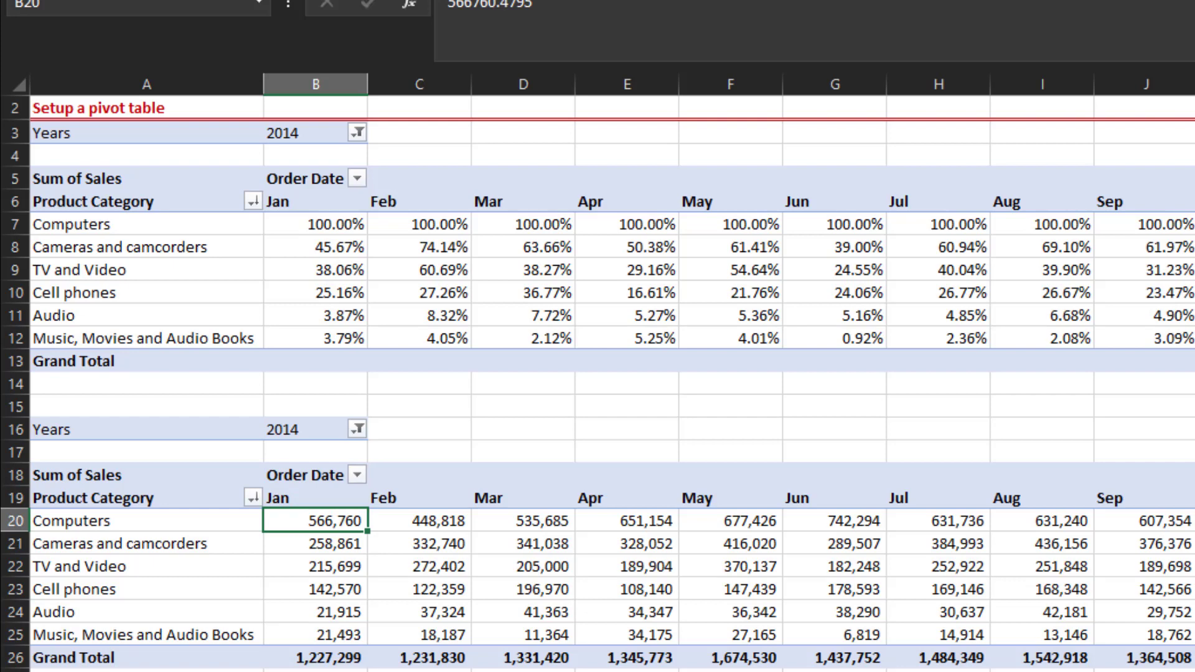
- Show the lower pivot table's Sum of Sales as % Of with base field Product Category and base item Computers
{"action": "key", "text": "shift+F10"}
{"action": "key", "text": "Up"}
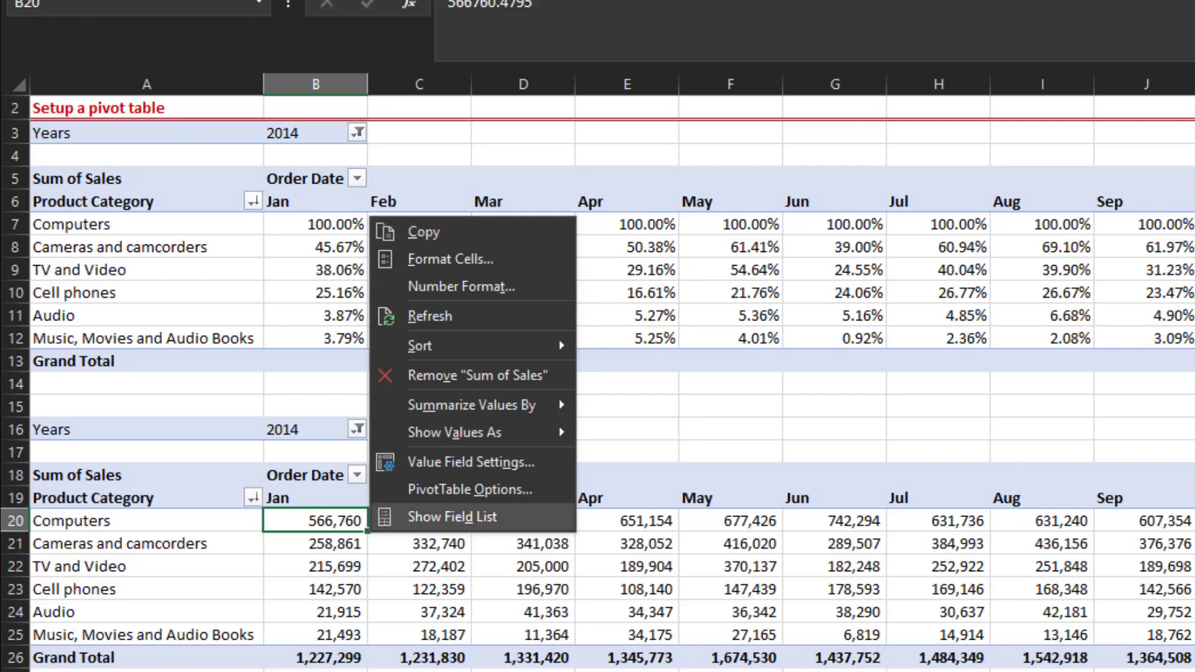
{"action": "key", "text": "Return"}
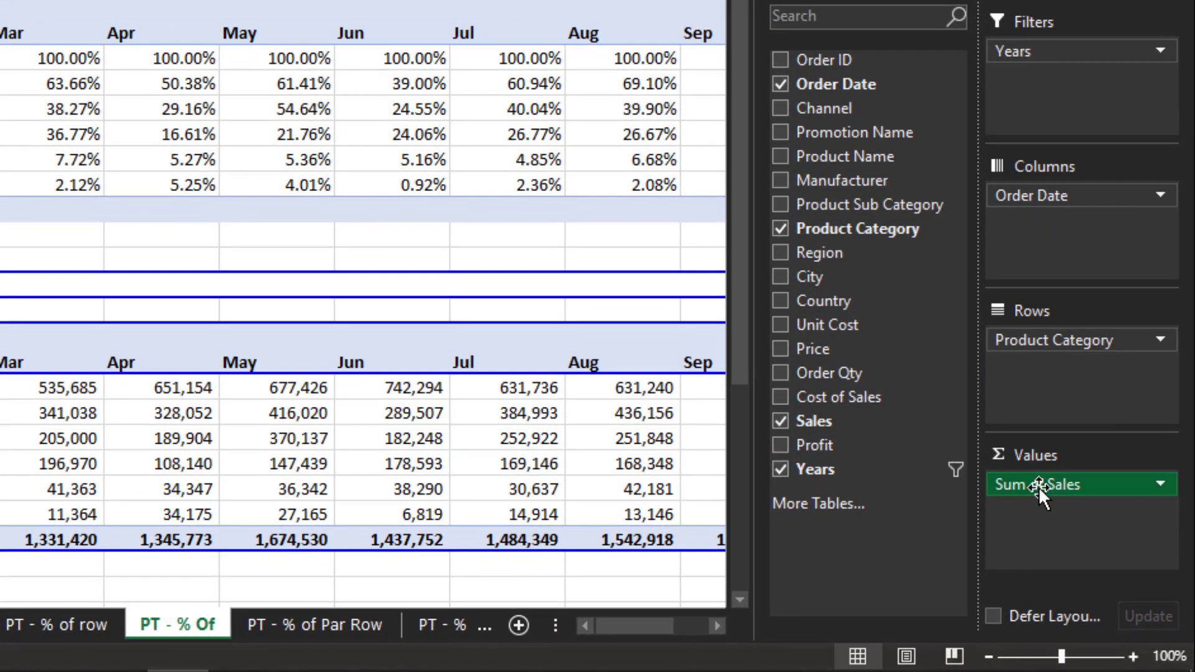
{"action": "left_click", "coordinate": [1038, 487]}
{"action": "left_click", "coordinate": [1044, 451]}
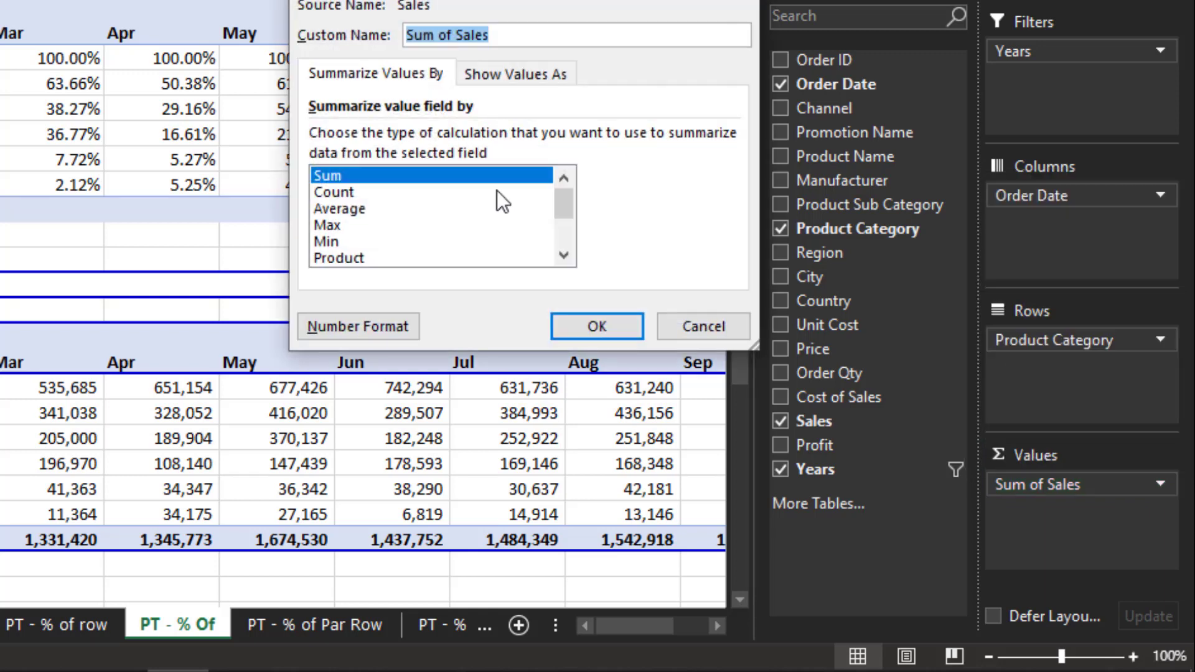
{"action": "left_click", "coordinate": [532, 71]}
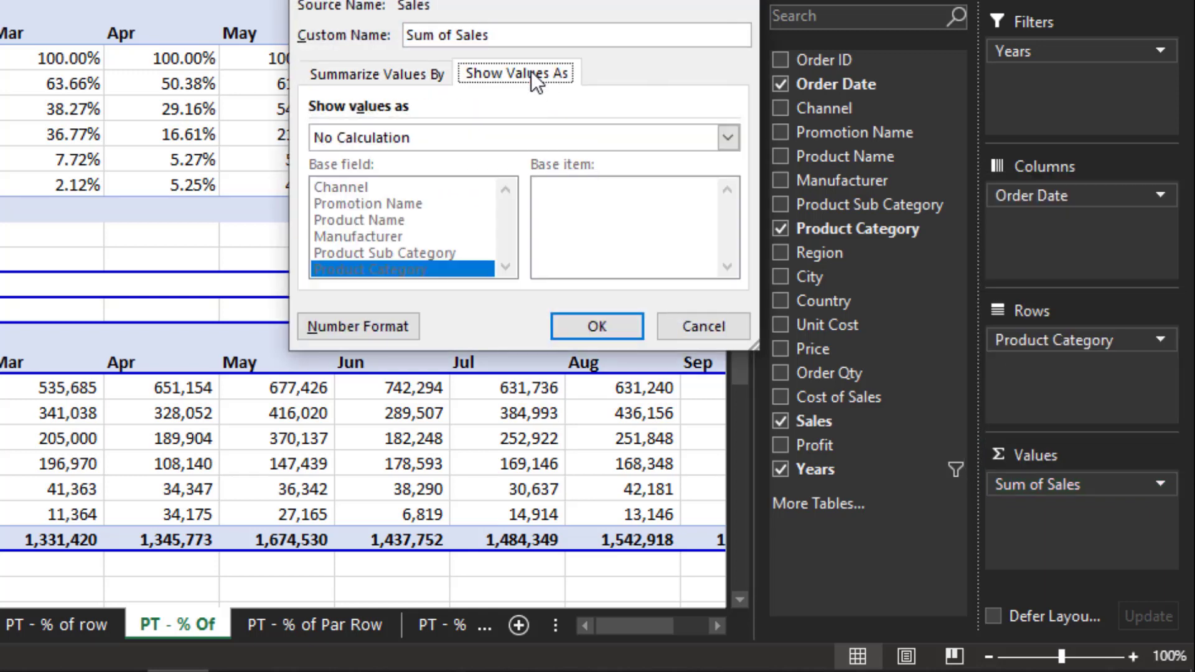
{"action": "left_click", "coordinate": [488, 137]}
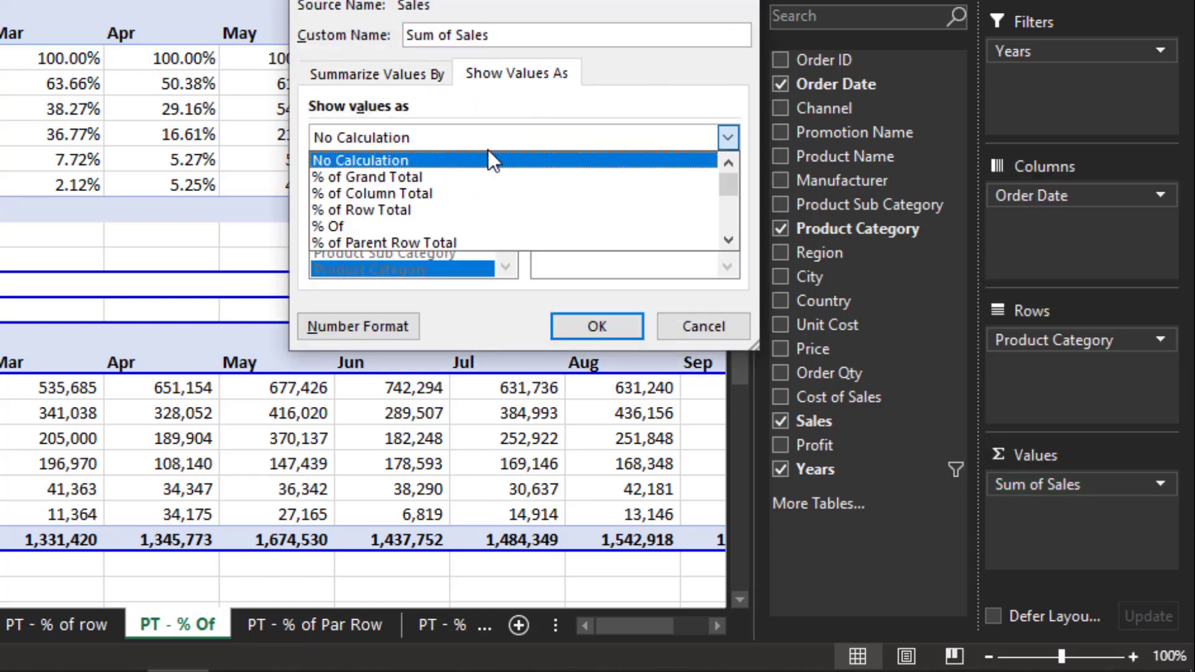
{"action": "left_click", "coordinate": [461, 226]}
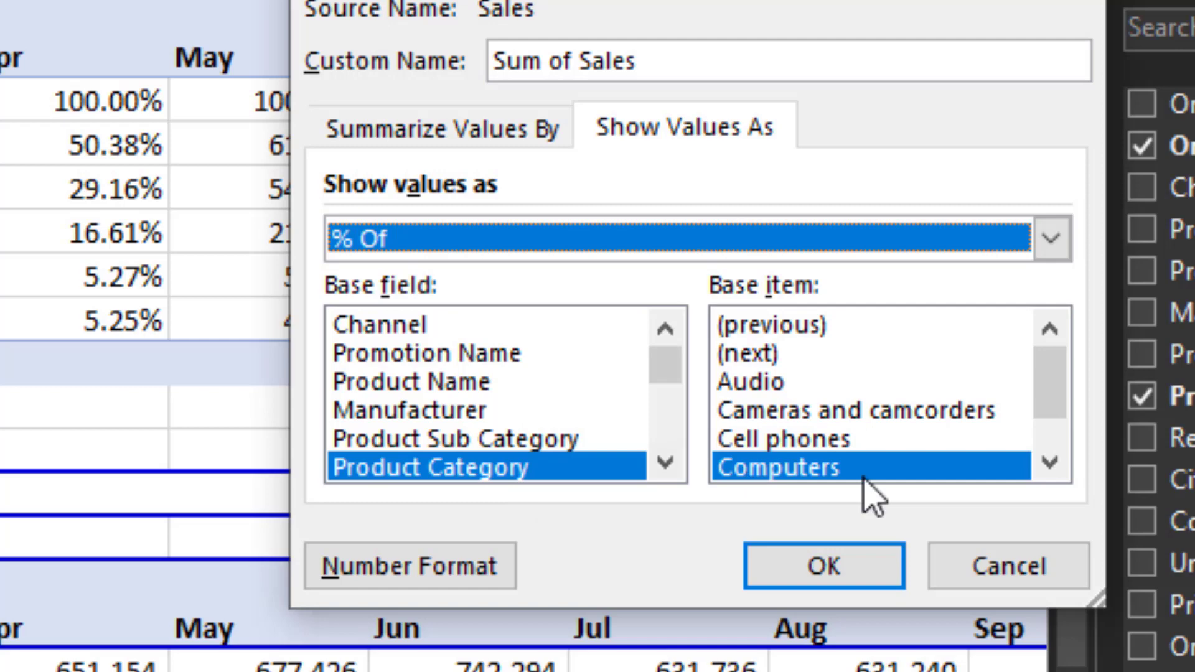
{"action": "left_click", "coordinate": [1051, 467]}
{"action": "left_click", "coordinate": [1051, 467]}
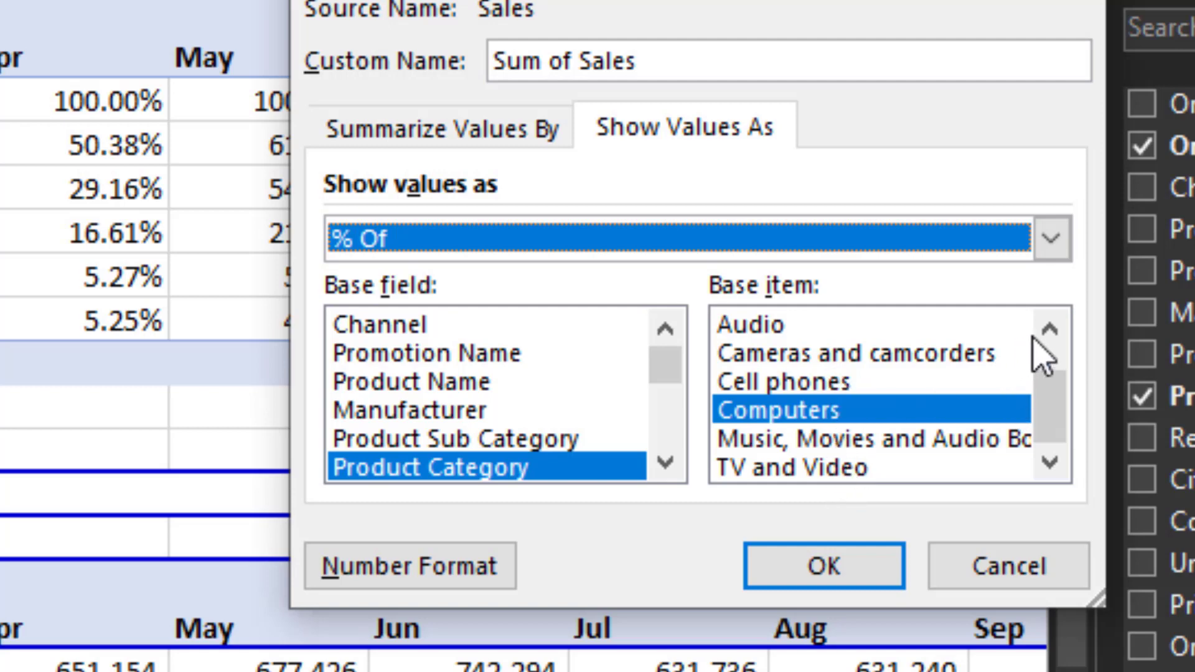
{"action": "left_click", "coordinate": [1050, 330]}
{"action": "left_click", "coordinate": [1049, 330]}
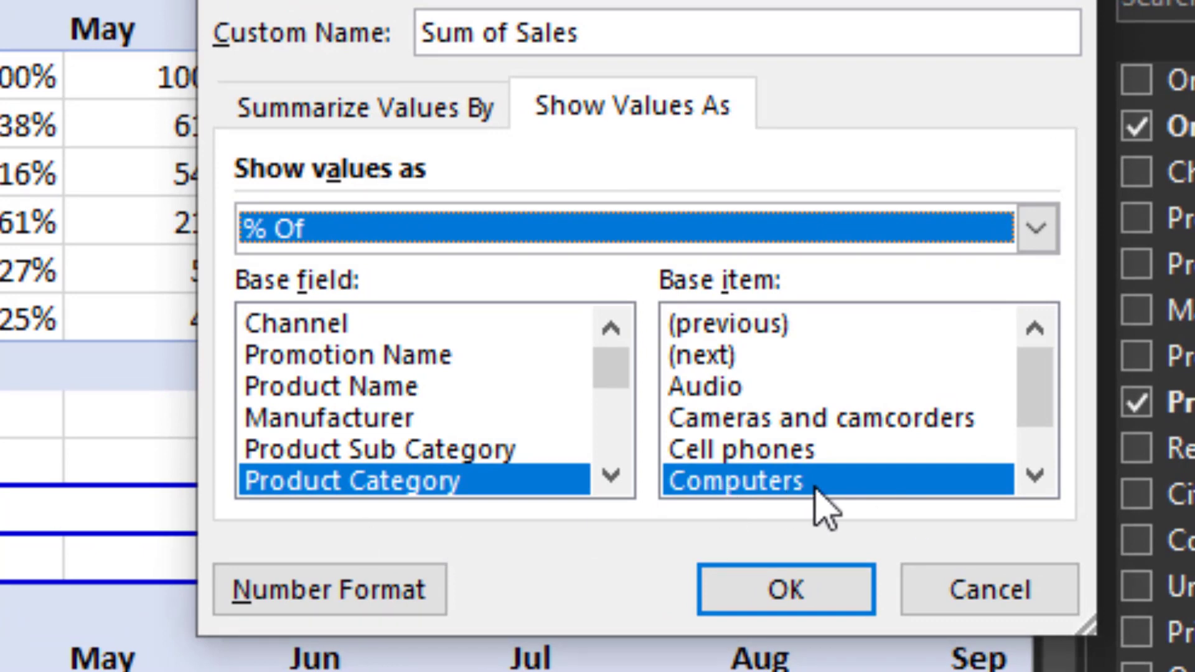
{"action": "left_click", "coordinate": [765, 607]}
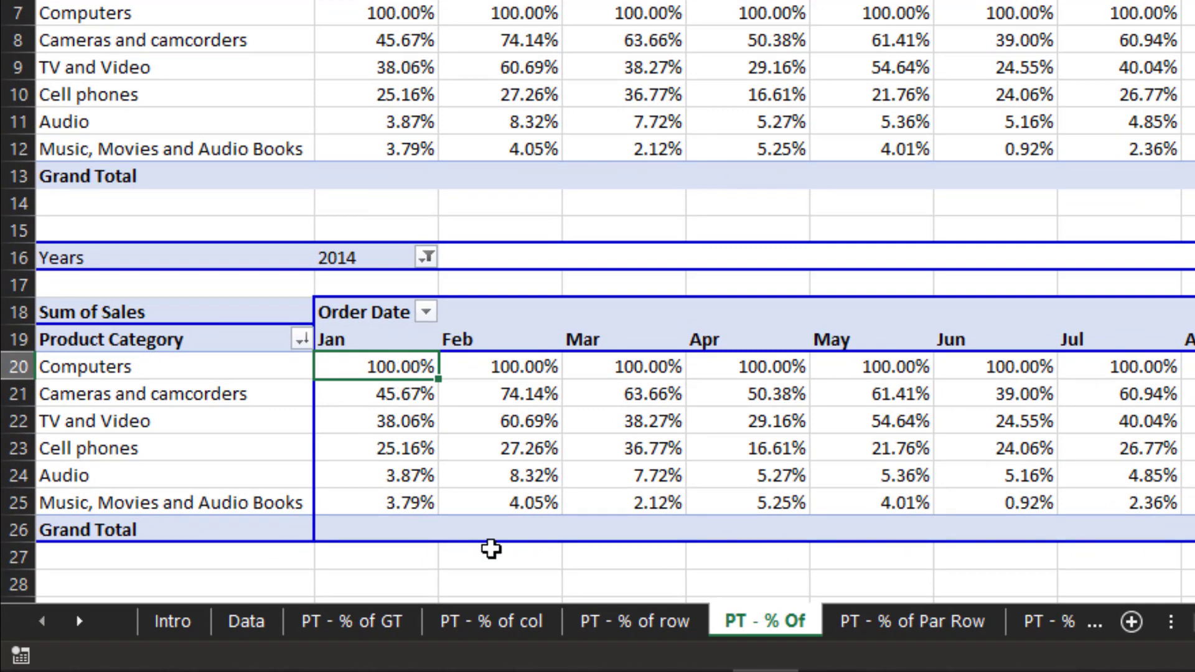
- Switch to the PT - % of Par Row sheet and examine Asia's Sum of Sales% values for the subcategories
{"action": "mouse_move", "coordinate": [326, 540]}
{"action": "mouse_move", "coordinate": [423, 463]}
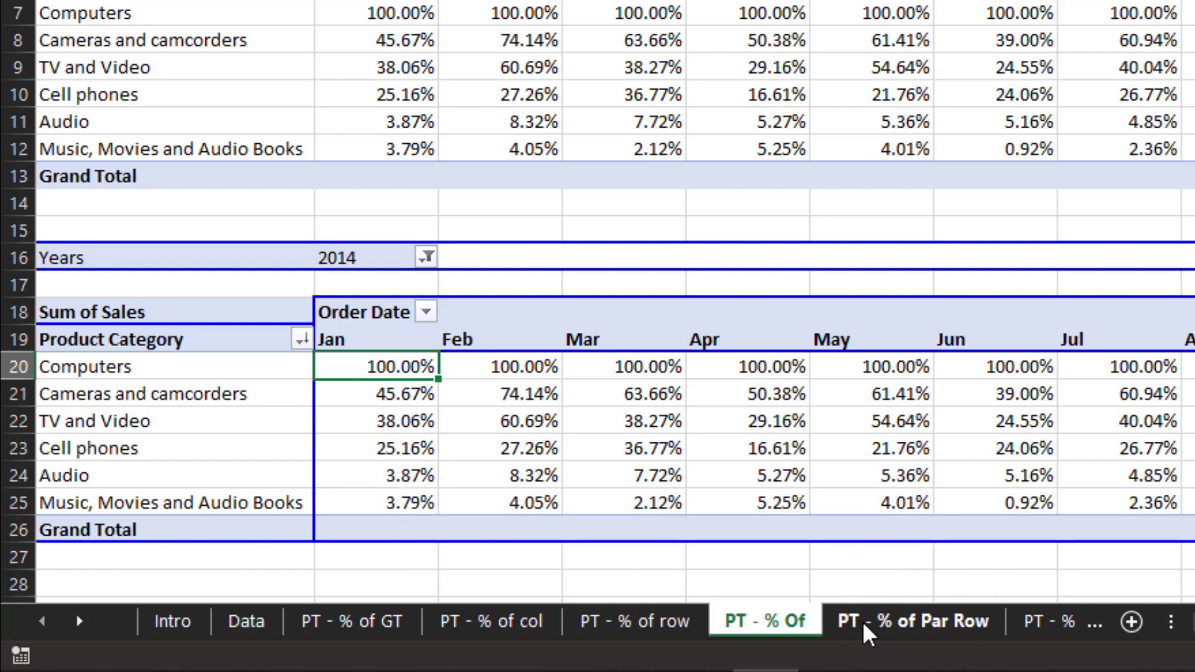
{"action": "left_click", "coordinate": [862, 621]}
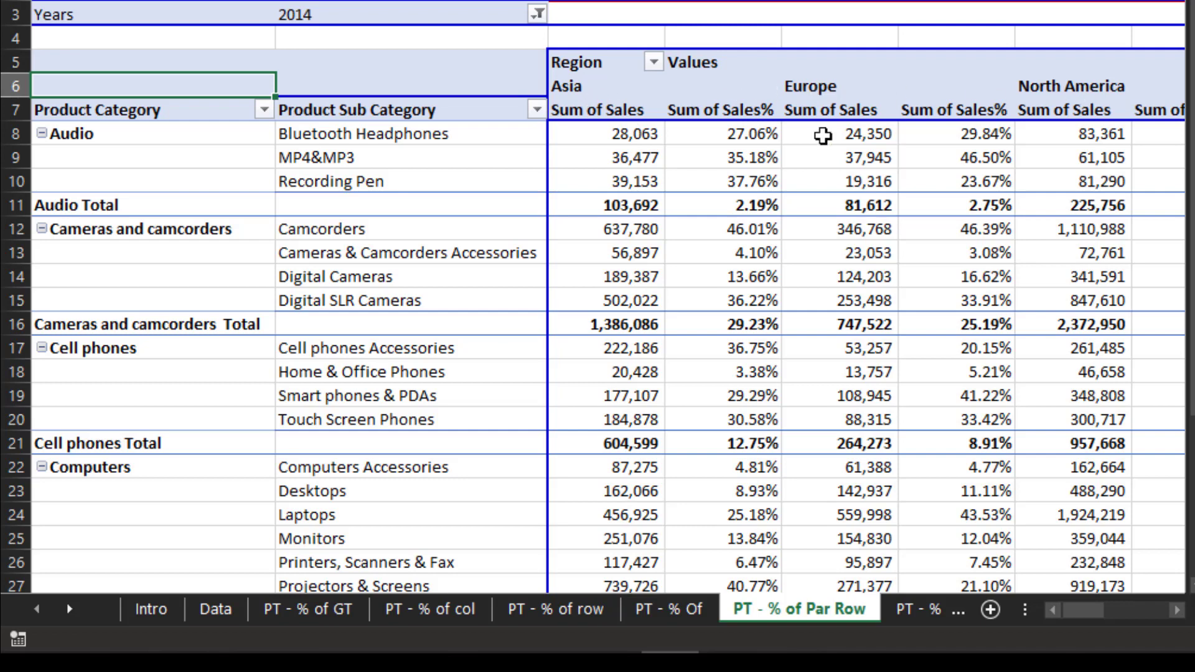
{"action": "mouse_move", "coordinate": [823, 135]}
{"action": "left_click", "coordinate": [693, 135]}
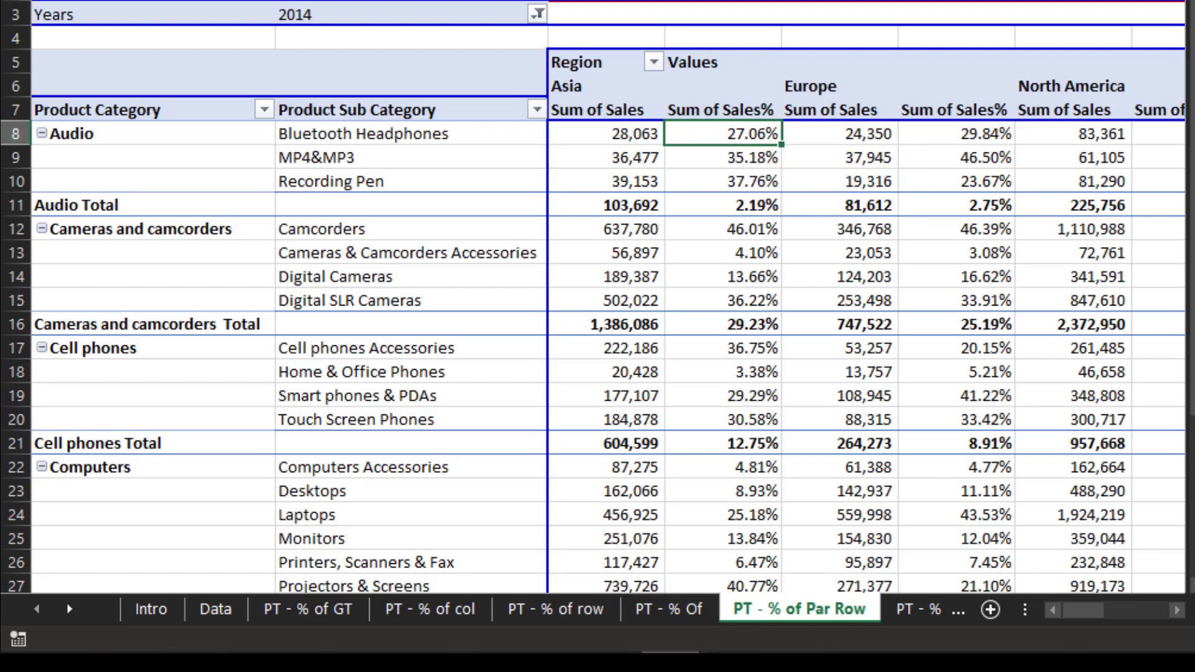
{"action": "key", "text": "shift+Down"}
{"action": "key", "text": "shift+Down"}
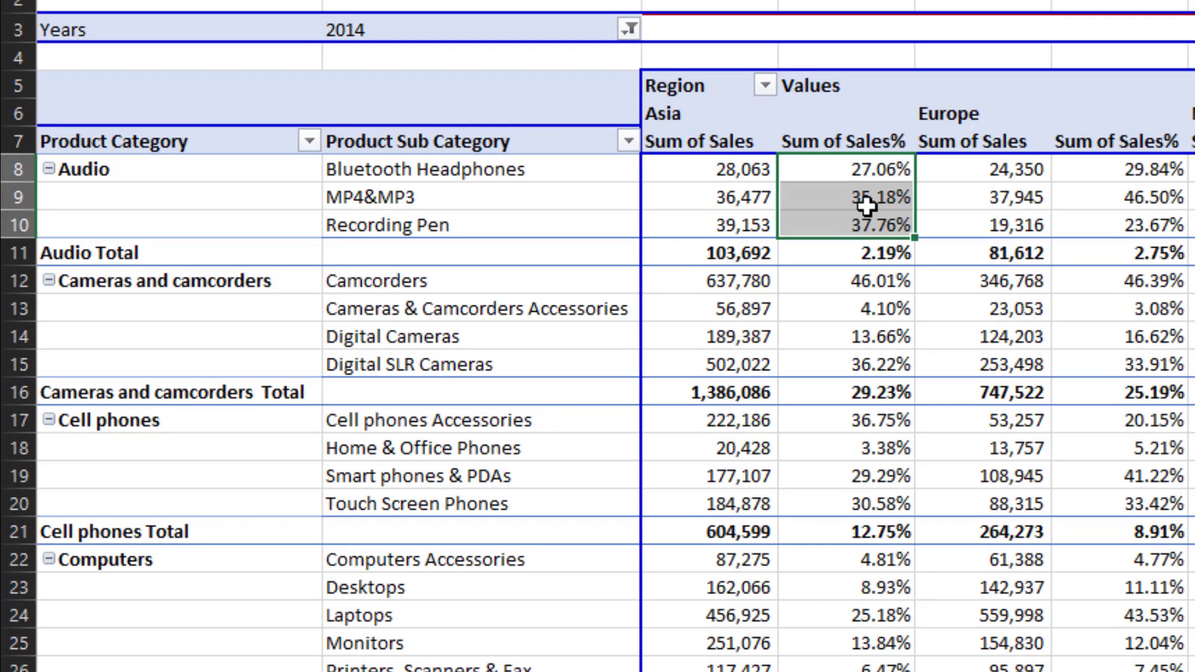
{"action": "mouse_move", "coordinate": [875, 180]}
{"action": "mouse_move", "coordinate": [131, 178]}
{"action": "mouse_move", "coordinate": [182, 177]}
{"action": "left_click", "coordinate": [886, 283]}
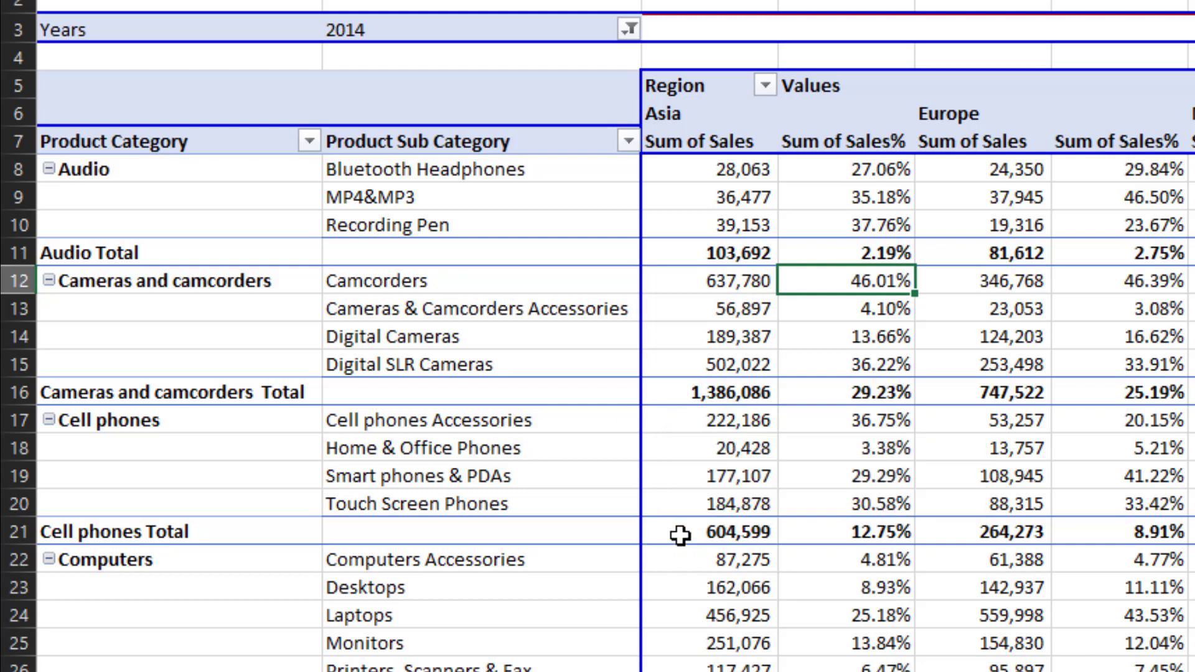
- Examine the second pivot table's subcategory sales by region
{"action": "mouse_move", "coordinate": [680, 535]}
{"action": "mouse_move", "coordinate": [818, 419]}
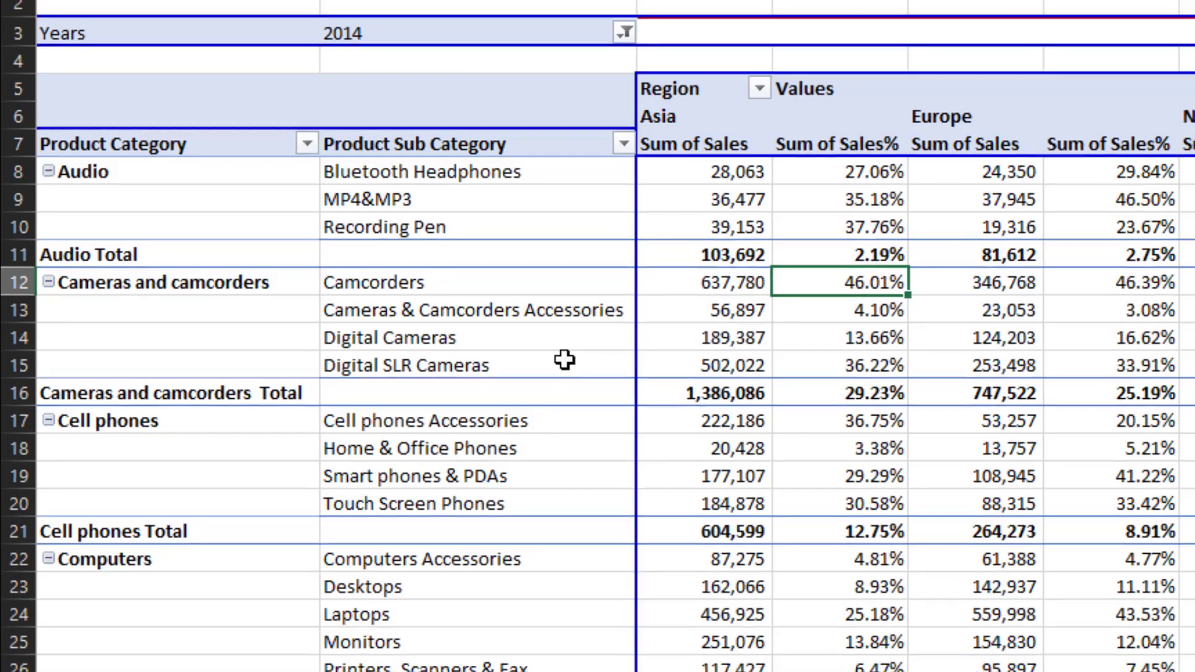
{"action": "key", "text": "Right"}
{"action": "key", "text": "Right"}
{"action": "key", "text": "Right"}
{"action": "key", "text": "Right"}
{"action": "key", "text": "Right"}
{"action": "key", "text": "Right"}
{"action": "key", "text": "Right"}
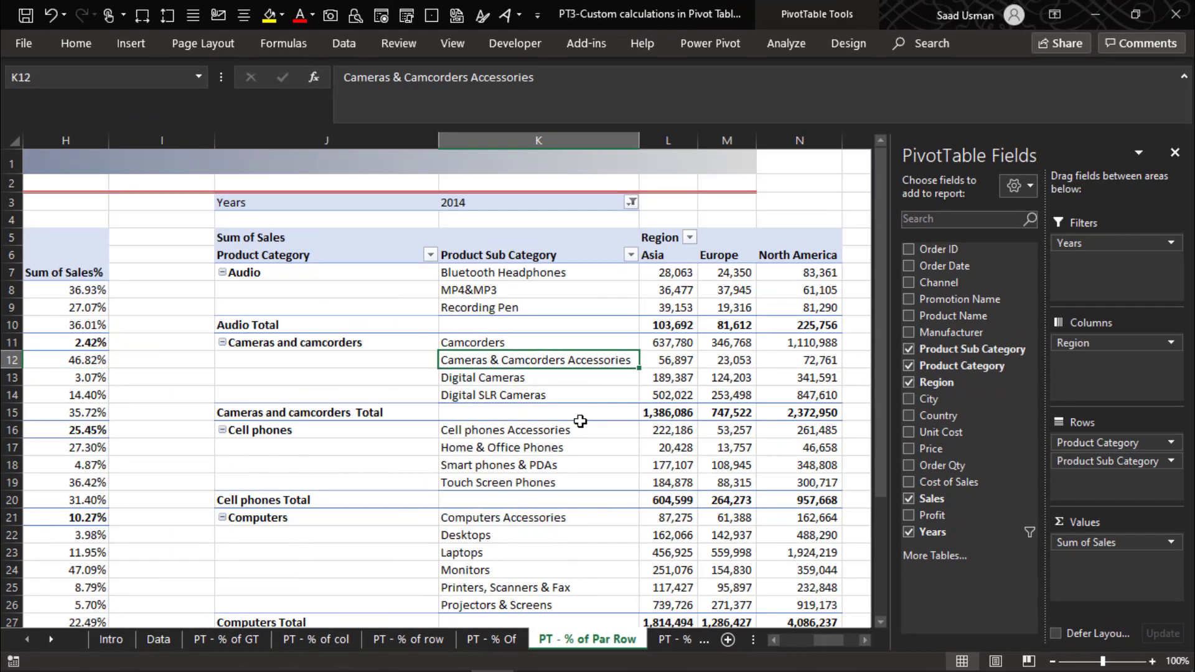
{"action": "key", "text": "Up"}
{"action": "key", "text": "Up"}
{"action": "key", "text": "Up"}
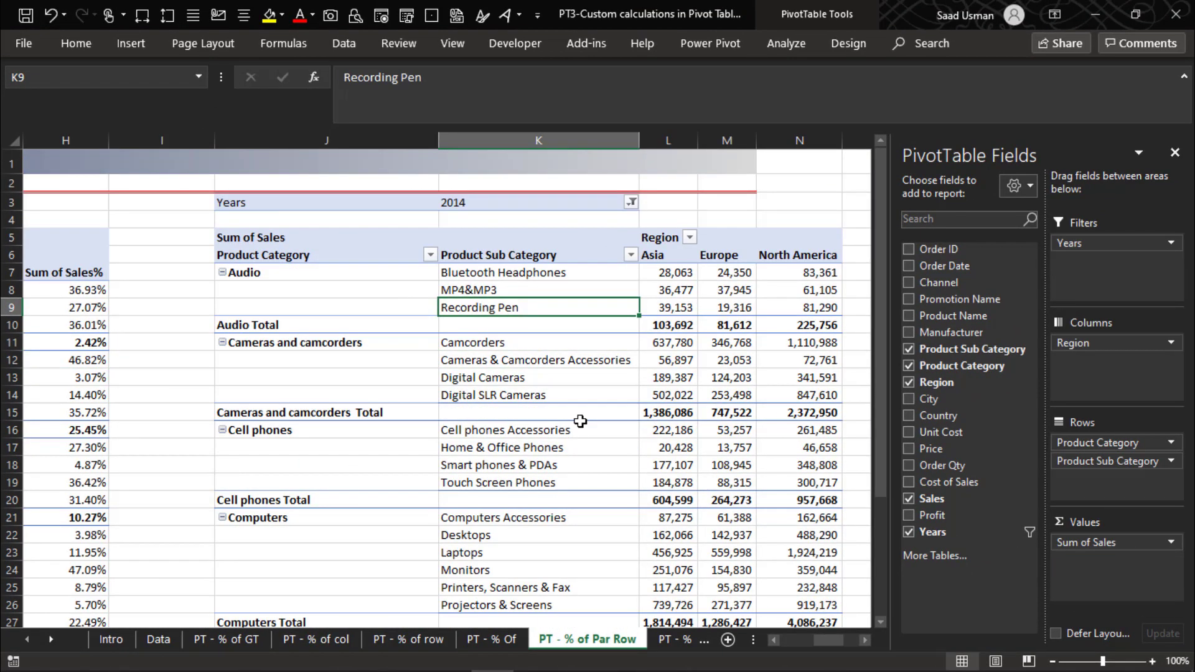
{"action": "key", "text": "Up"}
{"action": "key", "text": "Up"}
{"action": "key", "text": "Right"}
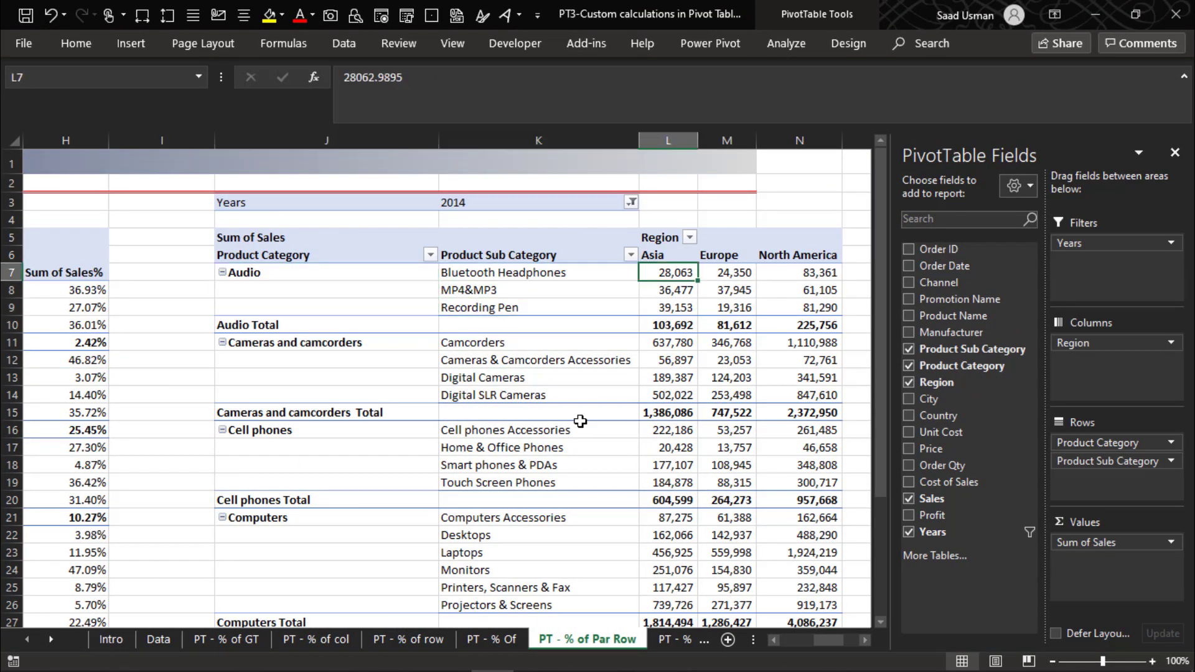
{"action": "key", "text": "Left"}
{"action": "key", "text": "Up"}
{"action": "key", "text": "Up"}
{"action": "key", "text": "Up"}
{"action": "key", "text": "Up"}
{"action": "key", "text": "Down"}
{"action": "key", "text": "Down"}
{"action": "key", "text": "Down"}
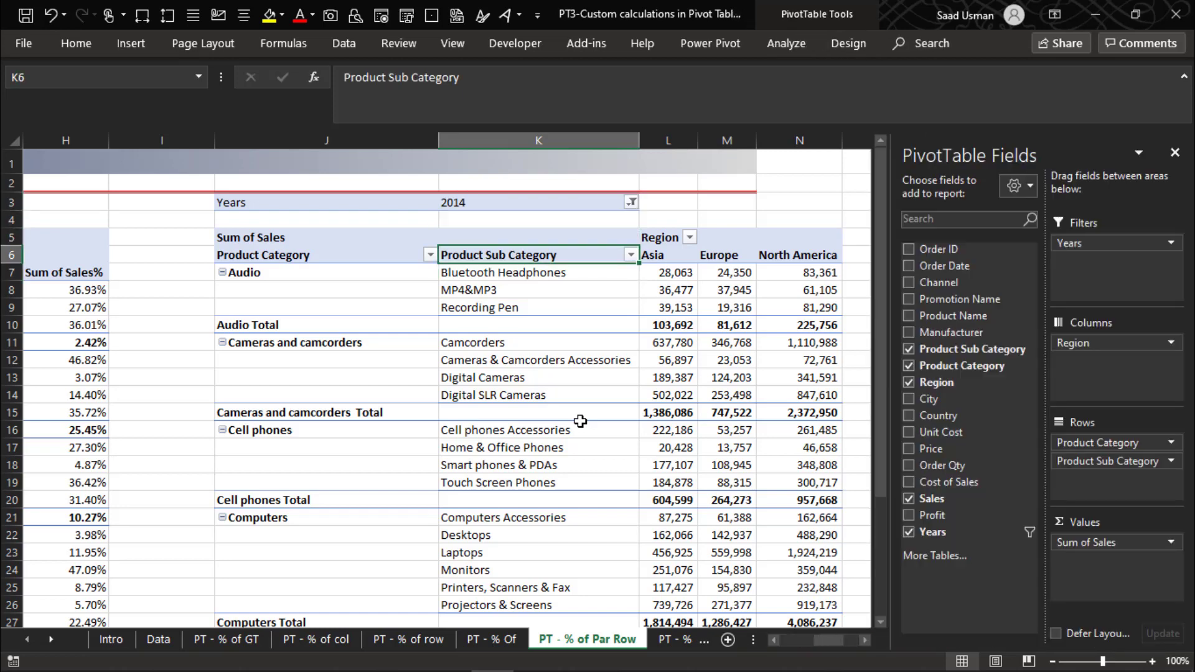
{"action": "key", "text": "Right"}
{"action": "key", "text": "Down"}
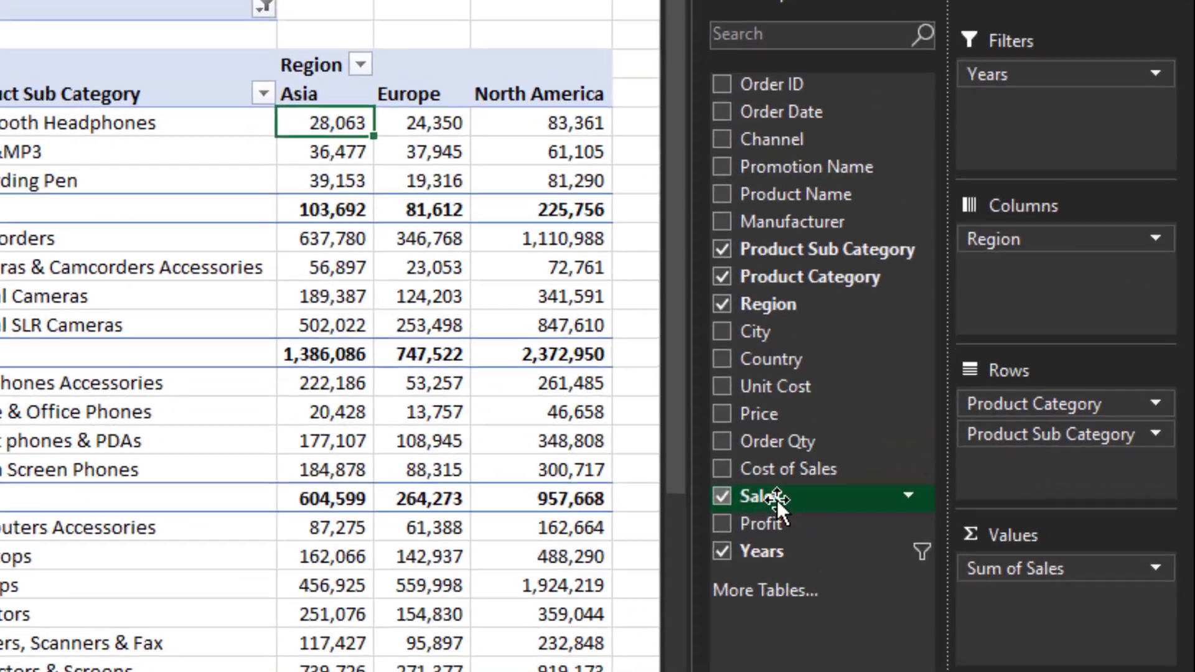
- Add Sales to the values area a second time and show it as % of Parent Row Total
{"action": "left_click_drag", "start_coordinate": [776, 499], "coordinate": [984, 603]}
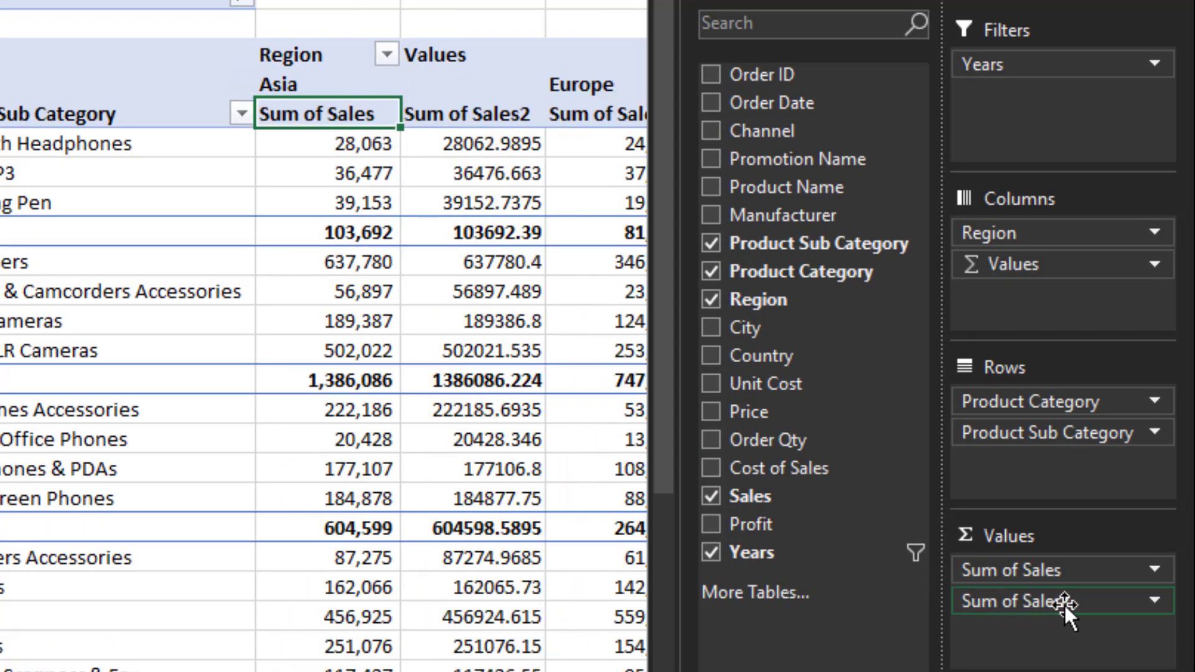
{"action": "left_click", "coordinate": [1048, 605]}
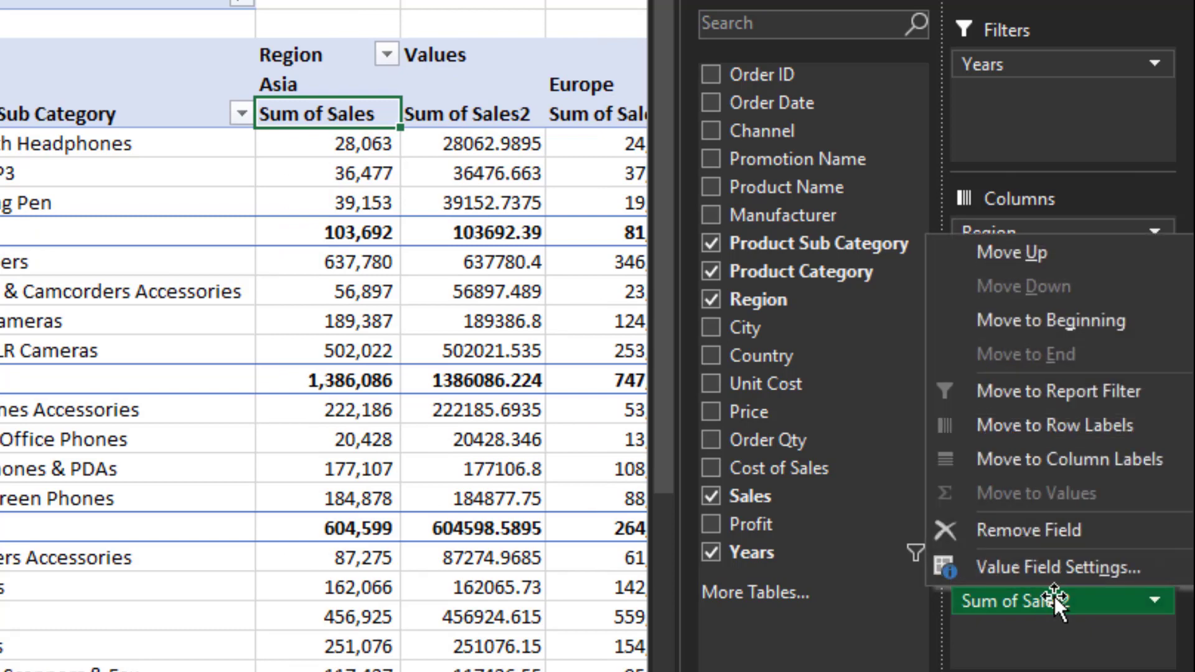
{"action": "left_click", "coordinate": [1056, 567]}
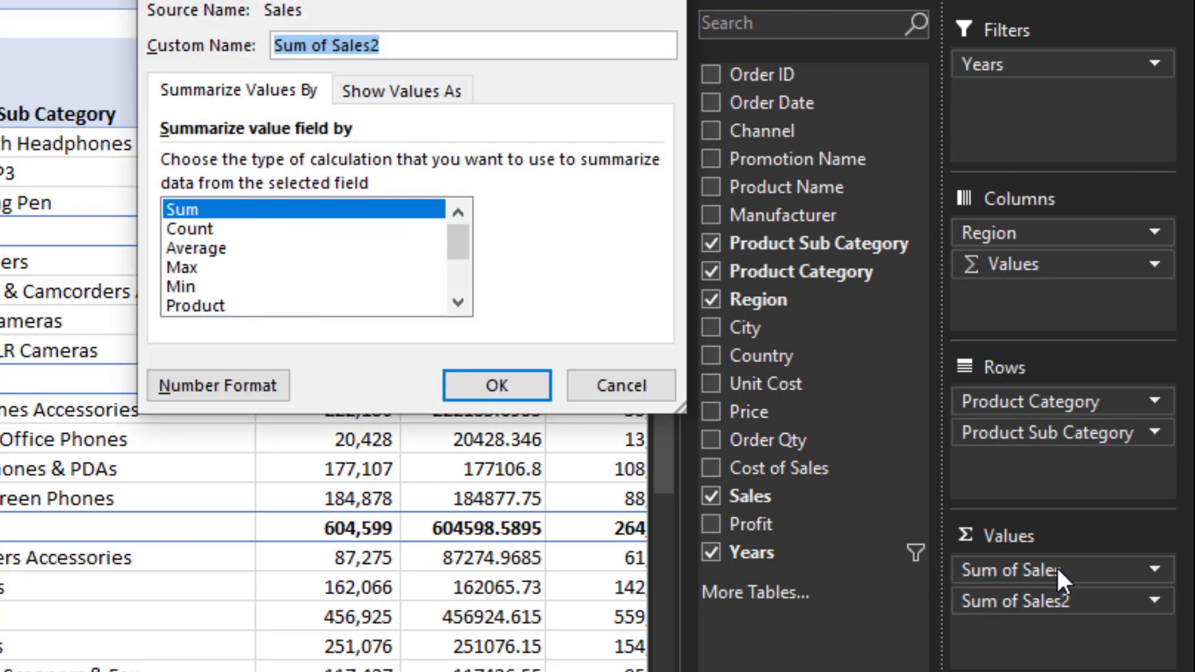
{"action": "left_click", "coordinate": [423, 100]}
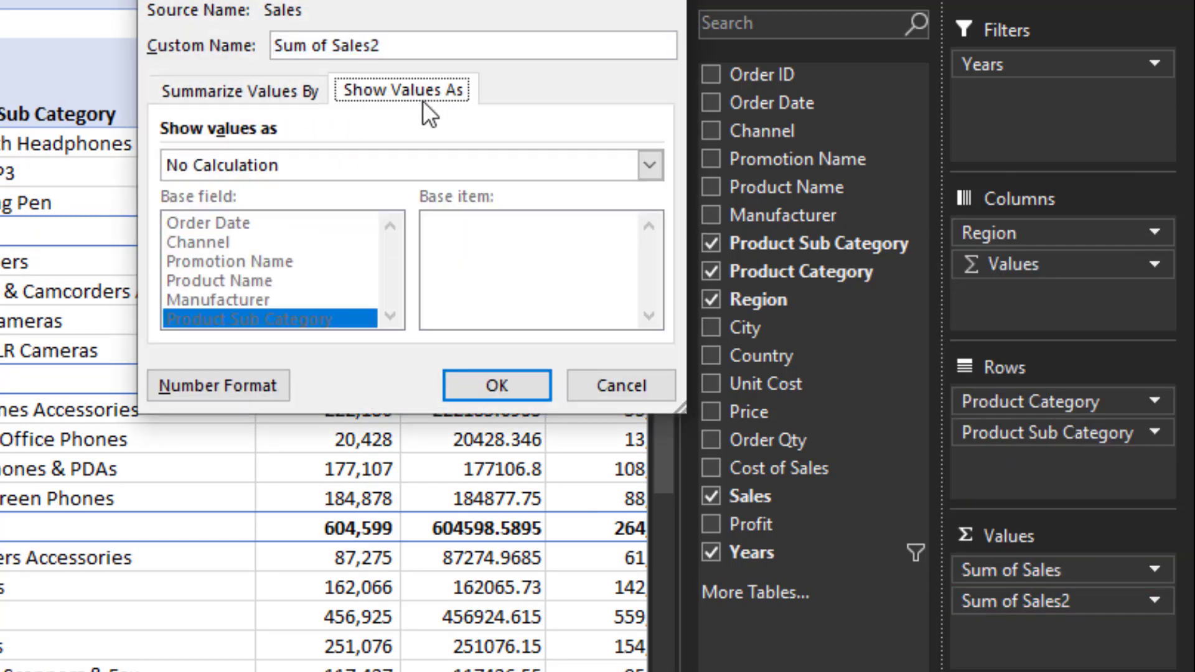
{"action": "left_click", "coordinate": [345, 165]}
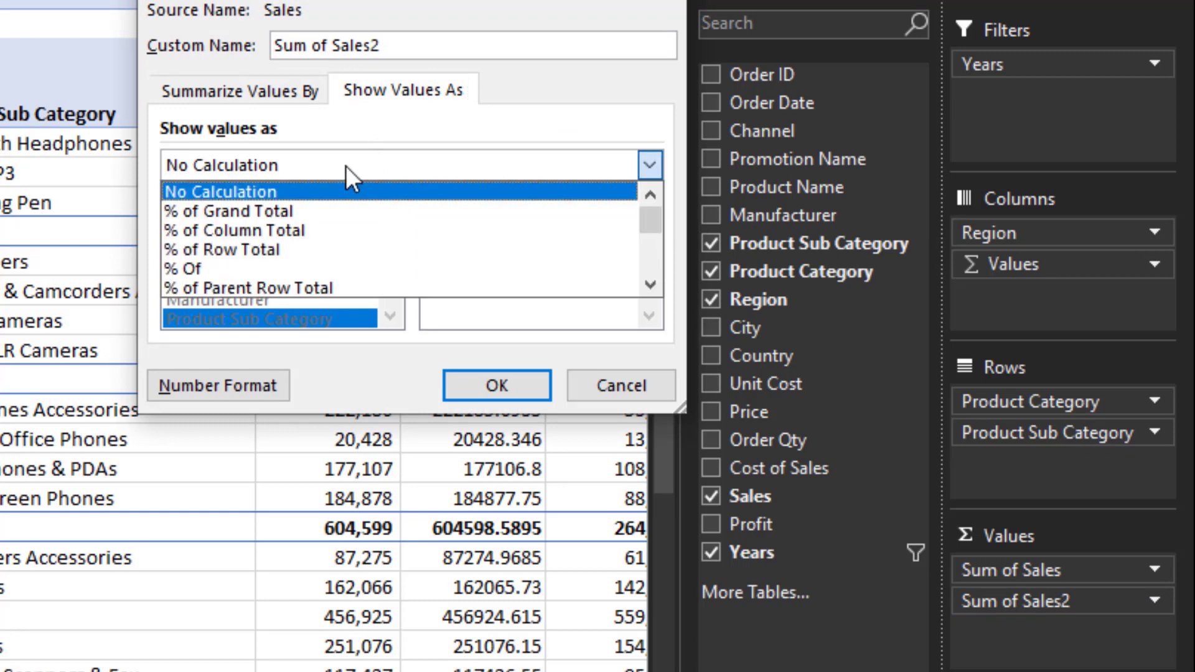
{"action": "left_click", "coordinate": [352, 287]}
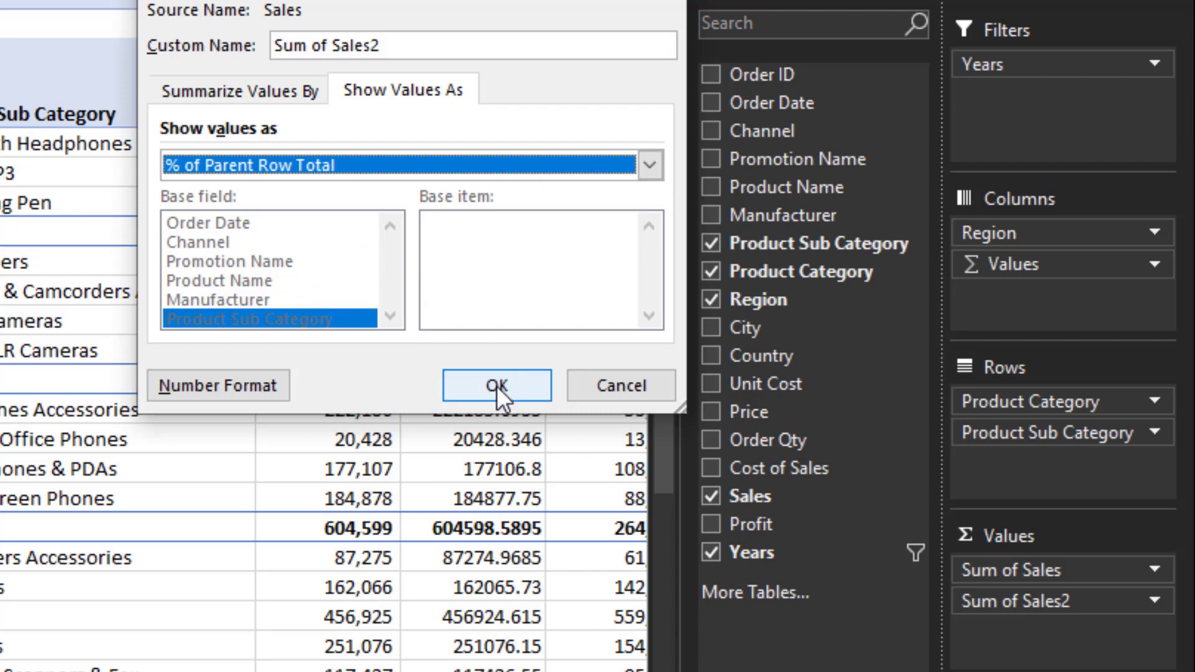
{"action": "left_click", "coordinate": [497, 386]}
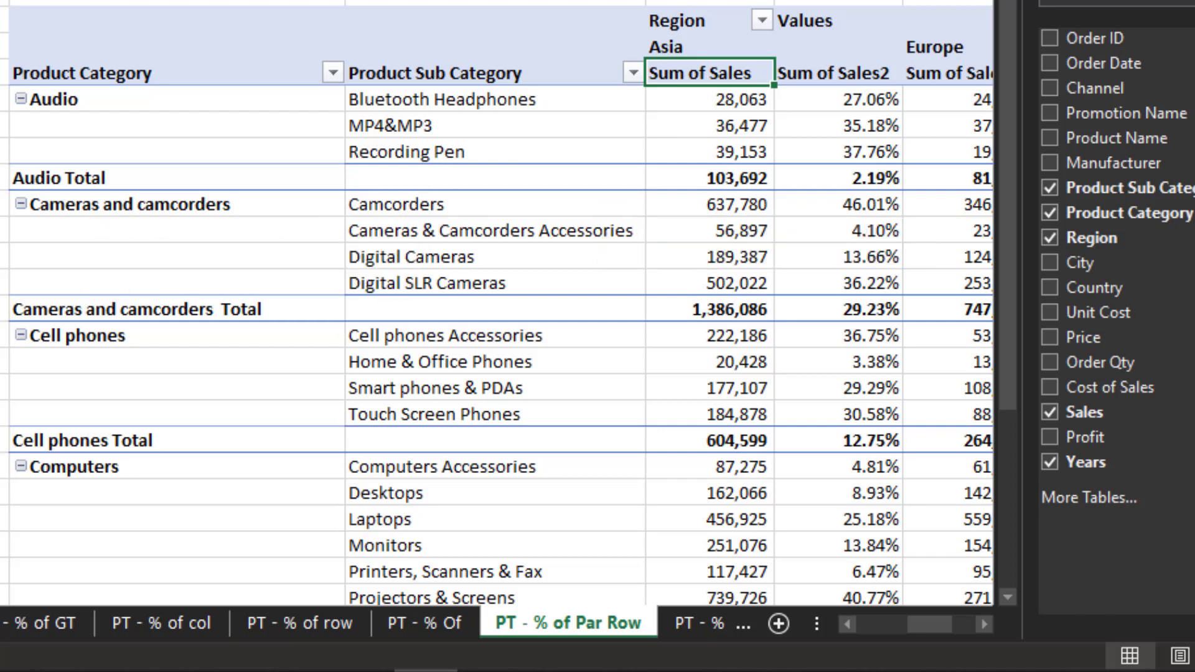
- Examine the new Sum of Sales2 percentages for the Audio subcategories and the Audio total
{"action": "key", "text": "Right"}
{"action": "key", "text": "Down"}
{"action": "key", "text": "Down"}
{"action": "key", "text": "Down"}
{"action": "key", "text": "Down"}
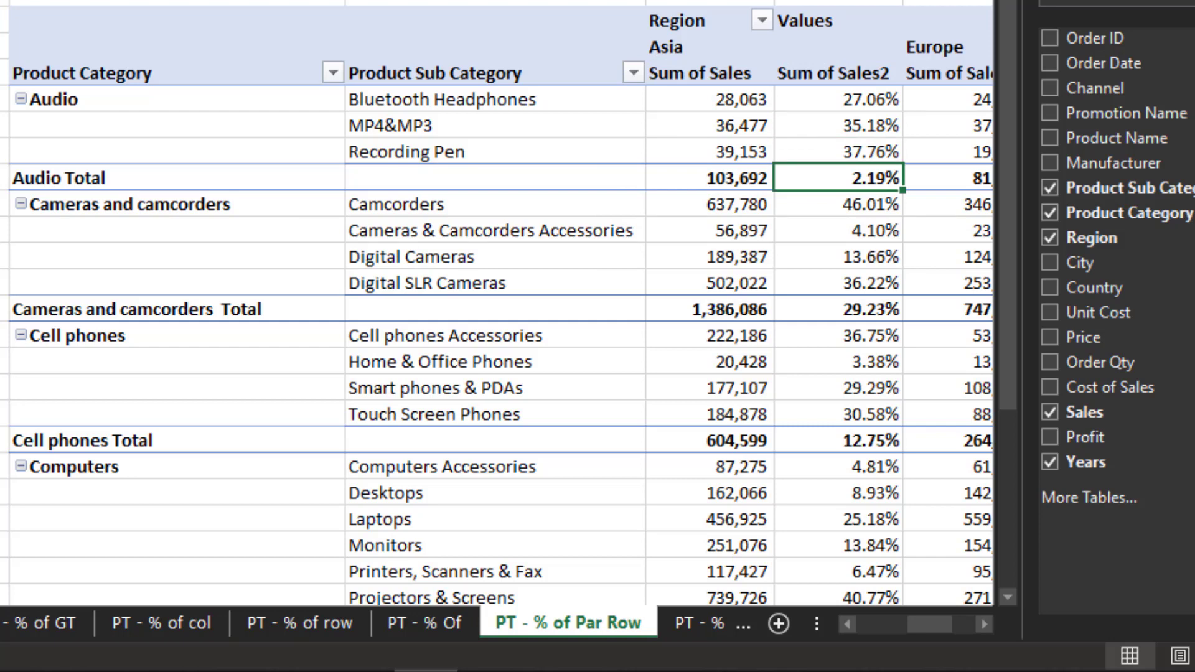
{"action": "key", "text": "Right"}
{"action": "key", "text": "Left"}
{"action": "key", "text": "Up"}
{"action": "key", "text": "Up"}
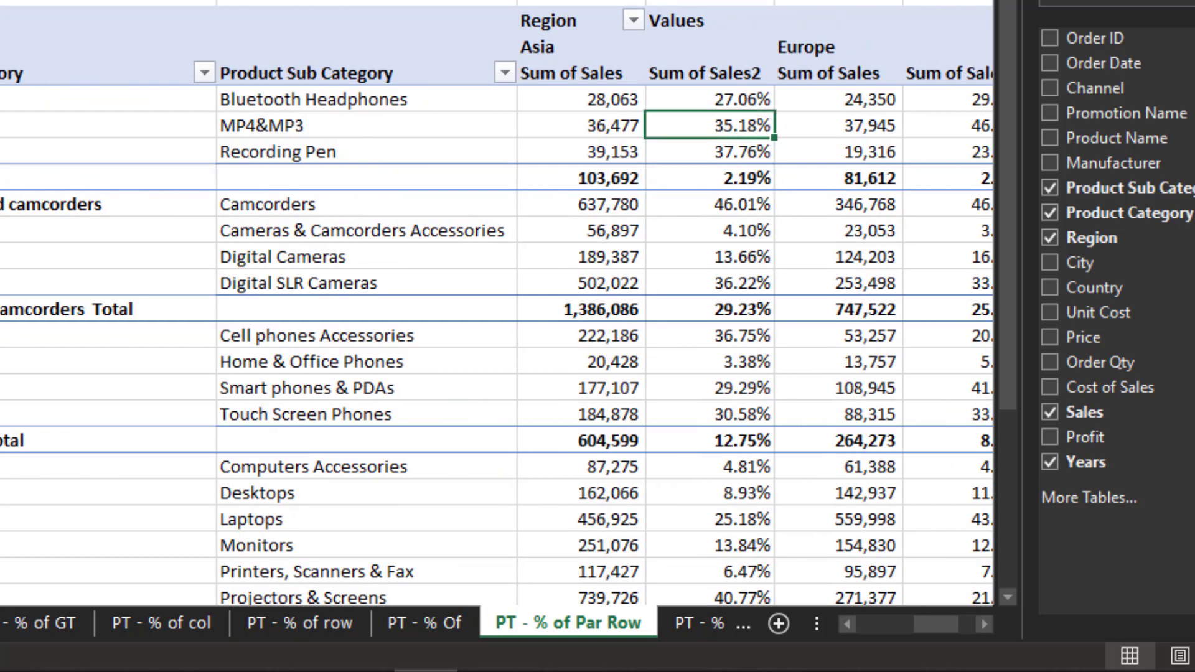
{"action": "key", "text": "Down"}
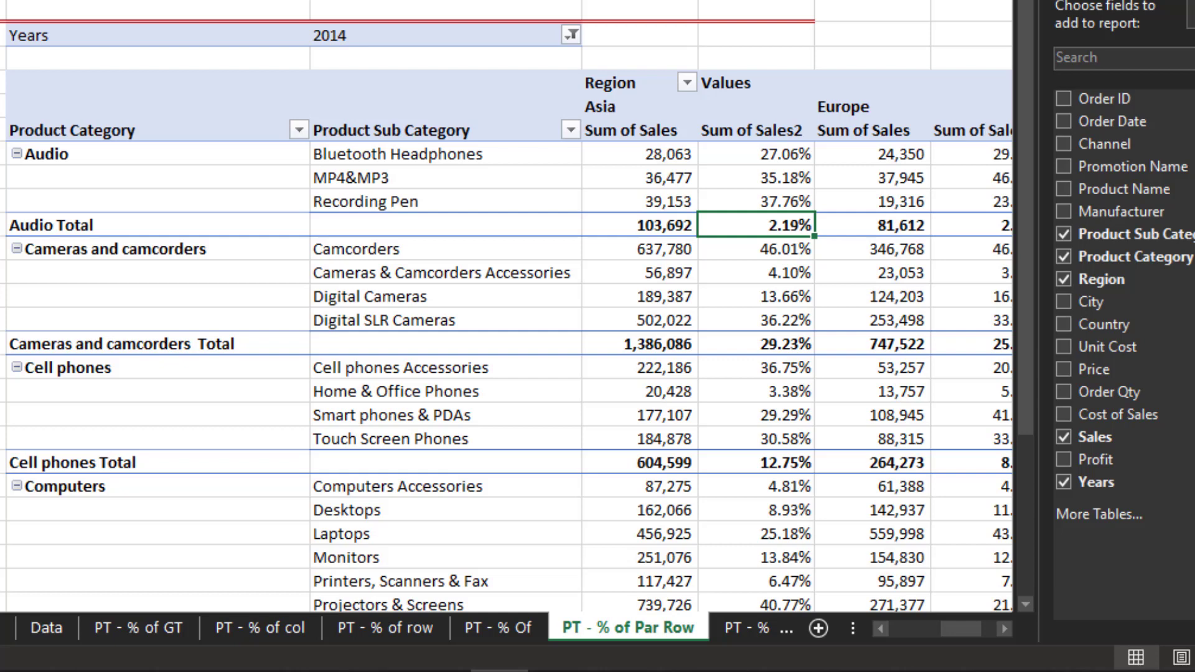
- Collapse the entire Product Sub Category field in the pivot table
{"action": "right_click", "coordinate": [358, 131]}
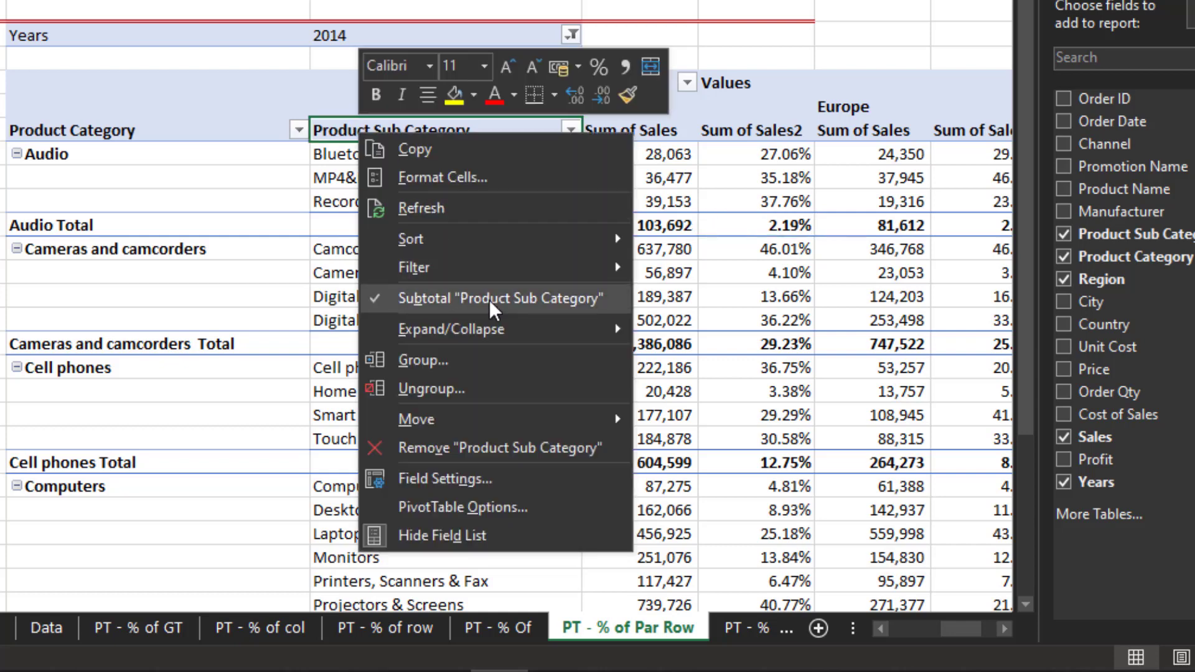
{"action": "mouse_move", "coordinate": [516, 326]}
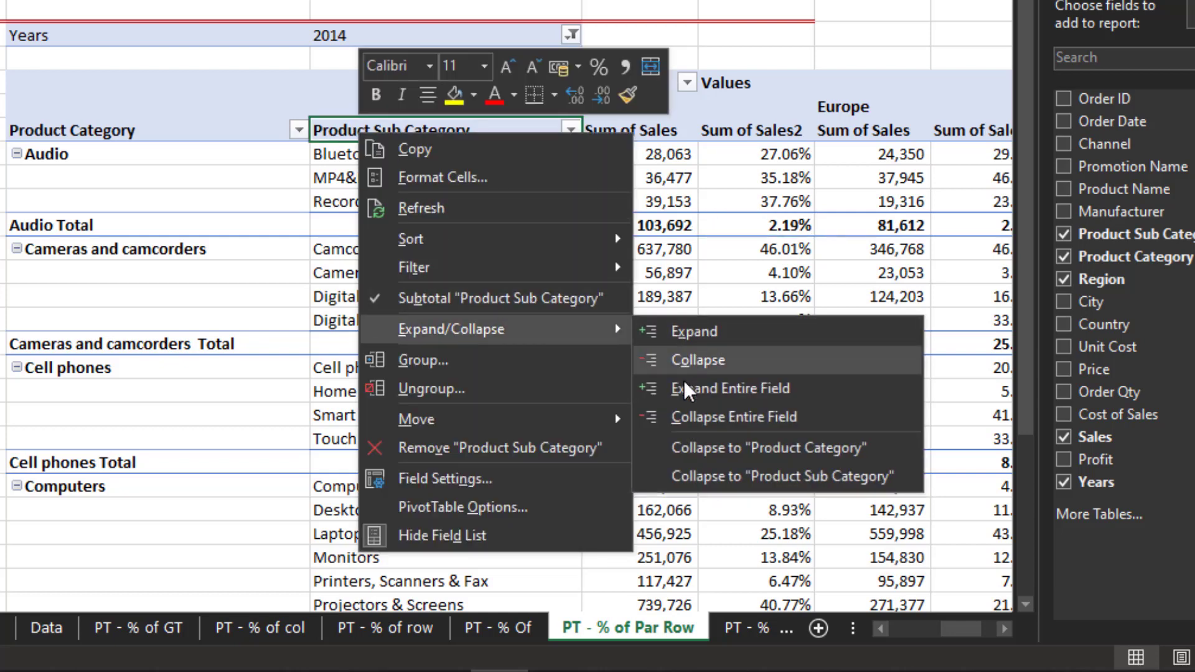
{"action": "left_click", "coordinate": [677, 413]}
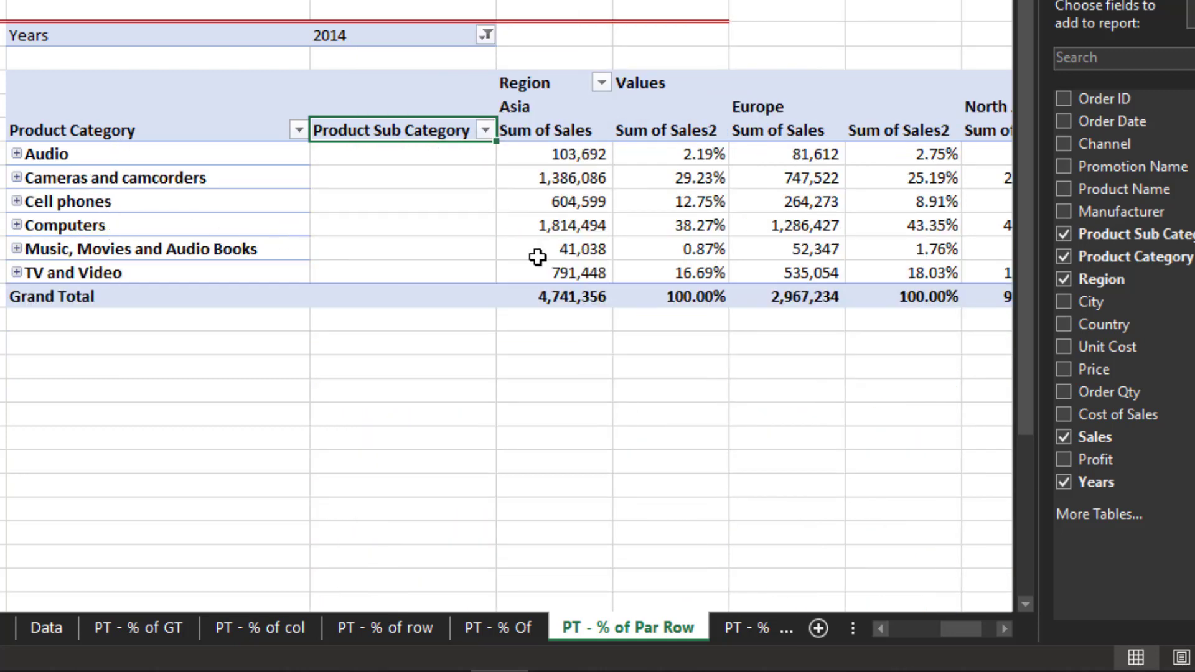
- Select Audio's Sum of Sales2 value and expand the Audio category to show its subcategories again
{"action": "left_click", "coordinate": [663, 150]}
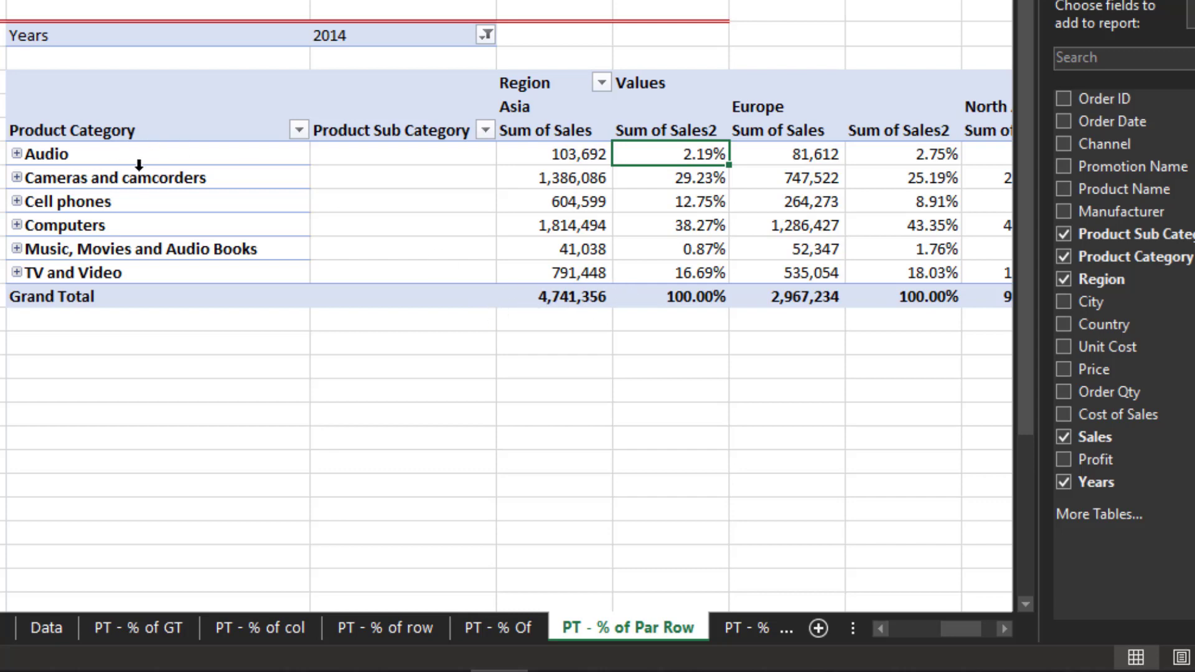
{"action": "left_click", "coordinate": [16, 154]}
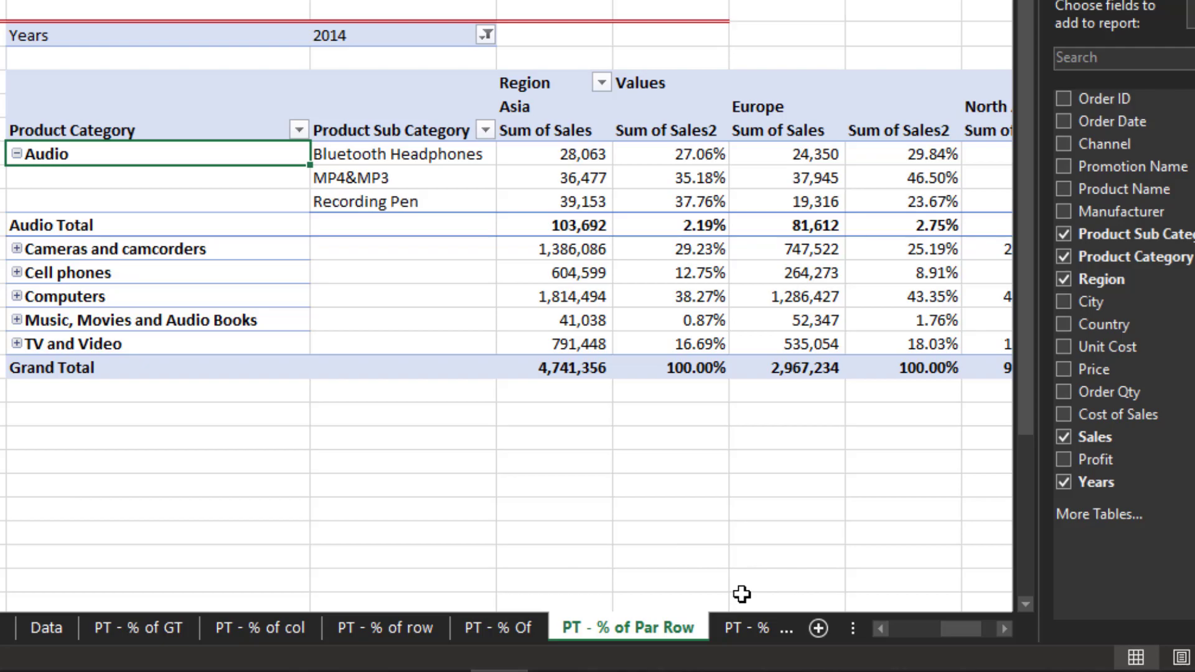
- Switch to the PT - % of Par Col sheet and inspect the first pivot table and its Manufacturer filter
{"action": "left_click", "coordinate": [747, 627]}
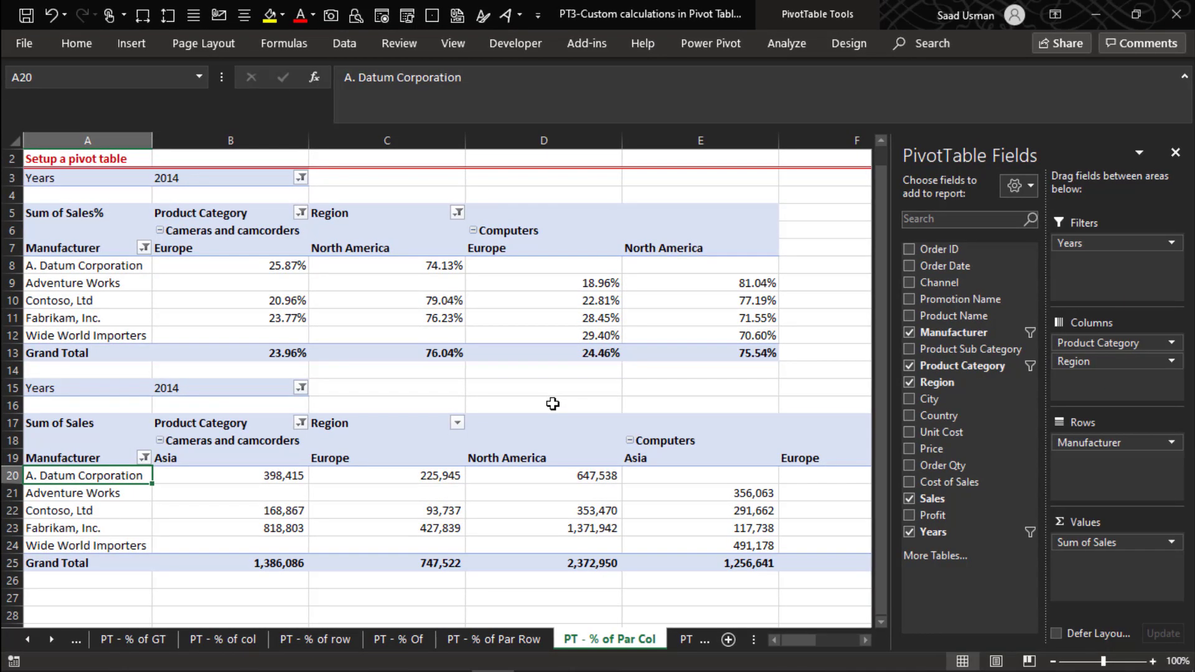
{"action": "key", "text": "Up"}
{"action": "key", "text": "Up"}
{"action": "key", "text": "Up"}
{"action": "key", "text": "Up"}
{"action": "key", "text": "Up"}
{"action": "key", "text": "Up"}
{"action": "key", "text": "Up"}
{"action": "key", "text": "Up"}
{"action": "key", "text": "Up"}
{"action": "key", "text": "Up"}
{"action": "key", "text": "Up"}
{"action": "key", "text": "Up"}
{"action": "key", "text": "Up"}
{"action": "key", "text": "Up"}
{"action": "key", "text": "Up"}
{"action": "key", "text": "Up"}
{"action": "key", "text": "Up"}
{"action": "key", "text": "Up"}
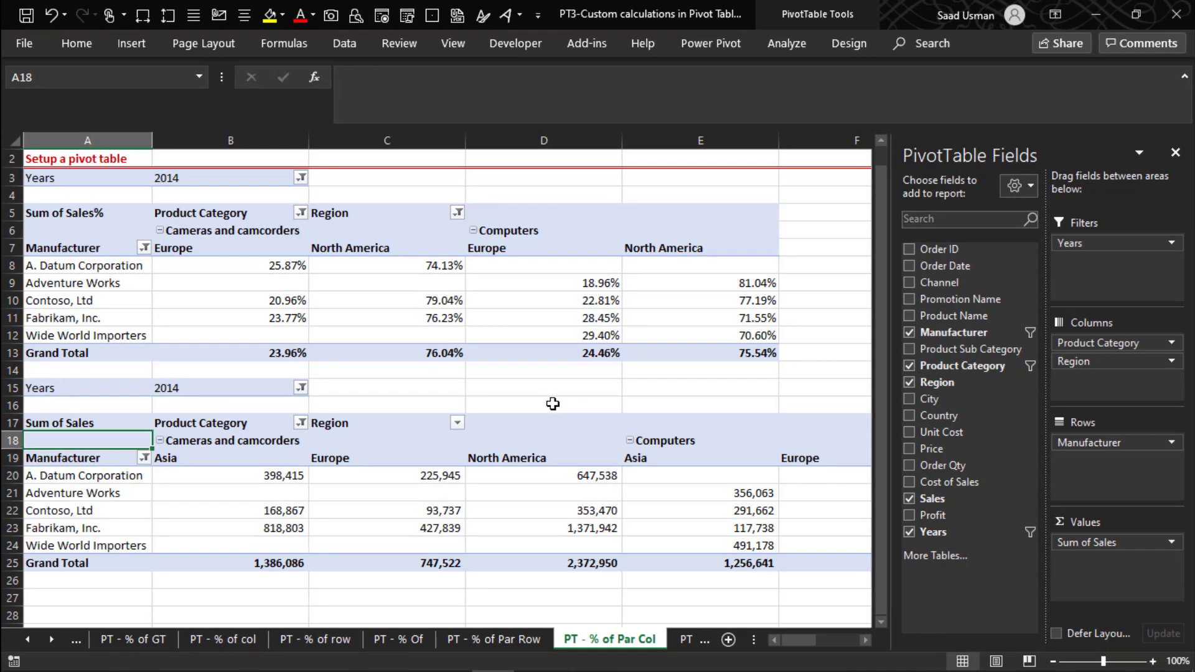
{"action": "key", "text": "Down"}
{"action": "key", "text": "Down"}
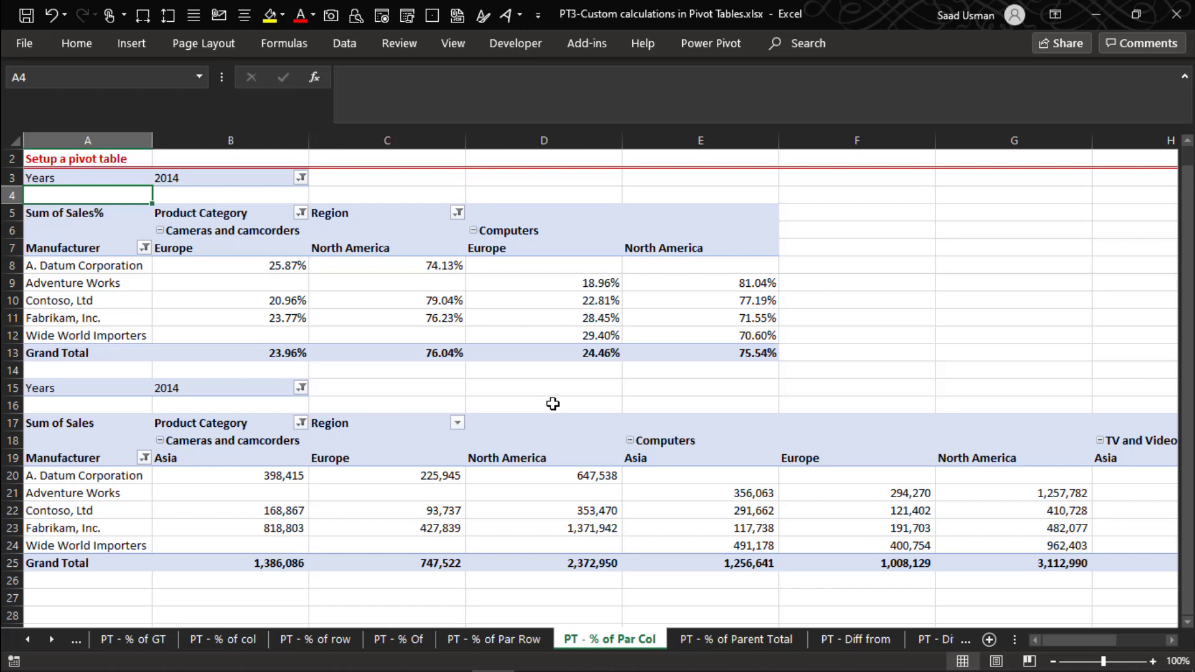
{"action": "left_click", "coordinate": [281, 240]}
{"action": "left_click", "coordinate": [272, 247]}
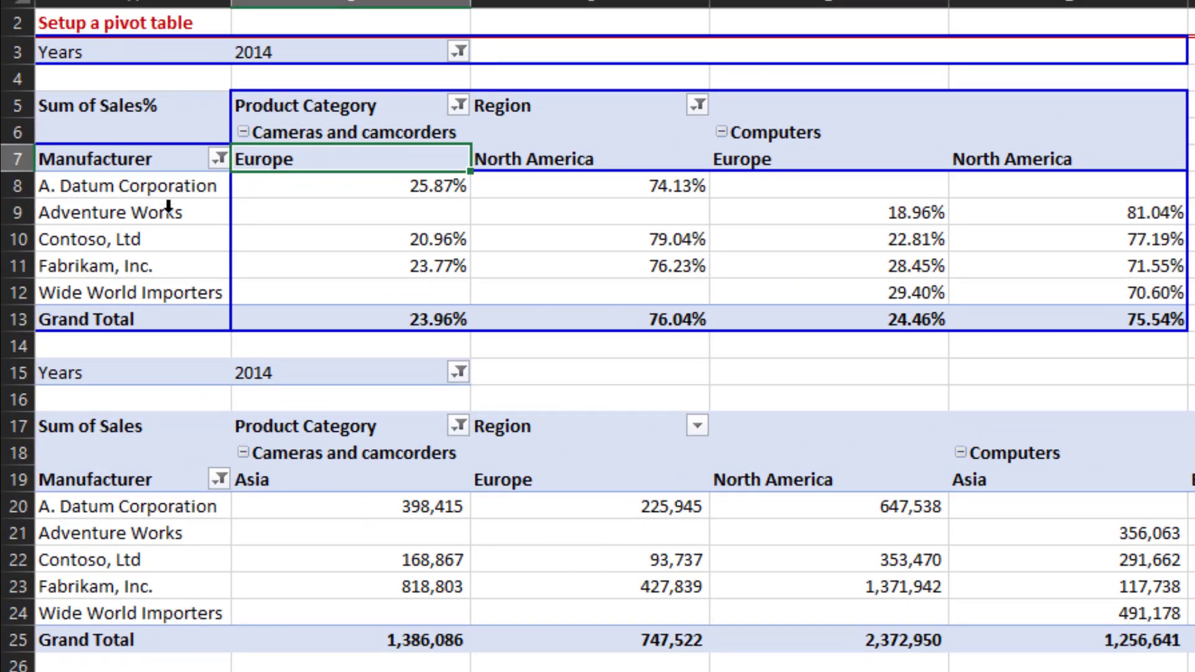
{"action": "left_click", "coordinate": [217, 160]}
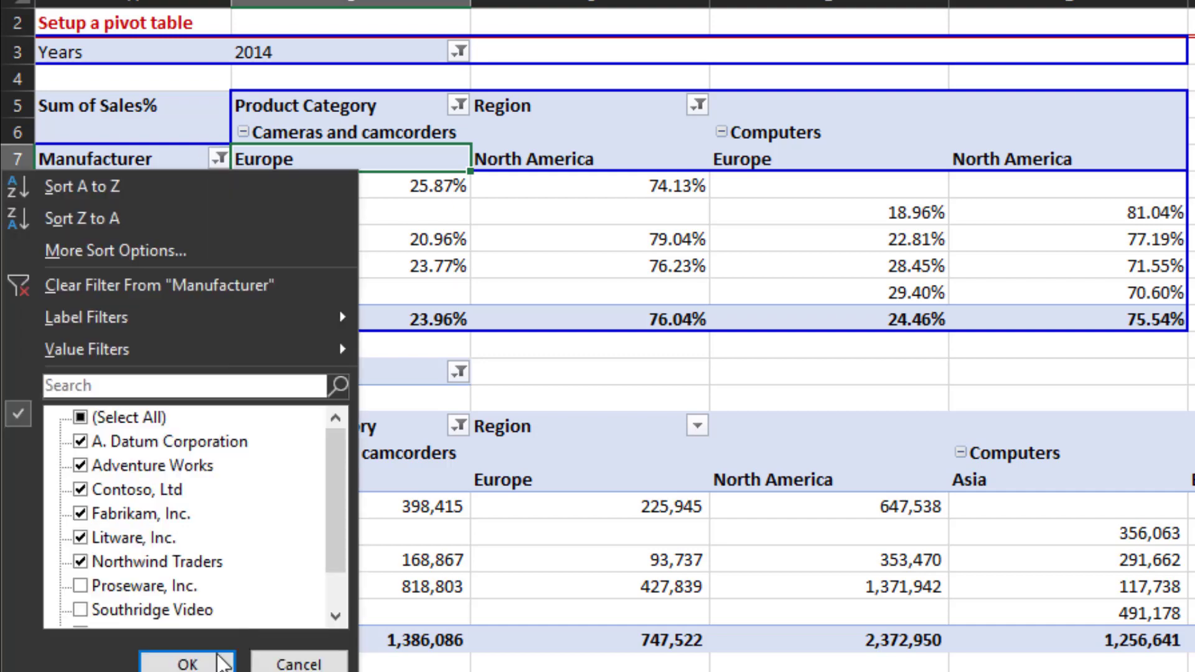
{"action": "left_click", "coordinate": [215, 655]}
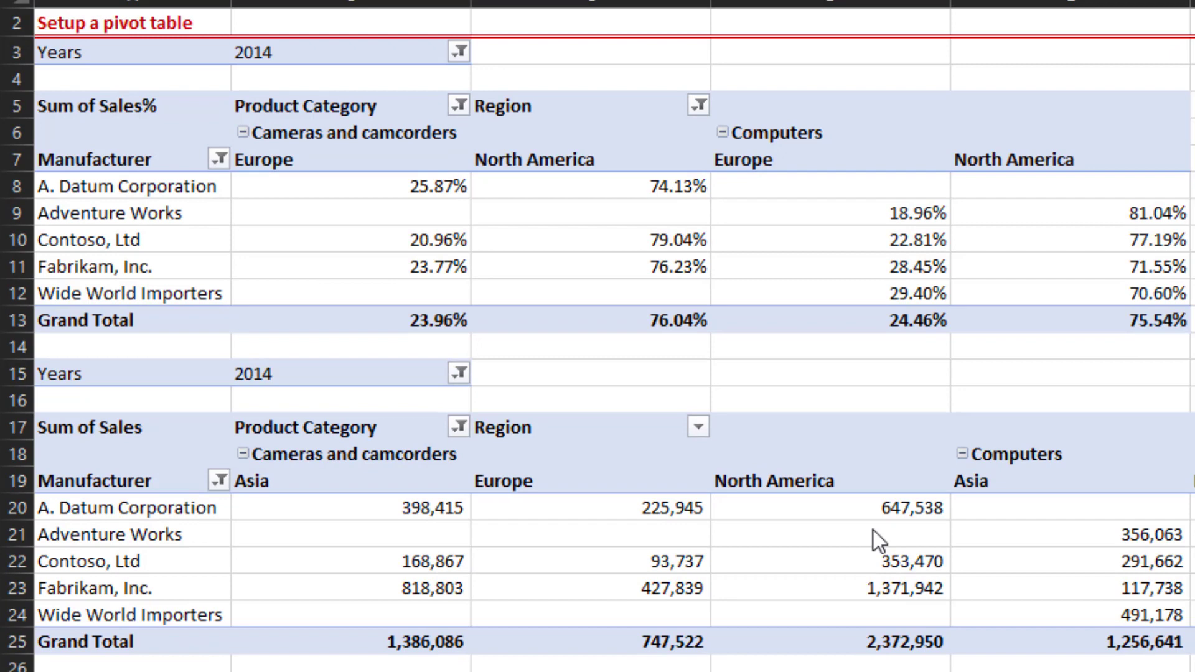
- Compare the Europe and North America Sum of Sales% values for each manufacturer within each product category
{"action": "left_click", "coordinate": [405, 180]}
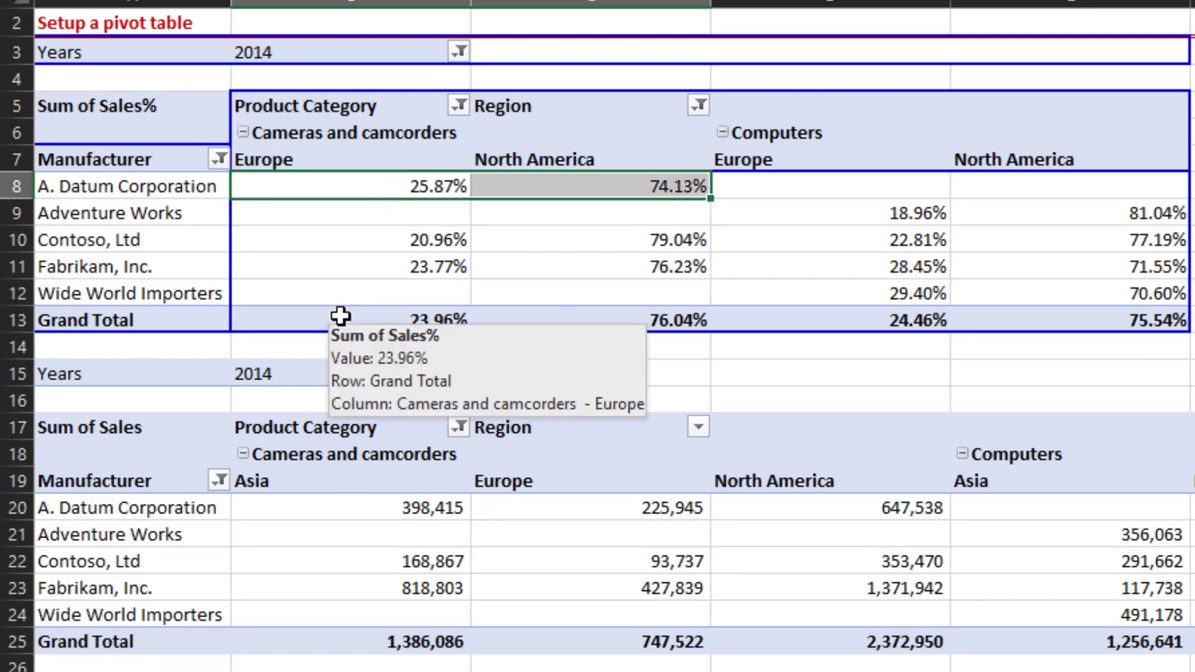
{"action": "key", "text": "Left"}
{"action": "key", "text": "Right"}
{"action": "key", "text": "shift+Right"}
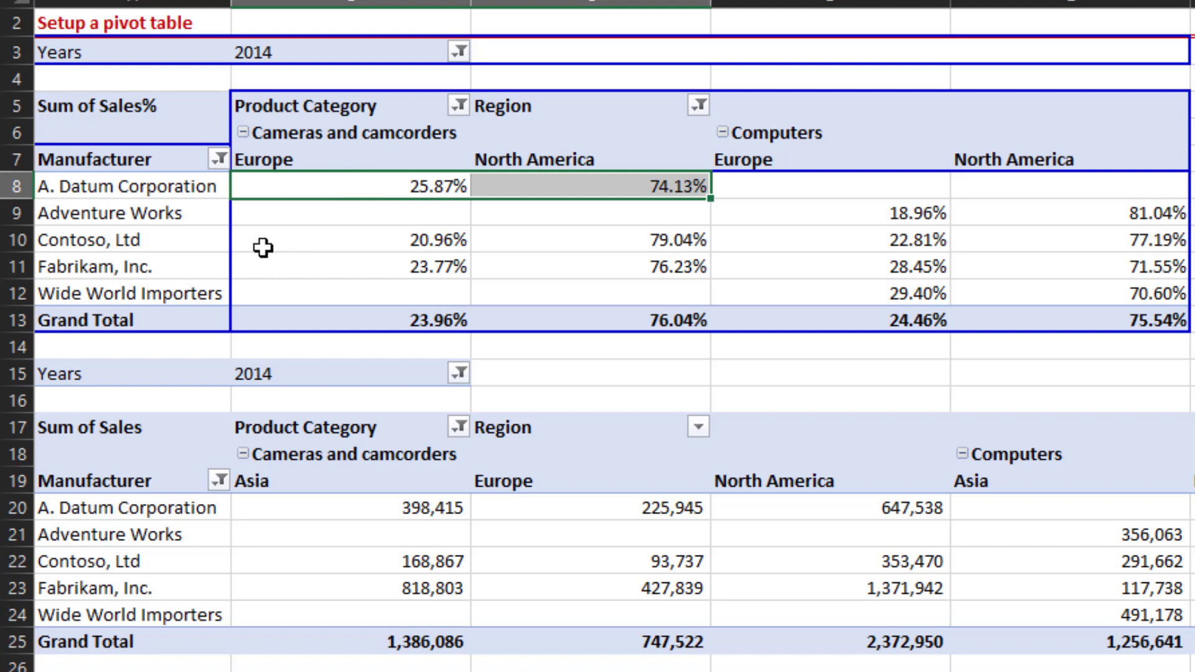
{"action": "mouse_move", "coordinate": [374, 237]}
{"action": "left_click", "coordinate": [421, 241]}
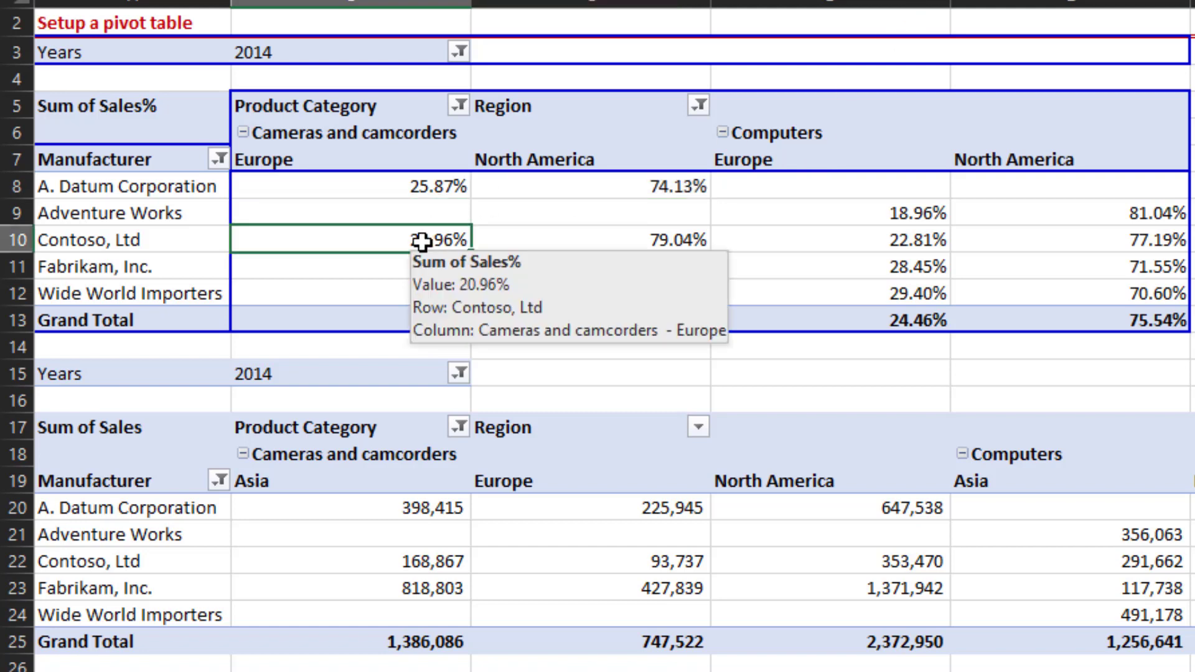
{"action": "key", "text": "shift+Right"}
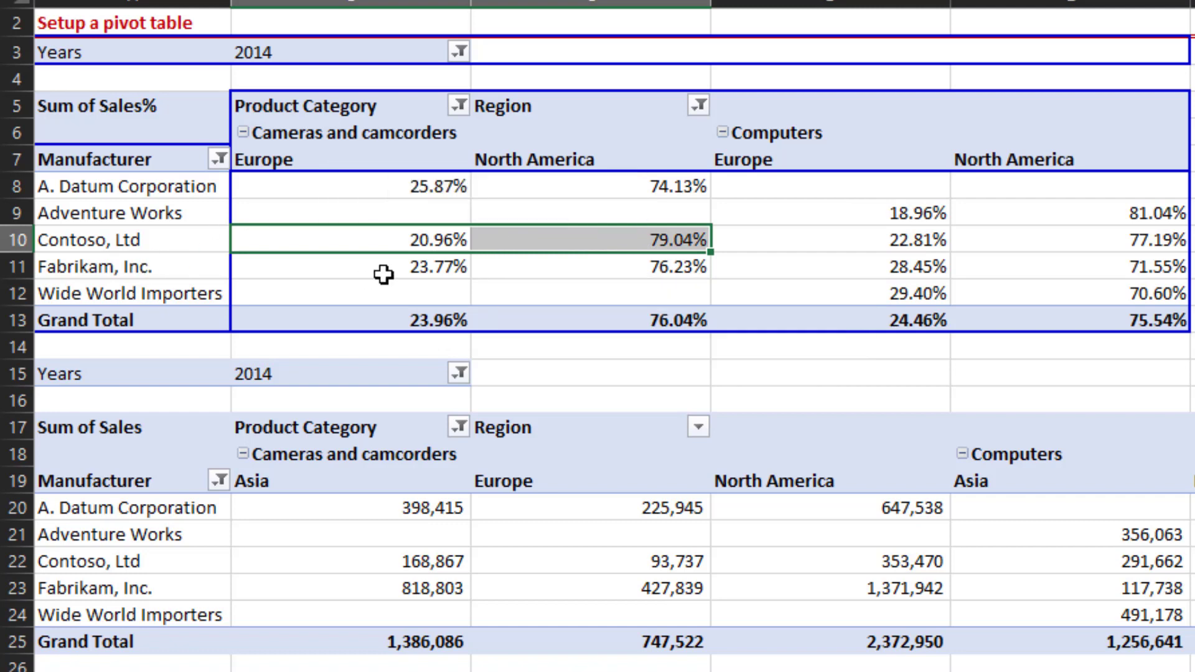
{"action": "mouse_move", "coordinate": [394, 259]}
{"action": "left_click", "coordinate": [884, 244]}
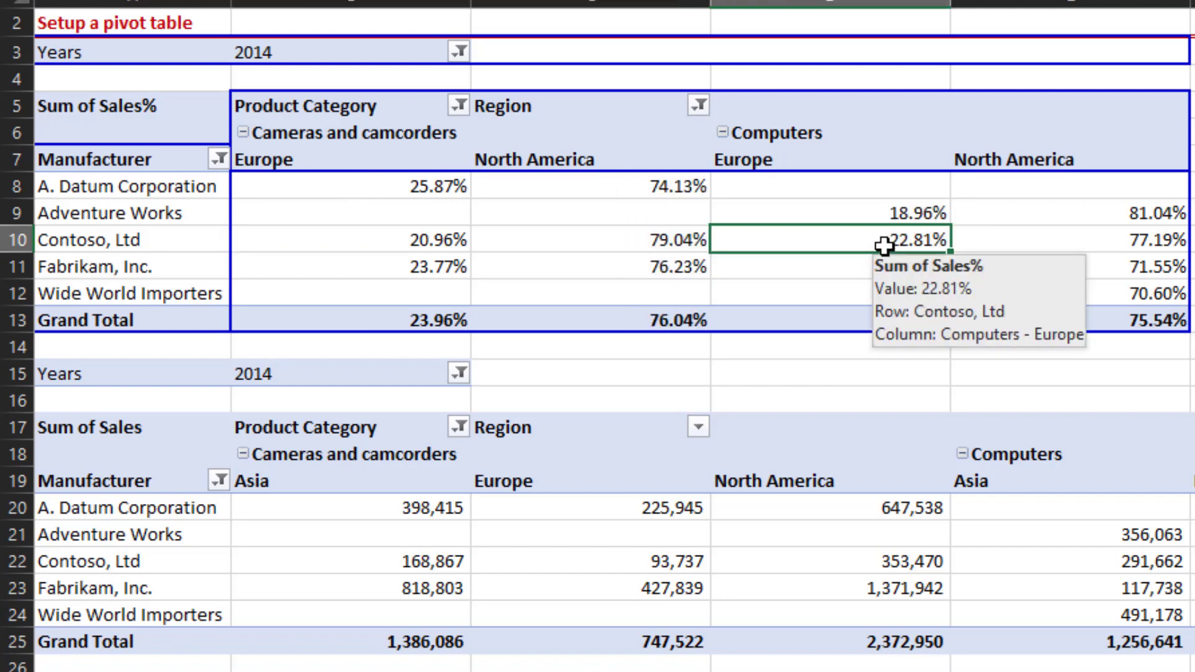
{"action": "key", "text": "shift+Right"}
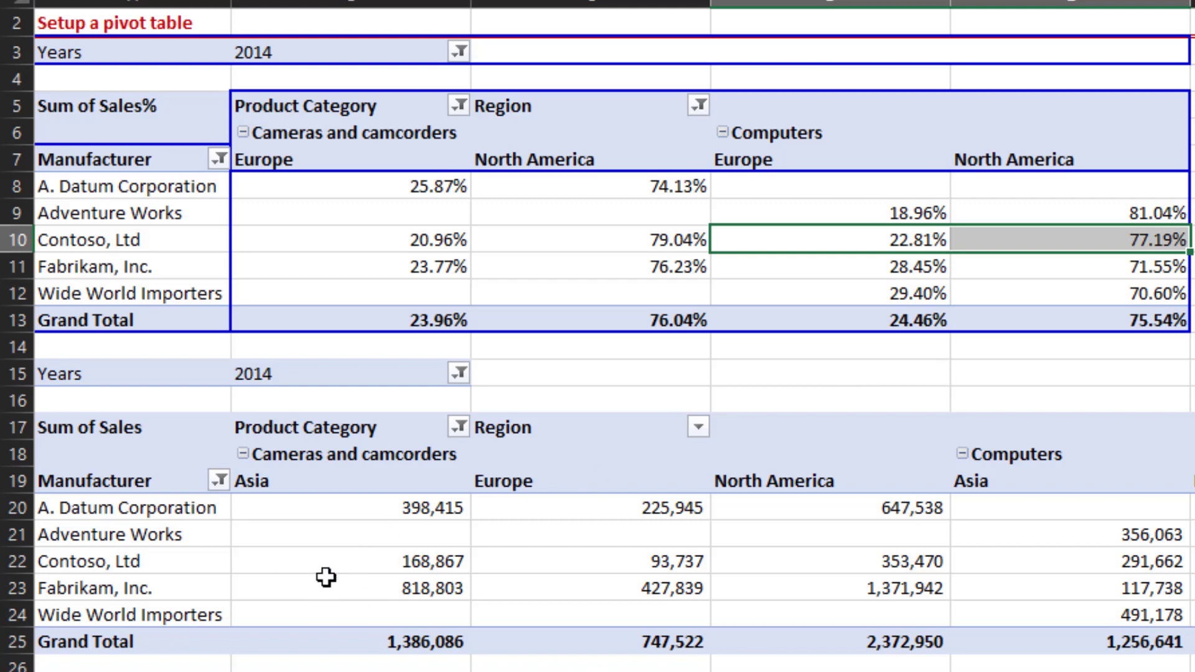
- Set the second pivot table's Sum of Sales to show values as % of Parent Column Total
{"action": "left_click", "coordinate": [367, 569]}
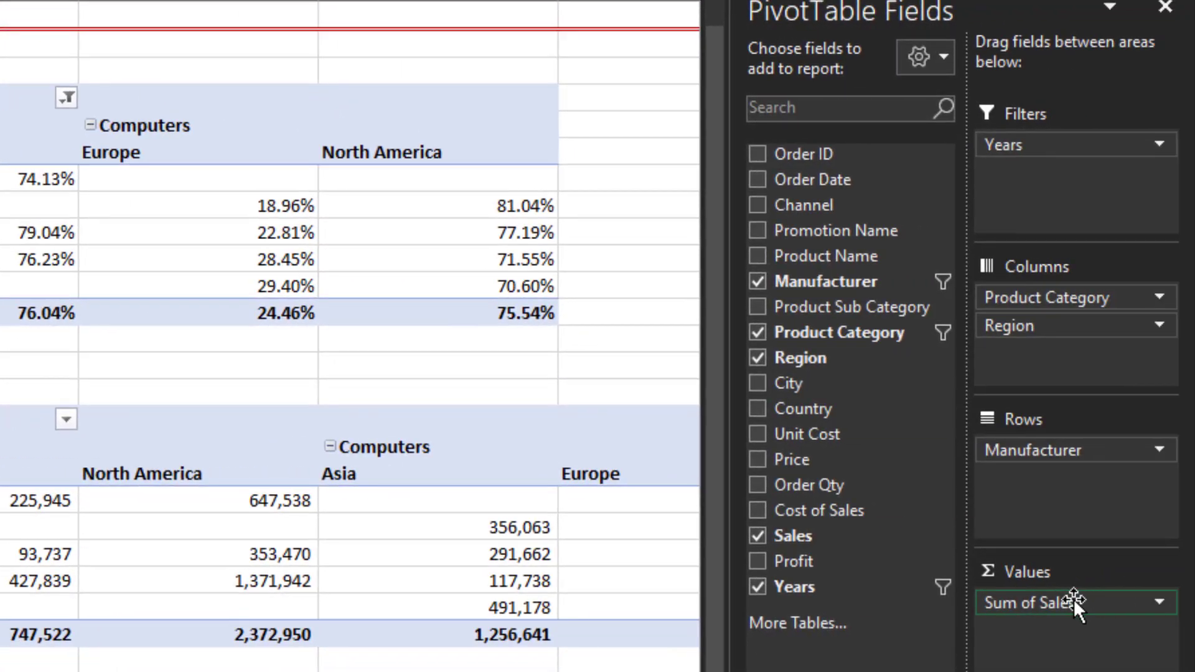
{"action": "left_click", "coordinate": [1073, 598]}
{"action": "left_click", "coordinate": [1078, 574]}
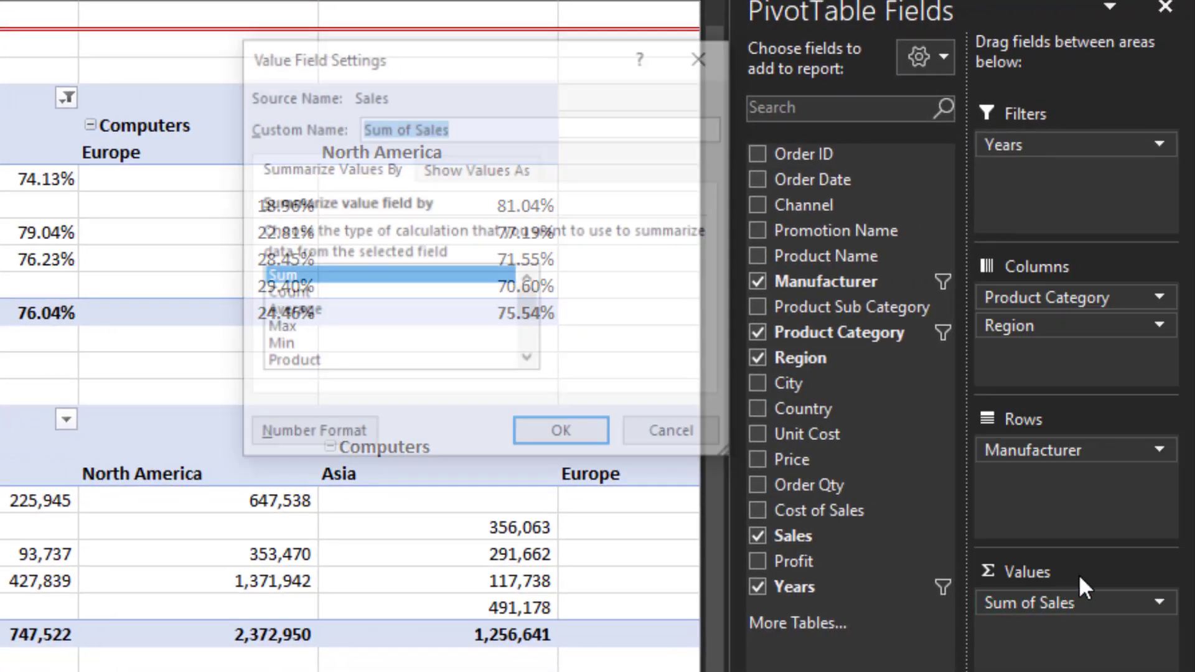
{"action": "left_click", "coordinate": [484, 178]}
{"action": "left_click", "coordinate": [703, 236]}
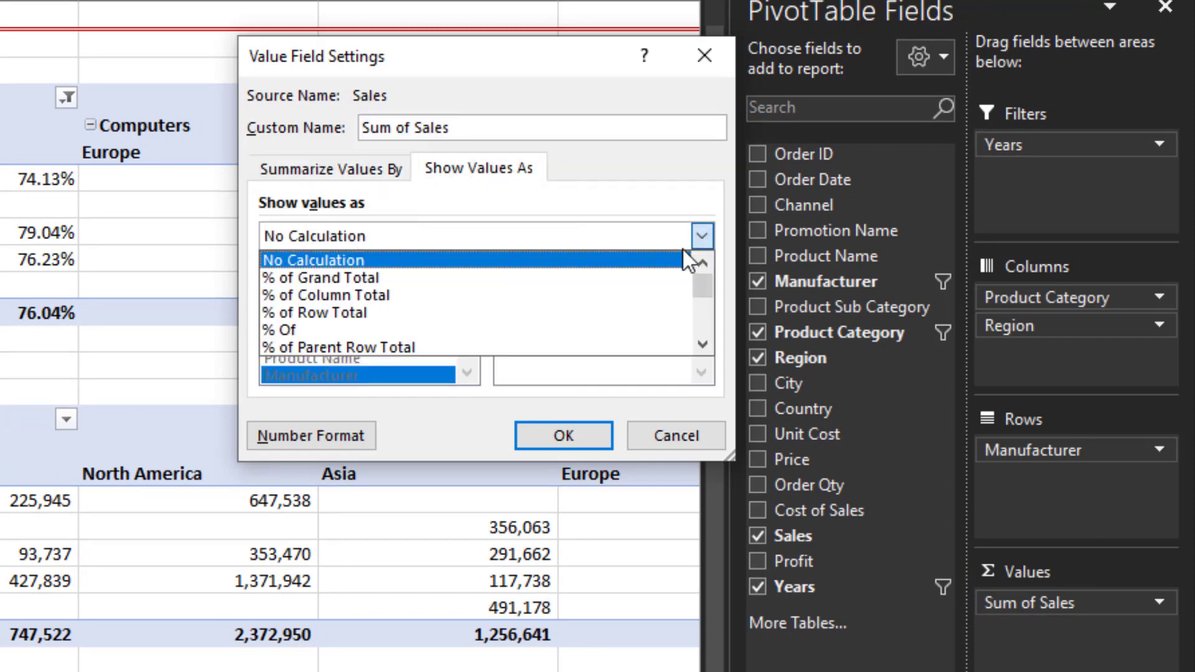
{"action": "left_click", "coordinate": [704, 346]}
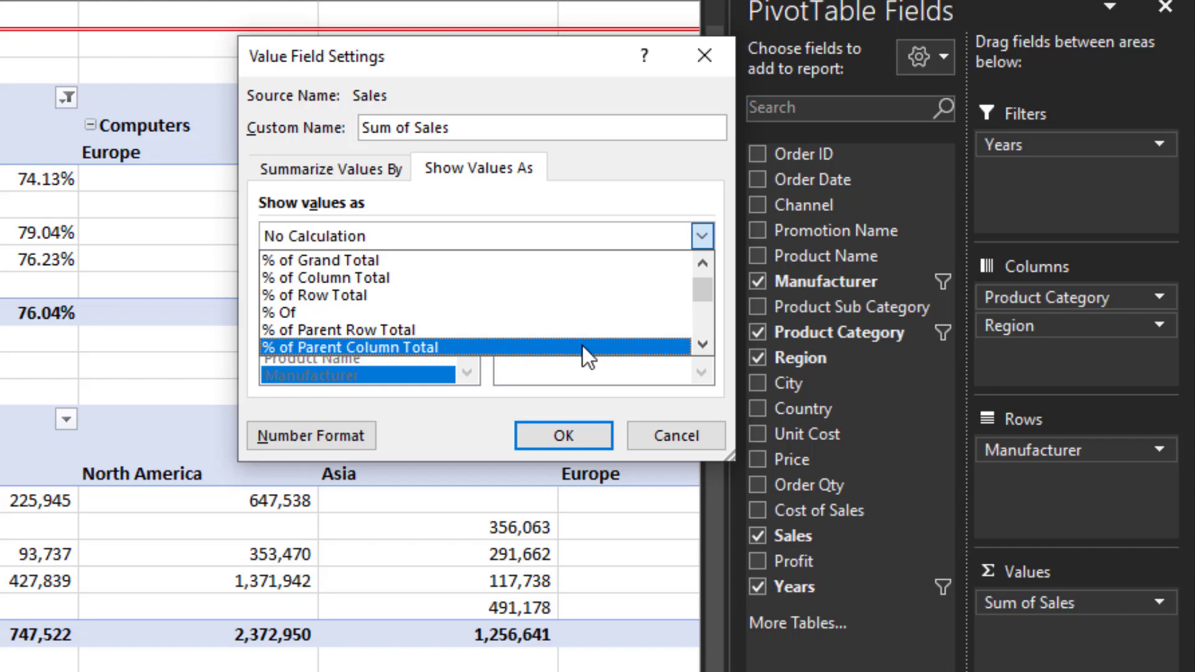
{"action": "left_click", "coordinate": [582, 346]}
{"action": "left_click", "coordinate": [567, 433]}
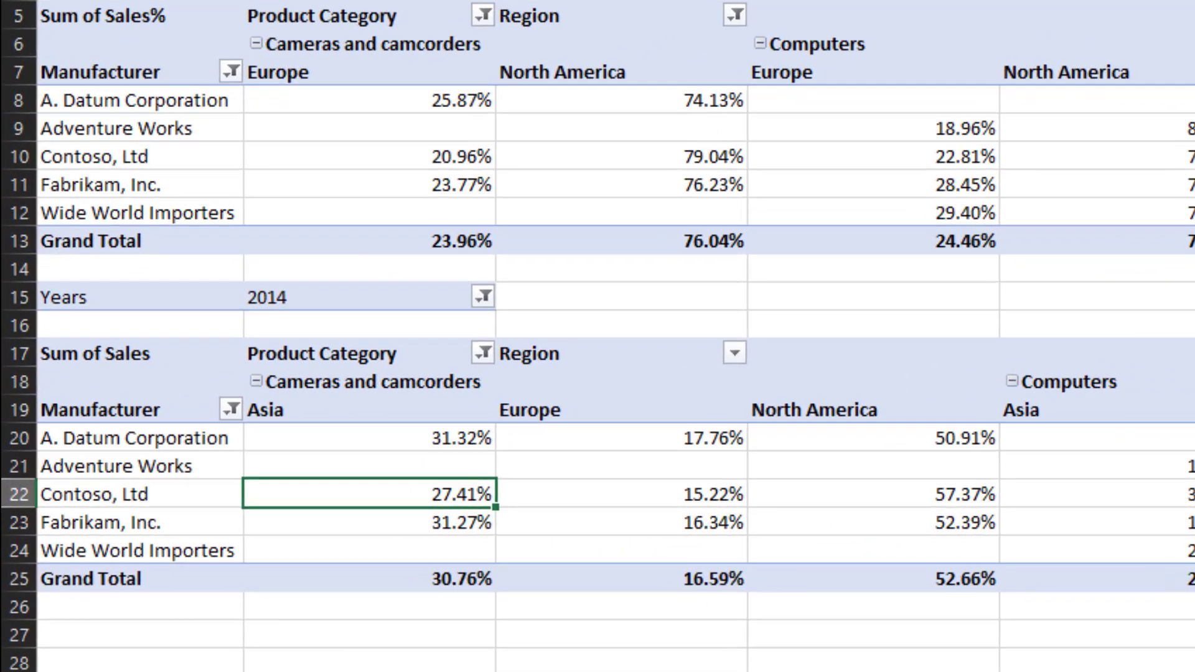
- Filter the second pivot table's Region field to exclude Asia
{"action": "left_click", "coordinate": [375, 379]}
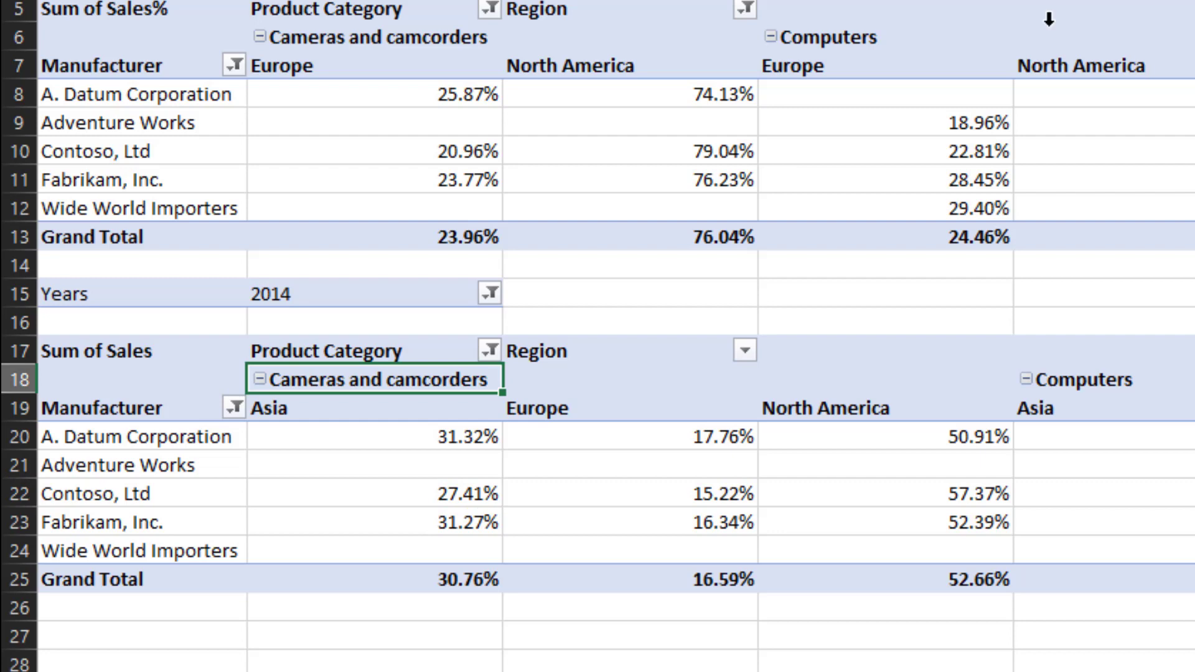
{"action": "left_click", "coordinate": [744, 344]}
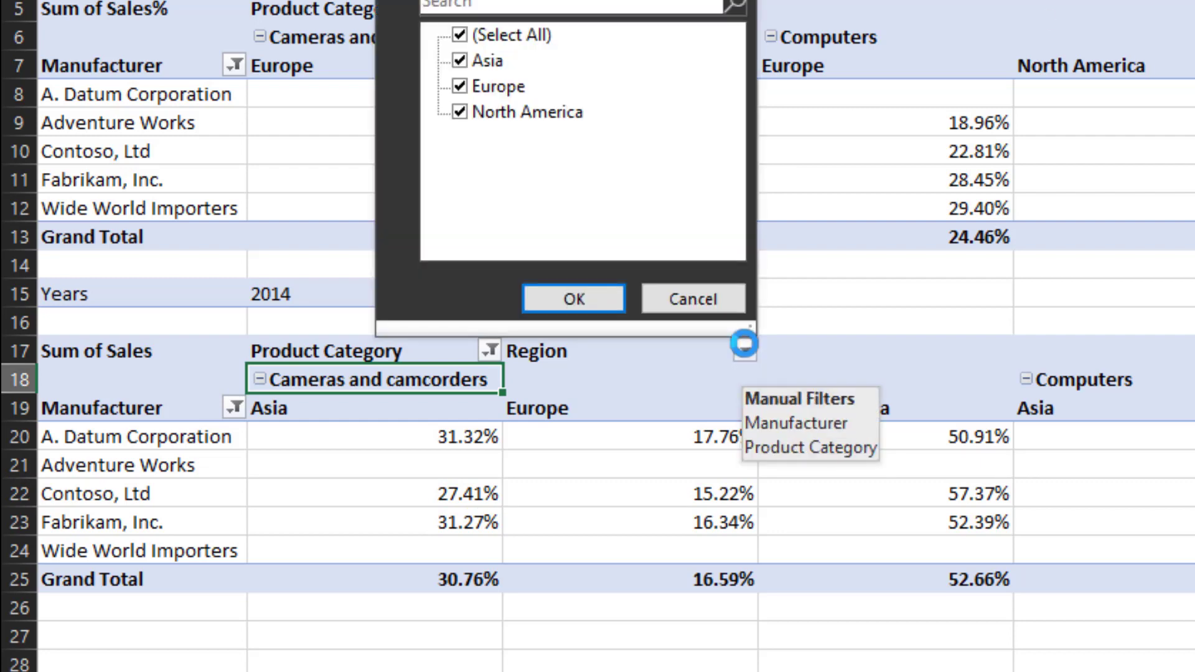
{"action": "left_click", "coordinate": [460, 54]}
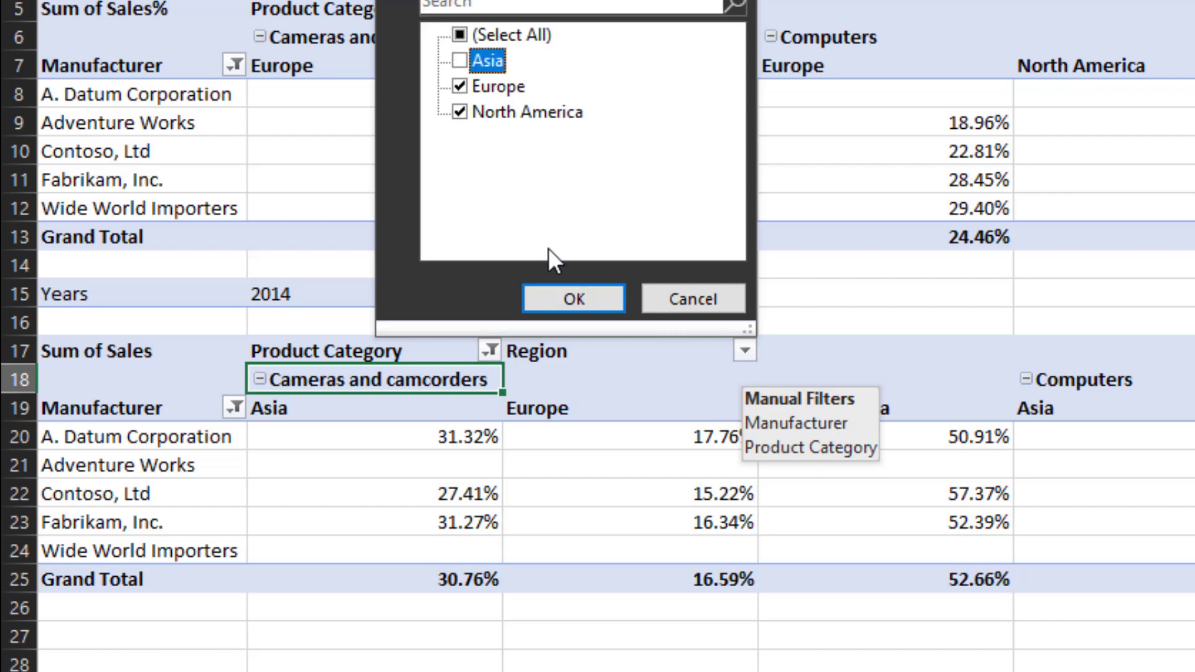
{"action": "left_click", "coordinate": [547, 297]}
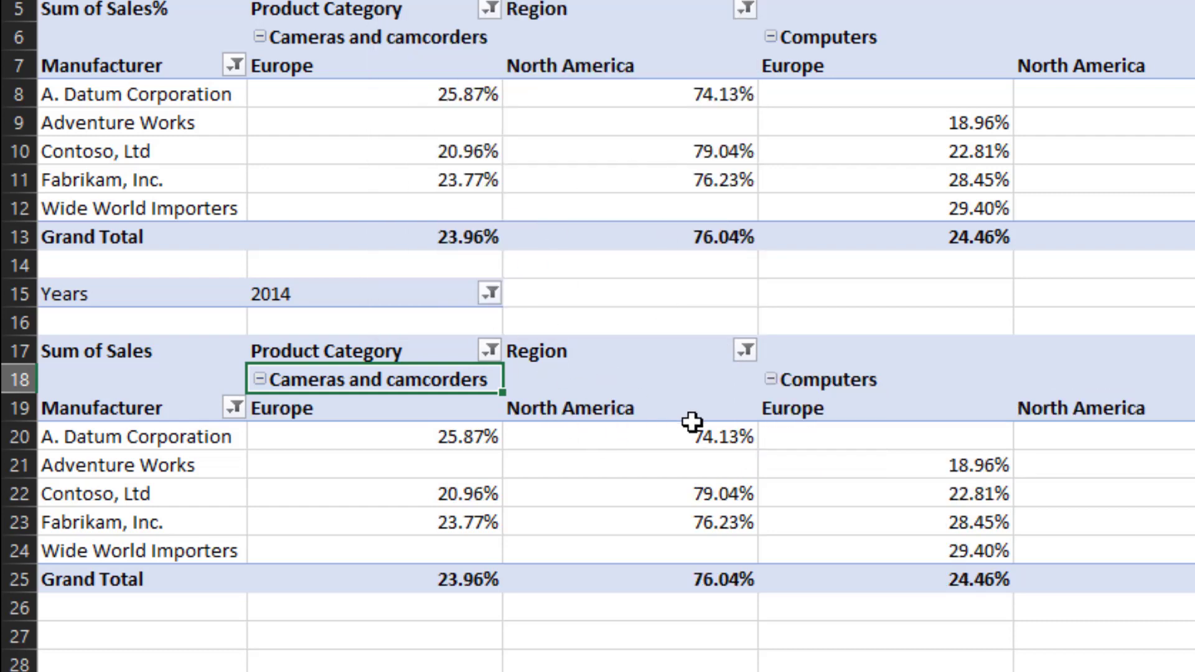
- Filter the second pivot table's Product Category field to exclude TV and Video
{"action": "left_click", "coordinate": [906, 314]}
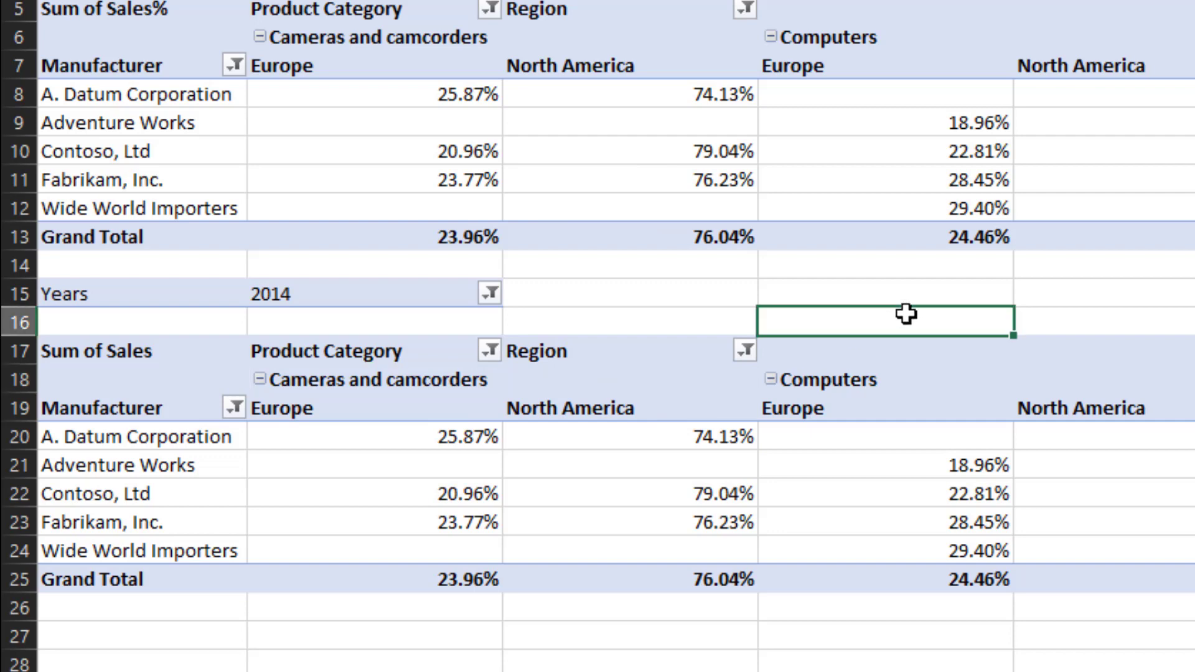
{"action": "key", "text": "Right"}
{"action": "key", "text": "Right"}
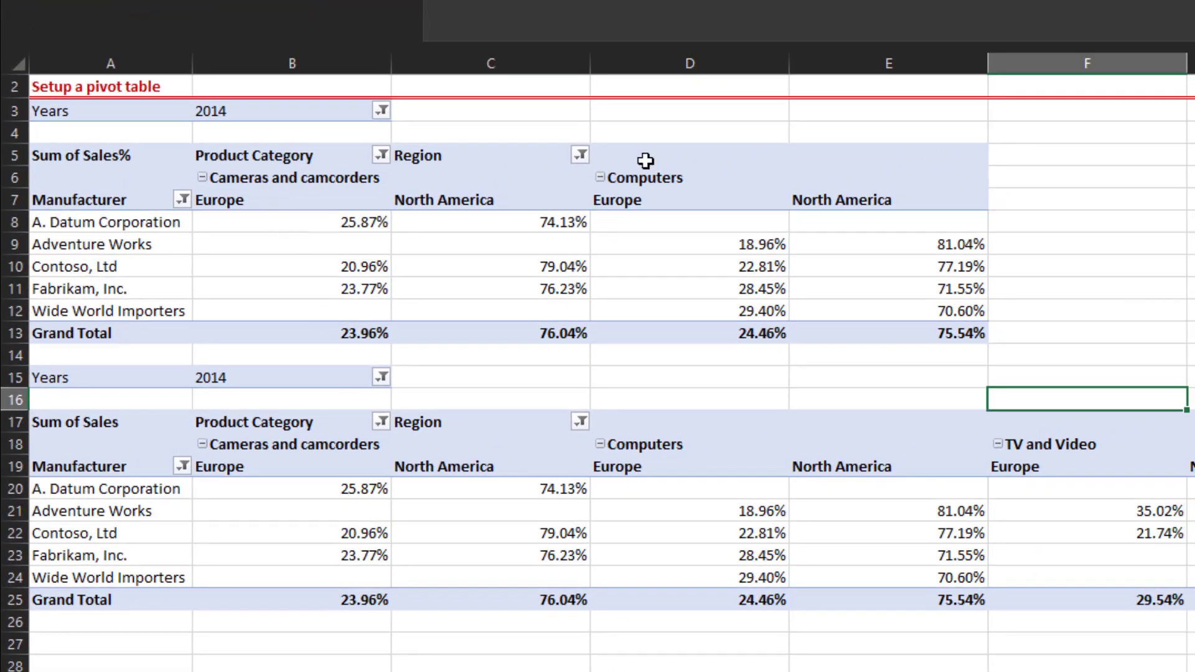
{"action": "left_click", "coordinate": [645, 160]}
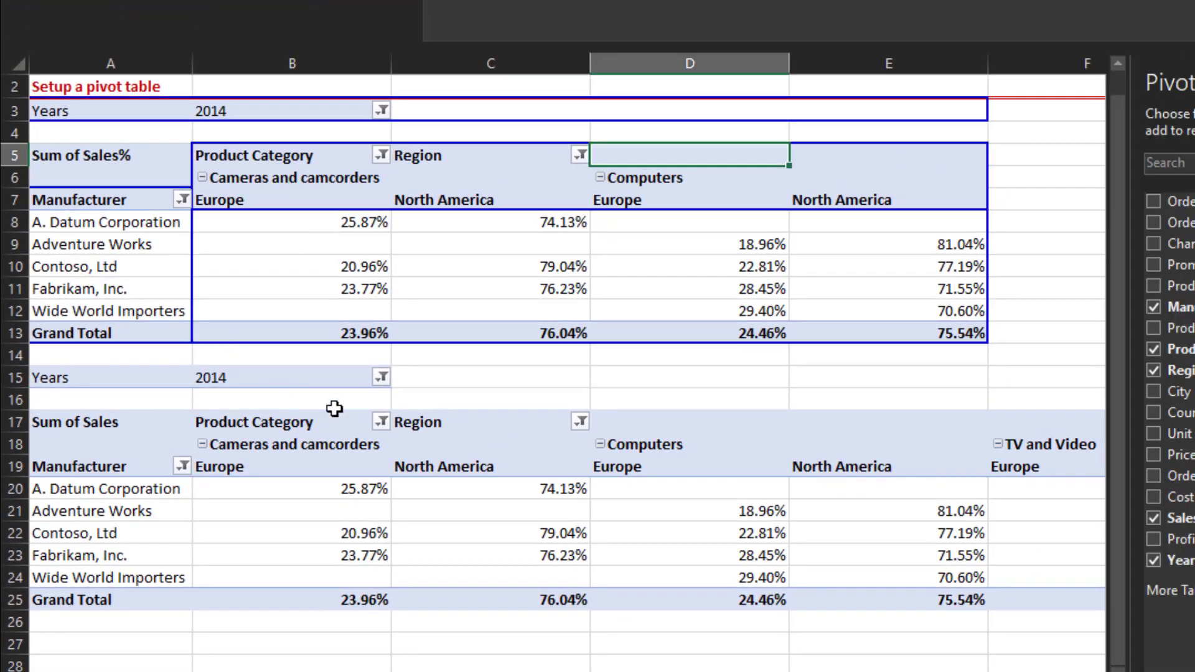
{"action": "left_click", "coordinate": [379, 422]}
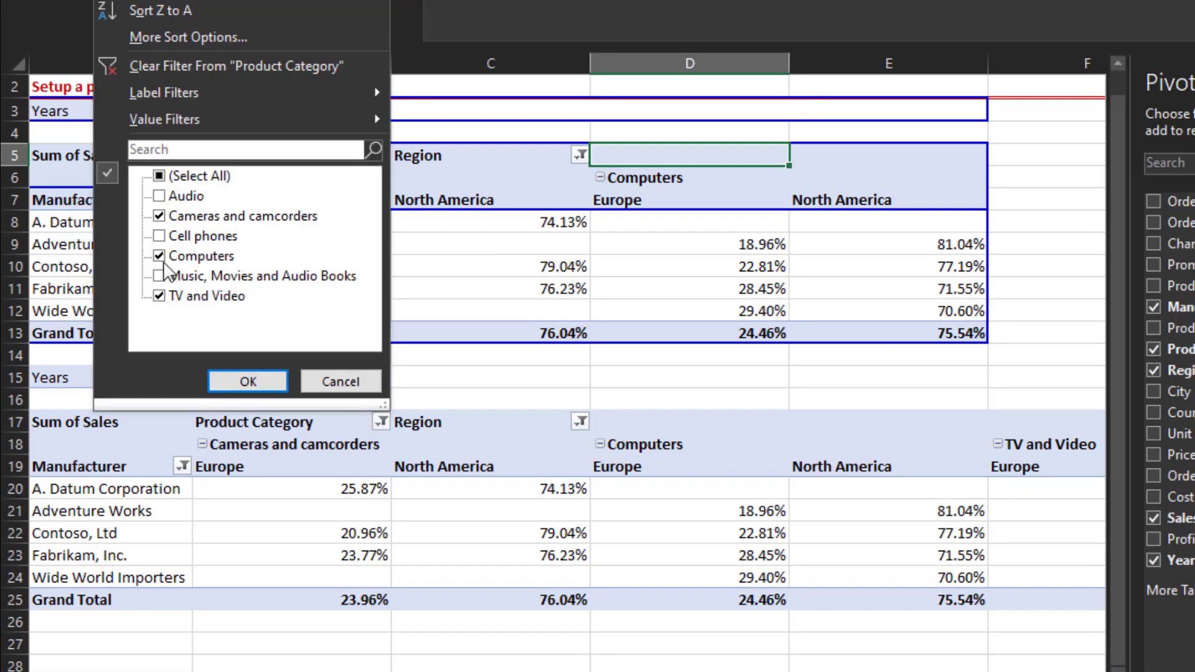
{"action": "left_click", "coordinate": [159, 297]}
{"action": "left_click", "coordinate": [242, 391]}
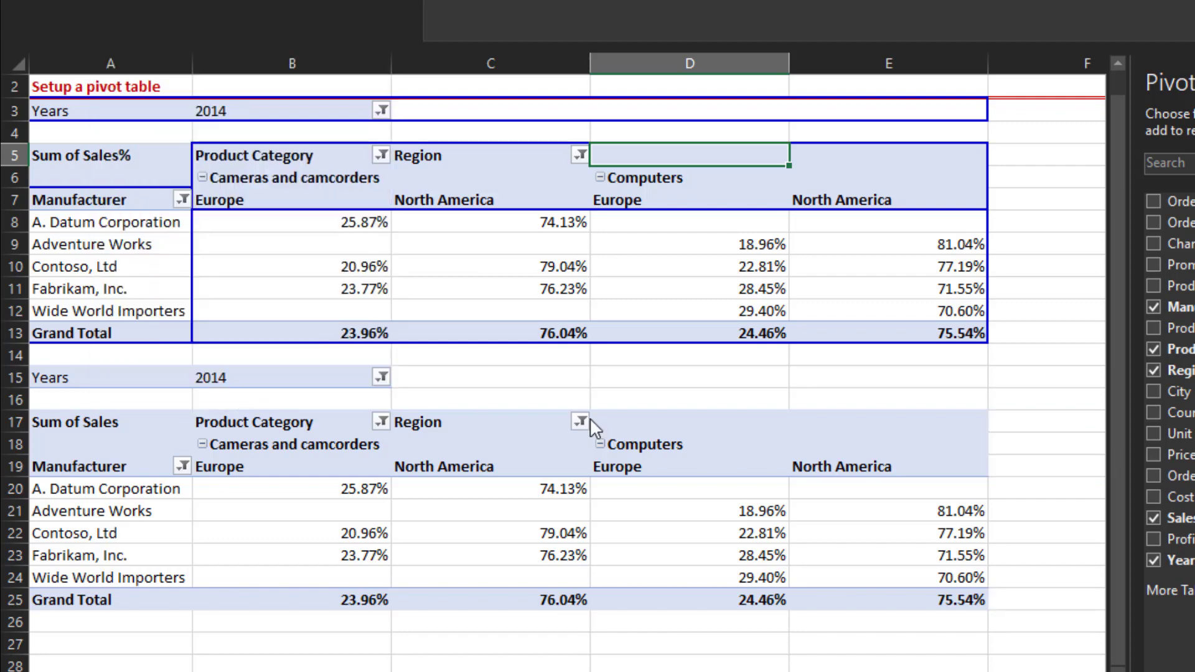
- Switch to the PT - % of Parent Total sheet and examine the Sum of Sales2 values by region
{"action": "left_click", "coordinate": [713, 393]}
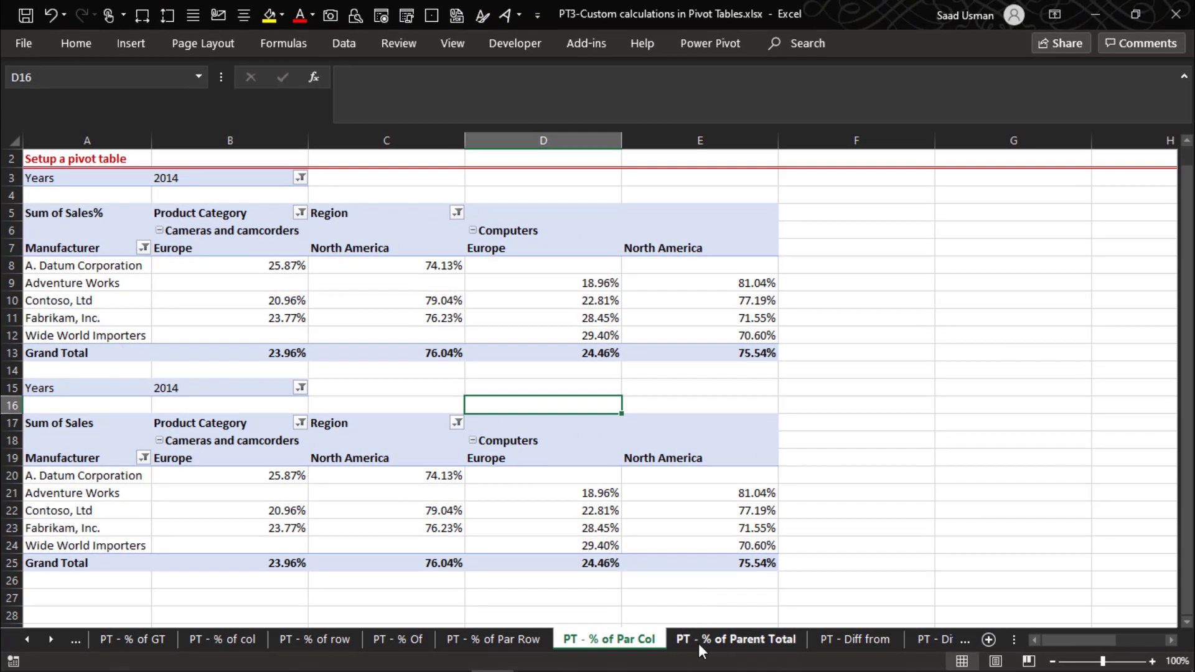
{"action": "left_click", "coordinate": [698, 644]}
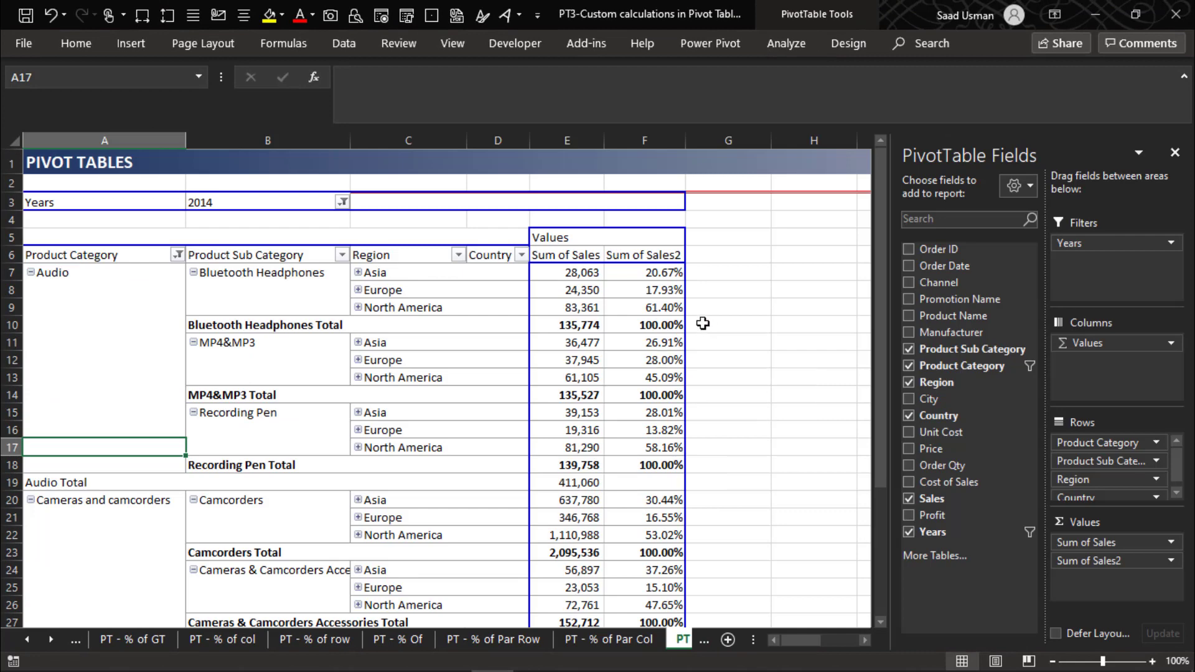
{"action": "left_click", "coordinate": [491, 257]}
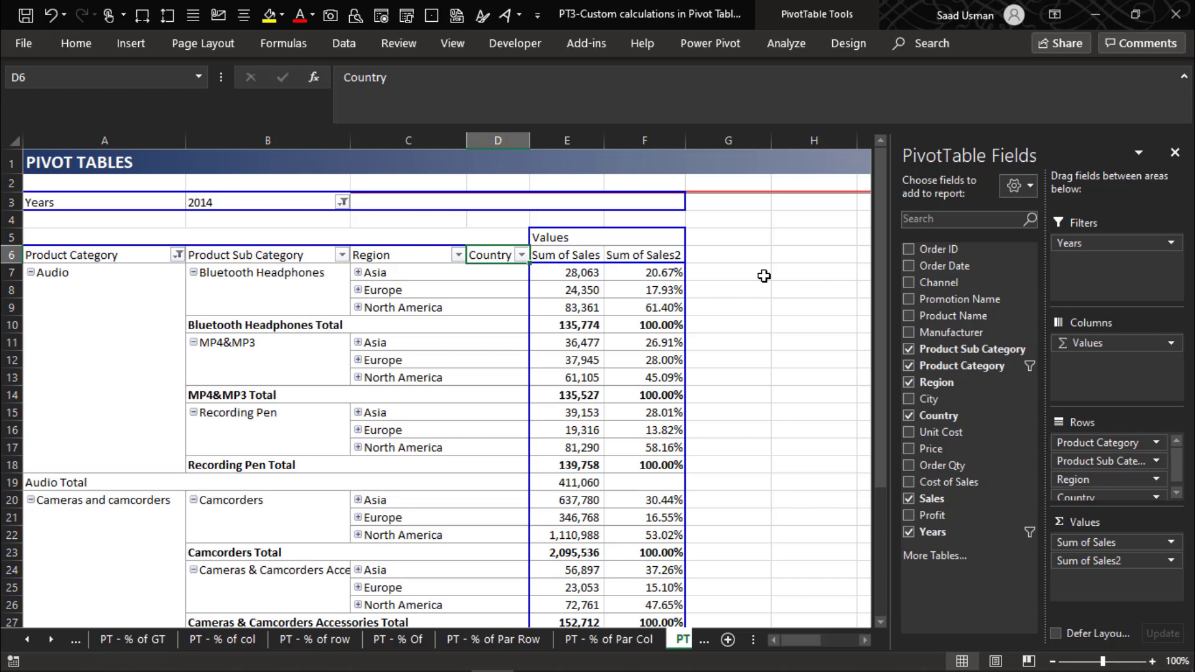
{"action": "key", "text": "Down"}
{"action": "key", "text": "Right"}
{"action": "key", "text": "Down"}
{"action": "key", "text": "Down"}
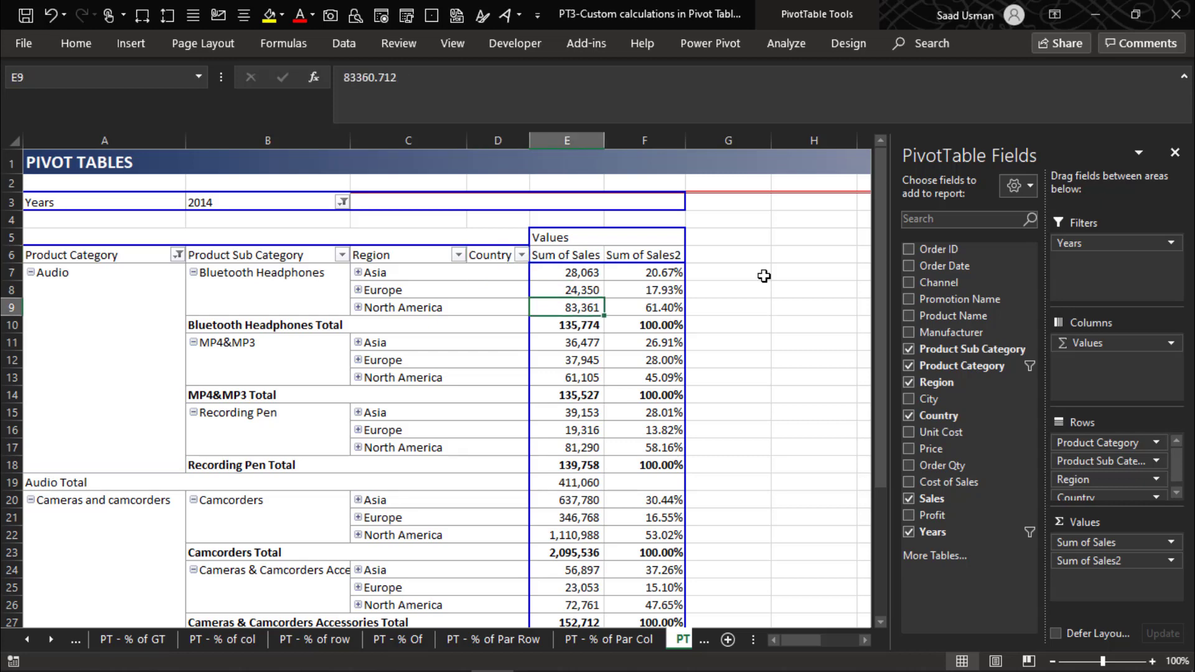
- Try to expand the entire Region field of the first pivot table to show countries
{"action": "key", "text": "Left"}
{"action": "key", "text": "Left"}
{"action": "key", "text": "Left"}
{"action": "key", "text": "Left"}
{"action": "key", "text": "Right"}
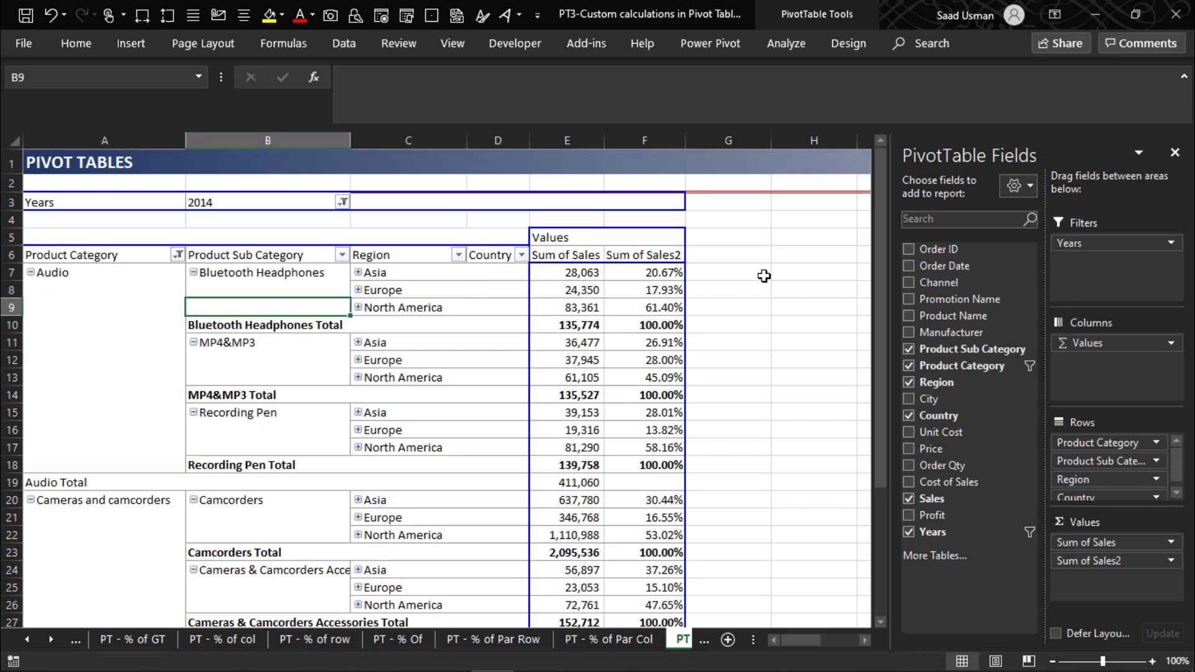
{"action": "key", "text": "Right"}
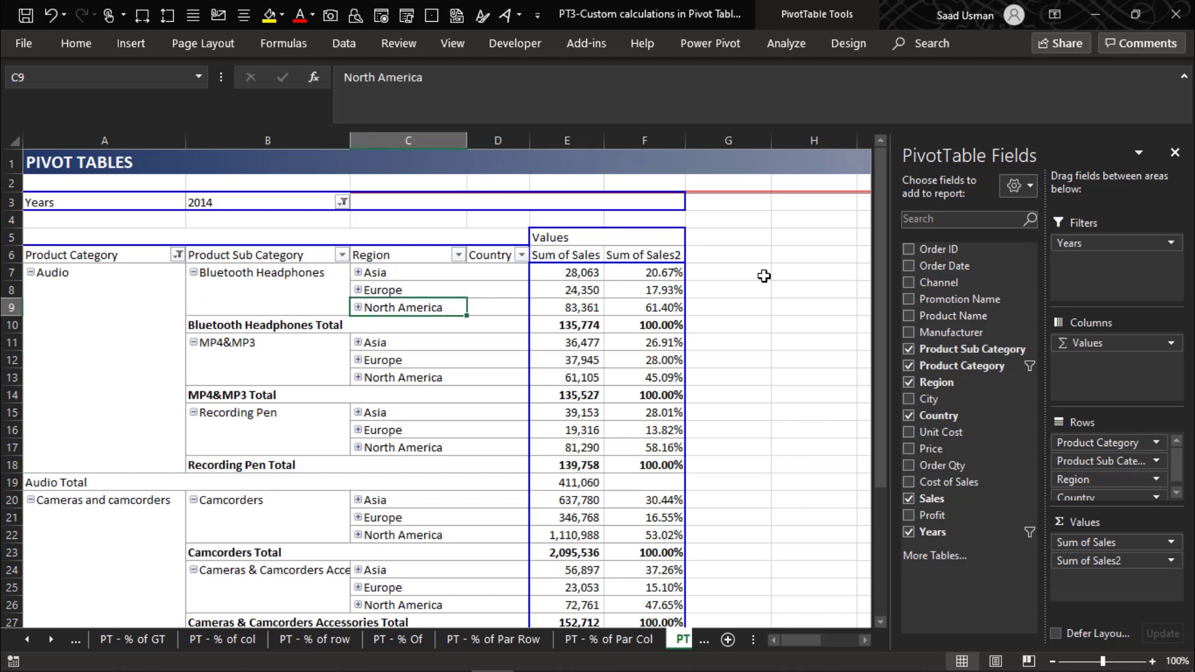
{"action": "right_click", "coordinate": [425, 255]}
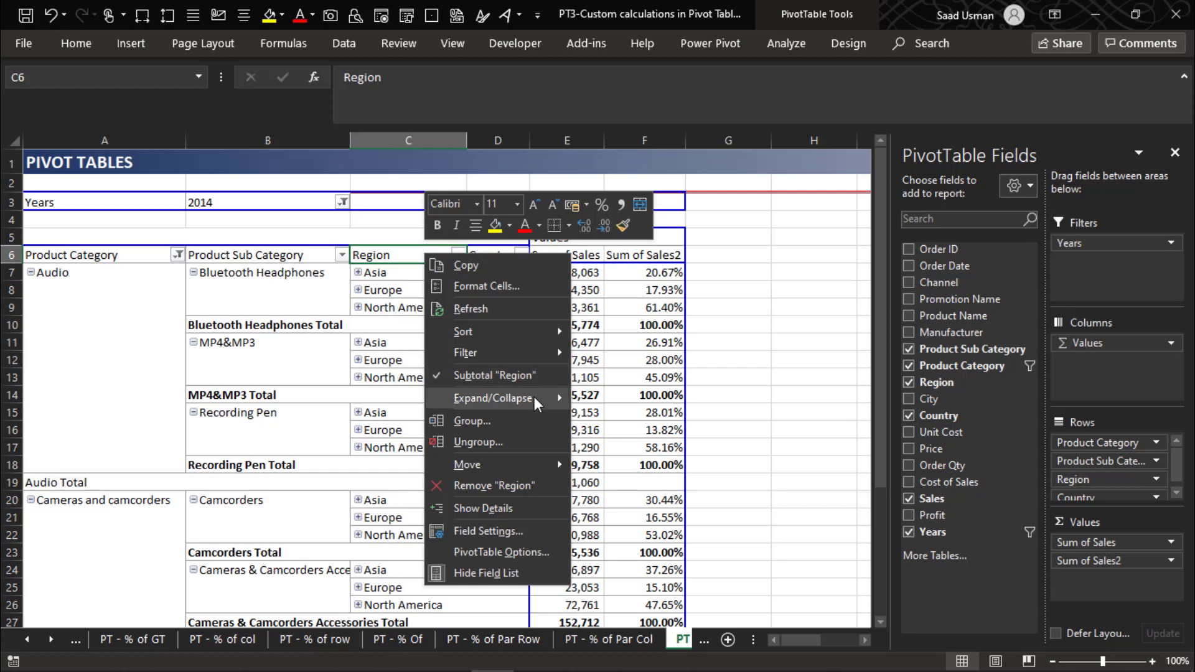
{"action": "mouse_move", "coordinate": [534, 397]}
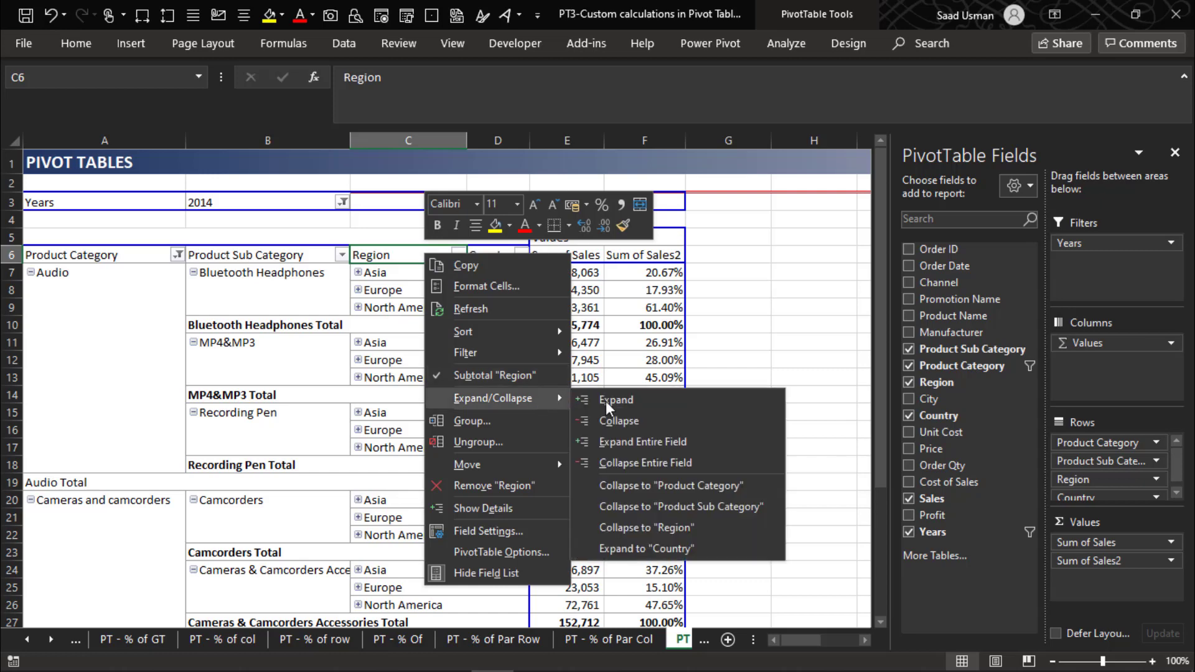
{"action": "left_click", "coordinate": [636, 441]}
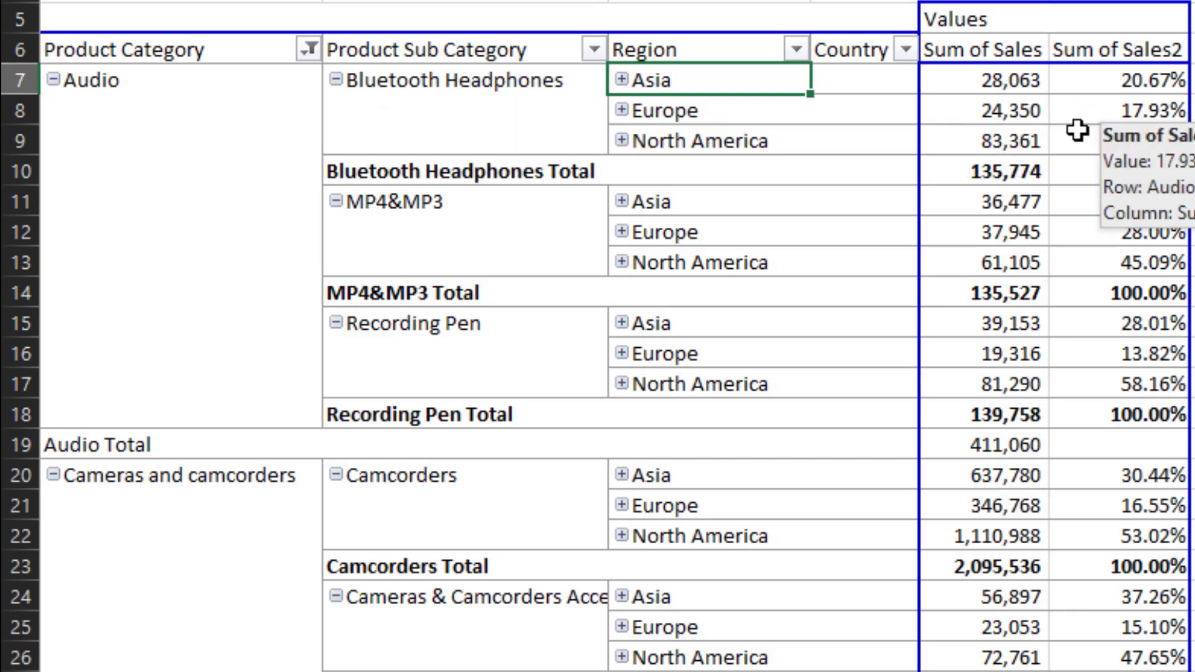
- Expand Asia under Bluetooth Headphones to examine the countries' Sum of Sales2 percentages, and collapse it again
{"action": "mouse_move", "coordinate": [1028, 228]}
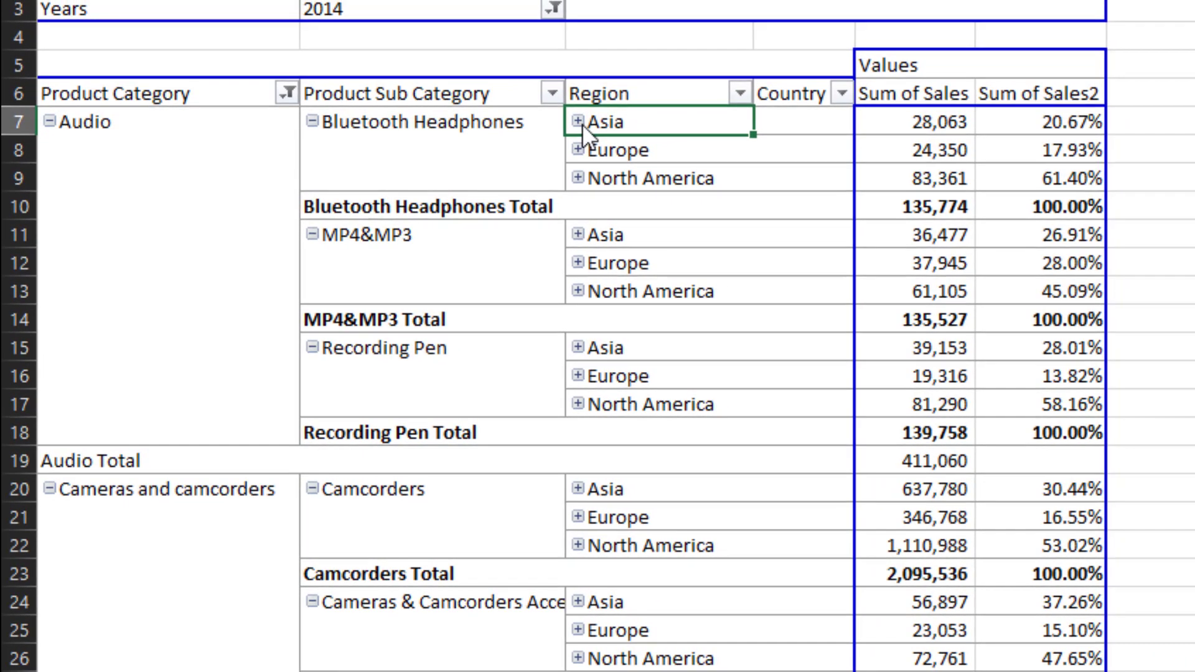
{"action": "left_click", "coordinate": [622, 81]}
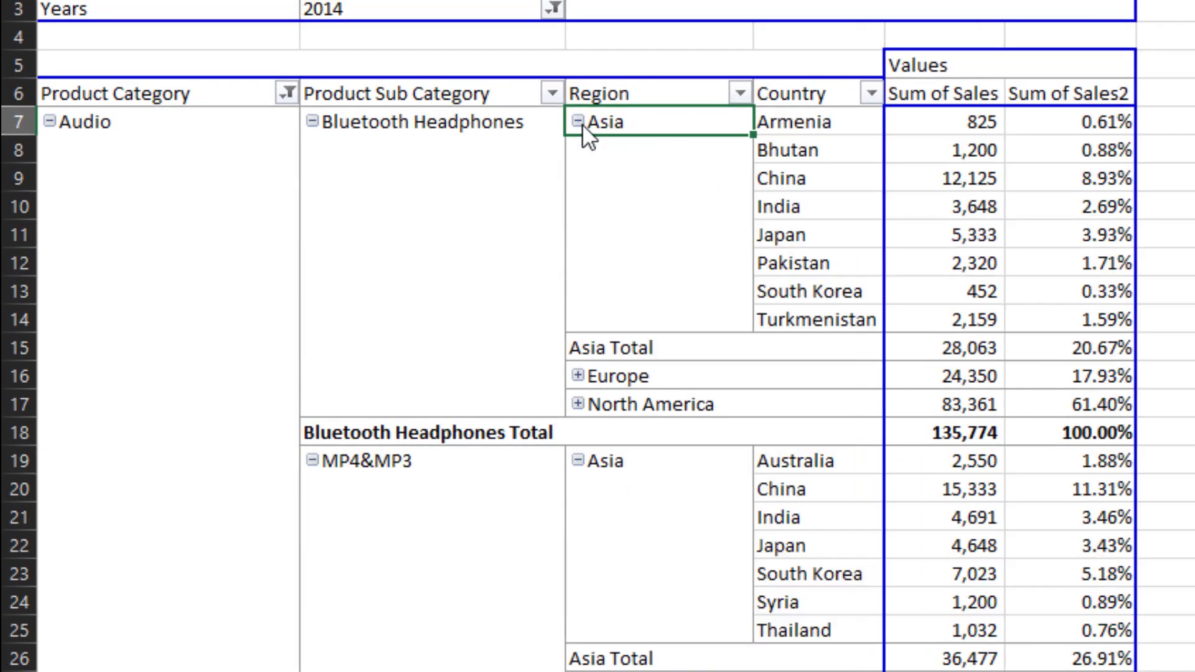
{"action": "left_click", "coordinate": [1066, 124]}
{"action": "mouse_move", "coordinate": [1067, 125]}
{"action": "key", "text": "shift+Down"}
{"action": "key", "text": "shift+Down"}
{"action": "key", "text": "shift+Down"}
{"action": "key", "text": "shift+Down"}
{"action": "key", "text": "shift+Down"}
{"action": "key", "text": "shift+Down"}
{"action": "key", "text": "shift+Down"}
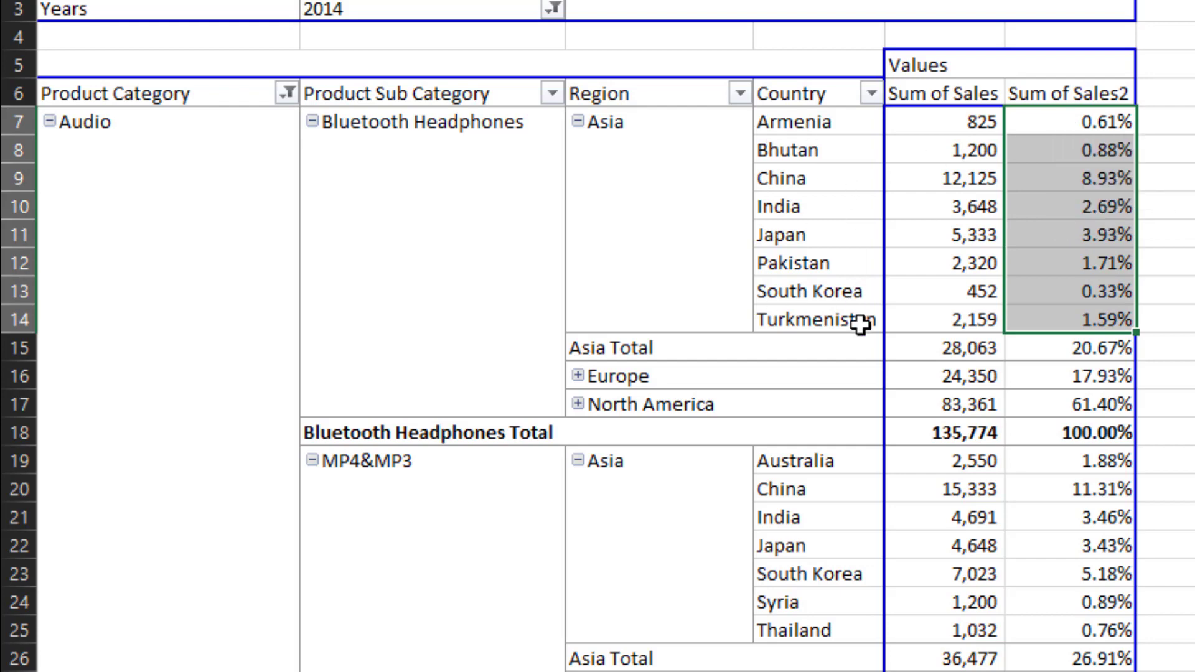
{"action": "left_click", "coordinate": [1036, 274]}
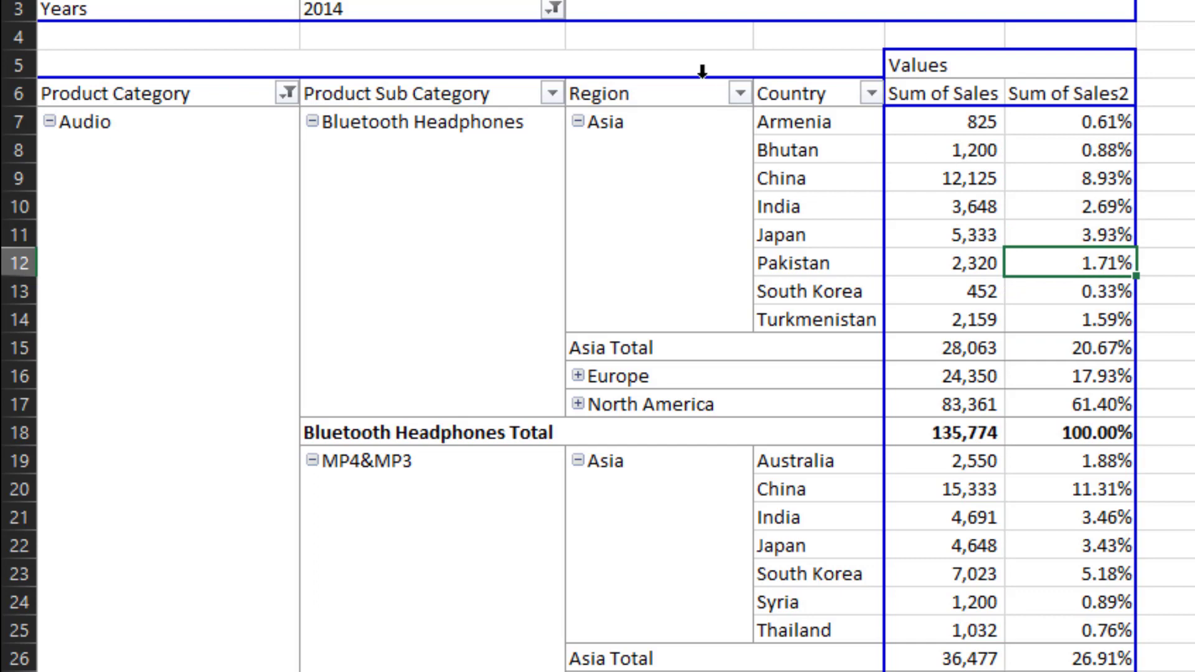
{"action": "left_click", "coordinate": [577, 122]}
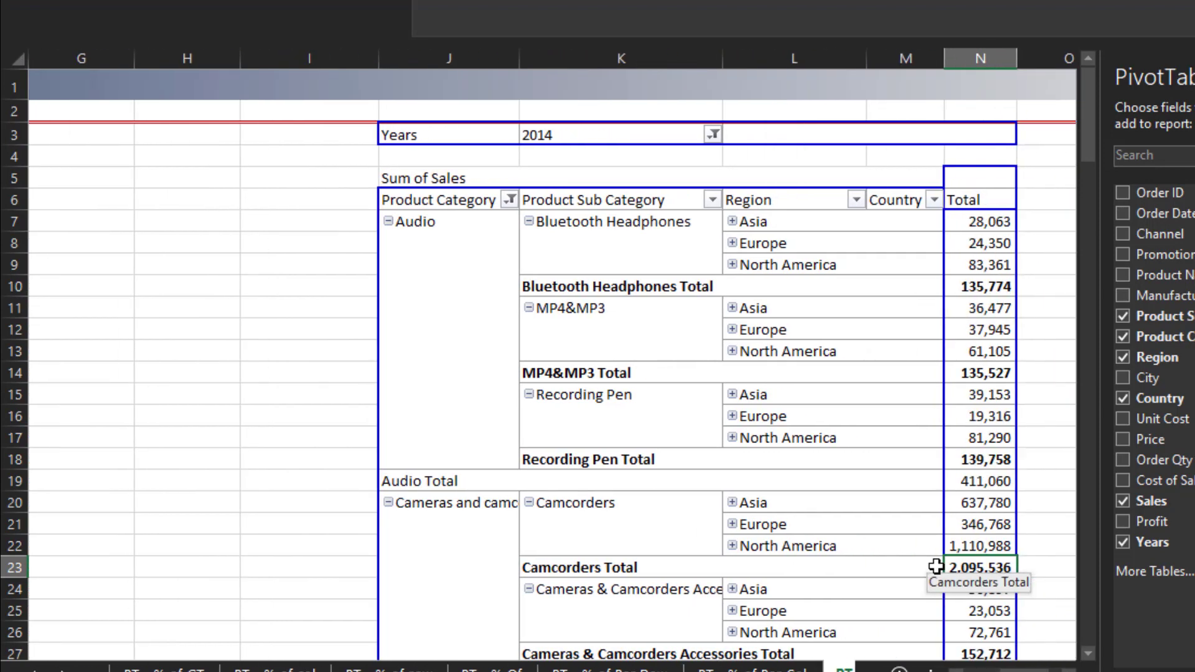
{"action": "key", "text": "Up"}
{"action": "key", "text": "Up"}
{"action": "key", "text": "Up"}
{"action": "key", "text": "Up"}
{"action": "key", "text": "Up"}
{"action": "key", "text": "Up"}
{"action": "key", "text": "Up"}
{"action": "key", "text": "Up"}
{"action": "key", "text": "Up"}
{"action": "key", "text": "Up"}
{"action": "key", "text": "Up"}
{"action": "key", "text": "Up"}
{"action": "key", "text": "Up"}
{"action": "key", "text": "Up"}
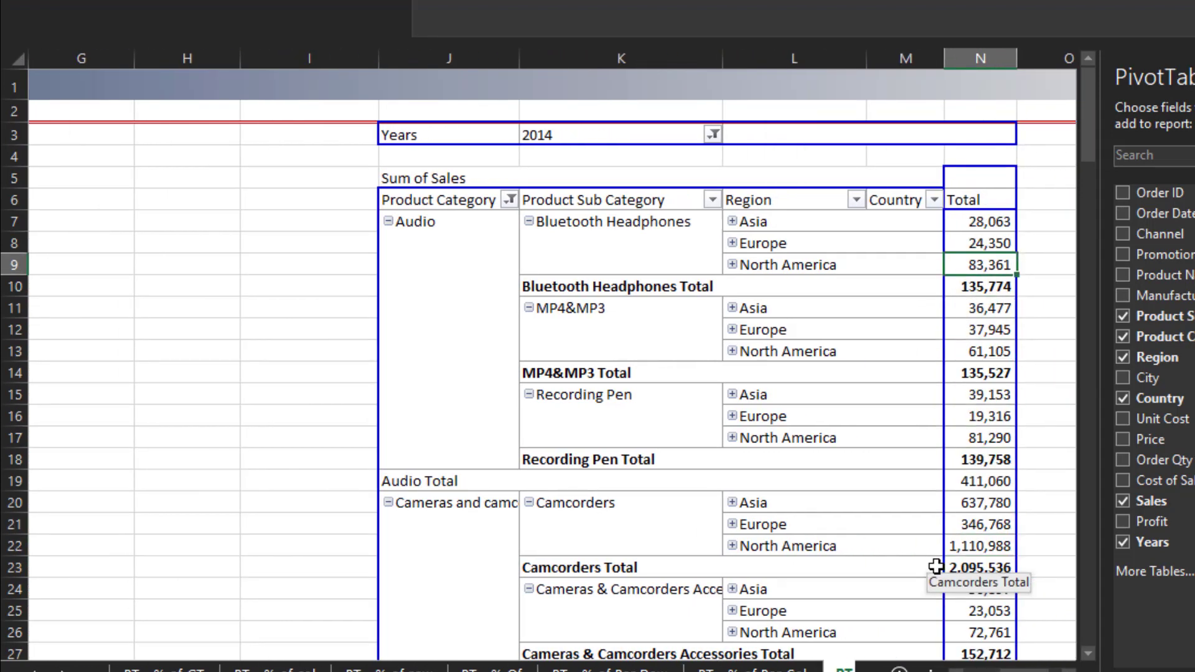
{"action": "key", "text": "Up"}
{"action": "key", "text": "Up"}
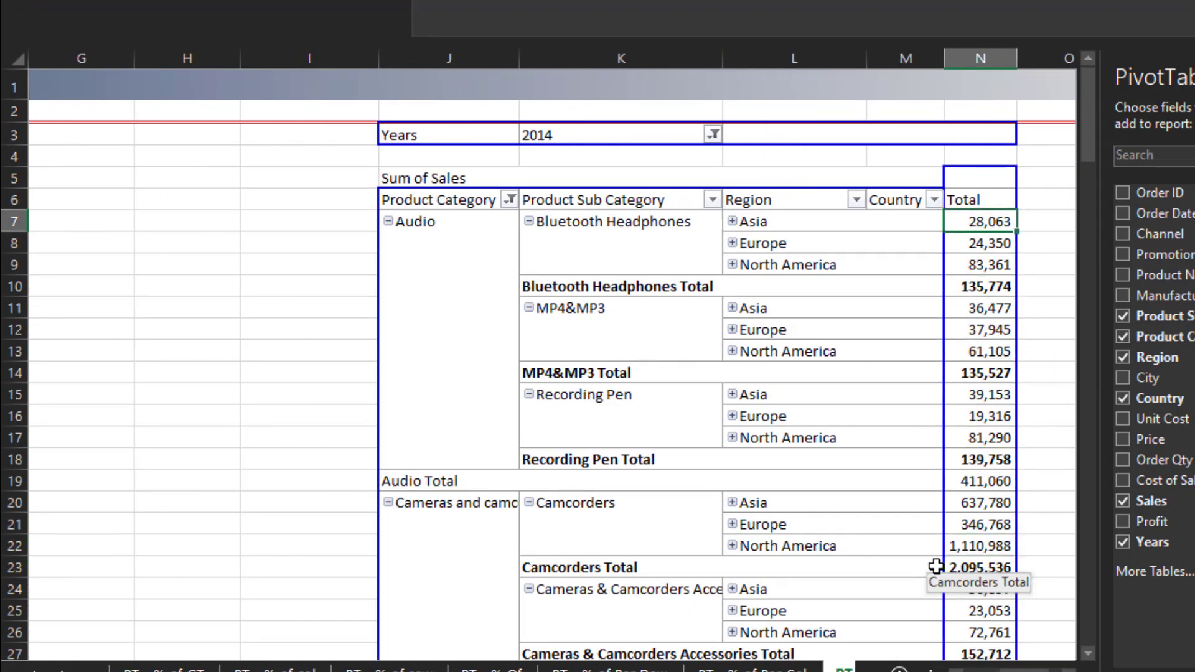
{"action": "key", "text": "Right"}
{"action": "key", "text": "Left"}
{"action": "key", "text": "Left"}
{"action": "key", "text": "Right"}
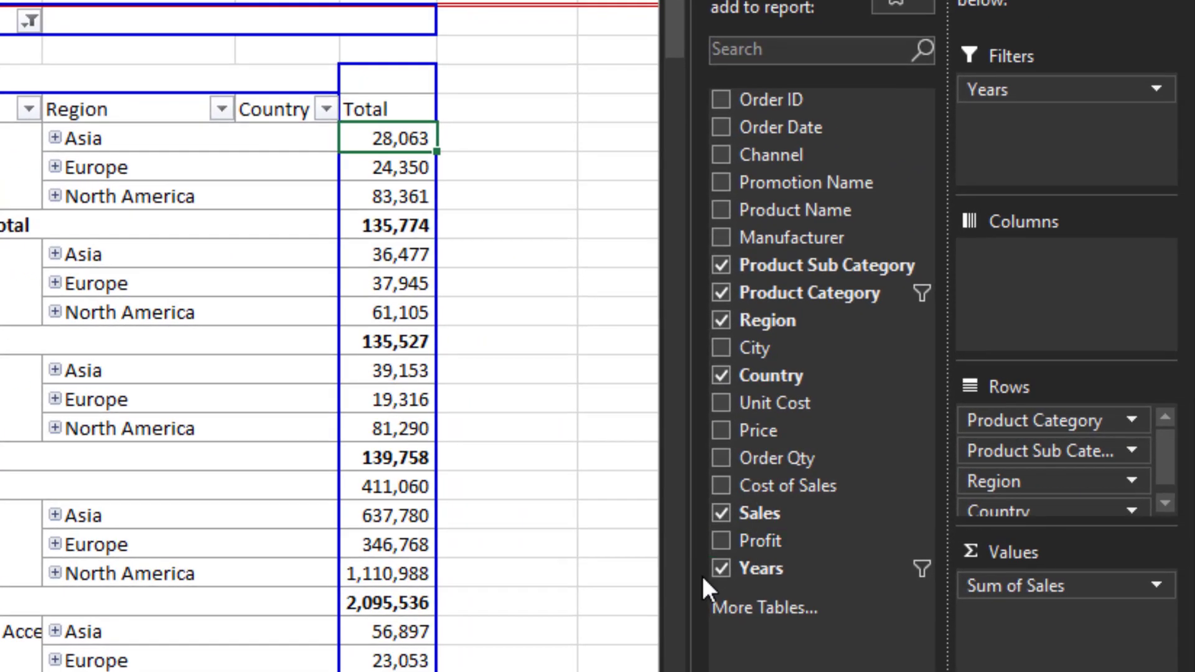
- Add Sales to the second pivot table's values again and show it as % of Parent Total with Product Sub Category as base field
{"action": "left_click_drag", "start_coordinate": [765, 510], "coordinate": [1040, 624]}
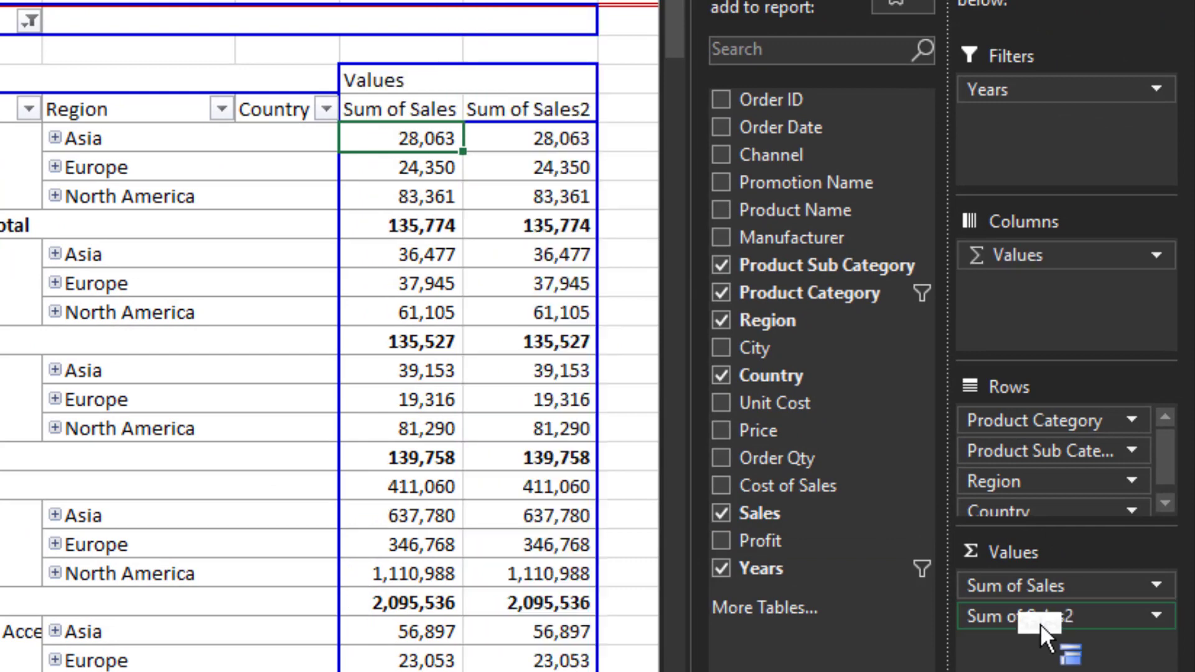
{"action": "left_click", "coordinate": [1060, 619]}
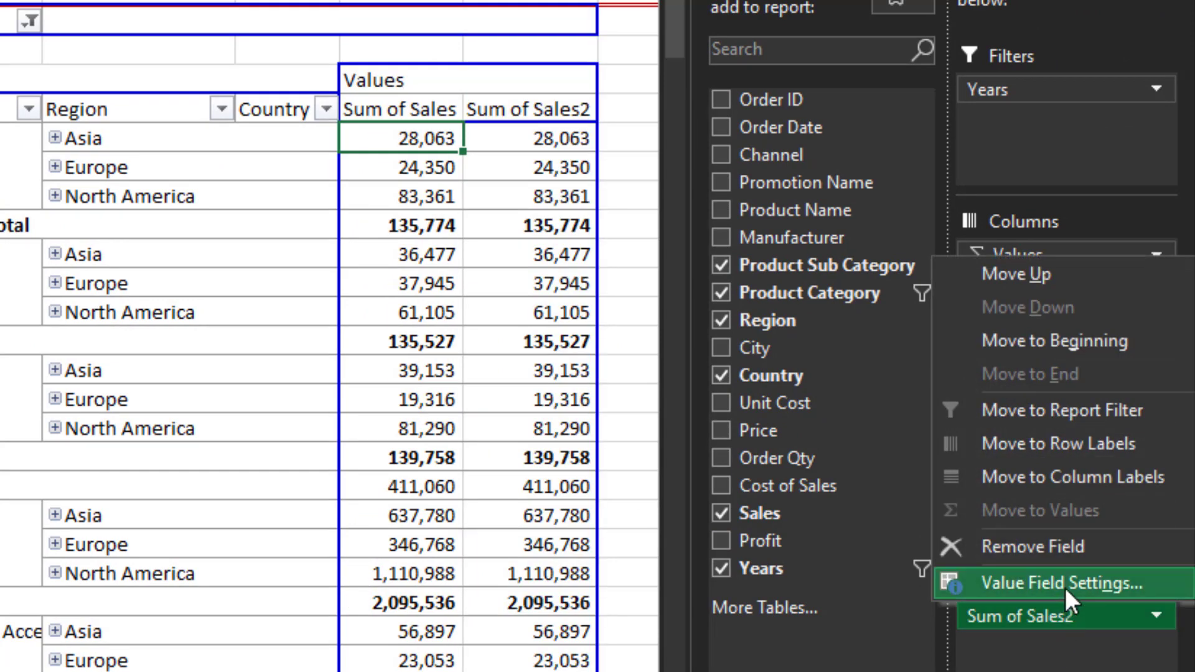
{"action": "left_click", "coordinate": [1066, 582]}
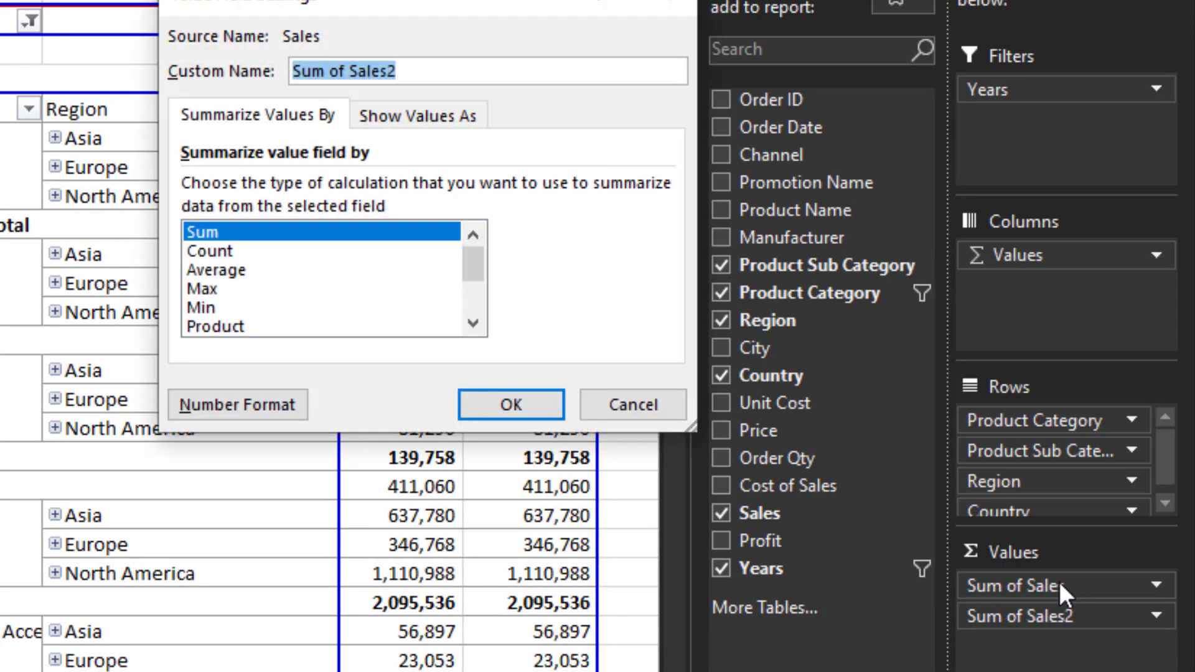
{"action": "left_click", "coordinate": [431, 103]}
{"action": "left_click", "coordinate": [519, 187]}
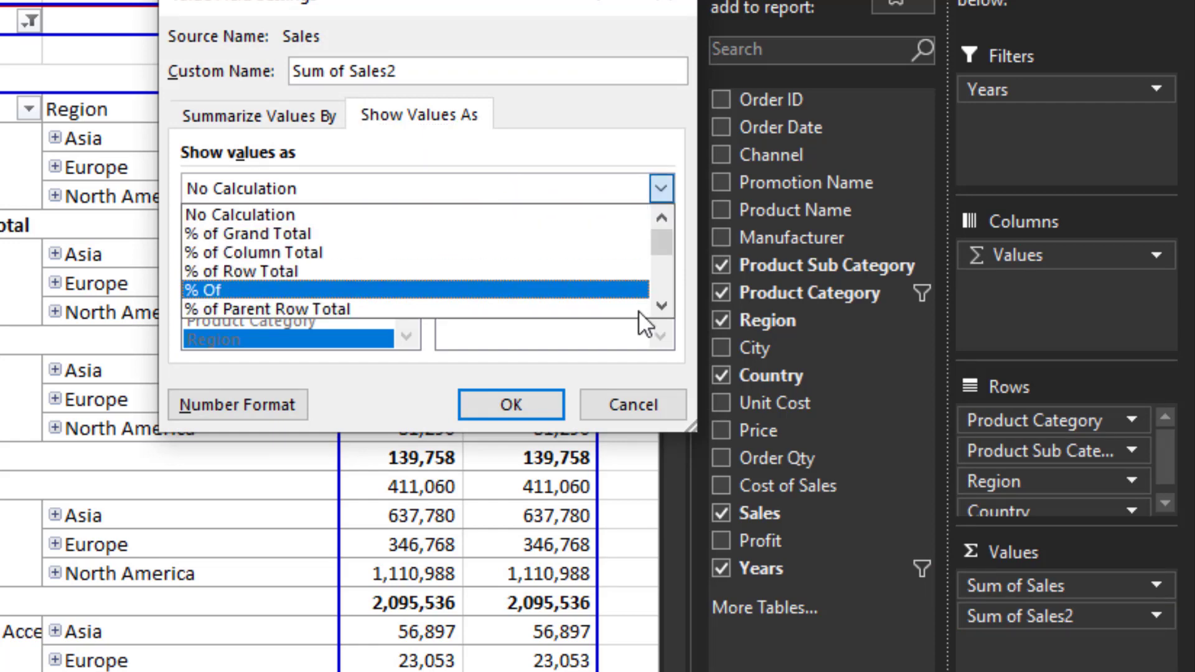
{"action": "left_click", "coordinate": [666, 307]}
{"action": "left_click", "coordinate": [666, 307]}
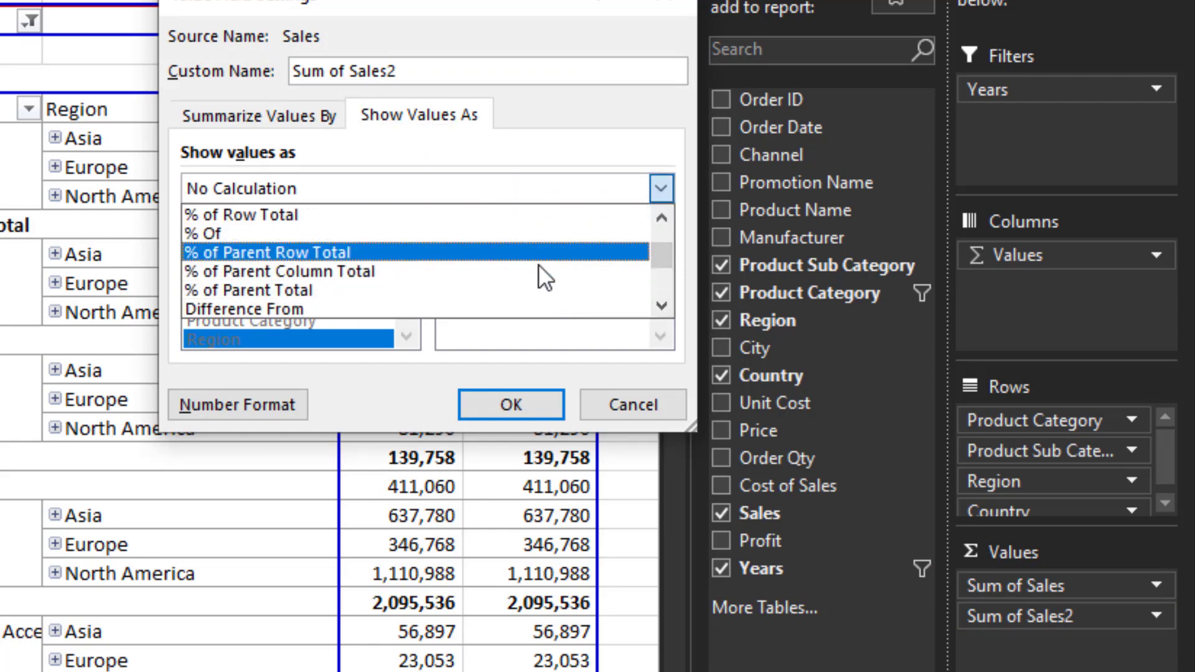
{"action": "left_click", "coordinate": [527, 290]}
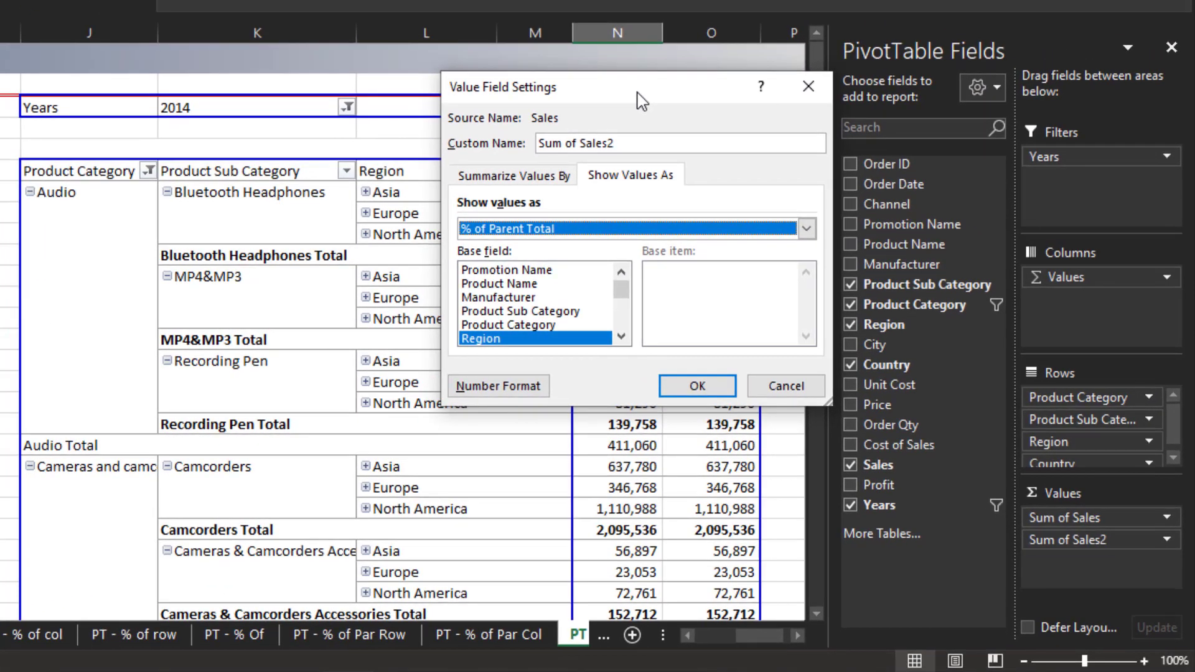
{"action": "left_click_drag", "start_coordinate": [641, 101], "coordinate": [107, 148]}
{"action": "left_click", "coordinate": [6, 361]}
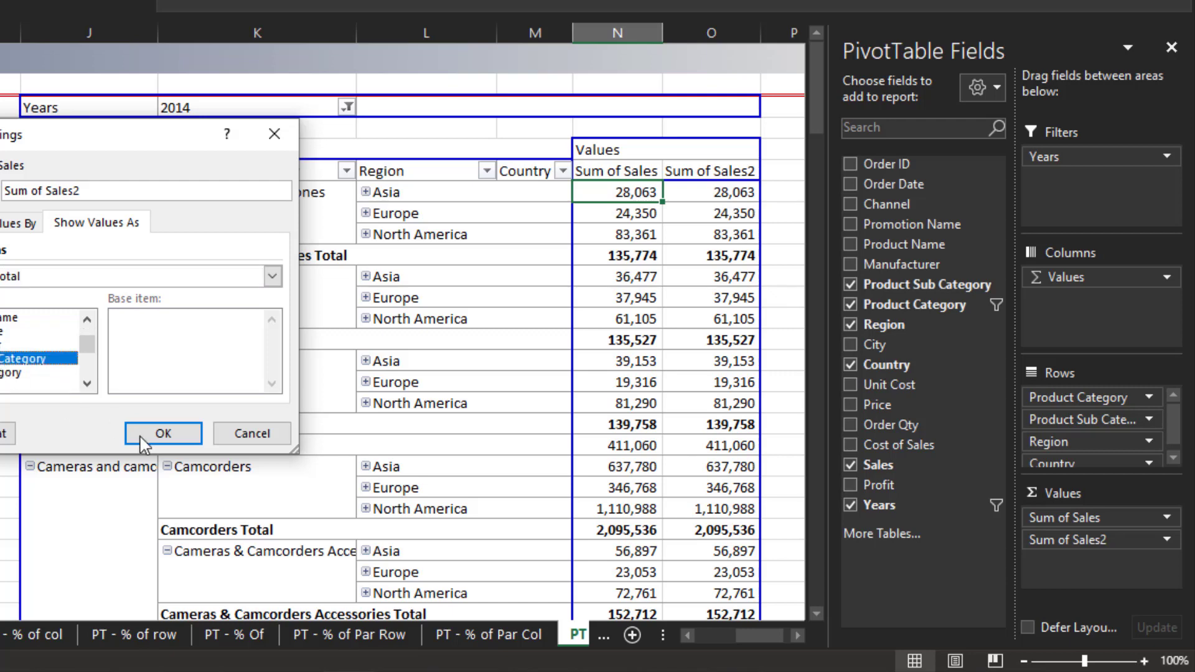
{"action": "left_click", "coordinate": [164, 436]}
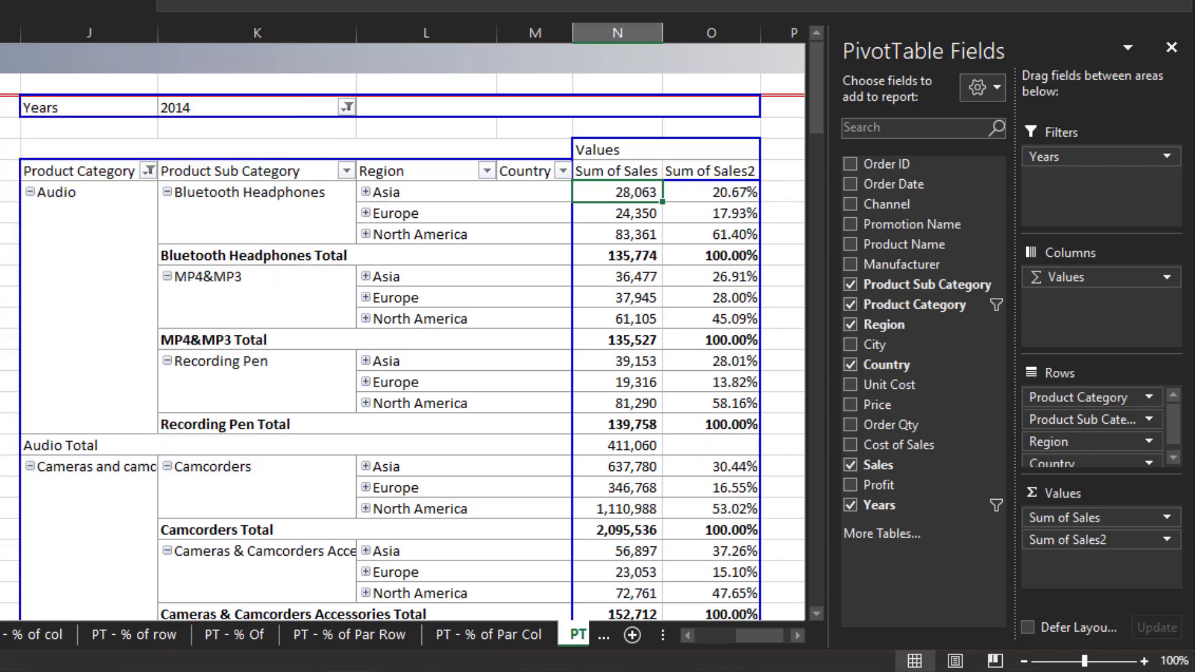
{"action": "left_click", "coordinate": [11, 234]}
{"action": "key", "text": "Left"}
{"action": "key", "text": "Left"}
{"action": "key", "text": "Left"}
{"action": "key", "text": "Left"}
{"action": "key", "text": "Left"}
{"action": "key", "text": "Left"}
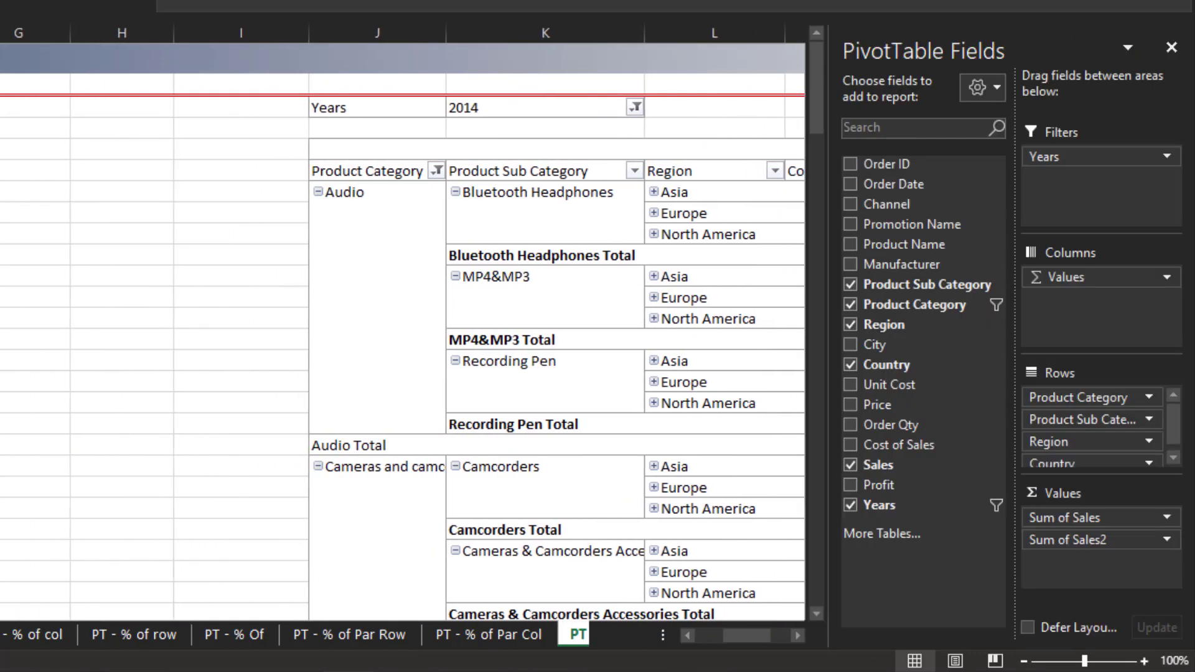
{"action": "key", "text": "Right"}
{"action": "key", "text": "Right"}
{"action": "key", "text": "Right"}
{"action": "key", "text": "Right"}
{"action": "key", "text": "Right"}
{"action": "key", "text": "Right"}
{"action": "key", "text": "Right"}
{"action": "key", "text": "Right"}
{"action": "key", "text": "Right"}
{"action": "key", "text": "Right"}
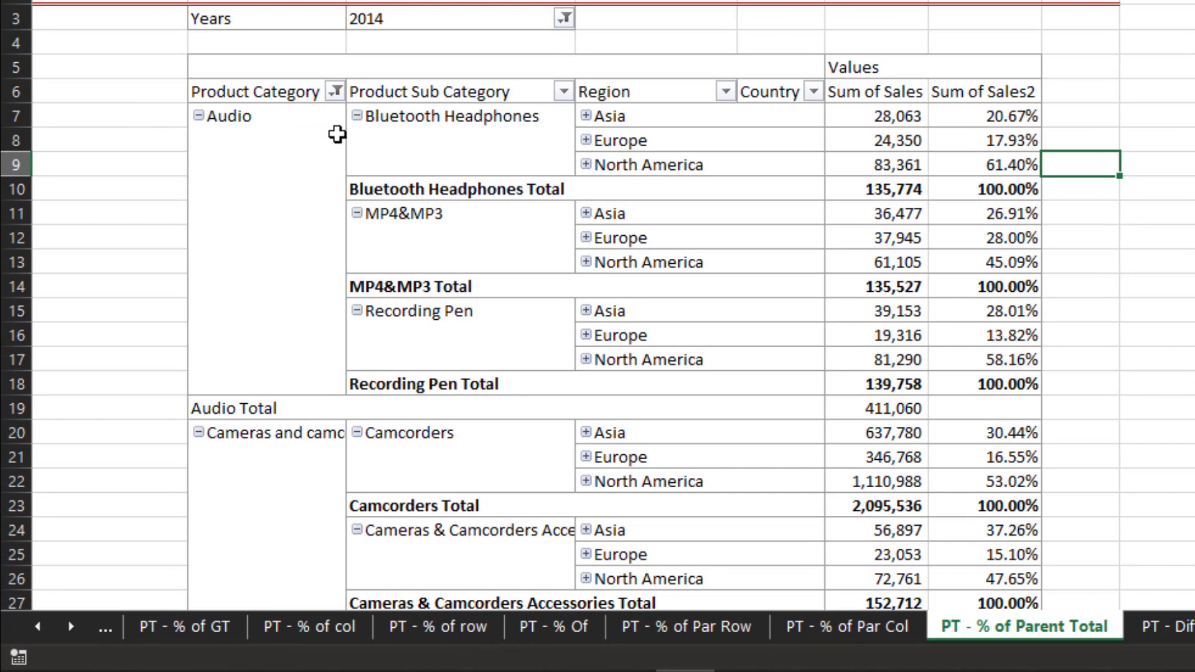
- Filter the pivot table's Product Category field to show only Audio
{"action": "left_click", "coordinate": [336, 92]}
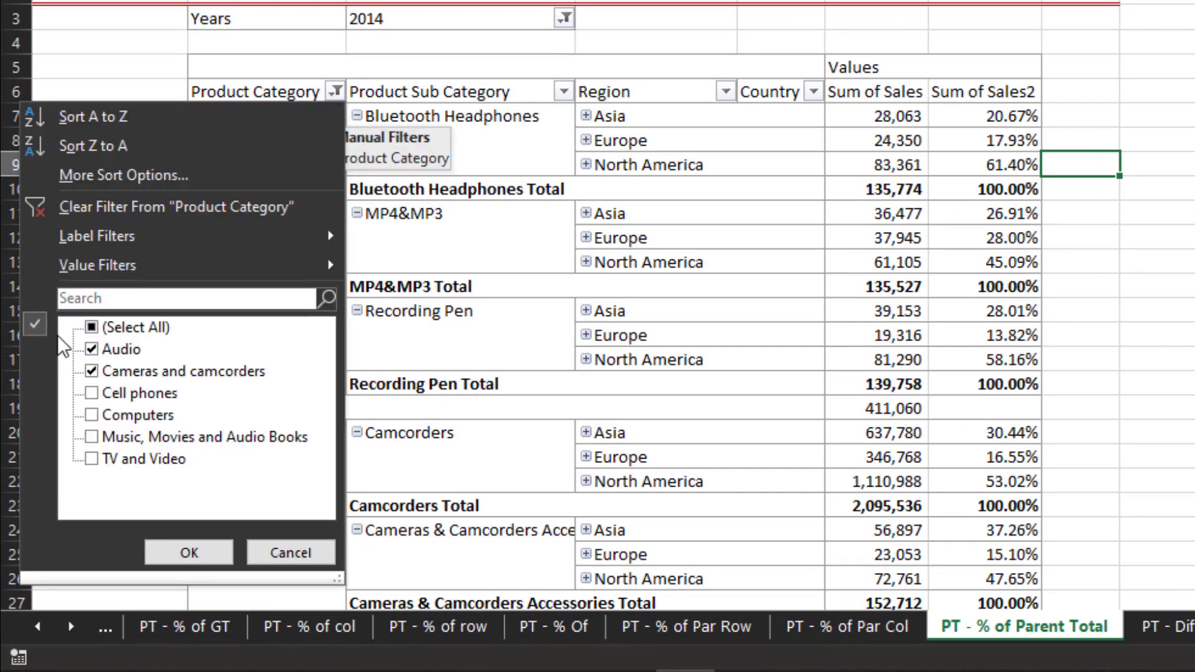
{"action": "left_click", "coordinate": [93, 330]}
{"action": "left_click", "coordinate": [93, 331]}
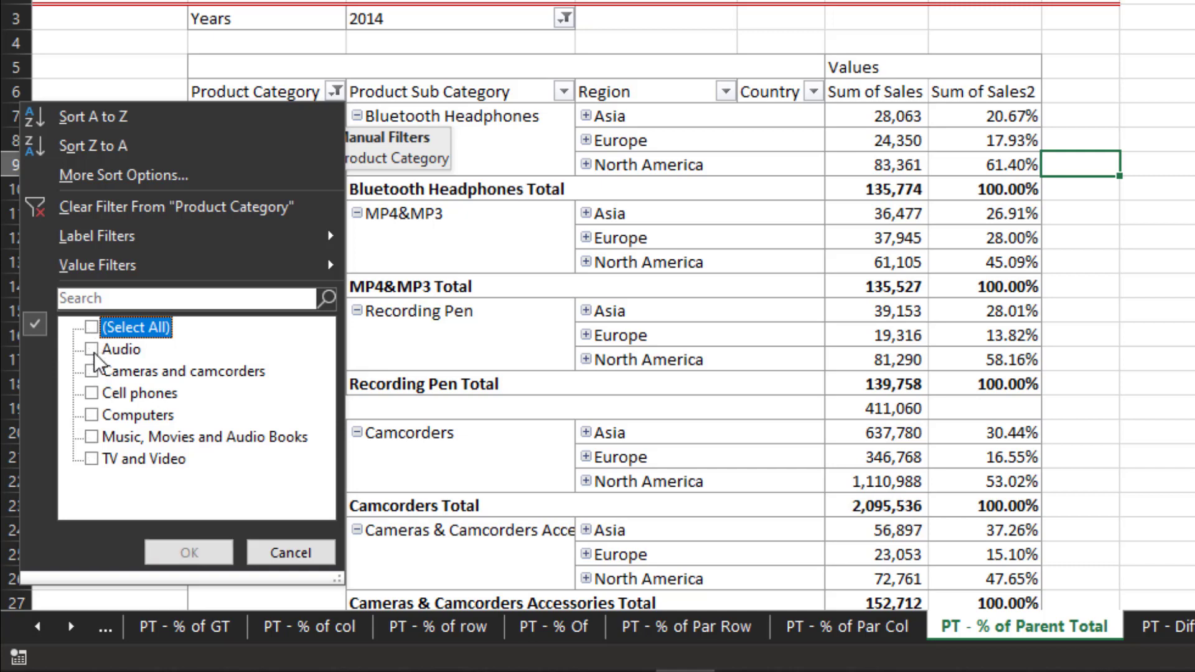
{"action": "left_click", "coordinate": [93, 350]}
{"action": "left_click", "coordinate": [178, 552]}
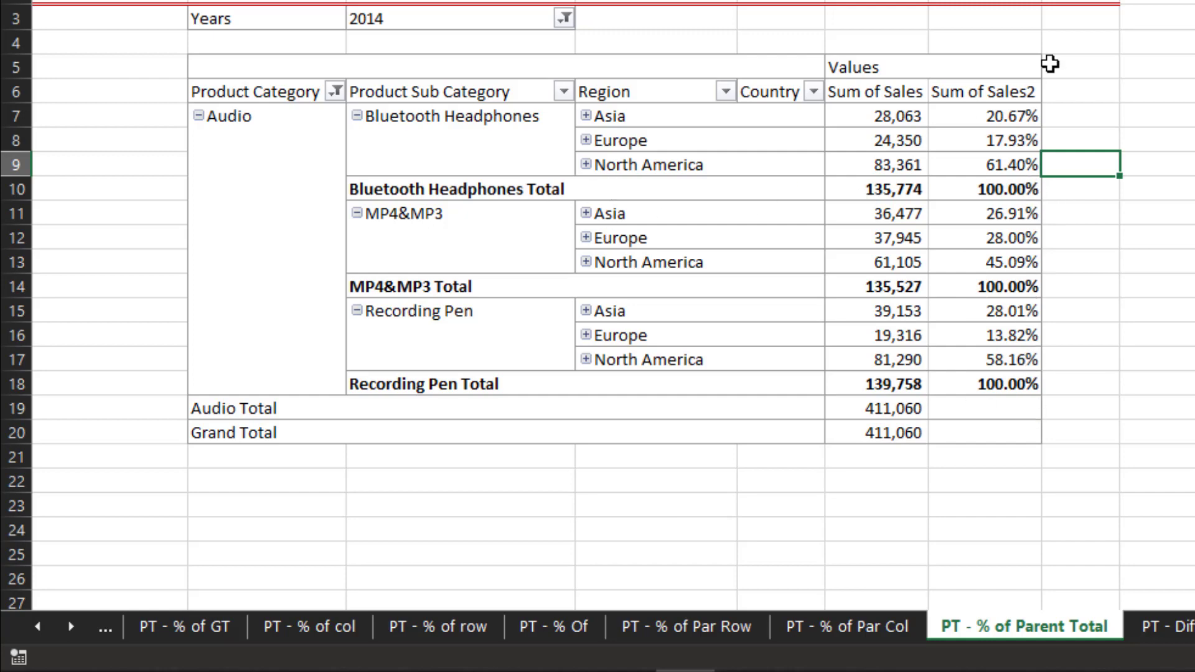
- Change the Product Category filter to show only Cameras and camcorders and examine the Sum of Sales2 percentages
{"action": "left_click", "coordinate": [1010, 82]}
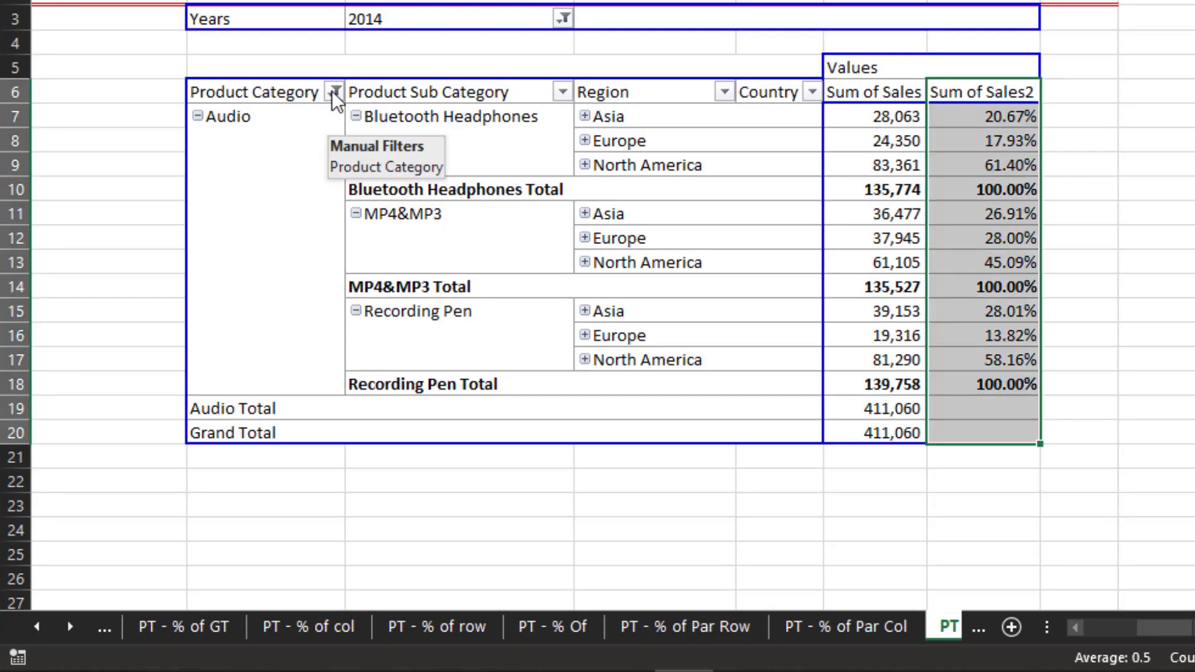
{"action": "left_click", "coordinate": [334, 92]}
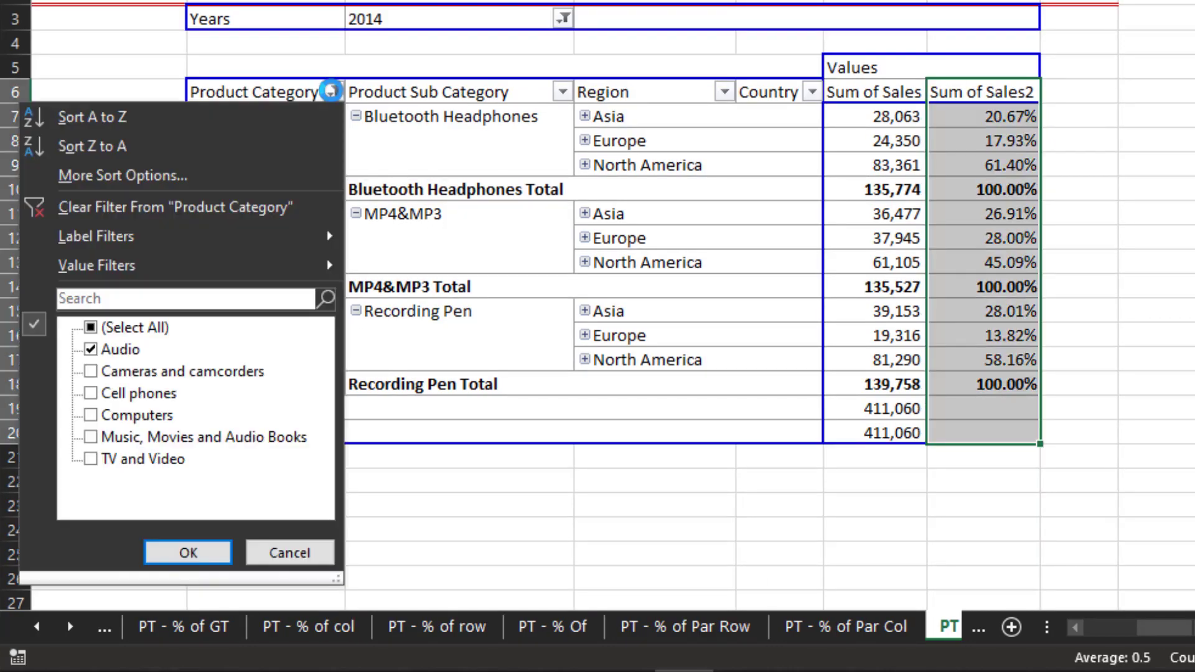
{"action": "left_click", "coordinate": [92, 372]}
{"action": "left_click", "coordinate": [91, 349]}
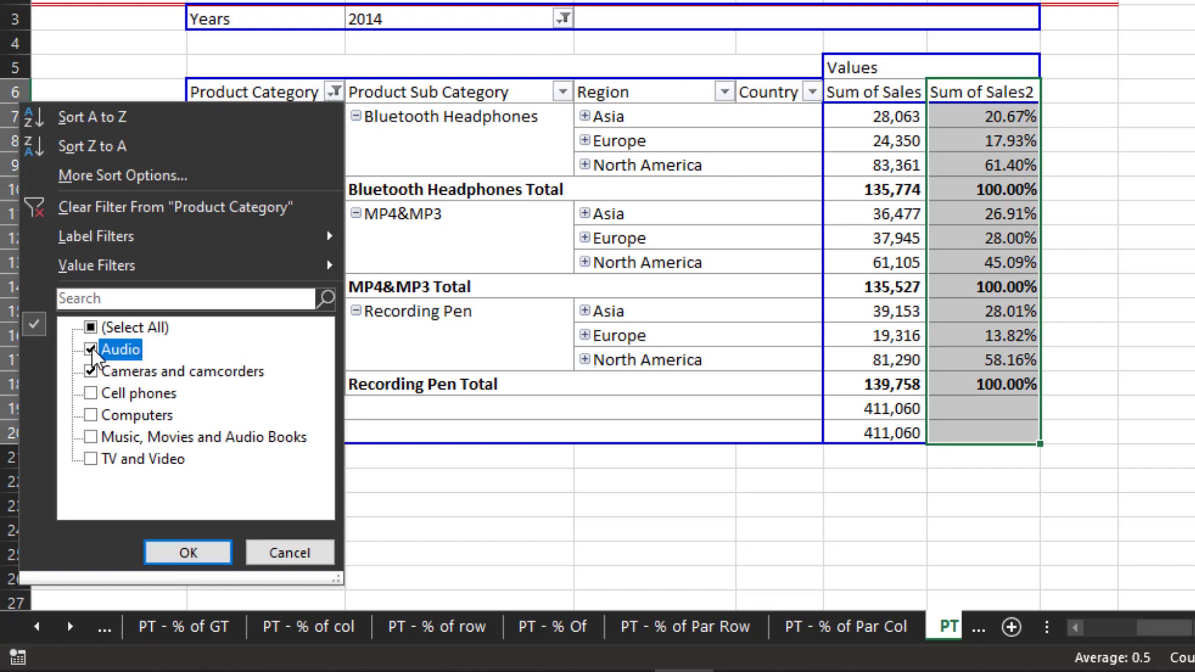
{"action": "left_click", "coordinate": [161, 555]}
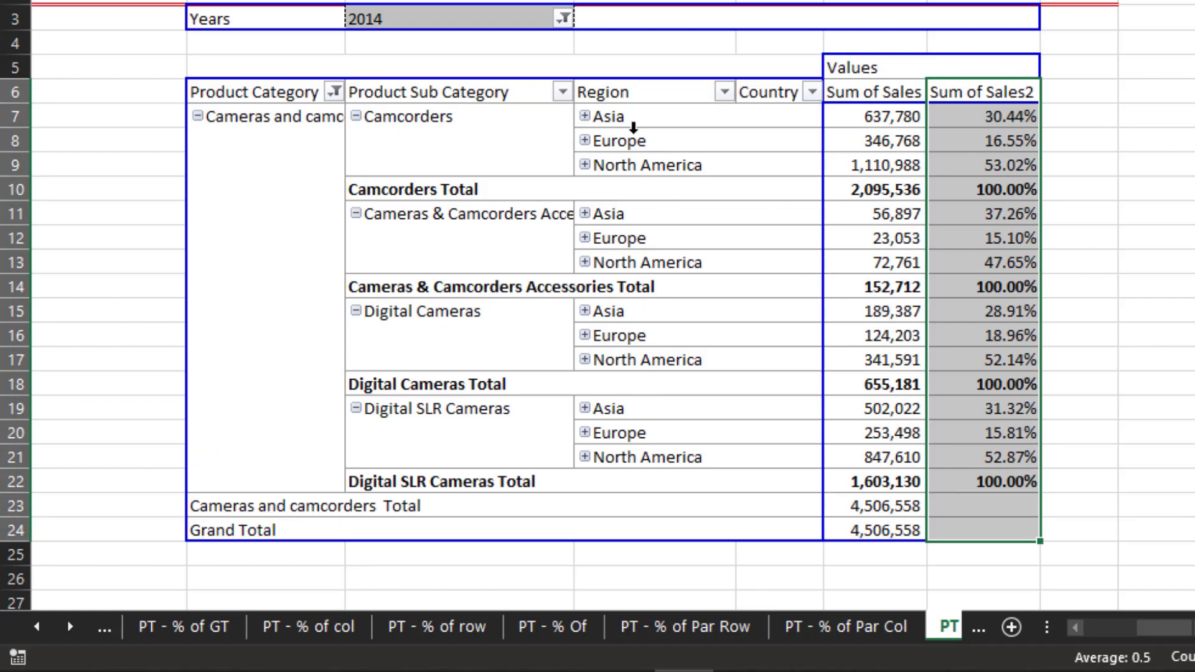
{"action": "left_click", "coordinate": [1002, 116]}
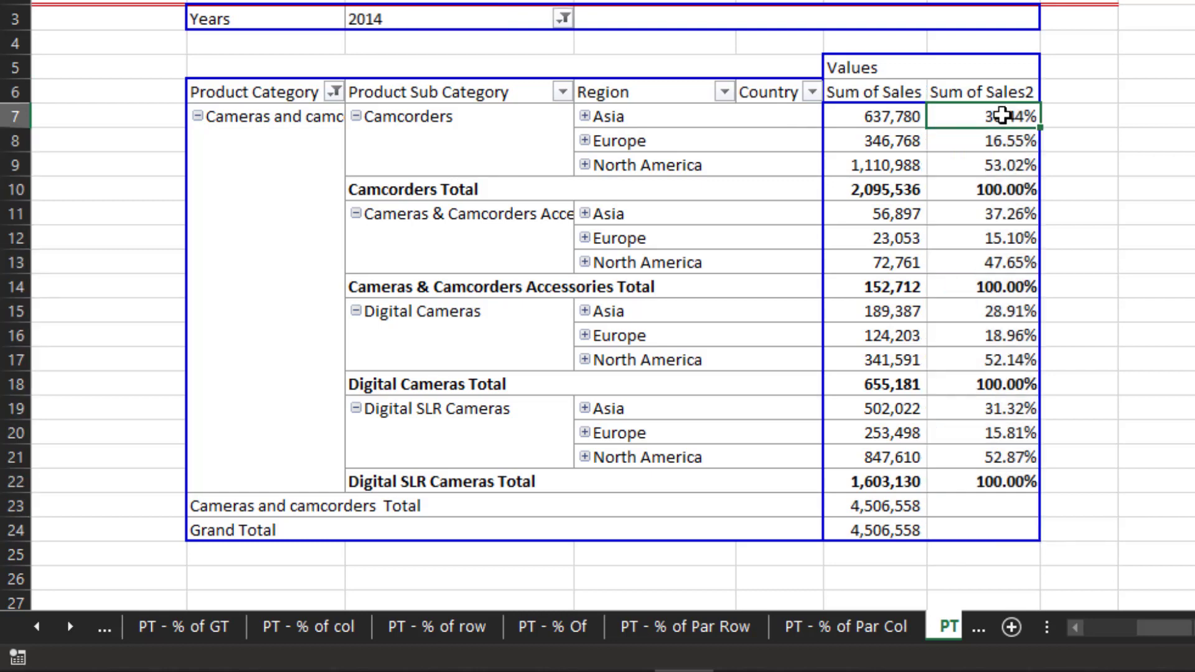
{"action": "key", "text": "Down"}
{"action": "key", "text": "Down"}
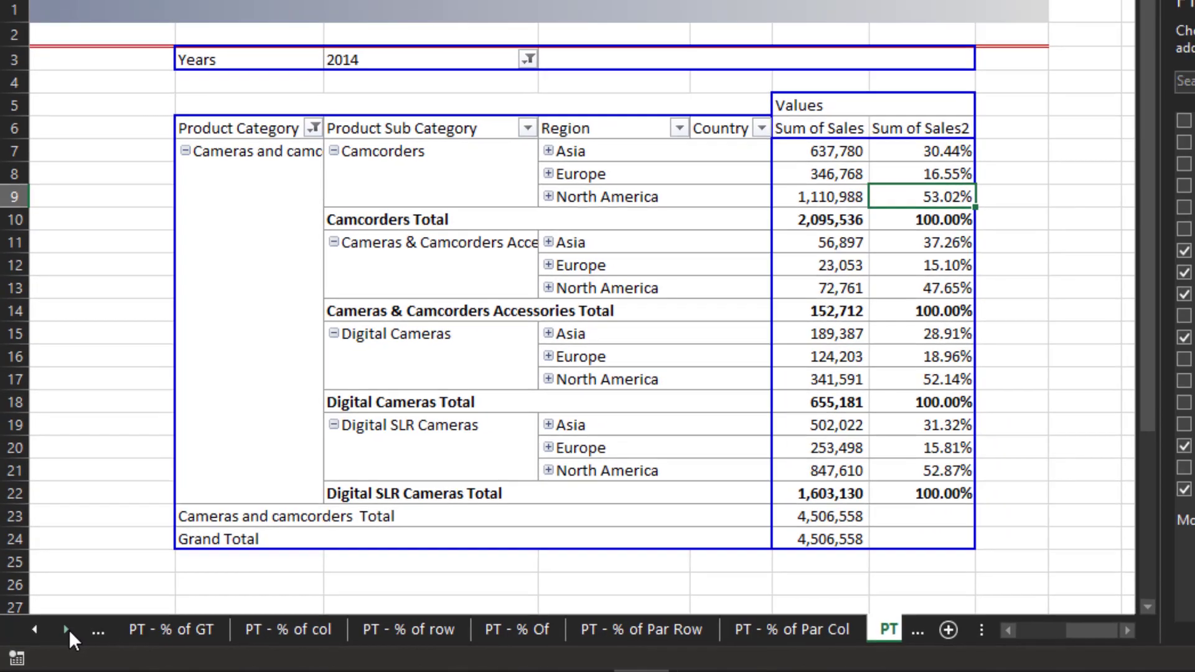
- Switch to the PT - Diff from sheet
{"action": "left_click", "coordinate": [70, 626]}
{"action": "left_click", "coordinate": [71, 626]}
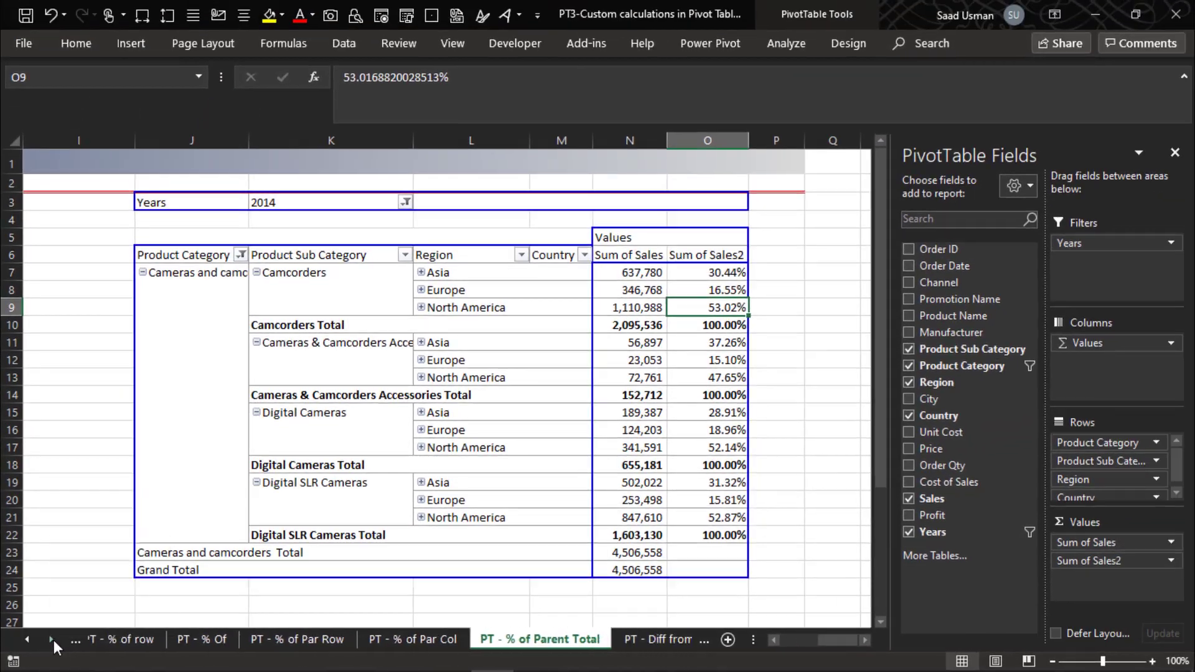
{"action": "left_click", "coordinate": [70, 626]}
{"action": "left_click", "coordinate": [568, 641]}
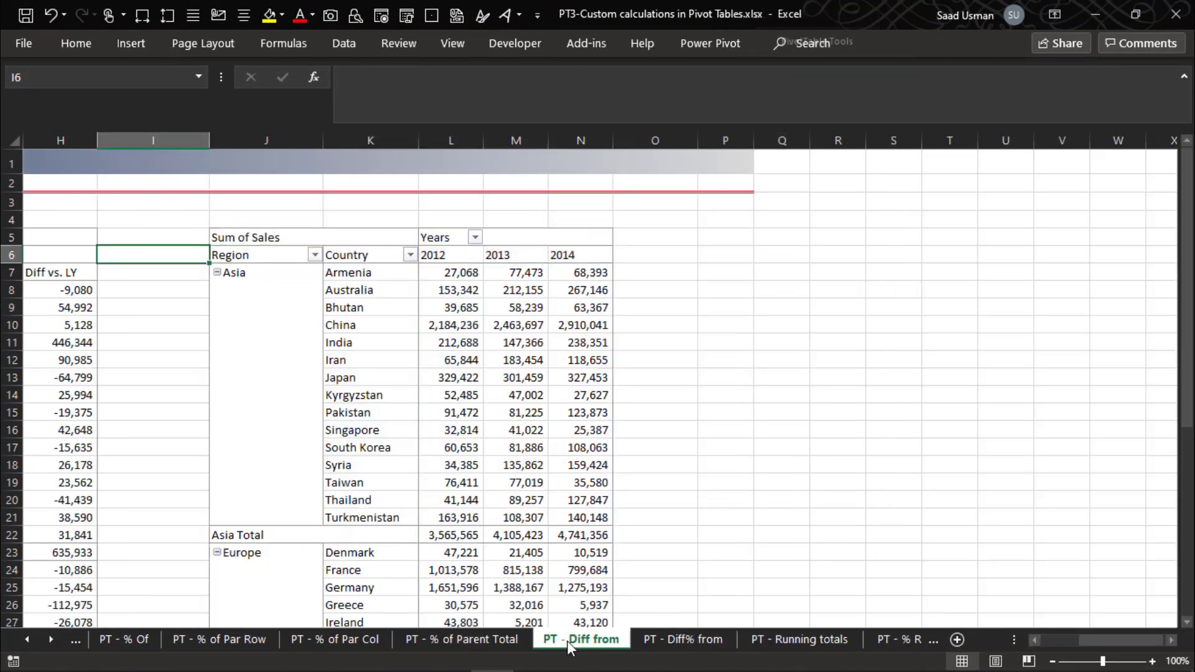
{"action": "key", "text": "Right"}
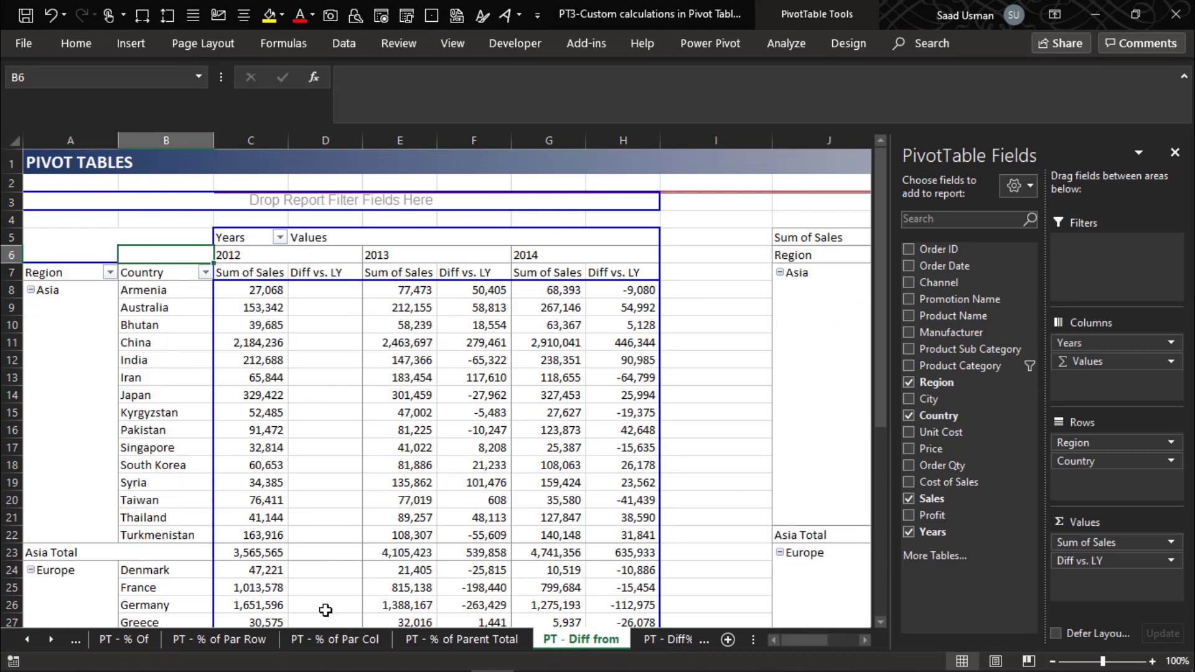
- Filter the first pivot table's Region field to show only Asia and examine the yearly Sum of Sales and Diff vs. LY values
{"action": "left_click", "coordinate": [109, 272]}
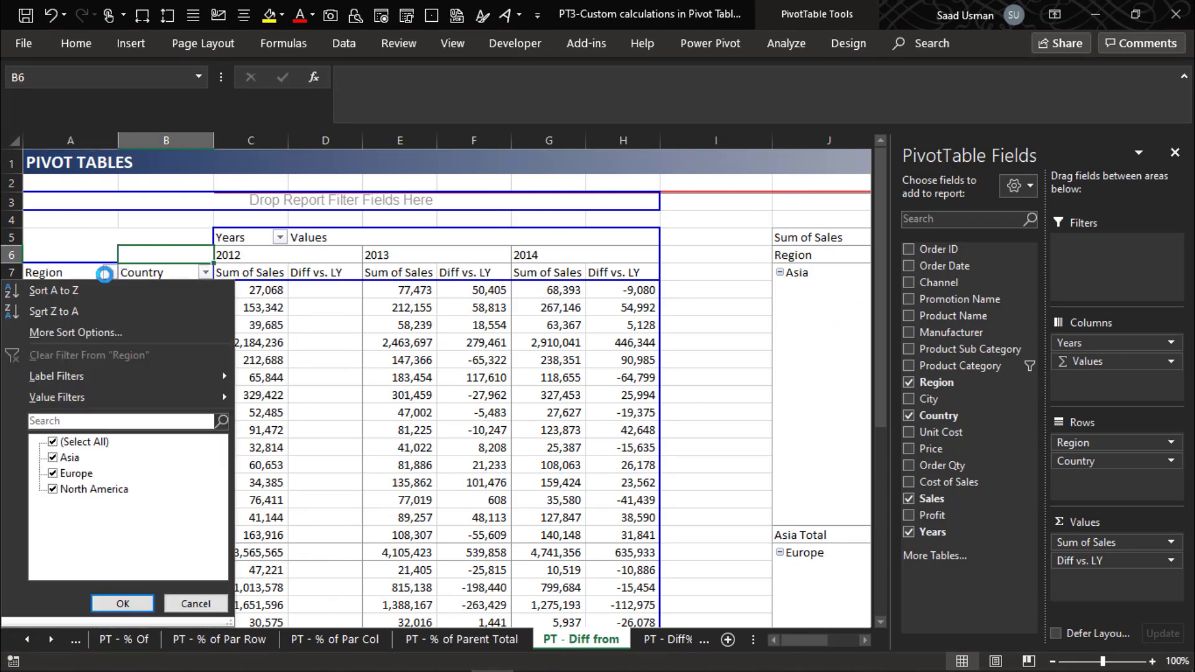
{"action": "left_click", "coordinate": [53, 442]}
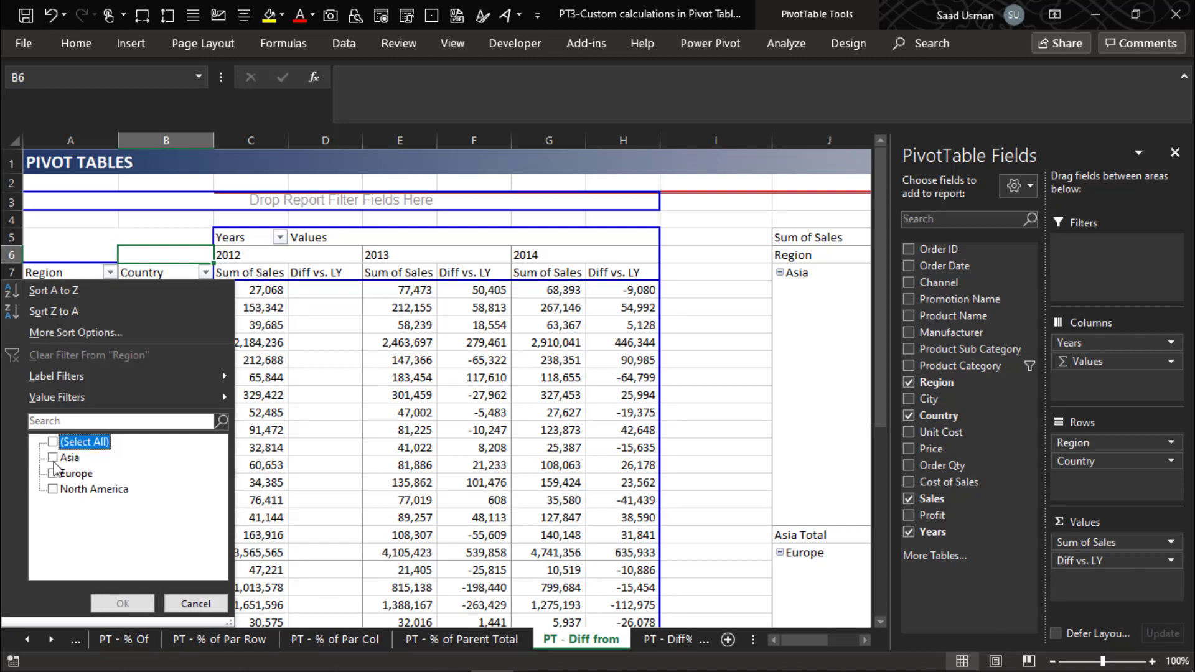
{"action": "left_click", "coordinate": [52, 457]}
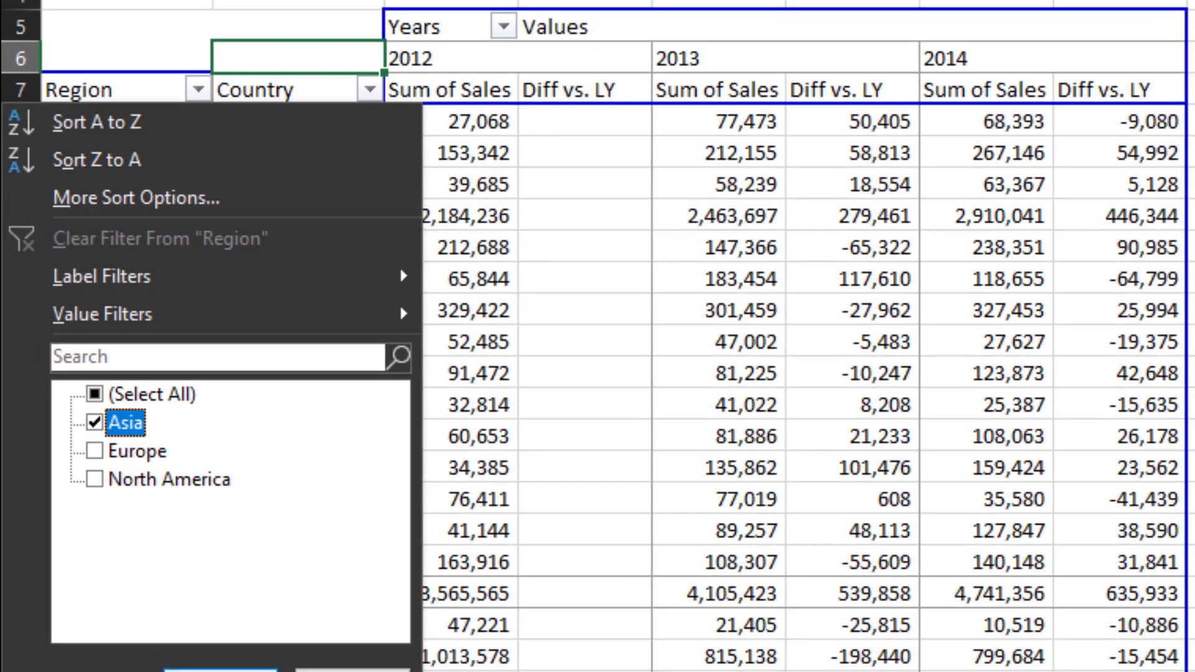
{"action": "left_click", "coordinate": [220, 671]}
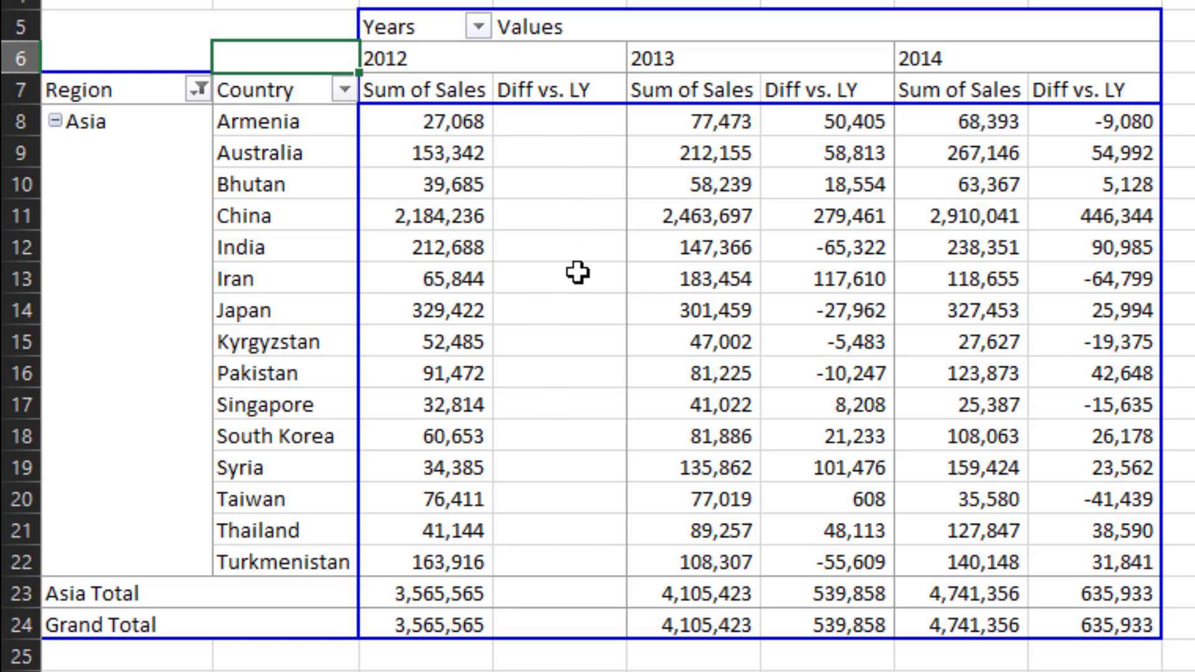
{"action": "mouse_move", "coordinate": [568, 409]}
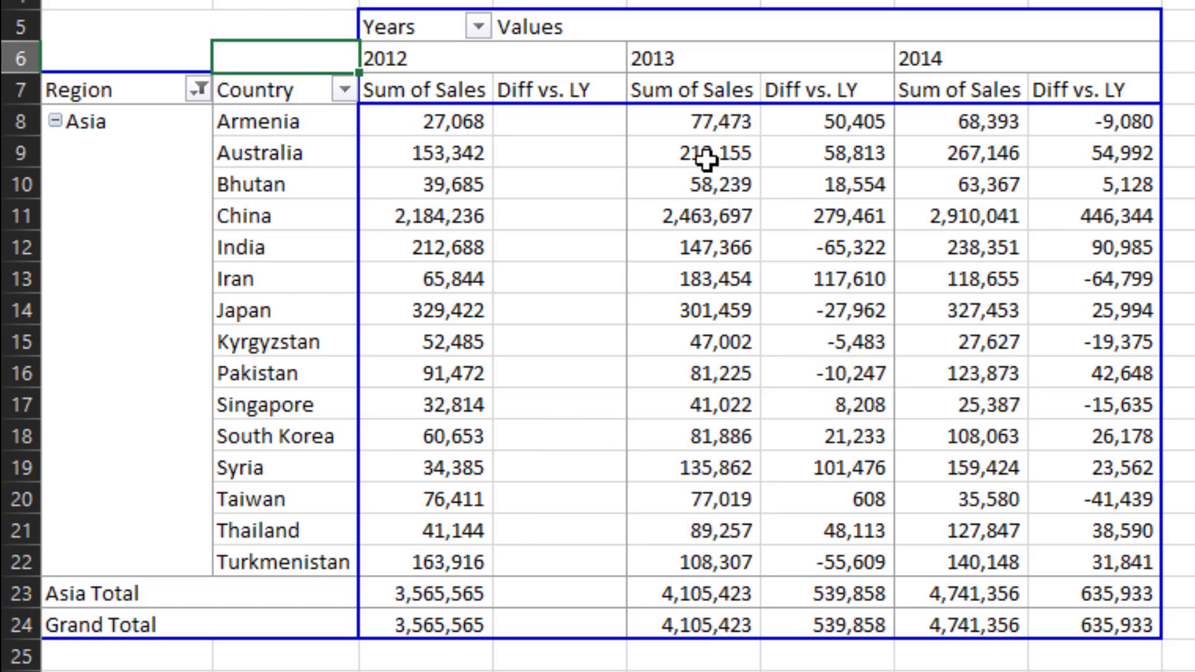
{"action": "mouse_move", "coordinate": [710, 146]}
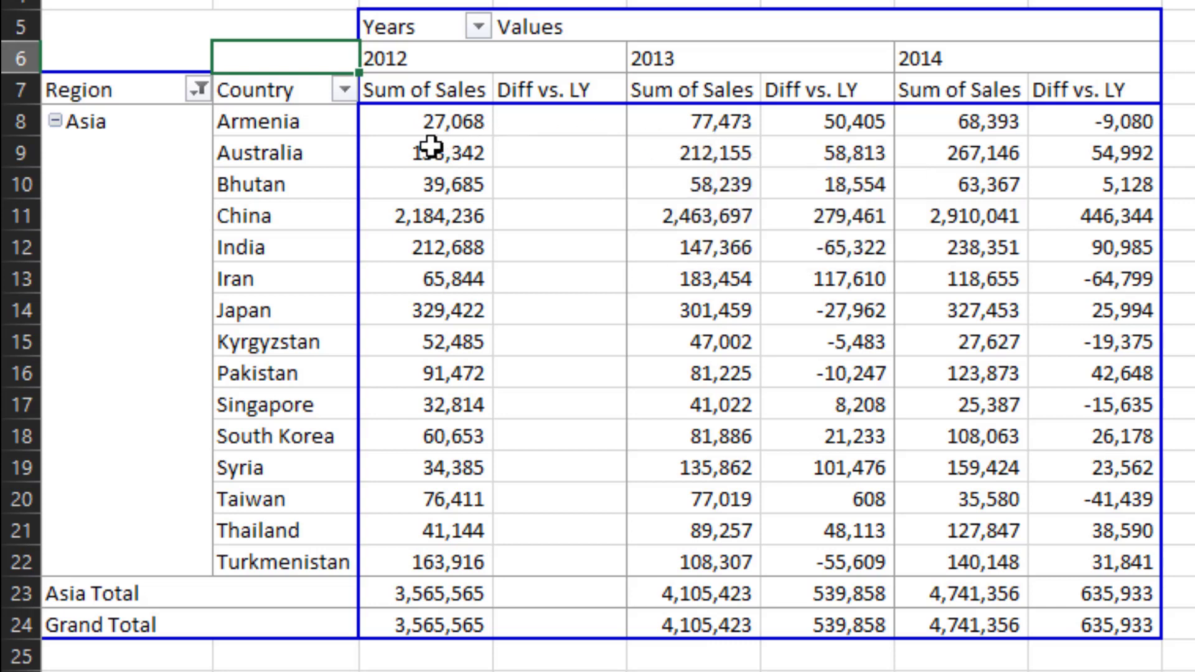
{"action": "mouse_move", "coordinate": [430, 147]}
{"action": "mouse_move", "coordinate": [844, 142]}
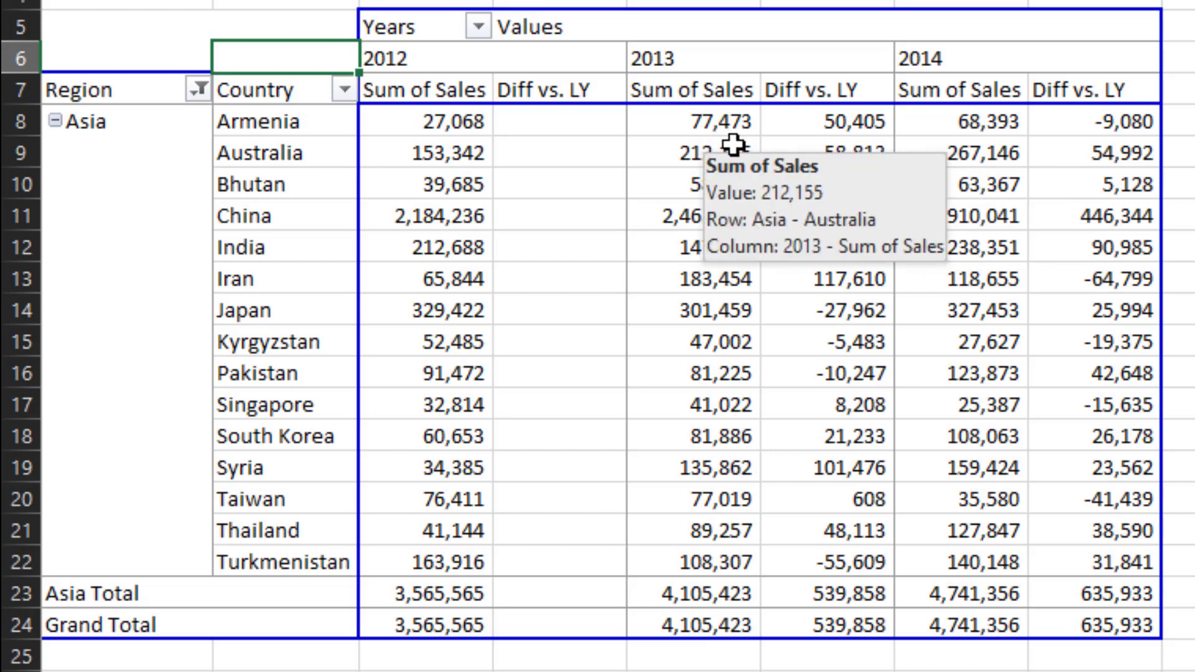
{"action": "mouse_move", "coordinate": [964, 154]}
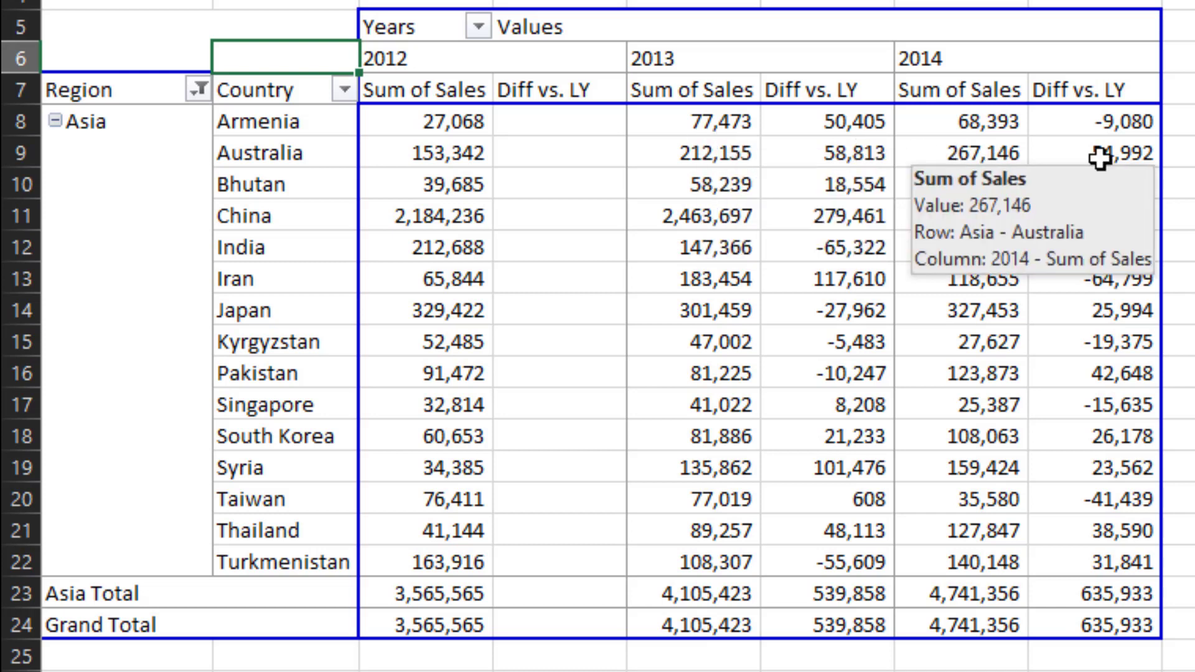
{"action": "mouse_move", "coordinate": [1103, 151]}
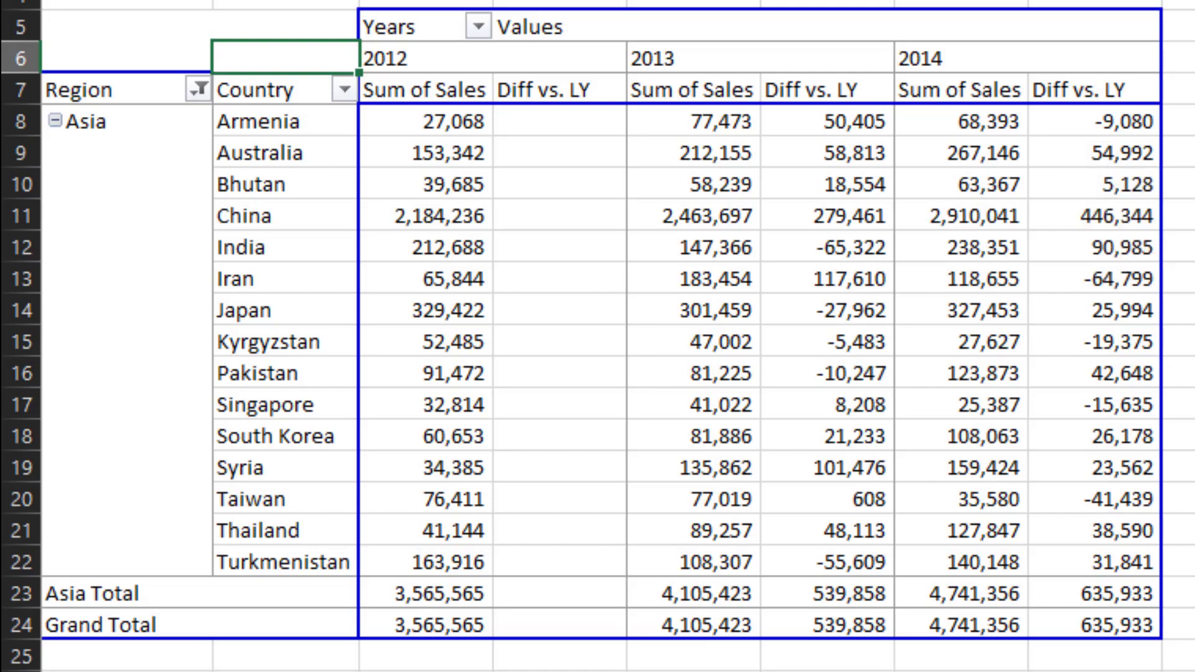
- Add Sales to the values of the second pivot table a second time
{"action": "left_click", "coordinate": [1180, 122]}
{"action": "key", "text": "Right"}
{"action": "key", "text": "Right"}
{"action": "key", "text": "Right"}
{"action": "key", "text": "Right"}
{"action": "key", "text": "Right"}
{"action": "key", "text": "Right"}
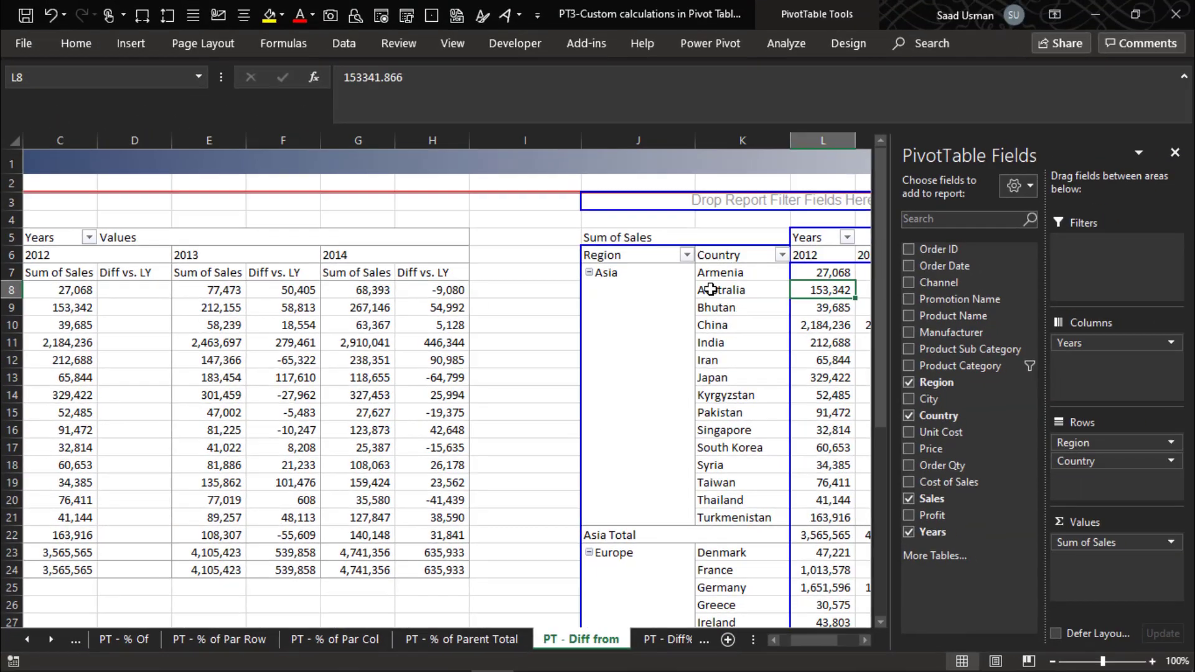
{"action": "key", "text": "Right"}
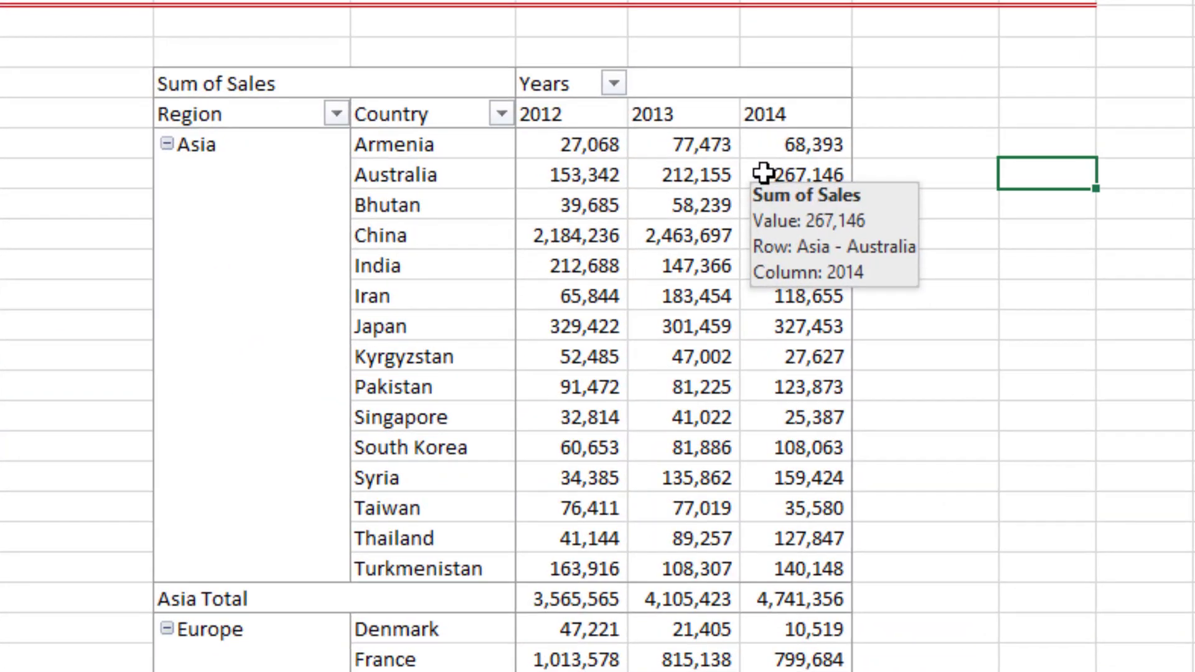
{"action": "key", "text": "Left"}
{"action": "key", "text": "Left"}
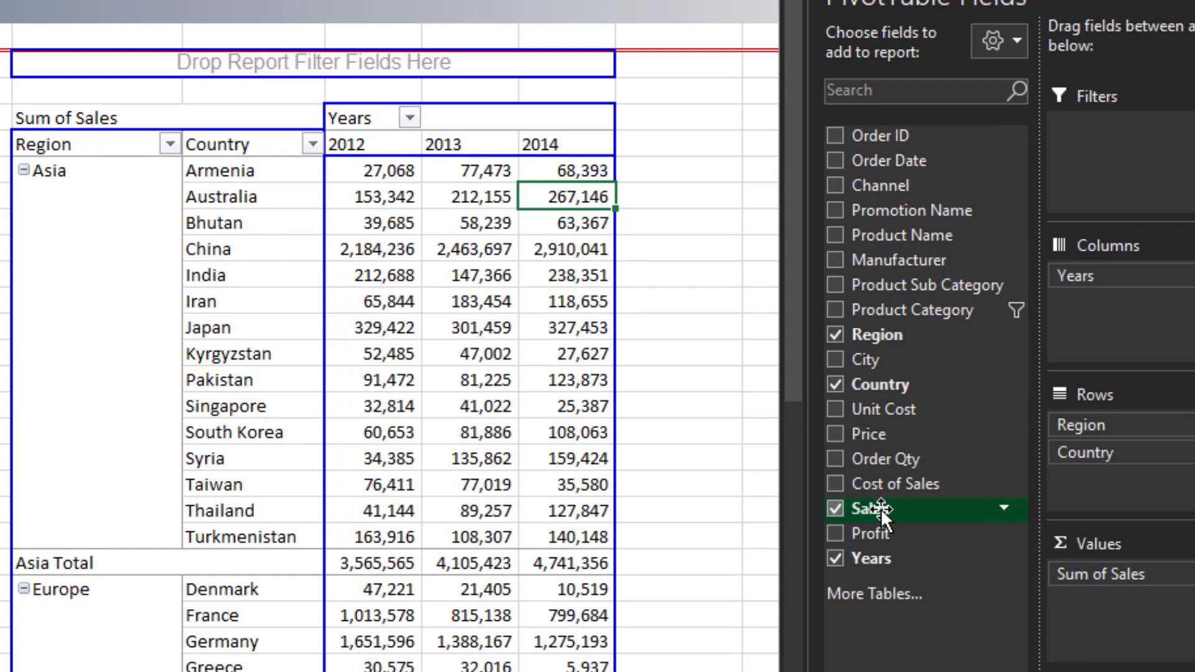
{"action": "left_click_drag", "start_coordinate": [880, 509], "coordinate": [1099, 600]}
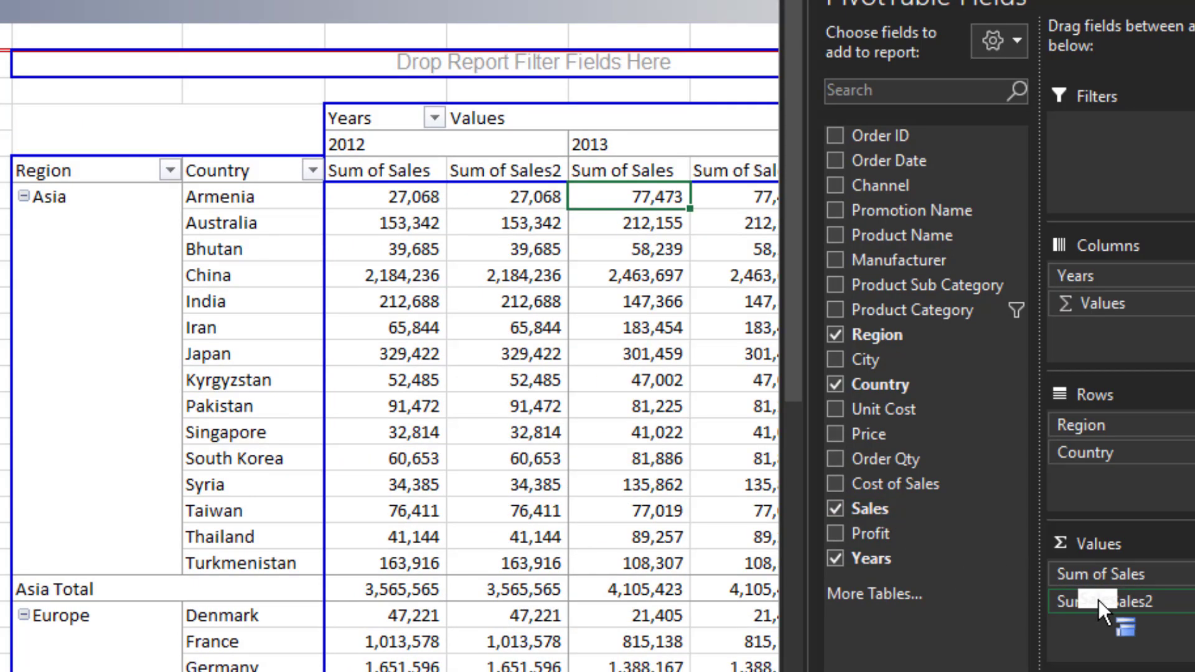
- Show Sum of Sales2 as Difference From with Years as base field and (previous) as base item
{"action": "left_click", "coordinate": [1126, 607]}
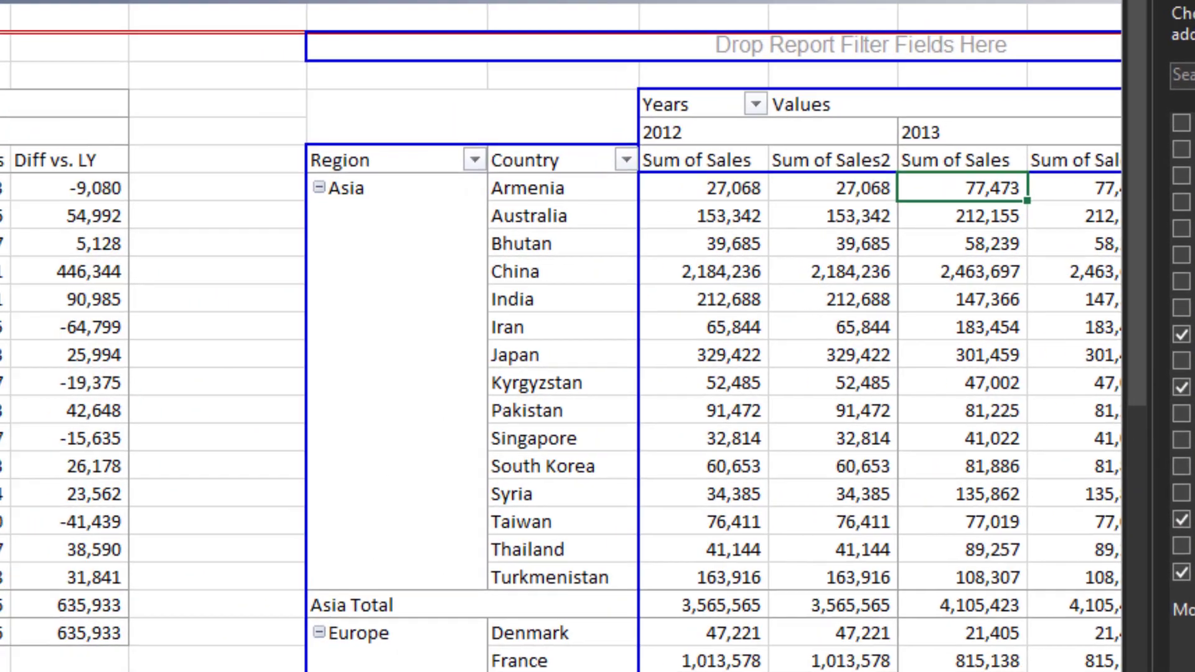
{"action": "left_click", "coordinate": [1190, 665]}
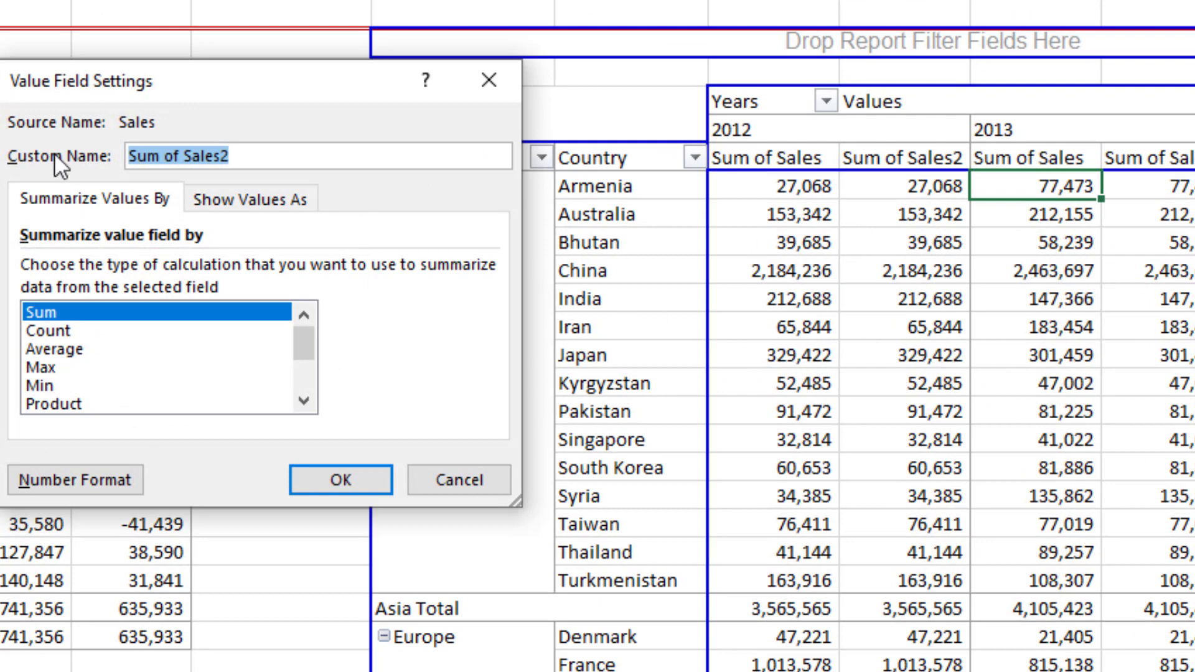
{"action": "left_click", "coordinate": [220, 197]}
{"action": "left_click", "coordinate": [486, 269]}
{"action": "left_click", "coordinate": [486, 384]}
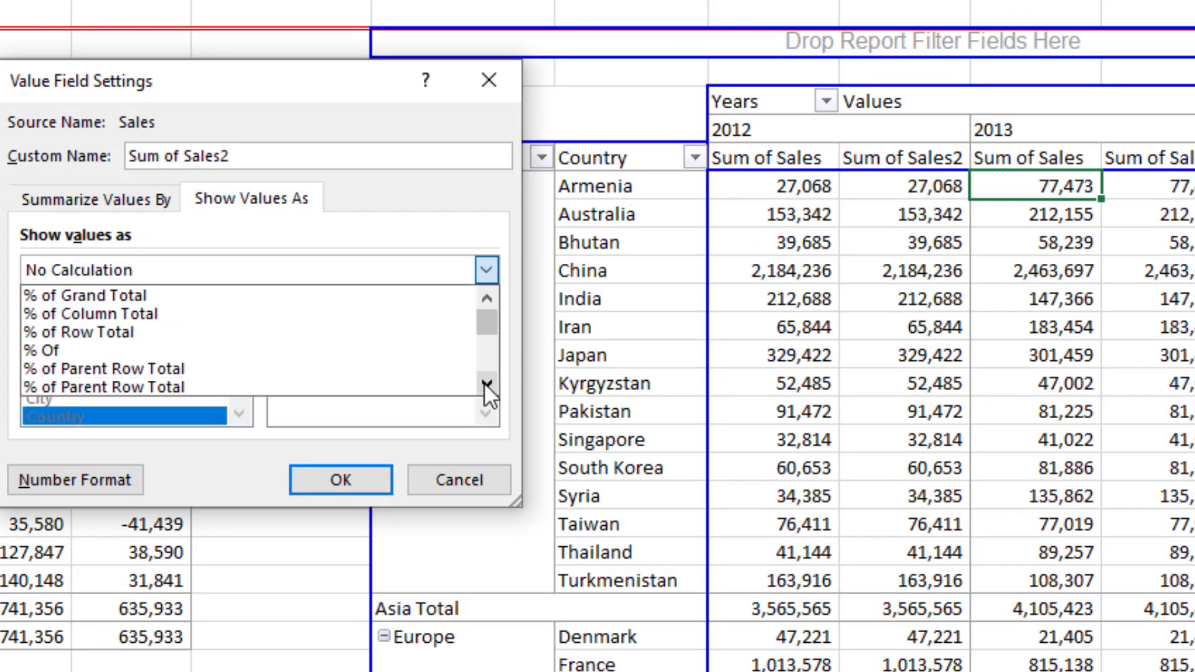
{"action": "left_click", "coordinate": [486, 384]}
{"action": "left_click", "coordinate": [486, 384]}
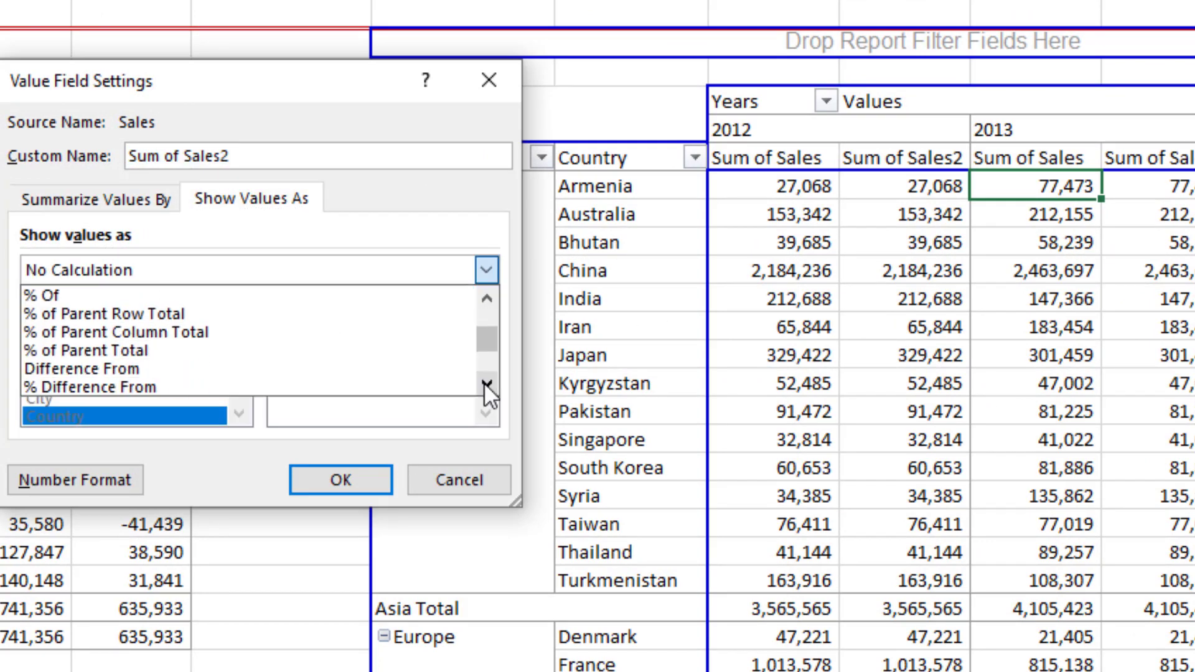
{"action": "left_click", "coordinate": [254, 364]}
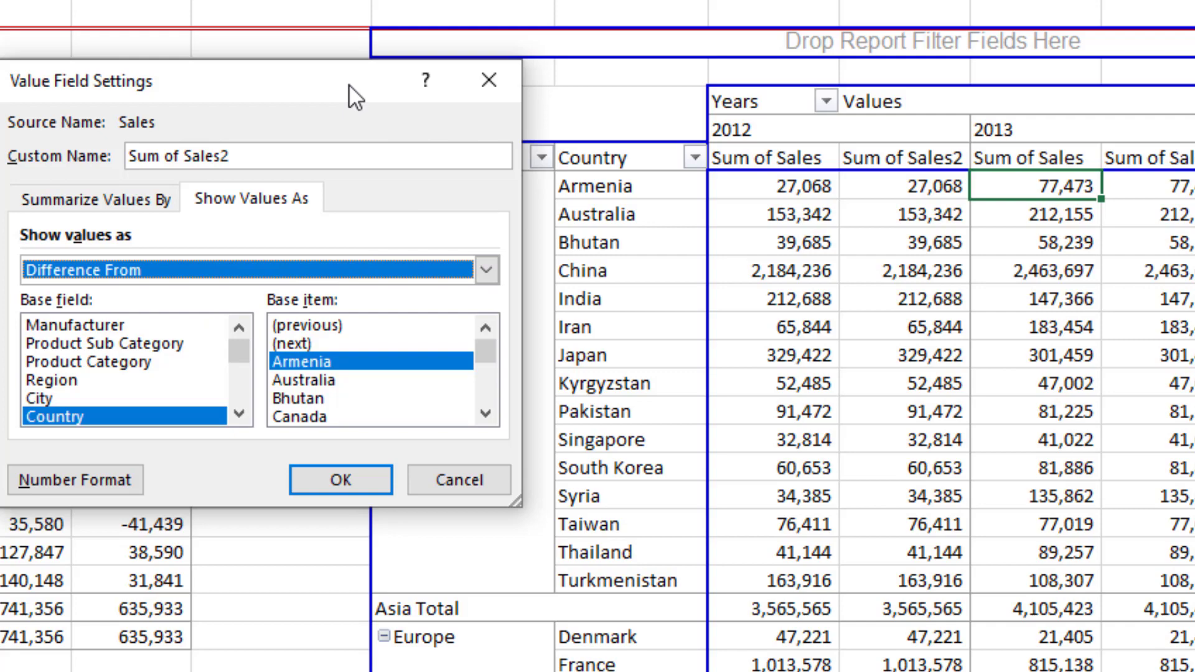
{"action": "left_click_drag", "start_coordinate": [349, 84], "coordinate": [377, 76]}
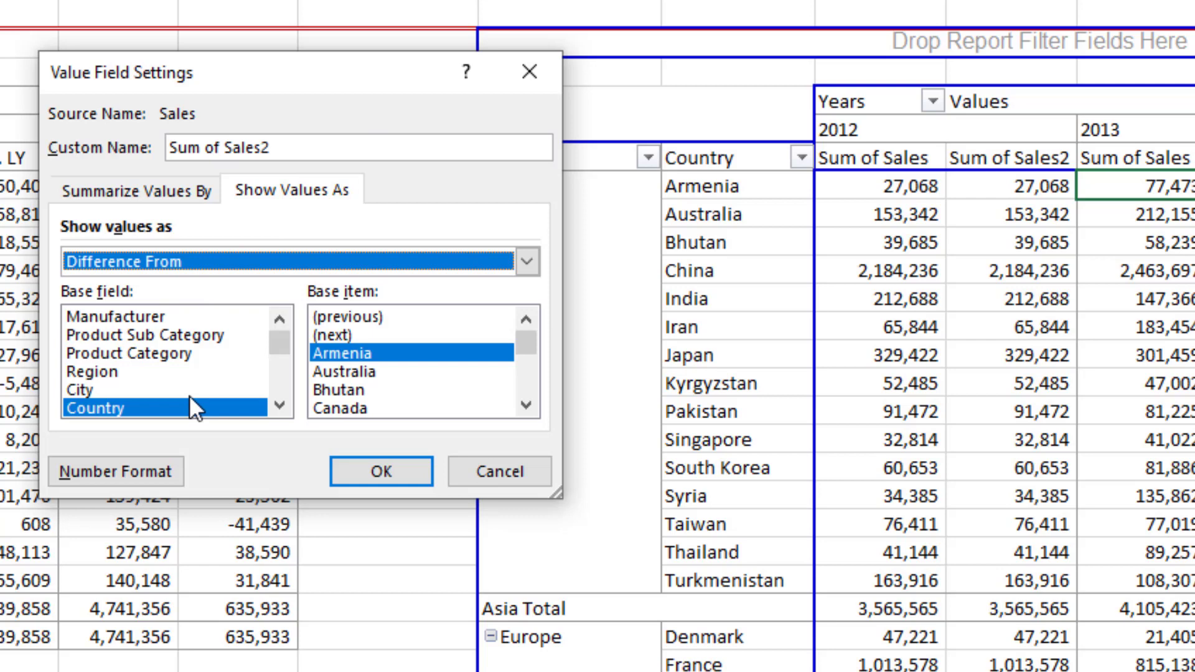
{"action": "left_click", "coordinate": [278, 406]}
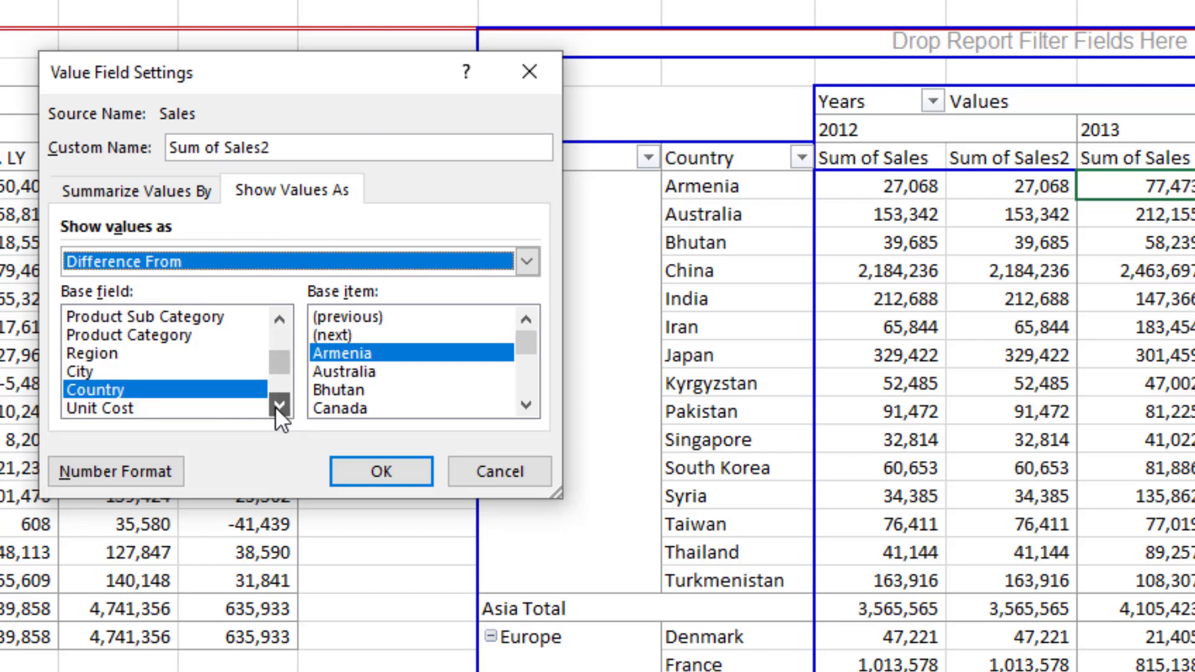
{"action": "left_click", "coordinate": [278, 406]}
{"action": "left_click", "coordinate": [278, 406]}
{"action": "left_click", "coordinate": [278, 406]}
{"action": "left_click", "coordinate": [278, 406]}
{"action": "left_click", "coordinate": [278, 406]}
{"action": "left_click", "coordinate": [278, 406]}
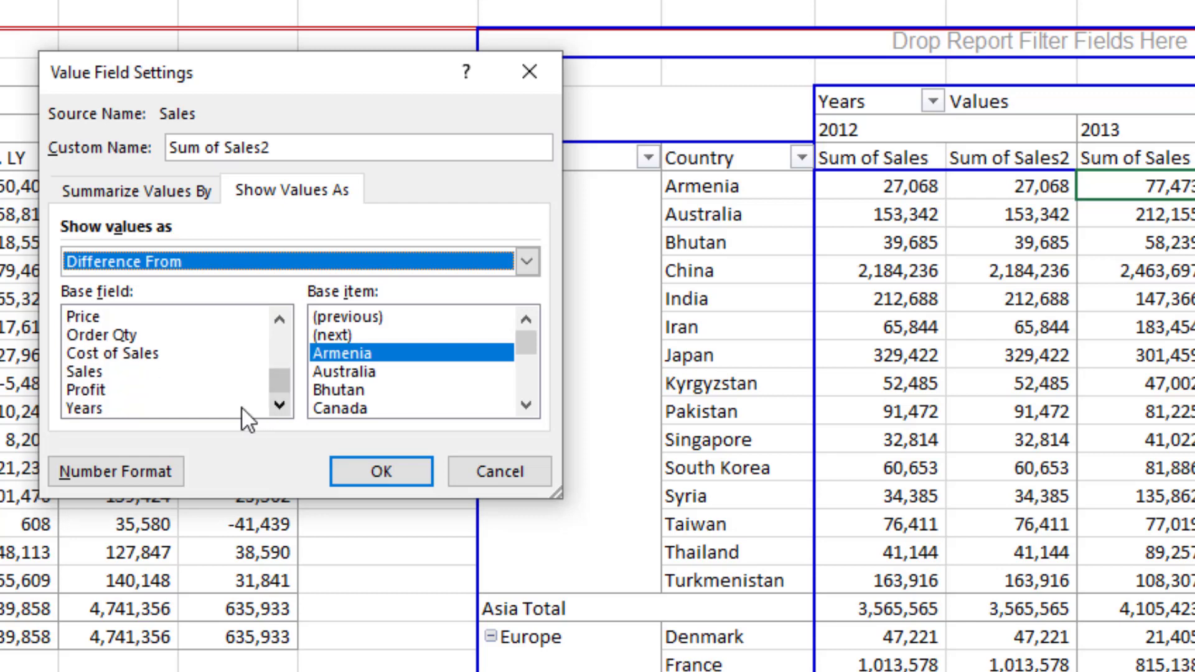
{"action": "left_click", "coordinate": [115, 405]}
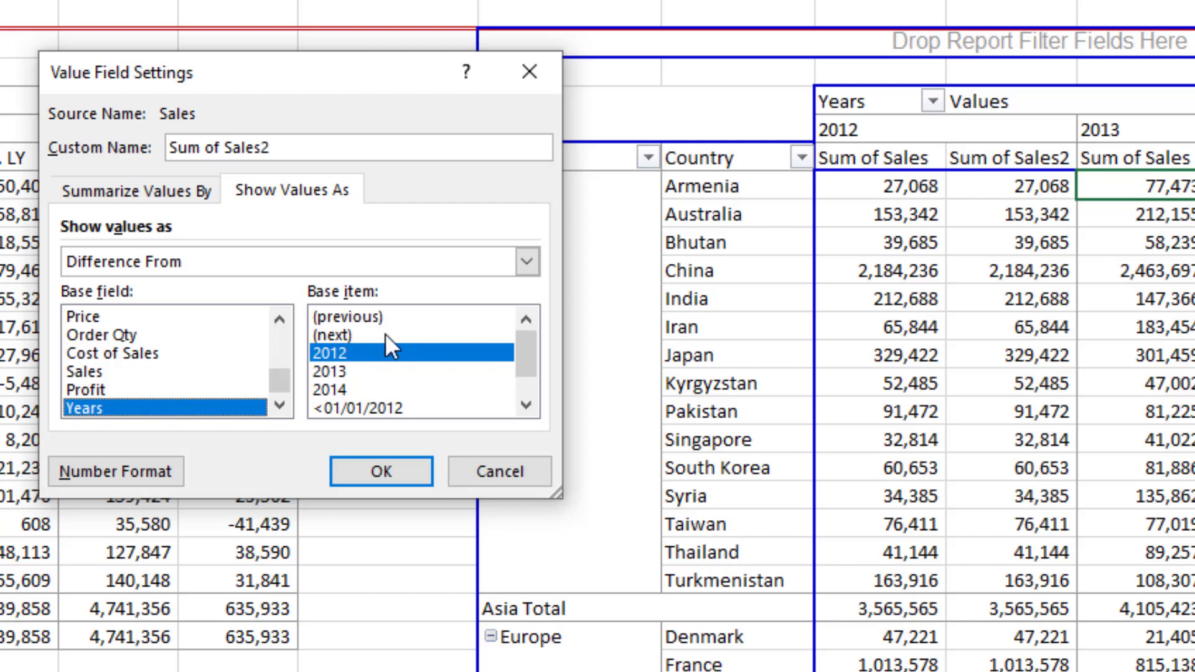
{"action": "left_click", "coordinate": [352, 316]}
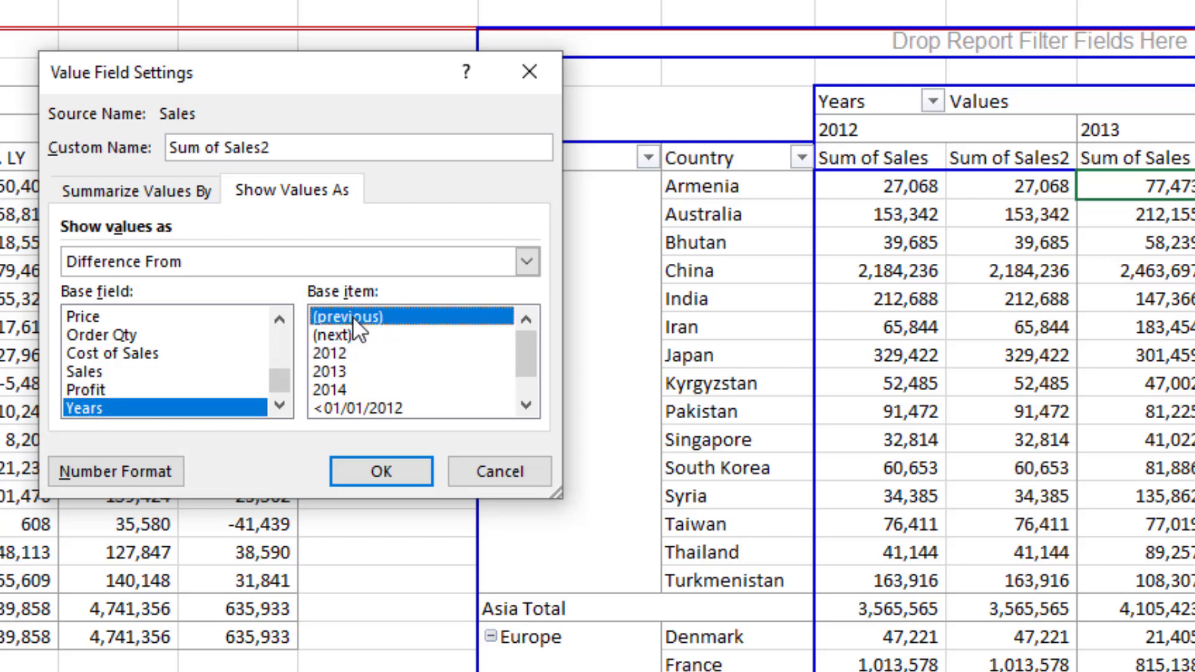
{"action": "left_click", "coordinate": [363, 471]}
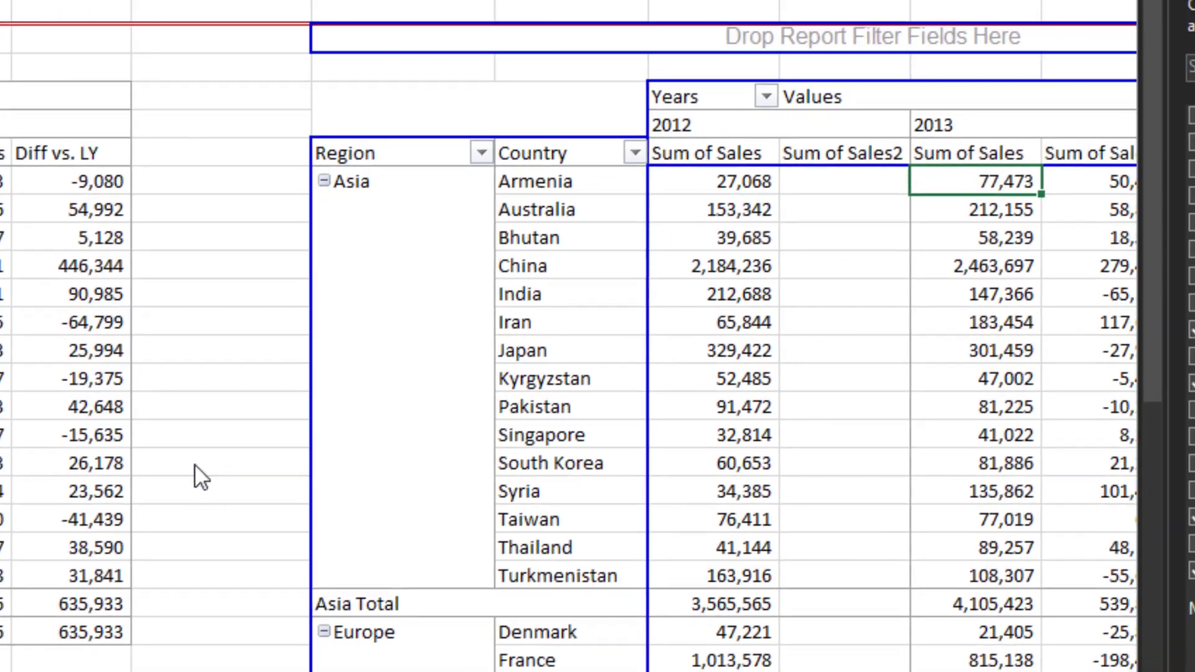
- Compare the Sum of Sales2 differences with the first pivot table's Diff vs. LY columns
{"action": "key", "text": "Right"}
{"action": "key", "text": "Right"}
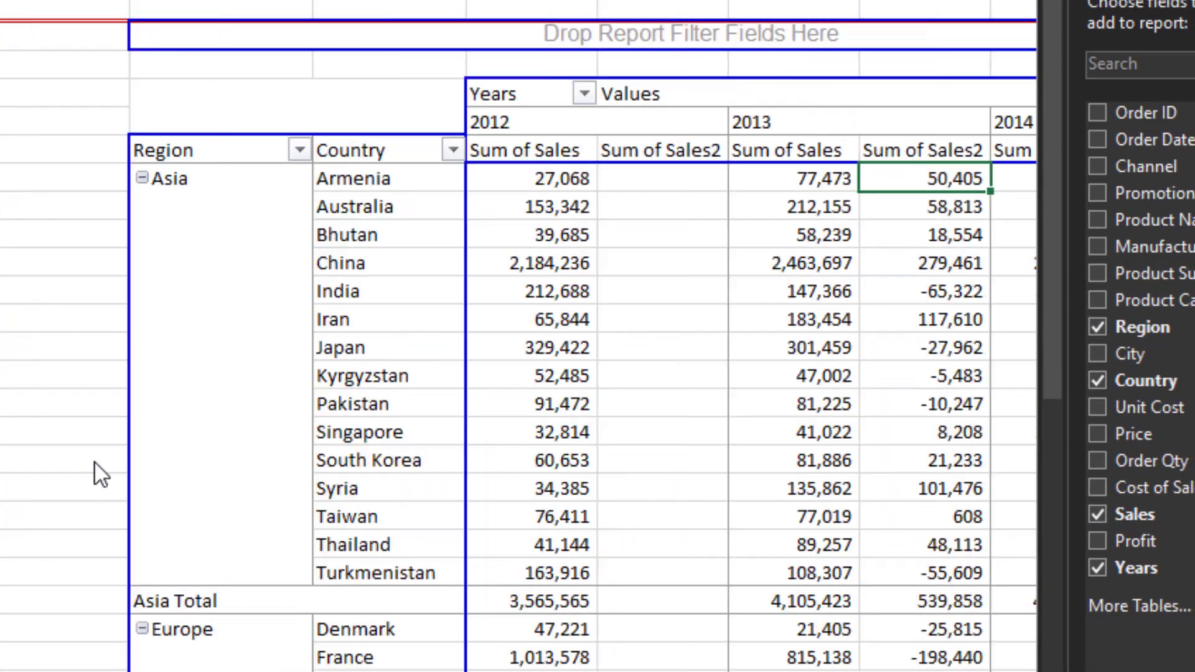
{"action": "key", "text": "Left"}
{"action": "key", "text": "Left"}
{"action": "key", "text": "Left"}
{"action": "key", "text": "Left"}
{"action": "key", "text": "Left"}
{"action": "key", "text": "Left"}
{"action": "key", "text": "Left"}
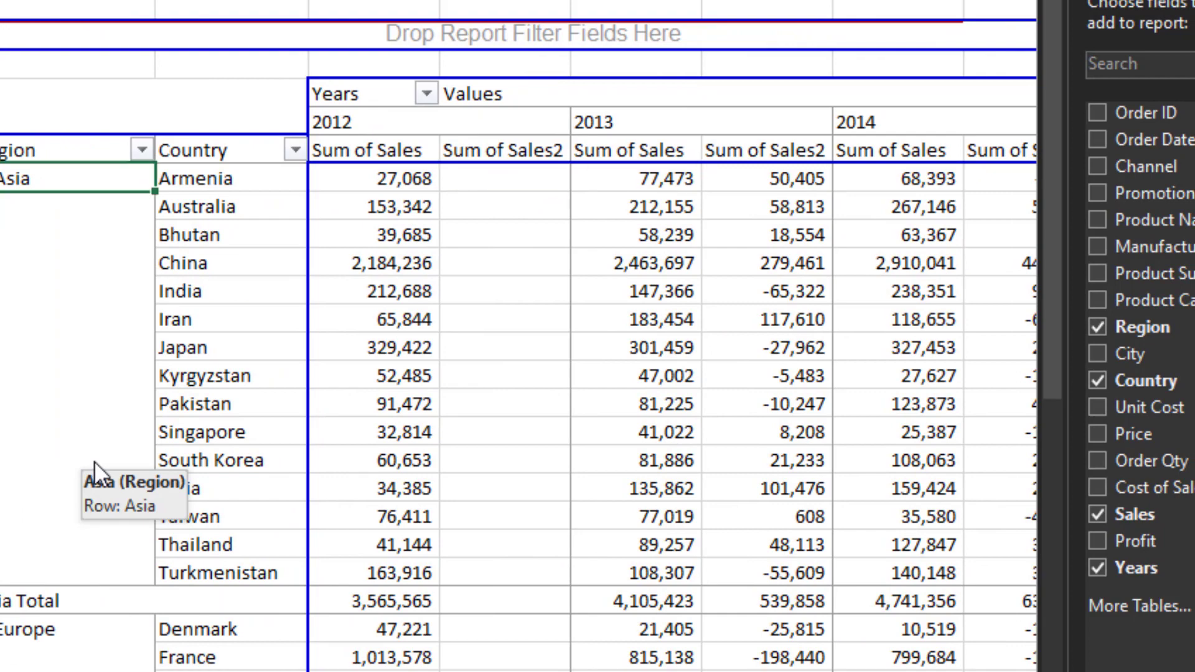
{"action": "key", "text": "Left"}
{"action": "key", "text": "Left"}
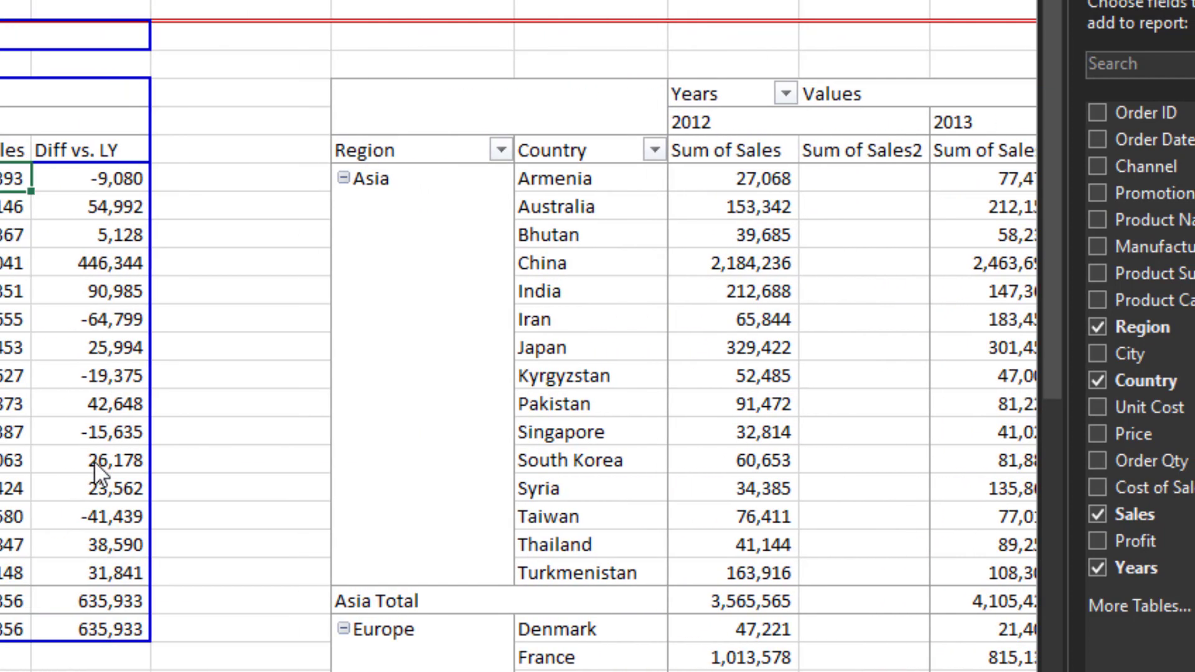
{"action": "key", "text": "Right"}
{"action": "key", "text": "Right"}
{"action": "key", "text": "Right"}
{"action": "key", "text": "Right"}
{"action": "key", "text": "Right"}
{"action": "key", "text": "Right"}
{"action": "key", "text": "Right"}
{"action": "key", "text": "Right"}
{"action": "key", "text": "Right"}
{"action": "key", "text": "Right"}
{"action": "key", "text": "Right"}
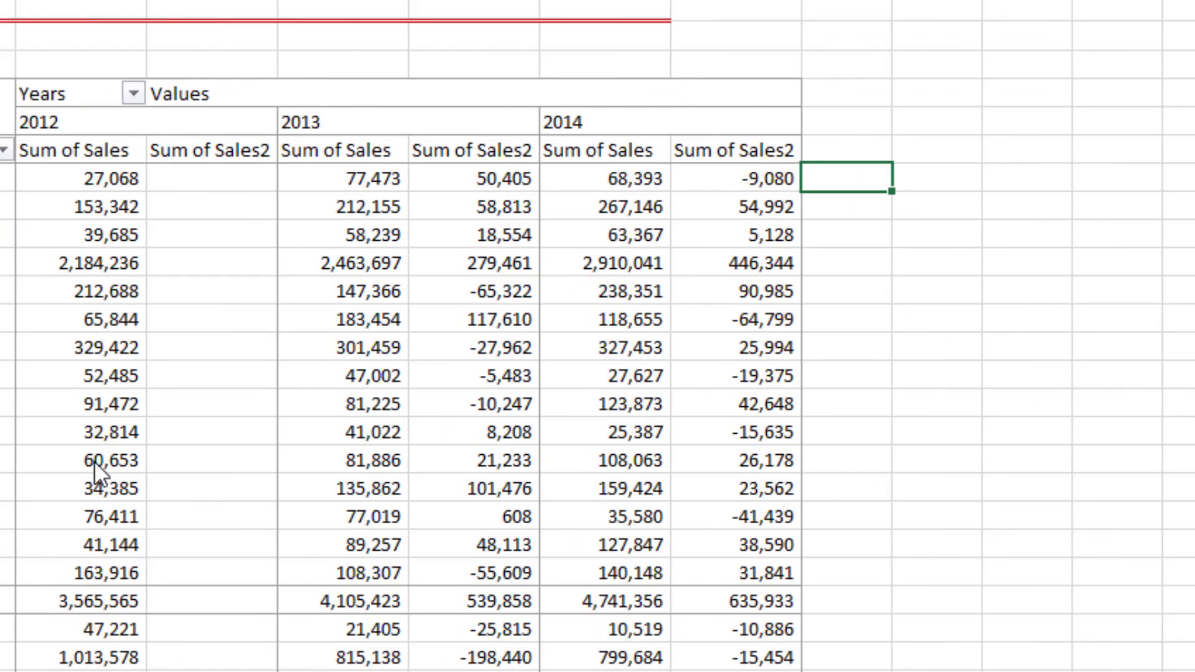
{"action": "key", "text": "Left"}
{"action": "mouse_move", "coordinate": [95, 460]}
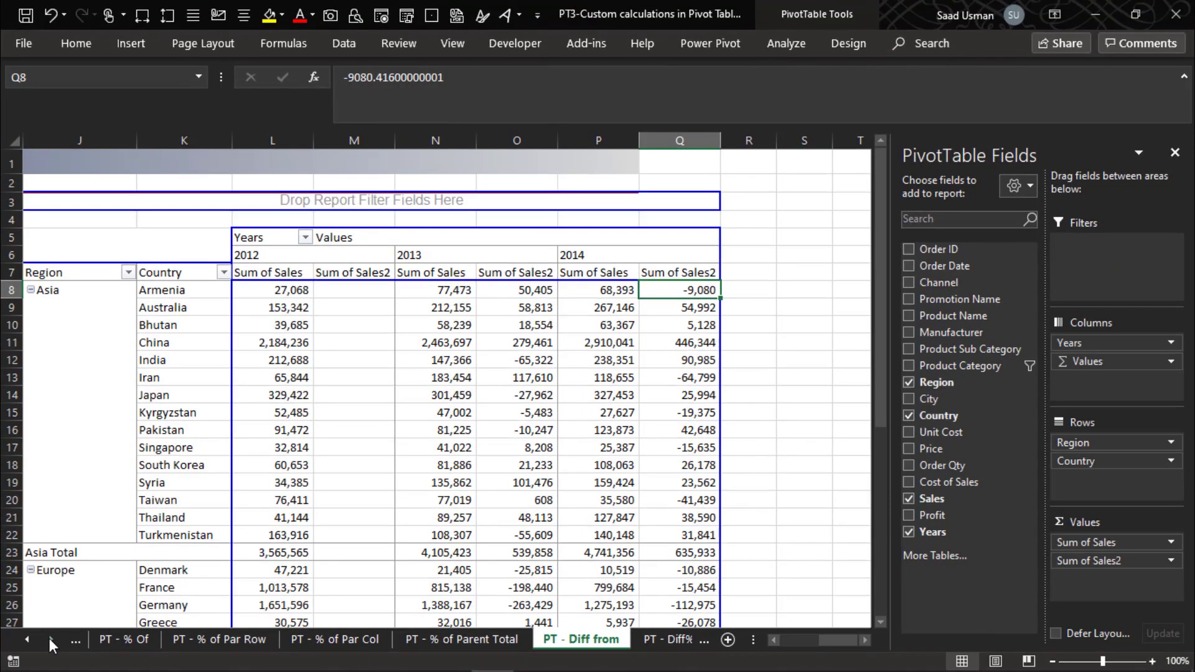
- Switch to the PT - Diff% from sheet
{"action": "left_click", "coordinate": [49, 638]}
{"action": "left_click", "coordinate": [50, 637]}
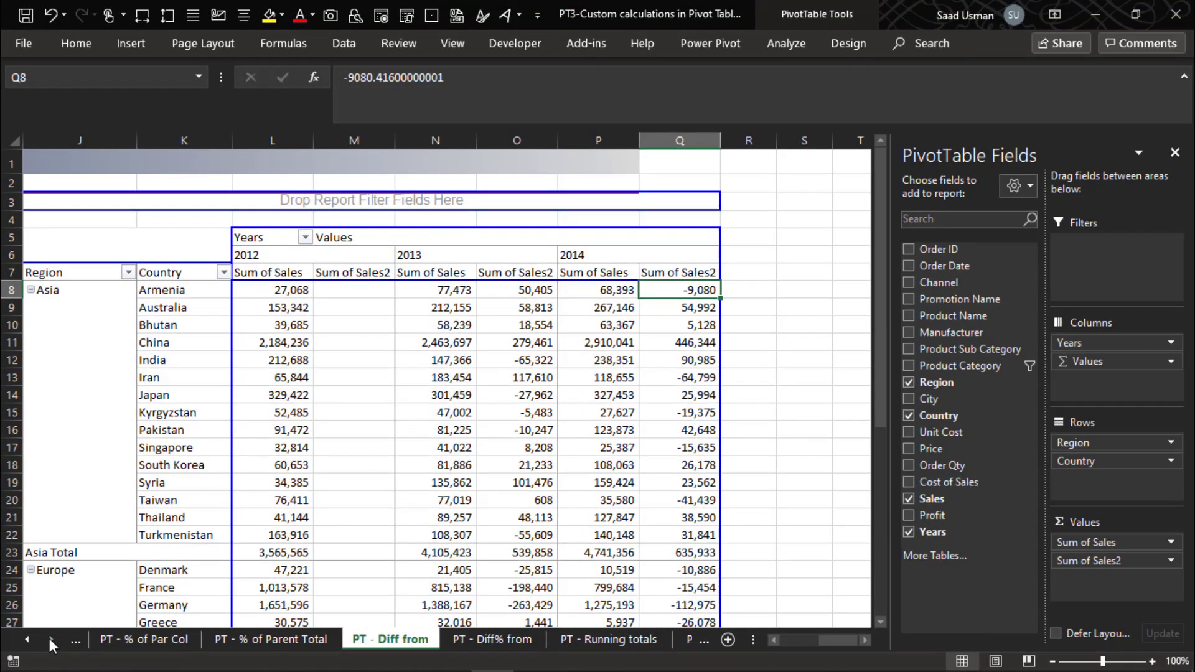
{"action": "left_click", "coordinate": [475, 643]}
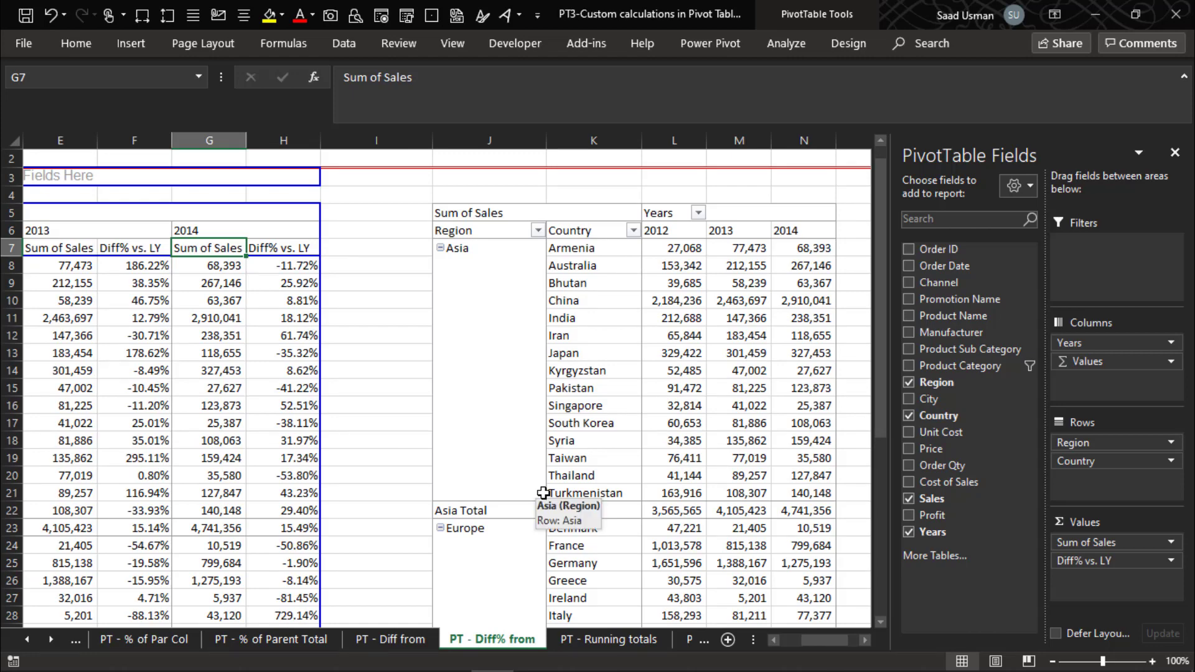
- Add Sales to the values of the second pivot table on this sheet a second time
{"action": "key", "text": "Left"}
{"action": "key", "text": "Home"}
{"action": "key", "text": "Right"}
{"action": "key", "text": "Right"}
{"action": "key", "text": "Right"}
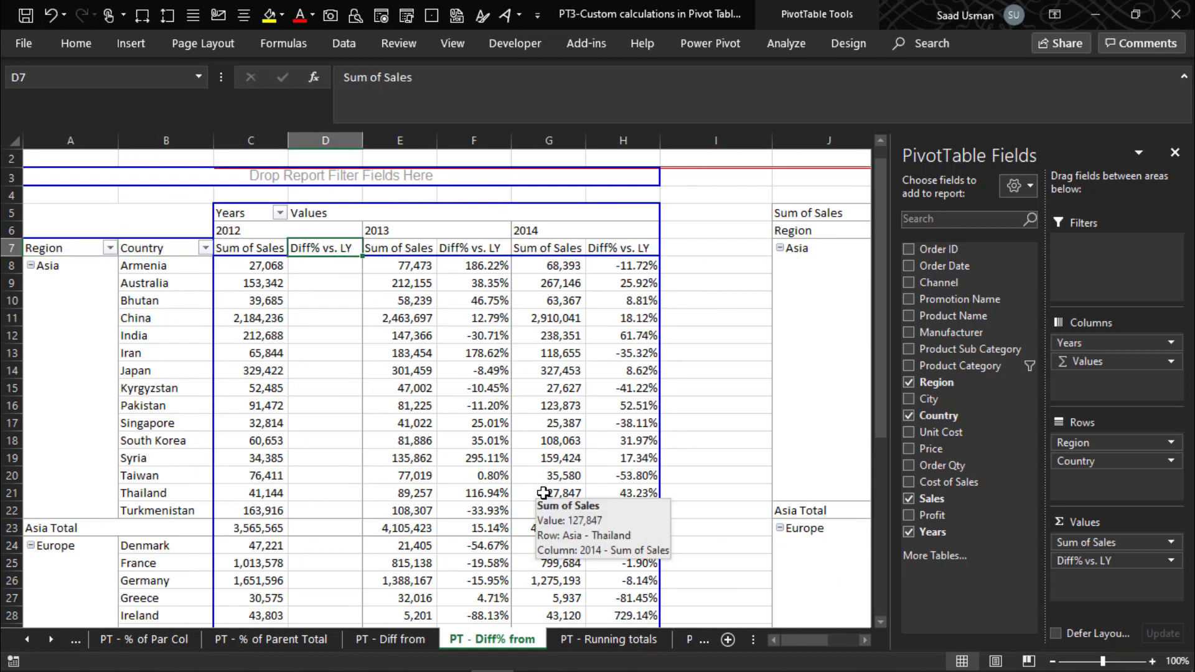
{"action": "key", "text": "Right"}
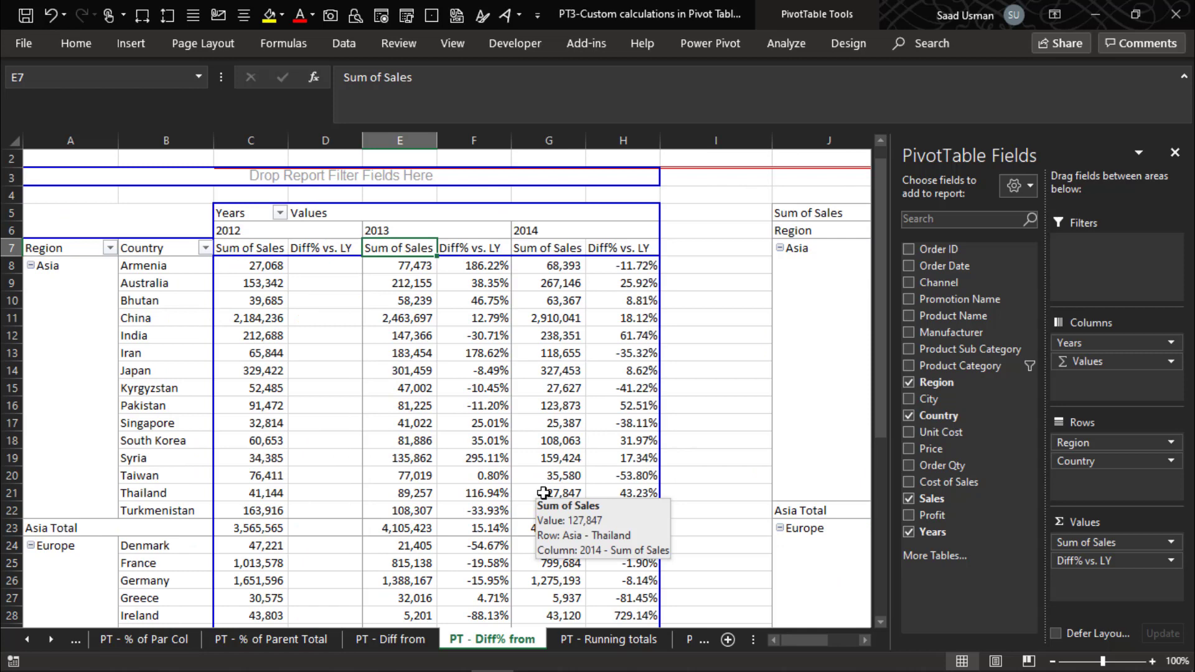
{"action": "key", "text": "Right"}
{"action": "key", "text": "Right"}
{"action": "key", "text": "Right"}
{"action": "key", "text": "Right"}
{"action": "key", "text": "Right"}
{"action": "key", "text": "Right"}
{"action": "key", "text": "Right"}
{"action": "key", "text": "Right"}
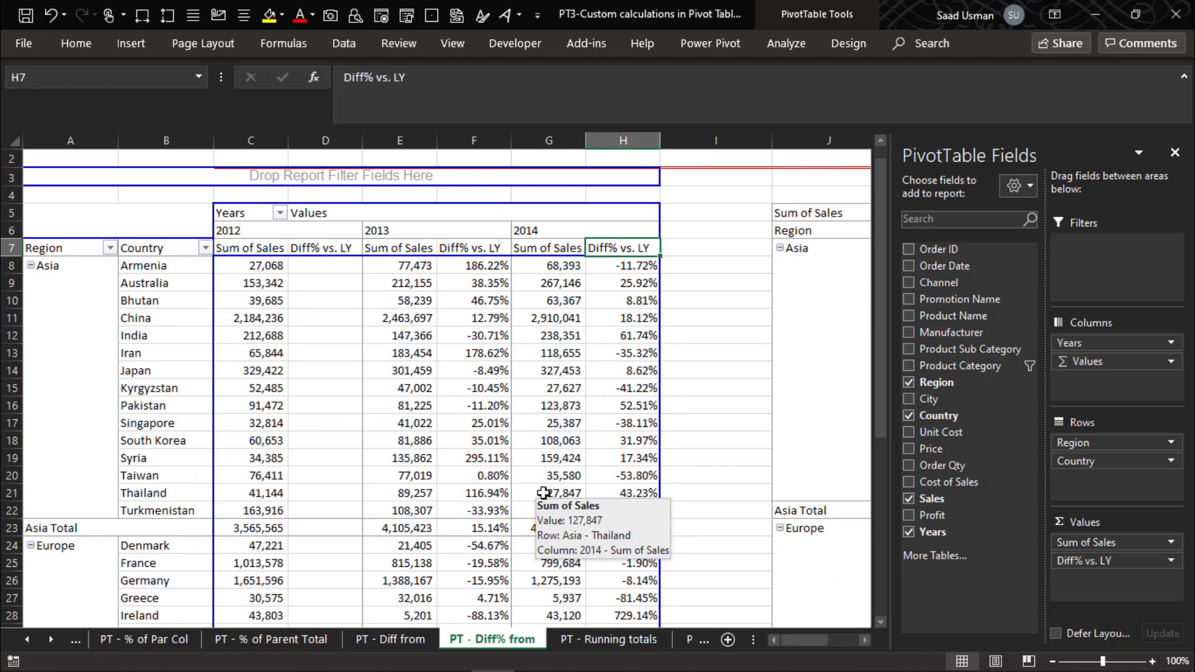
{"action": "key", "text": "Right"}
{"action": "key", "text": "Right"}
{"action": "key", "text": "Left"}
{"action": "key", "text": "Left"}
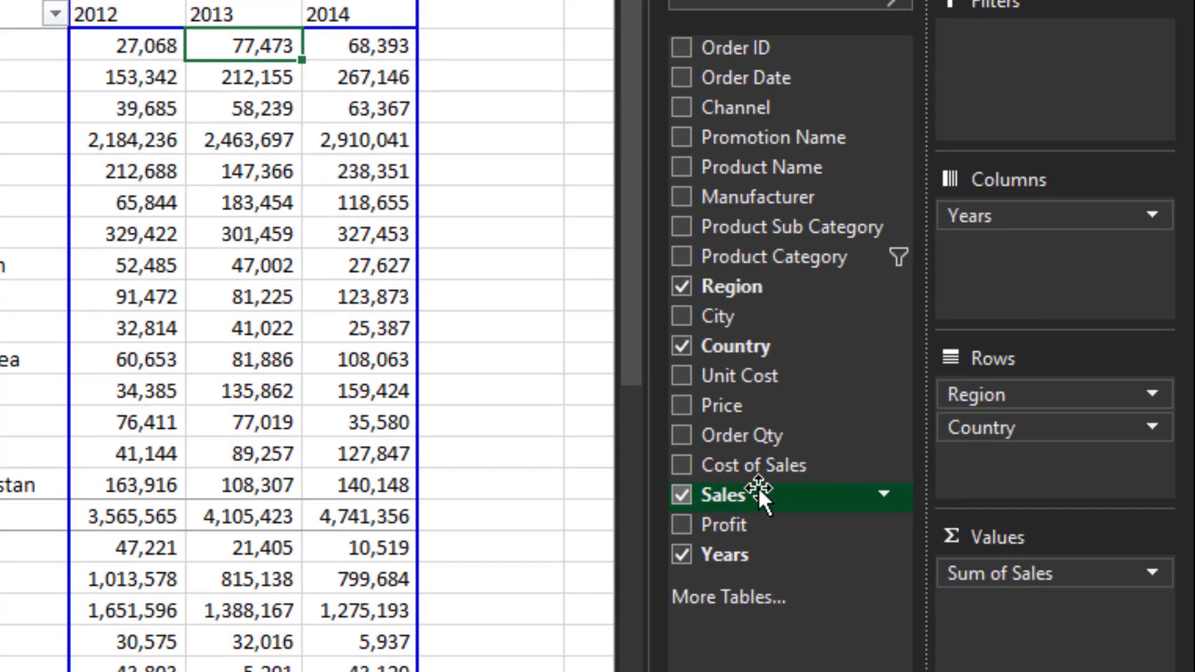
{"action": "left_click_drag", "start_coordinate": [749, 493], "coordinate": [999, 656]}
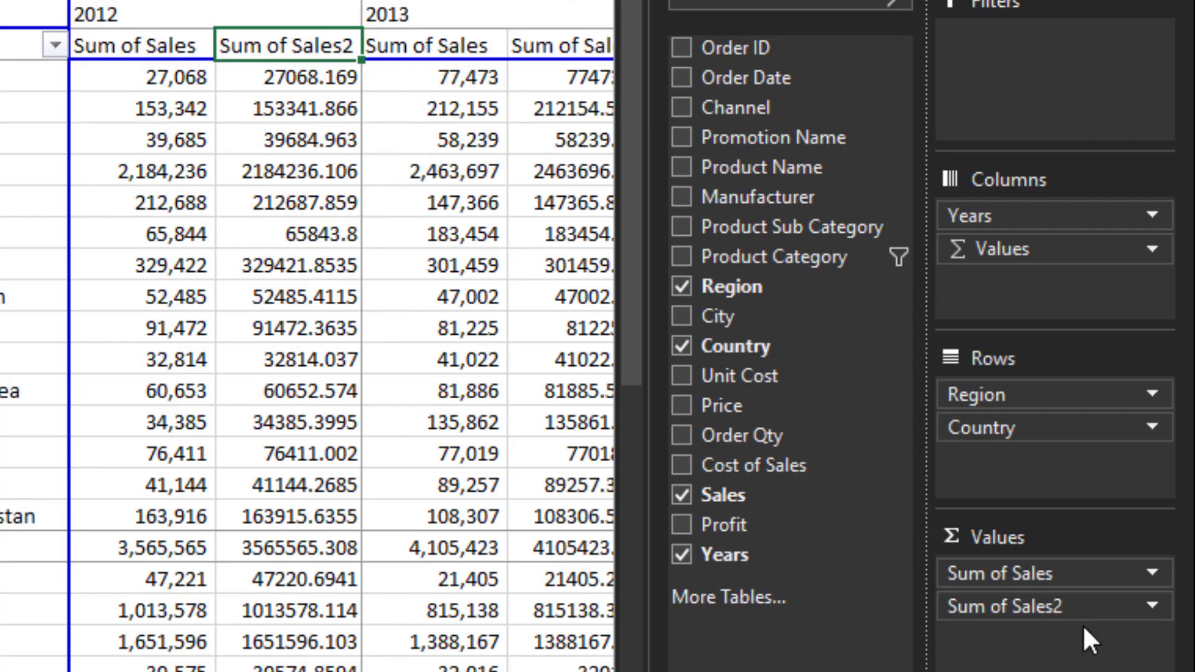
- Show Sum of Sales2 as % Difference From with Years as base field and (previous) as base item
{"action": "left_click", "coordinate": [1080, 599]}
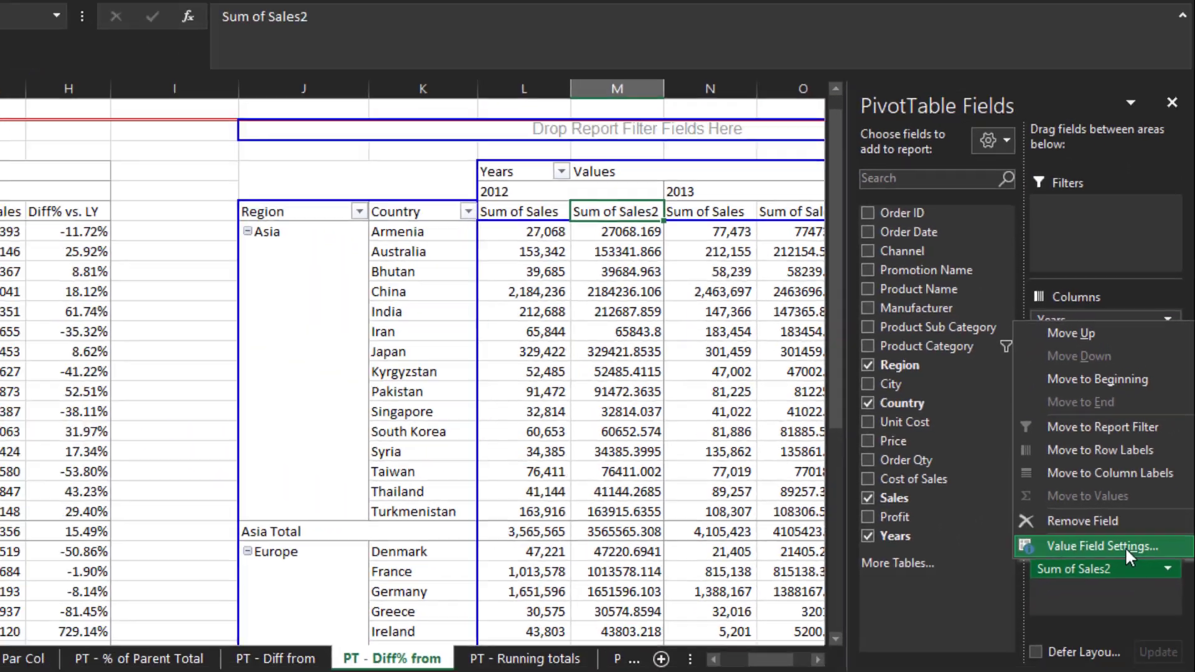
{"action": "left_click", "coordinate": [1083, 569]}
{"action": "left_click", "coordinate": [241, 293]}
{"action": "left_click", "coordinate": [388, 336]}
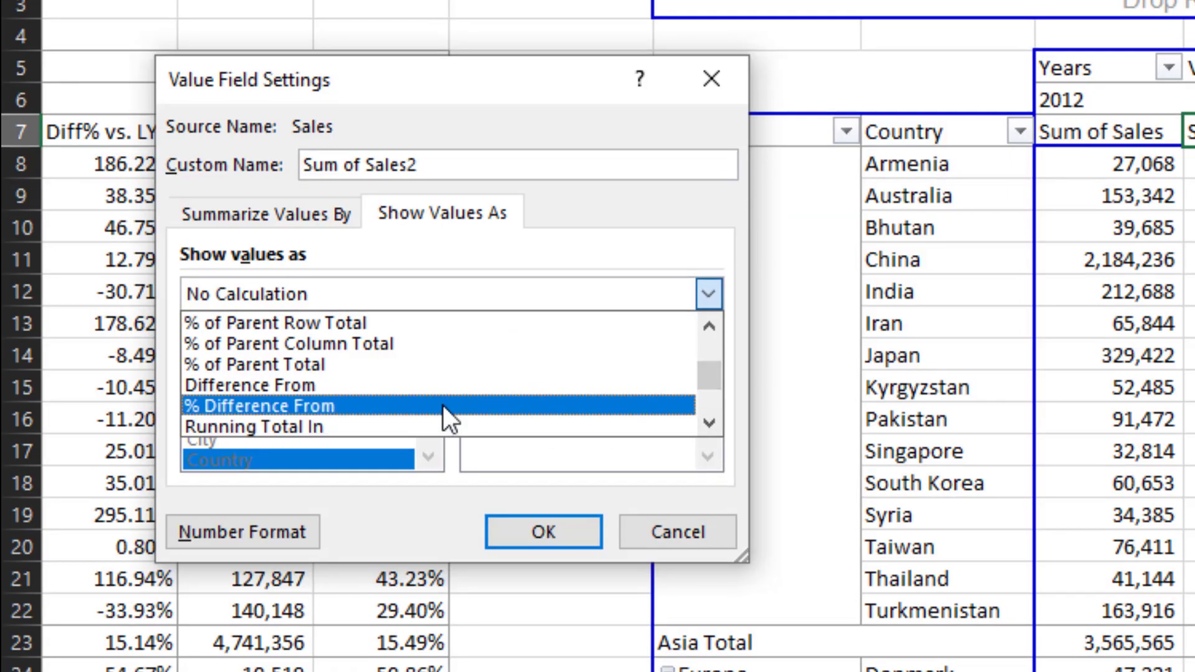
{"action": "left_click", "coordinate": [242, 397]}
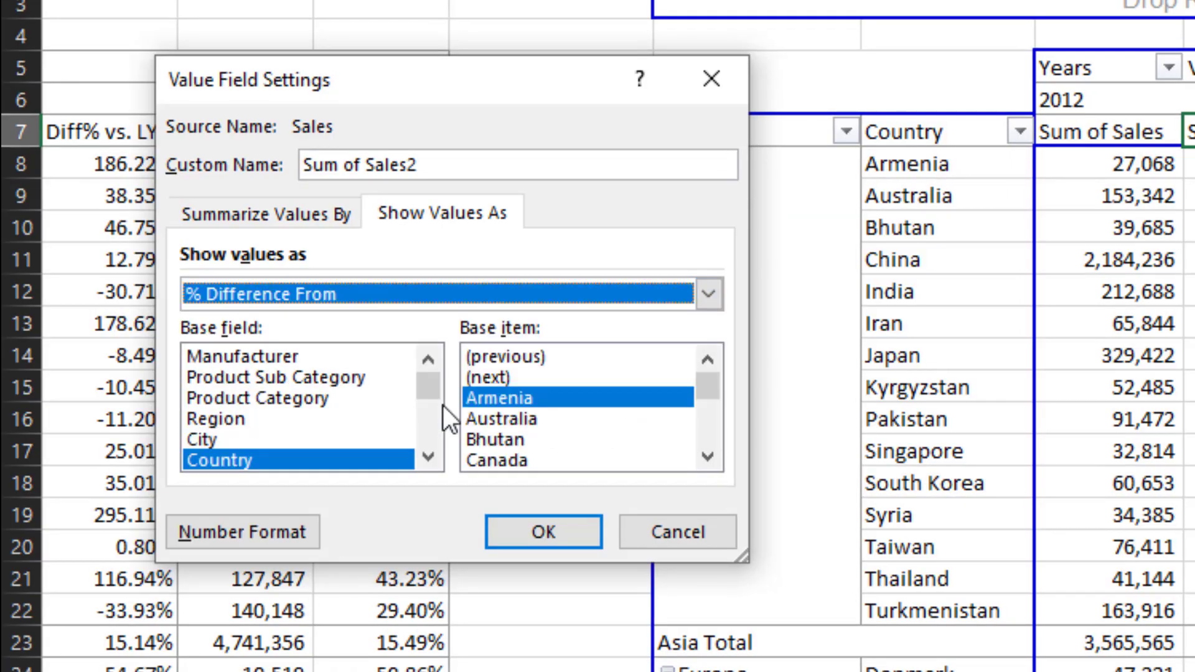
{"action": "left_click_drag", "start_coordinate": [427, 391], "coordinate": [450, 487]}
{"action": "left_click", "coordinate": [308, 461]}
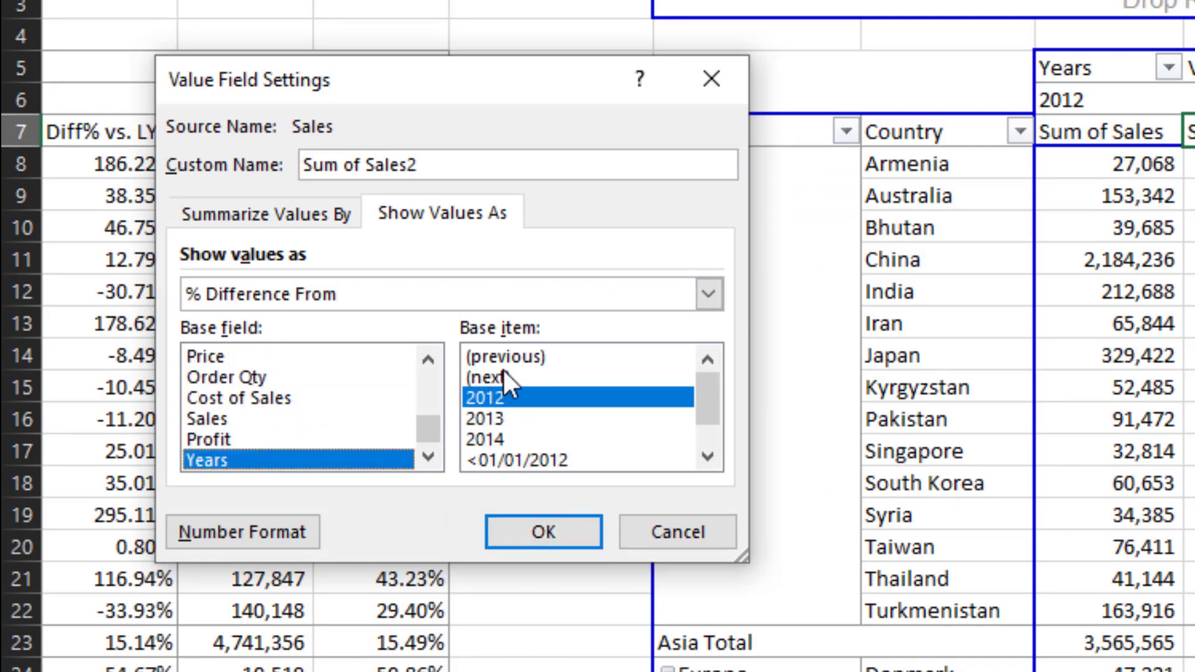
{"action": "left_click", "coordinate": [516, 360]}
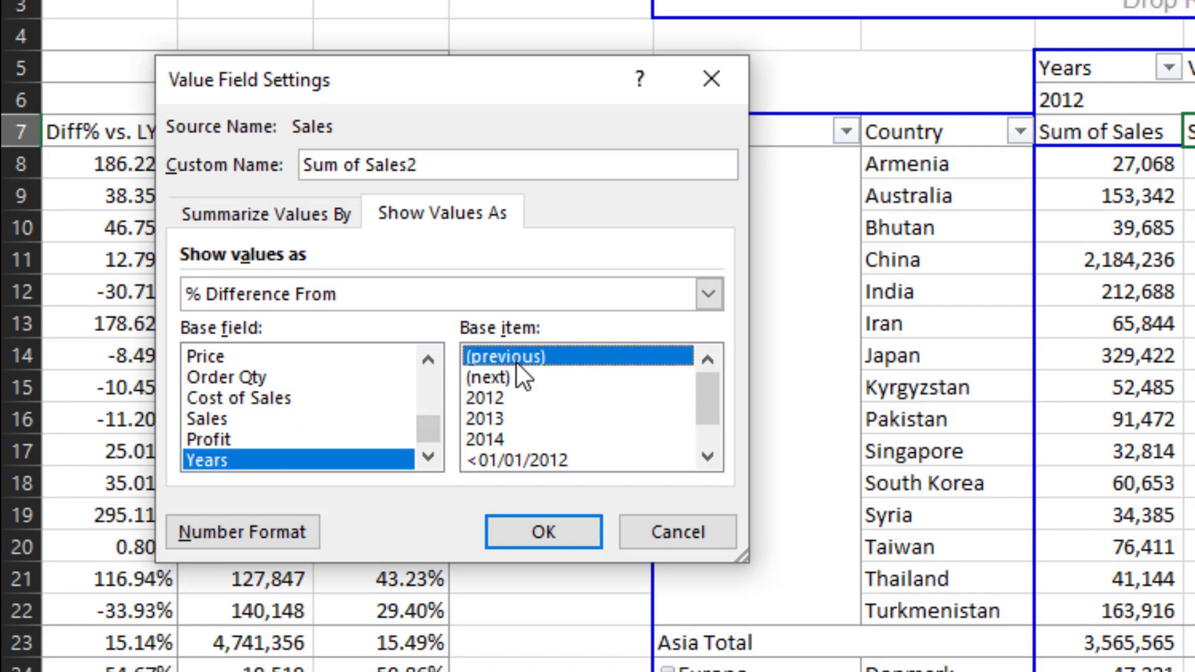
{"action": "left_click", "coordinate": [530, 536]}
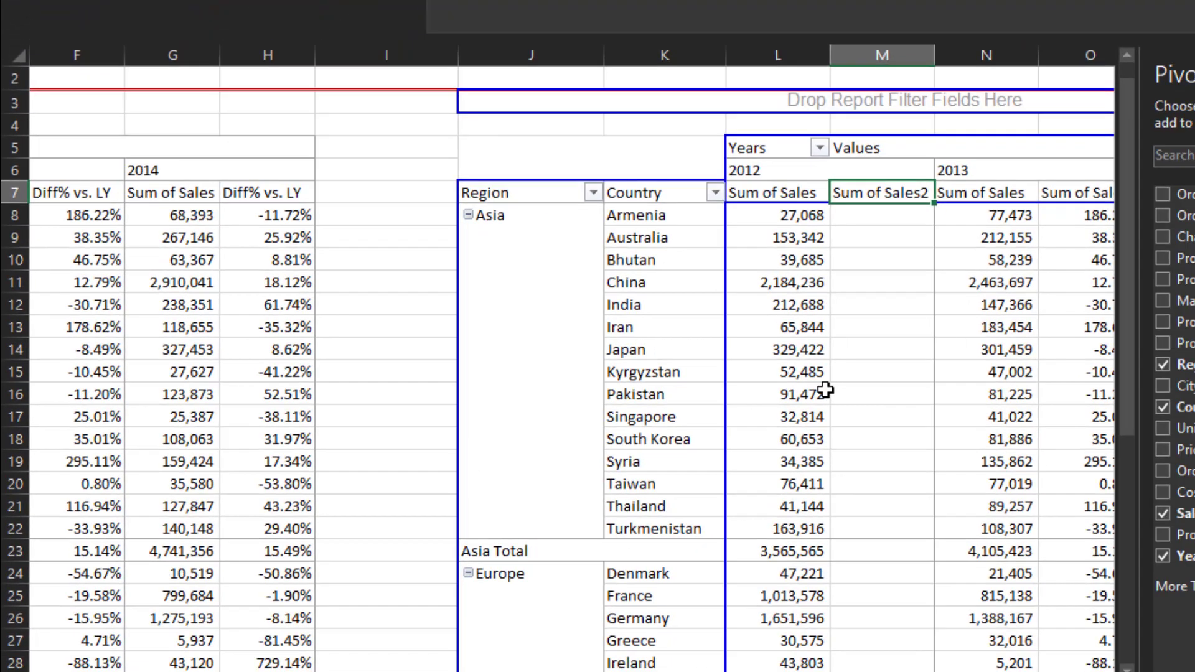
- Compare the Sum of Sales2 percentage differences in the 2013 and 2014 columns with the first pivot table's Diff% vs. LY values
{"action": "key", "text": "Right"}
{"action": "key", "text": "Right"}
{"action": "key", "text": "Down"}
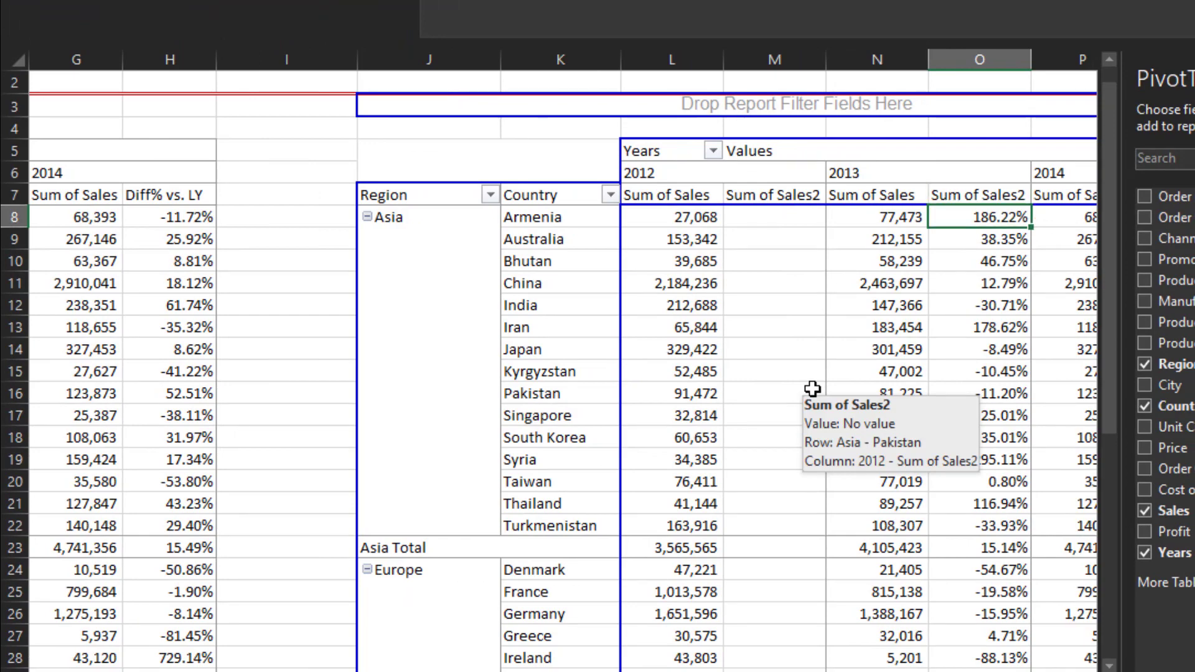
{"action": "key", "text": "Left"}
{"action": "key", "text": "Left"}
{"action": "key", "text": "Left"}
{"action": "key", "text": "Down"}
{"action": "key", "text": "Down"}
{"action": "key", "text": "Down"}
{"action": "key", "text": "Down"}
{"action": "key", "text": "Down"}
{"action": "key", "text": "Down"}
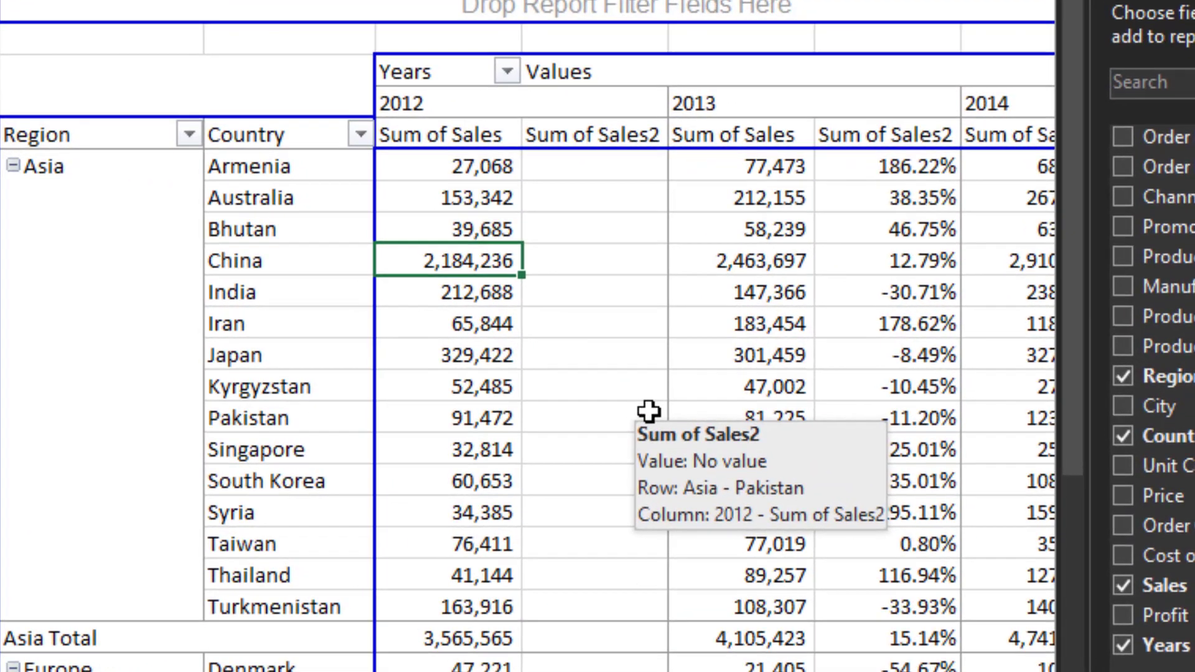
{"action": "key", "text": "Down"}
{"action": "key", "text": "Down"}
{"action": "key", "text": "Down"}
{"action": "key", "text": "Down"}
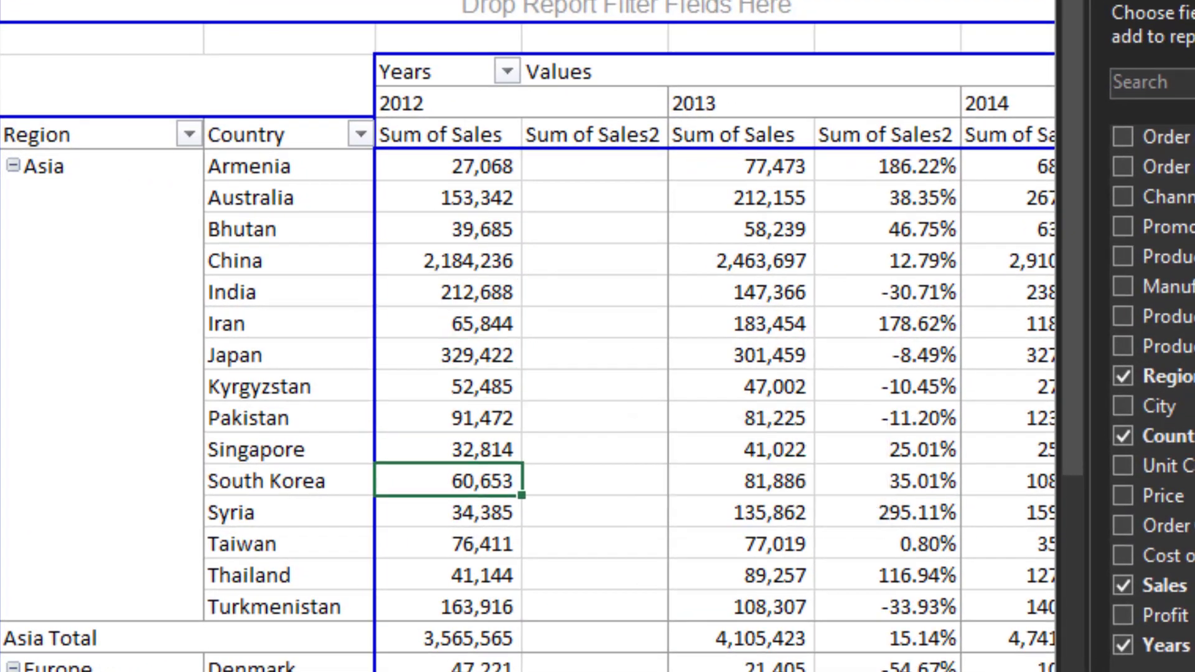
{"action": "key", "text": "Up"}
{"action": "key", "text": "Up"}
{"action": "key", "text": "Right"}
{"action": "key", "text": "Right"}
{"action": "key", "text": "Right"}
{"action": "key", "text": "Right"}
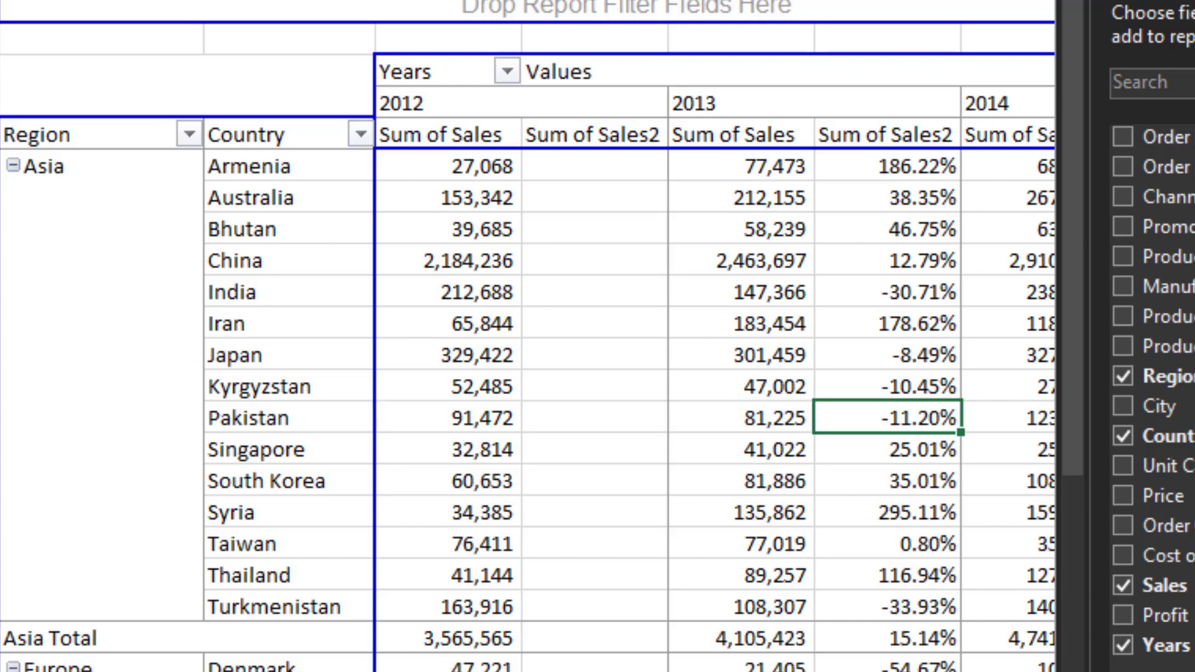
{"action": "key", "text": "Right"}
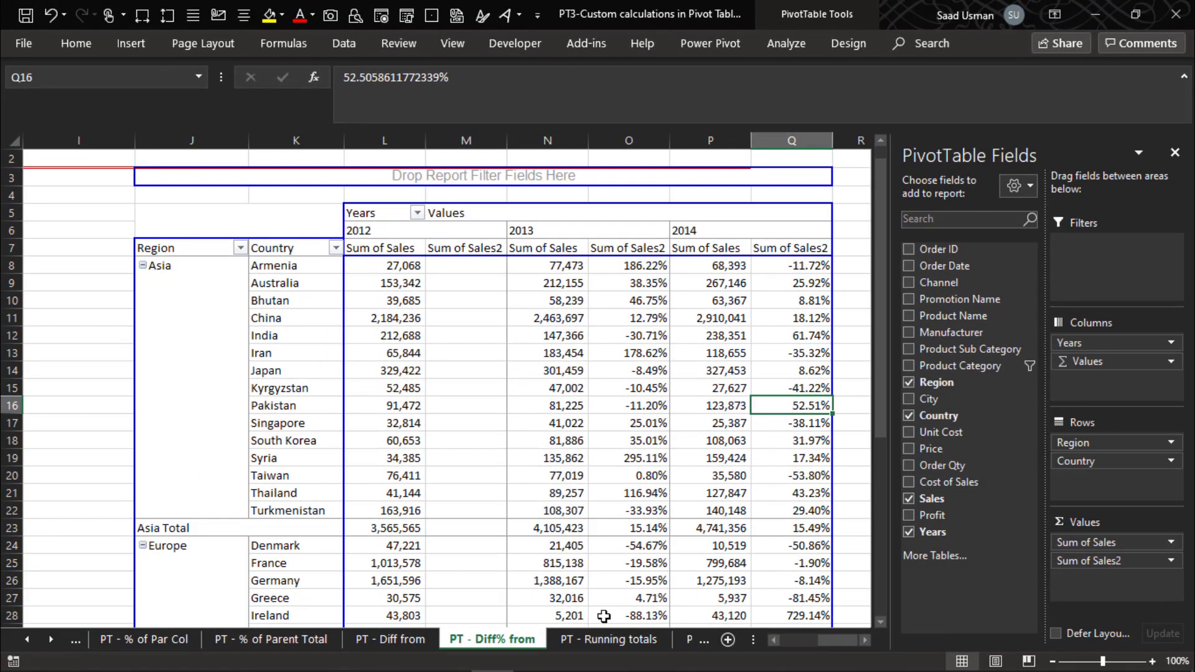
- Switch to the PT - Running totals sheet and examine the first pivot table's Sum of Sales and Running totals columns
{"action": "left_click", "coordinate": [596, 641]}
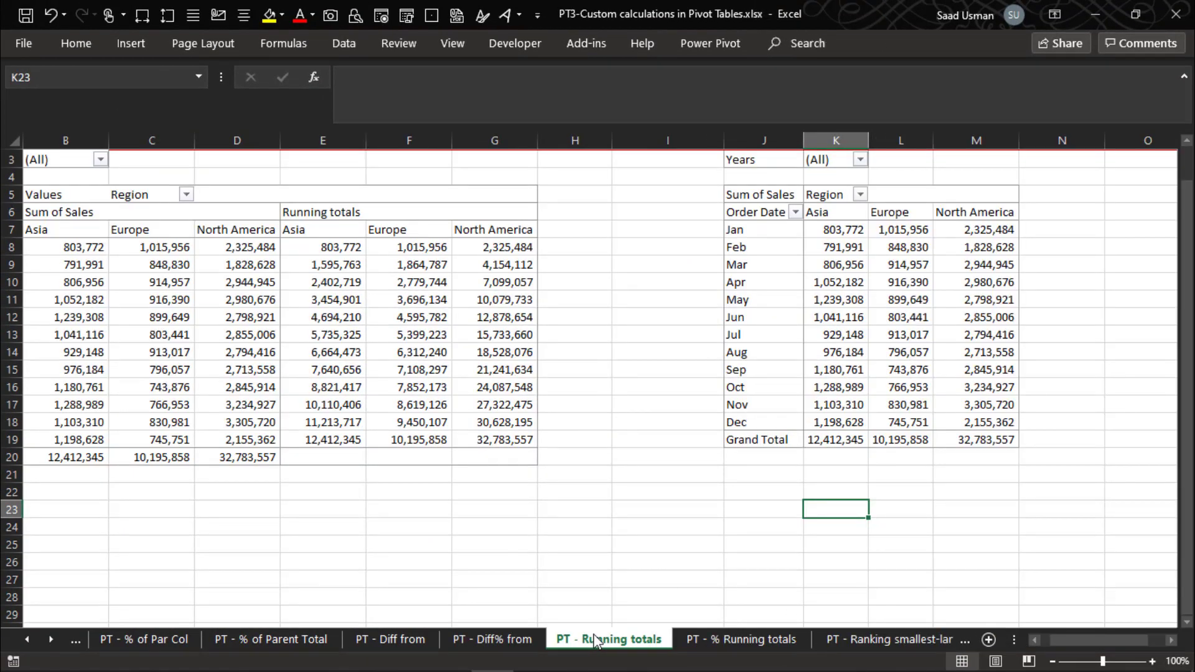
{"action": "key", "text": "Left"}
{"action": "key", "text": "Left"}
{"action": "key", "text": "Left"}
{"action": "key", "text": "Left"}
{"action": "key", "text": "Left"}
{"action": "key", "text": "Left"}
{"action": "key", "text": "Left"}
{"action": "key", "text": "Left"}
{"action": "key", "text": "Left"}
{"action": "key", "text": "Left"}
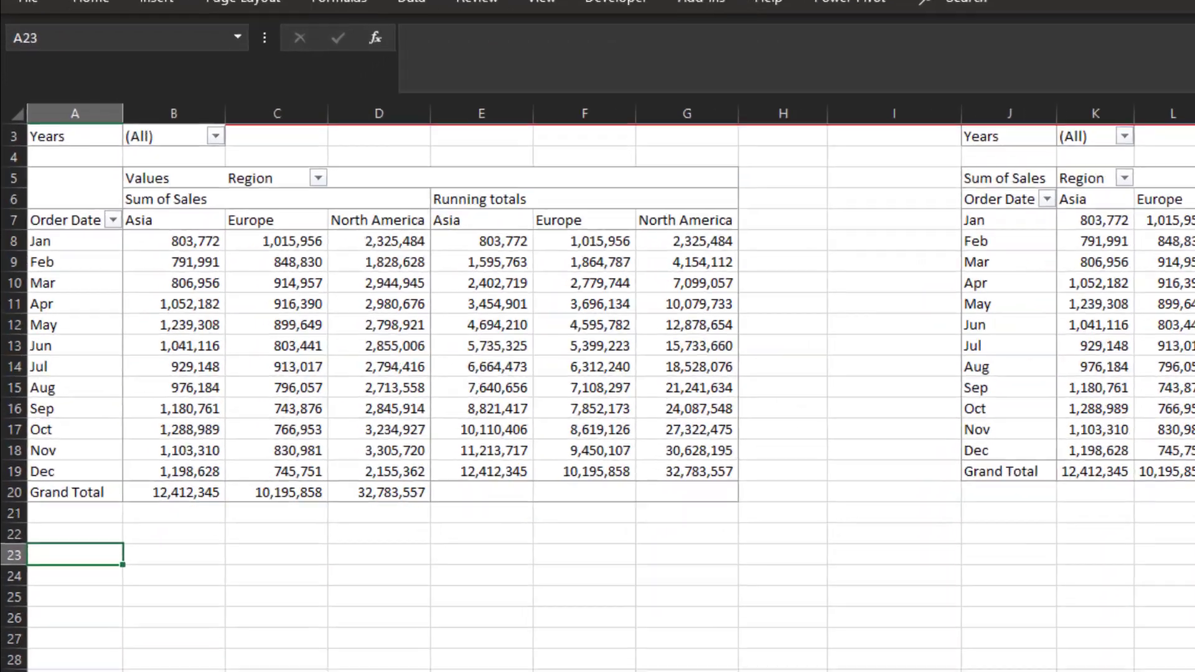
{"action": "key", "text": "Up"}
{"action": "key", "text": "Up"}
{"action": "key", "text": "Up"}
{"action": "key", "text": "Up"}
{"action": "key", "text": "Up"}
{"action": "key", "text": "Up"}
{"action": "key", "text": "Up"}
{"action": "key", "text": "Up"}
{"action": "key", "text": "Up"}
{"action": "key", "text": "Up"}
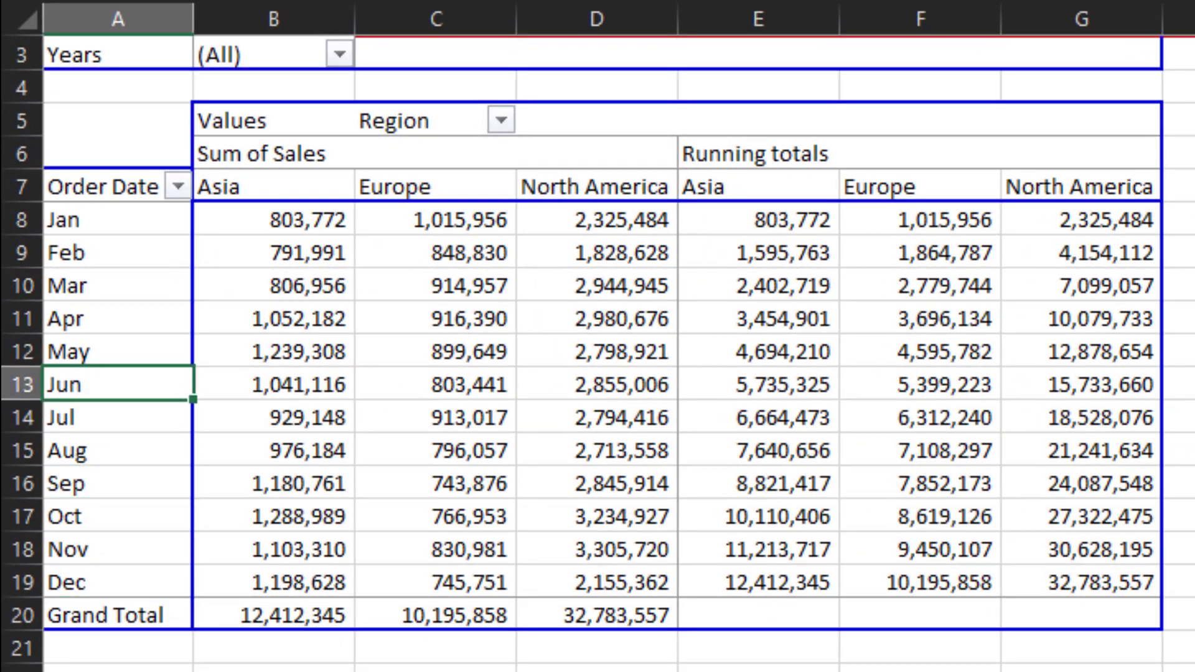
{"action": "key", "text": "Up"}
{"action": "key", "text": "Up"}
{"action": "key", "text": "Up"}
{"action": "key", "text": "Up"}
{"action": "key", "text": "Up"}
{"action": "key", "text": "Up"}
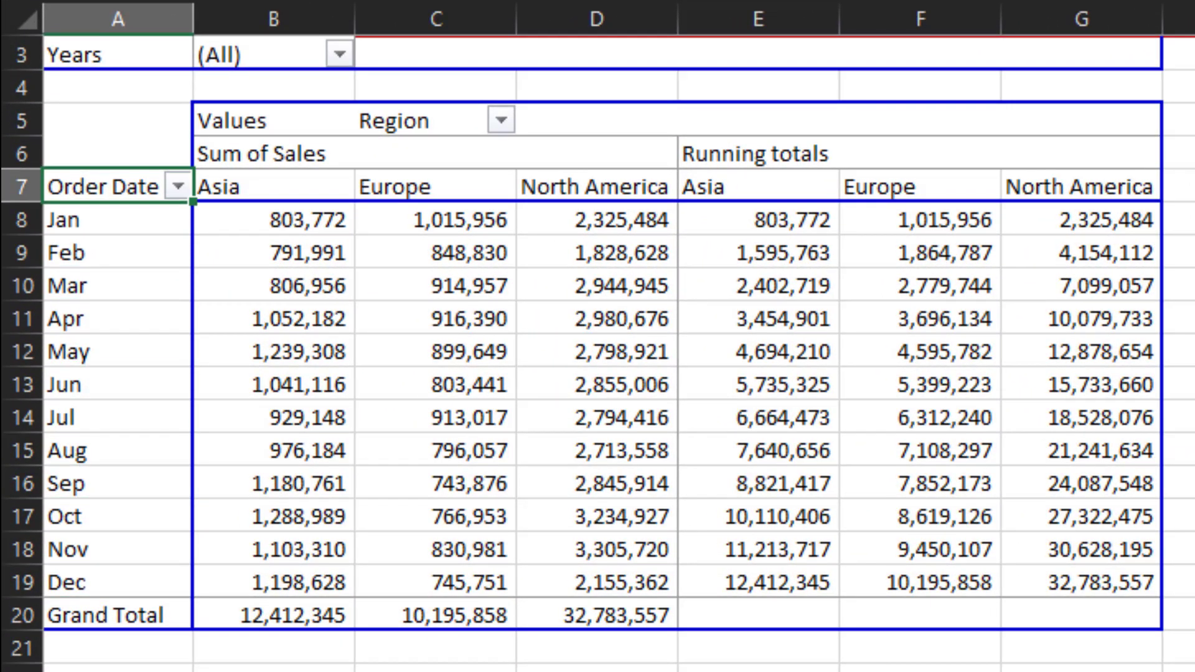
{"action": "key", "text": "Right"}
{"action": "key", "text": "Right"}
{"action": "key", "text": "Right"}
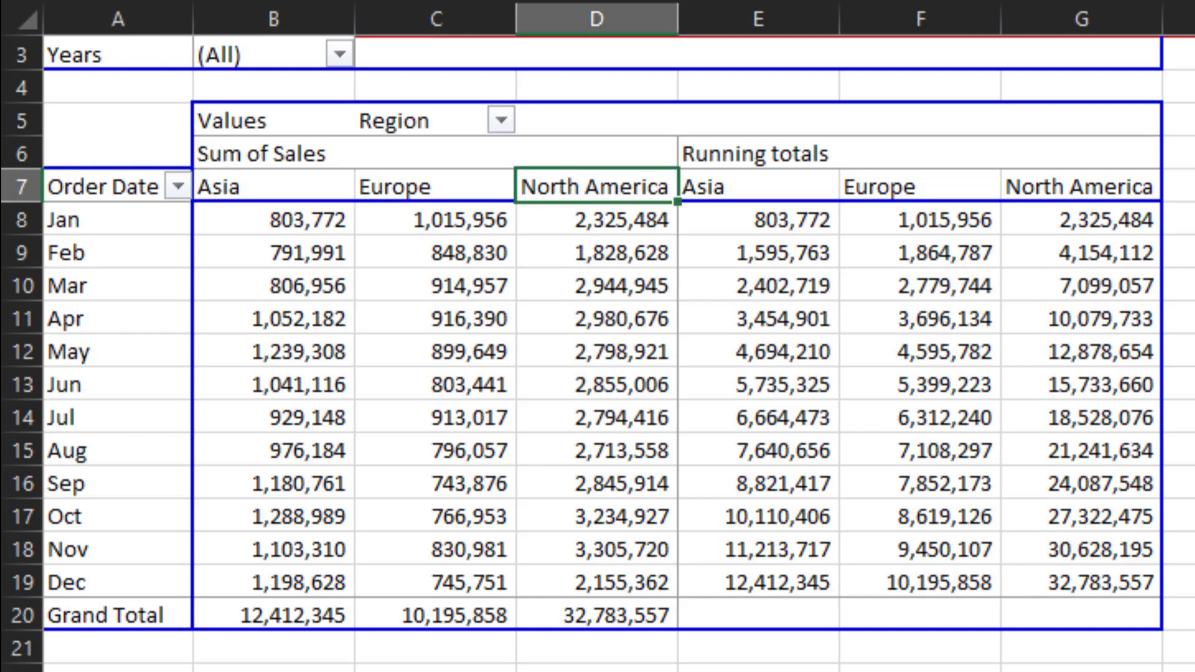
{"action": "key", "text": "Left"}
{"action": "key", "text": "Left"}
{"action": "key", "text": "Left"}
{"action": "key", "text": "Down"}
{"action": "key", "text": "Down"}
{"action": "key", "text": "Down"}
{"action": "key", "text": "Down"}
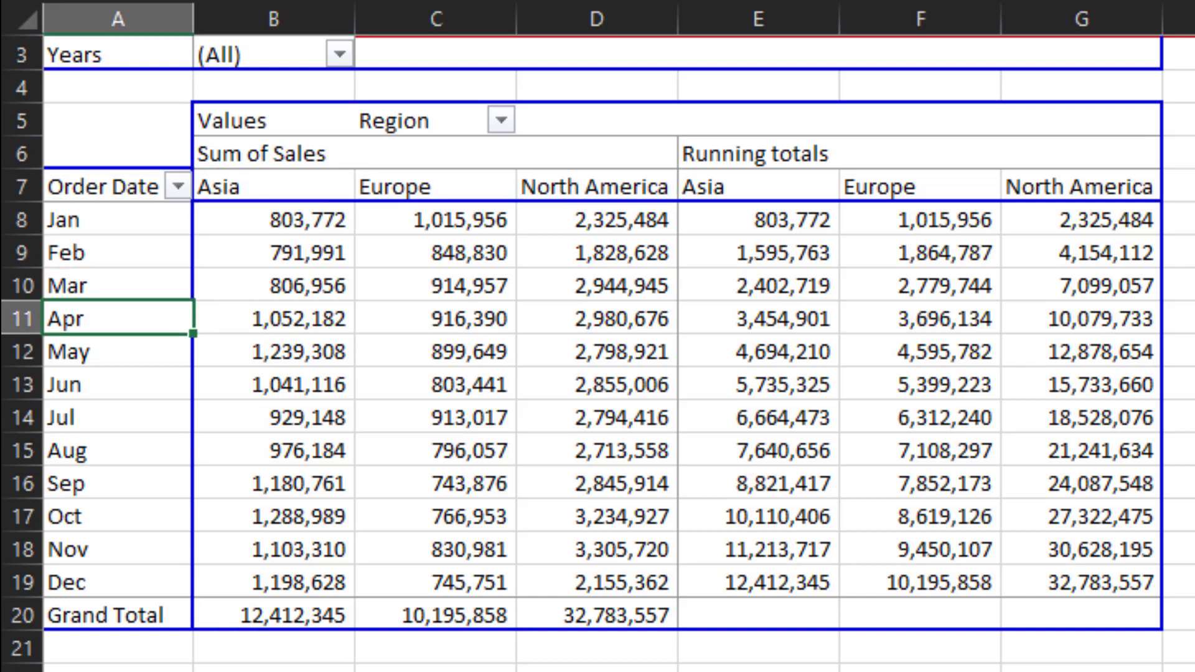
{"action": "key", "text": "Down"}
{"action": "key", "text": "Down"}
{"action": "key", "text": "Down"}
{"action": "key", "text": "Down"}
{"action": "key", "text": "Up"}
{"action": "key", "text": "Up"}
{"action": "key", "text": "Up"}
{"action": "key", "text": "Up"}
{"action": "key", "text": "Up"}
{"action": "key", "text": "Up"}
{"action": "key", "text": "Up"}
{"action": "key", "text": "Up"}
{"action": "key", "text": "Up"}
{"action": "key", "text": "Up"}
{"action": "key", "text": "Up"}
{"action": "key", "text": "Up"}
{"action": "key", "text": "Up"}
{"action": "key", "text": "Up"}
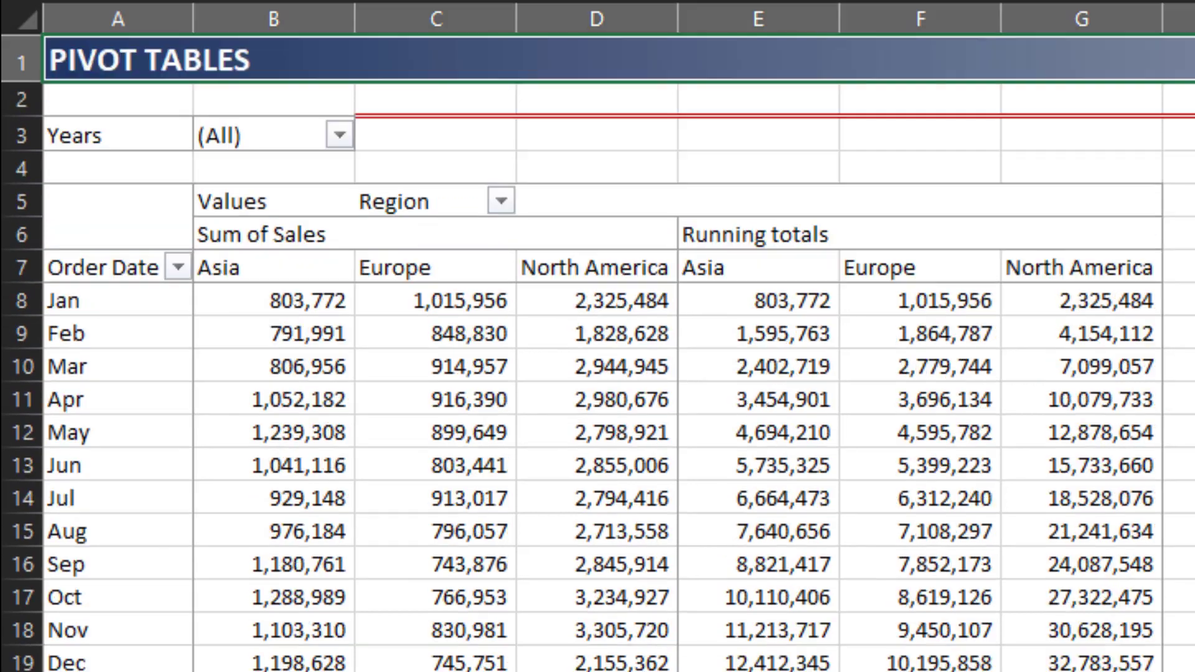
{"action": "key", "text": "Right"}
{"action": "key", "text": "Down"}
{"action": "key", "text": "Down"}
{"action": "key", "text": "ctrl+Left"}
{"action": "key", "text": "ctrl+Left"}
{"action": "key", "text": "ctrl+Left"}
{"action": "key", "text": "ctrl+Left"}
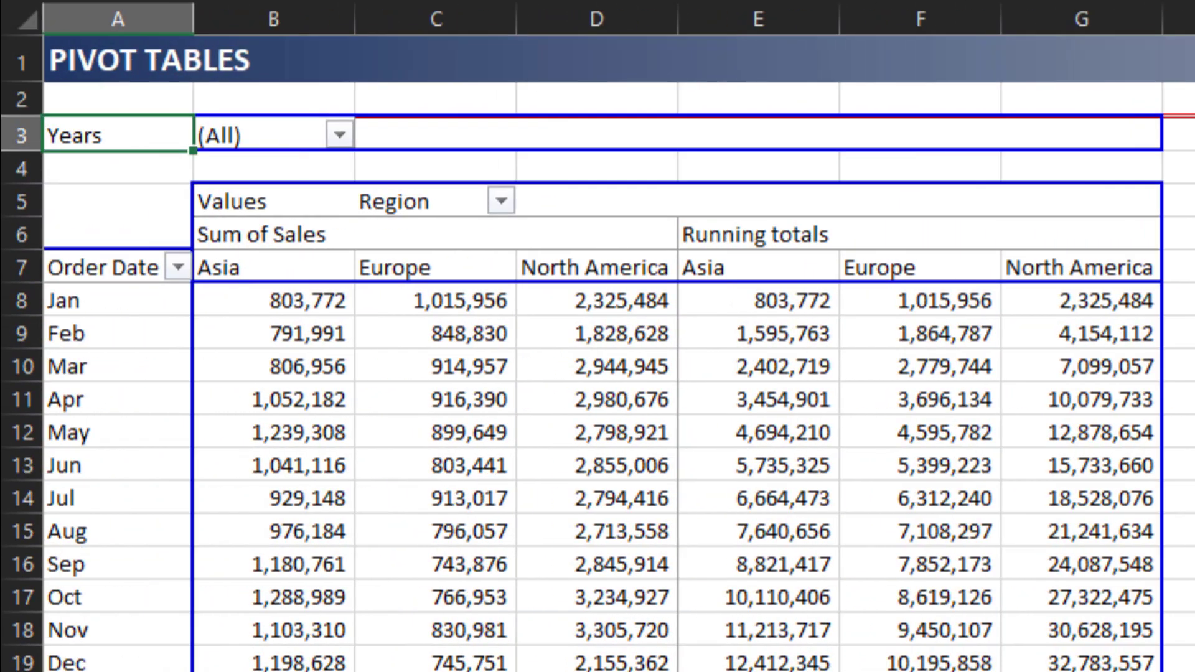
- Filter the first pivot table's Years field to 2014
{"action": "left_click", "coordinate": [339, 136]}
{"action": "left_click", "coordinate": [74, 299]}
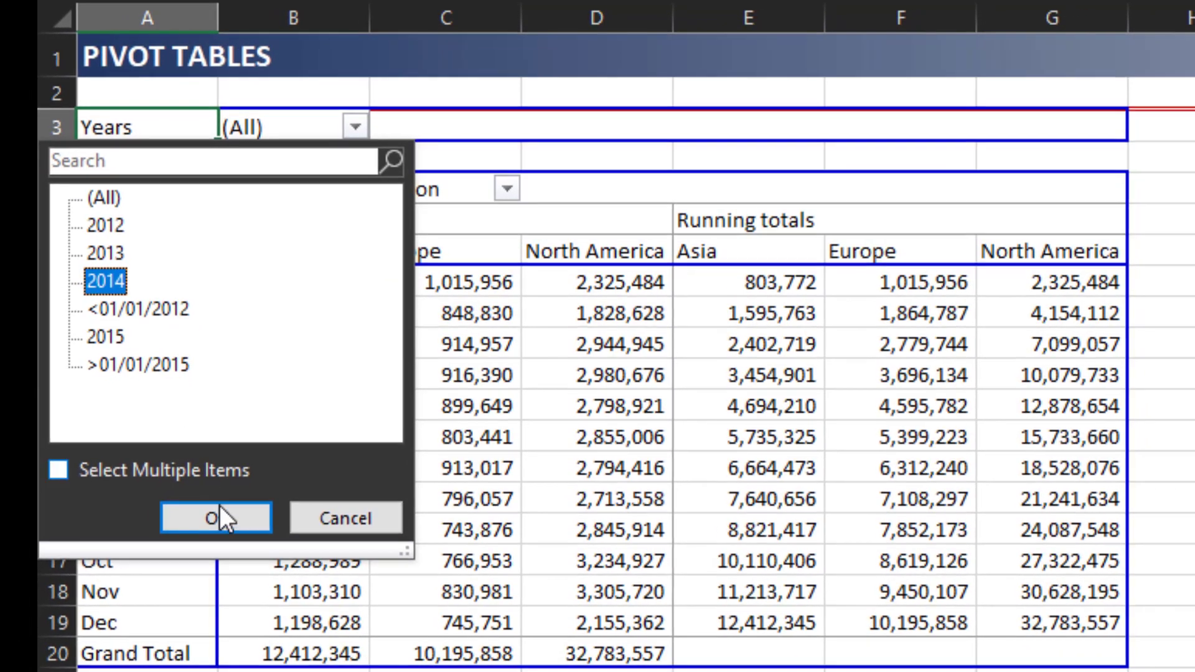
{"action": "left_click", "coordinate": [197, 553]}
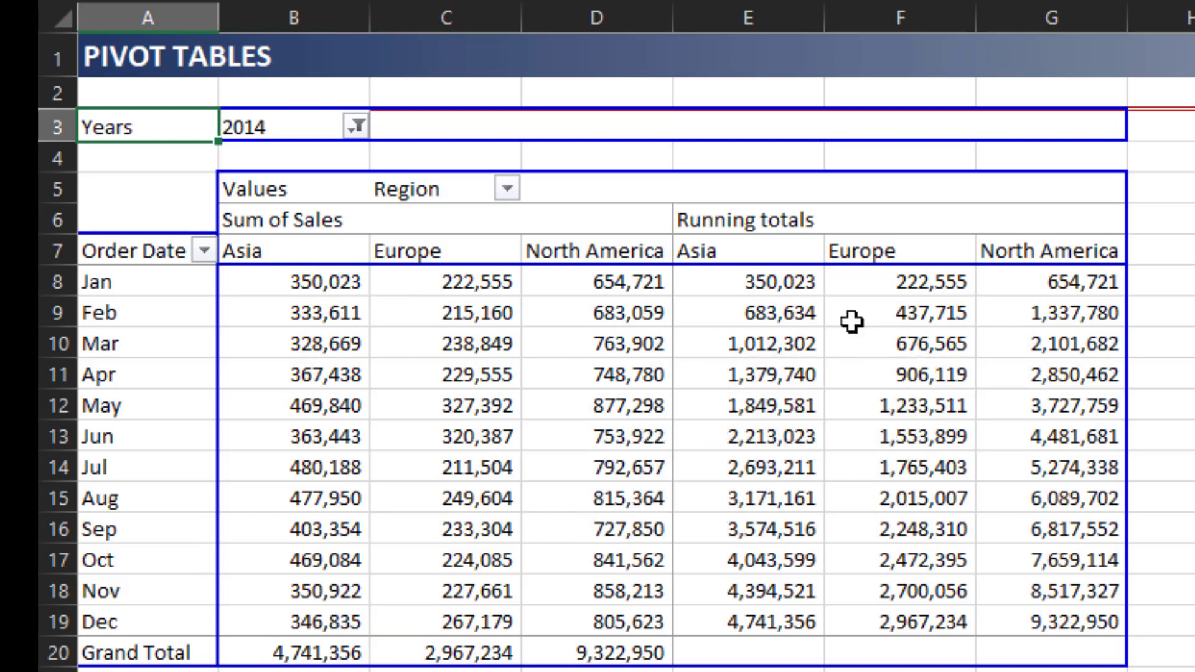
- Examine how the Running totals for each region accumulate the monthly sales through the year
{"action": "mouse_move", "coordinate": [846, 348]}
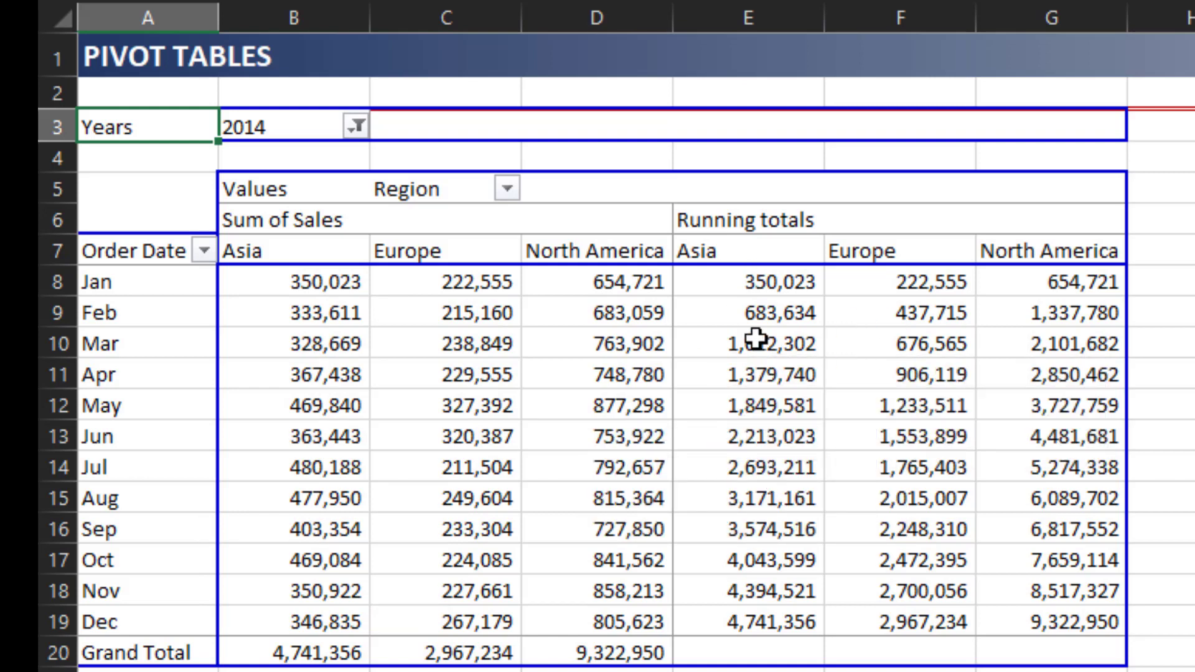
{"action": "mouse_move", "coordinate": [764, 332]}
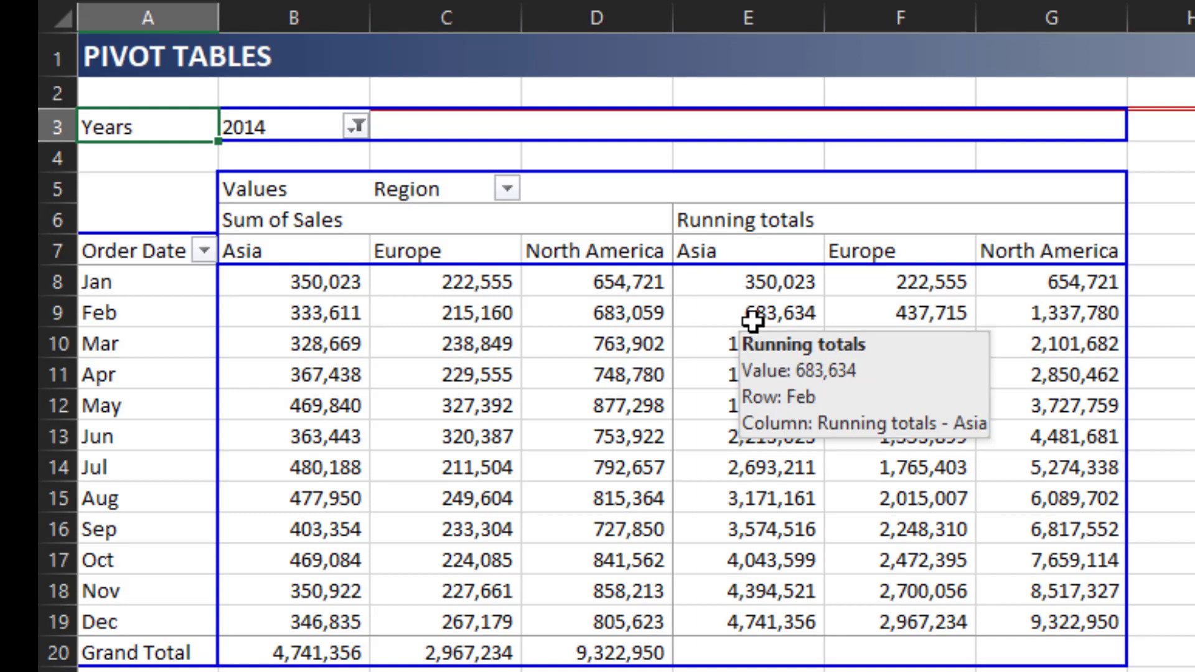
{"action": "left_click", "coordinate": [785, 281]}
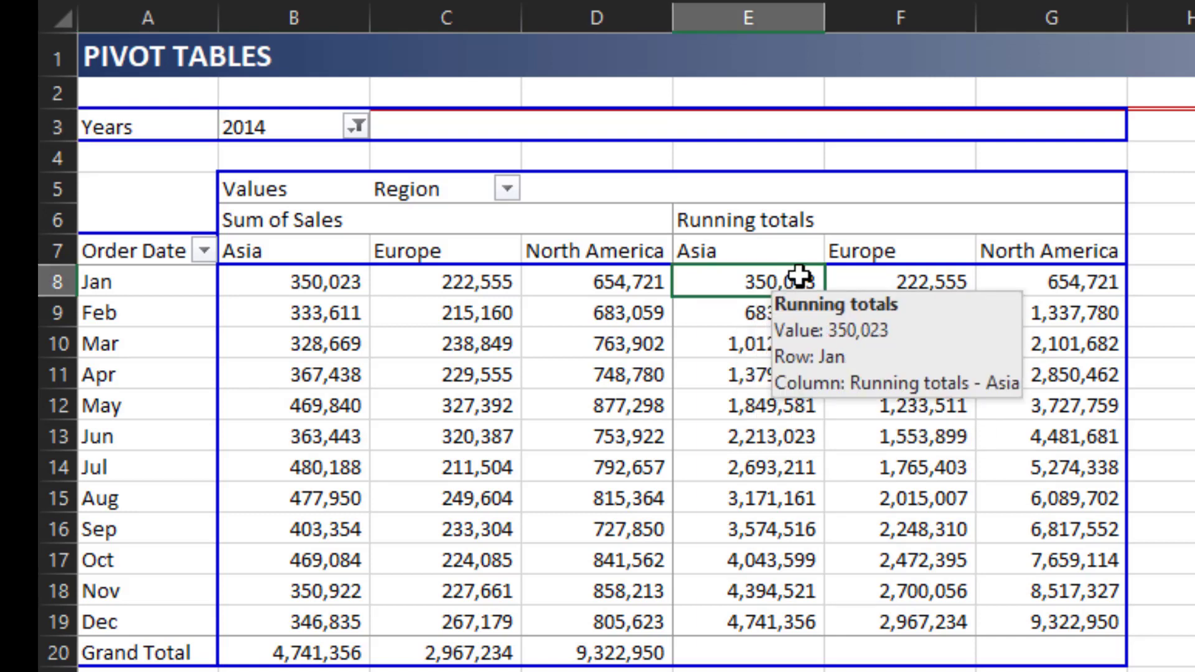
{"action": "key", "text": "Left"}
{"action": "key", "text": "Left"}
{"action": "key", "text": "Left"}
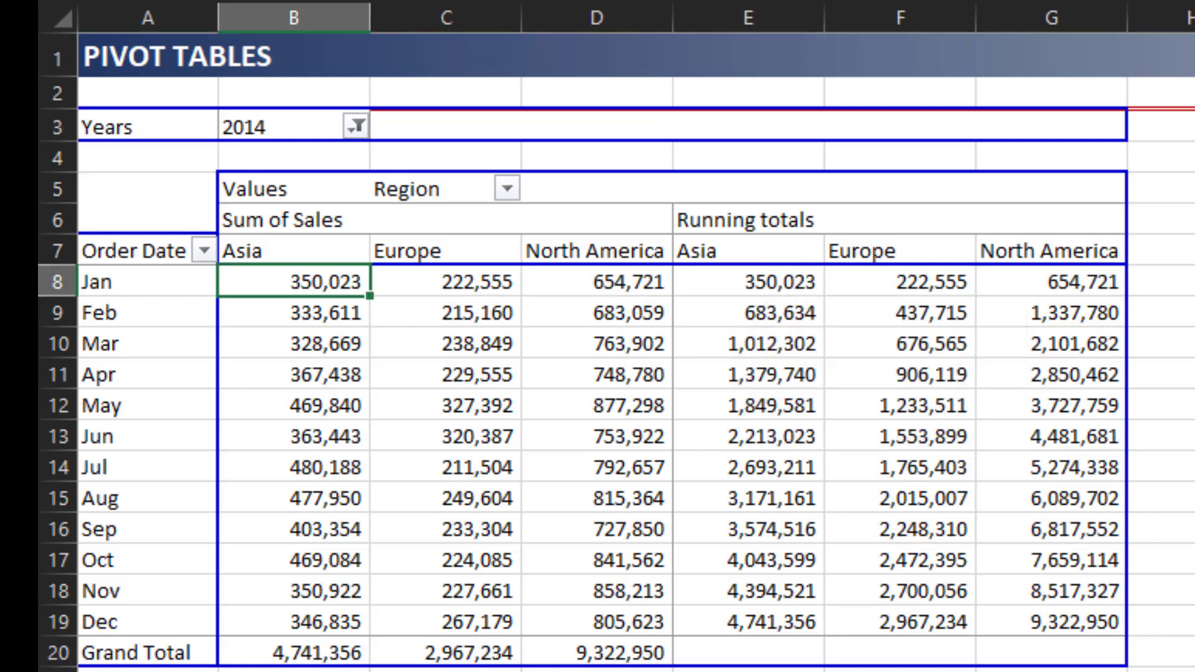
{"action": "key", "text": "Right"}
{"action": "key", "text": "Right"}
{"action": "key", "text": "Right"}
{"action": "key", "text": "Down"}
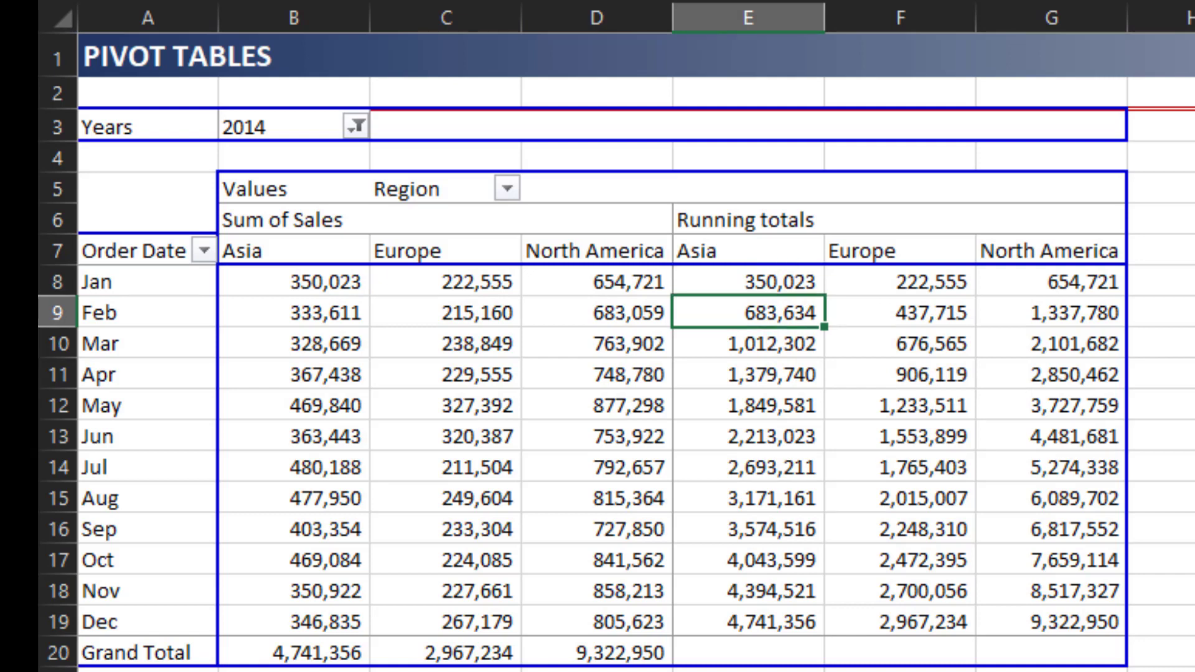
{"action": "key", "text": "Down"}
{"action": "key", "text": "Down"}
{"action": "key", "text": "Down"}
{"action": "key", "text": "Down"}
{"action": "key", "text": "Down"}
{"action": "key", "text": "Down"}
{"action": "key", "text": "Down"}
{"action": "key", "text": "Down"}
{"action": "key", "text": "Down"}
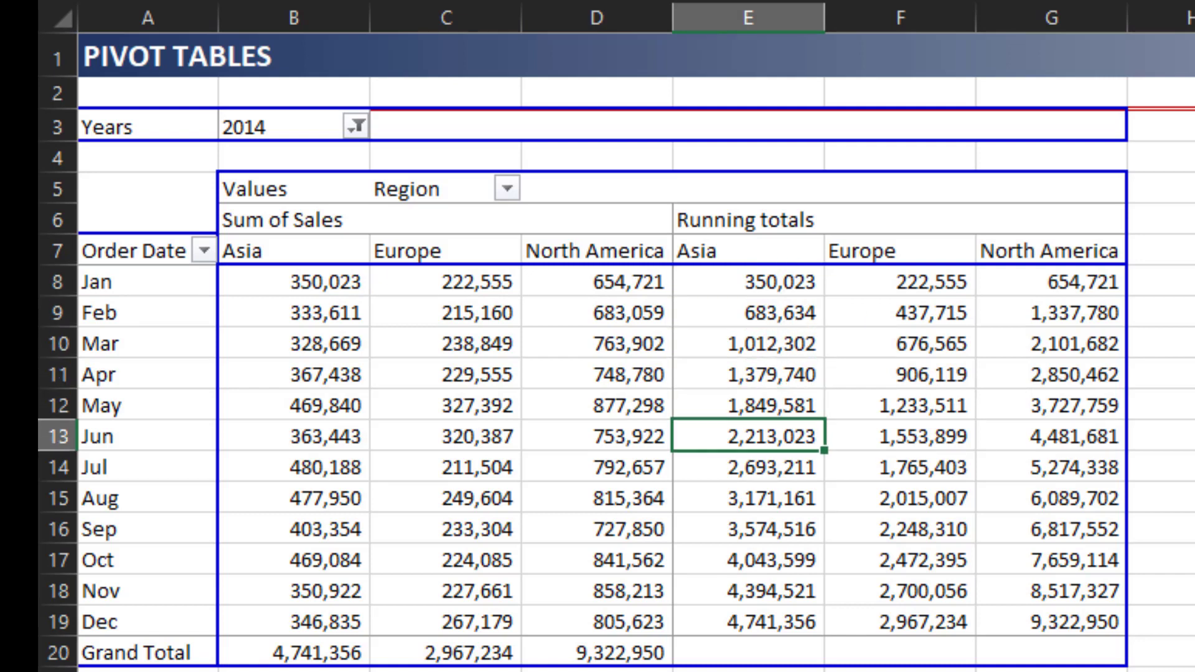
{"action": "key", "text": "Down"}
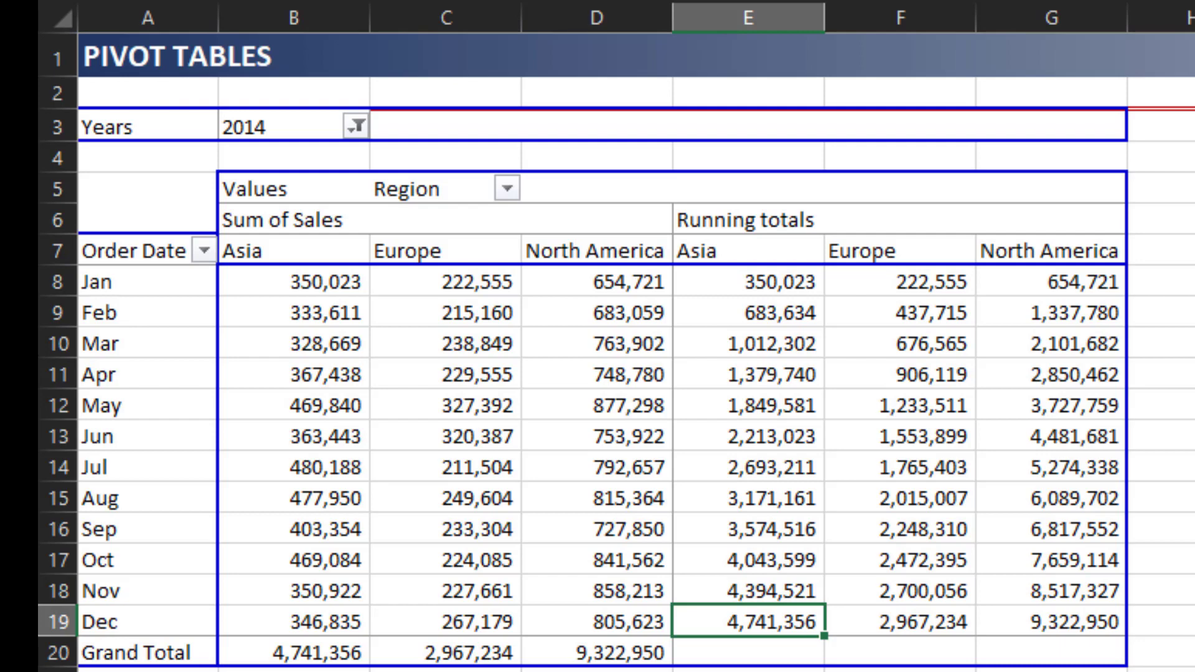
{"action": "key", "text": "Right"}
{"action": "key", "text": "Right"}
{"action": "key", "text": "Right"}
{"action": "key", "text": "Right"}
{"action": "key", "text": "Right"}
{"action": "key", "text": "Right"}
{"action": "key", "text": "Right"}
{"action": "key", "text": "Right"}
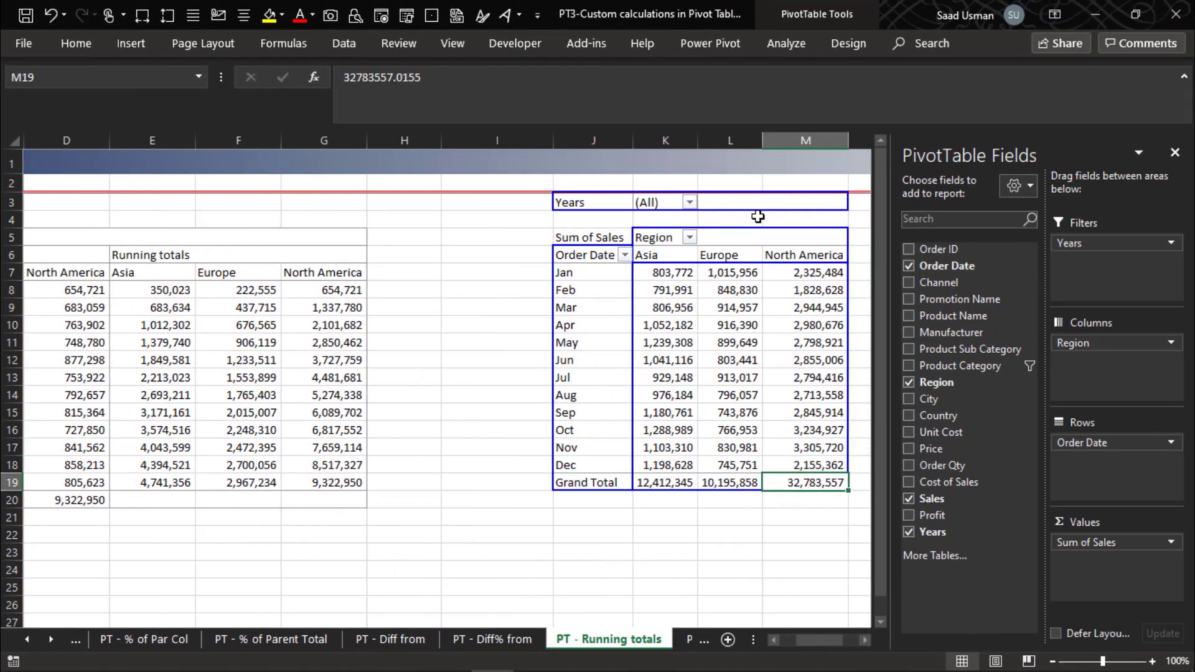
{"action": "key", "text": "Left"}
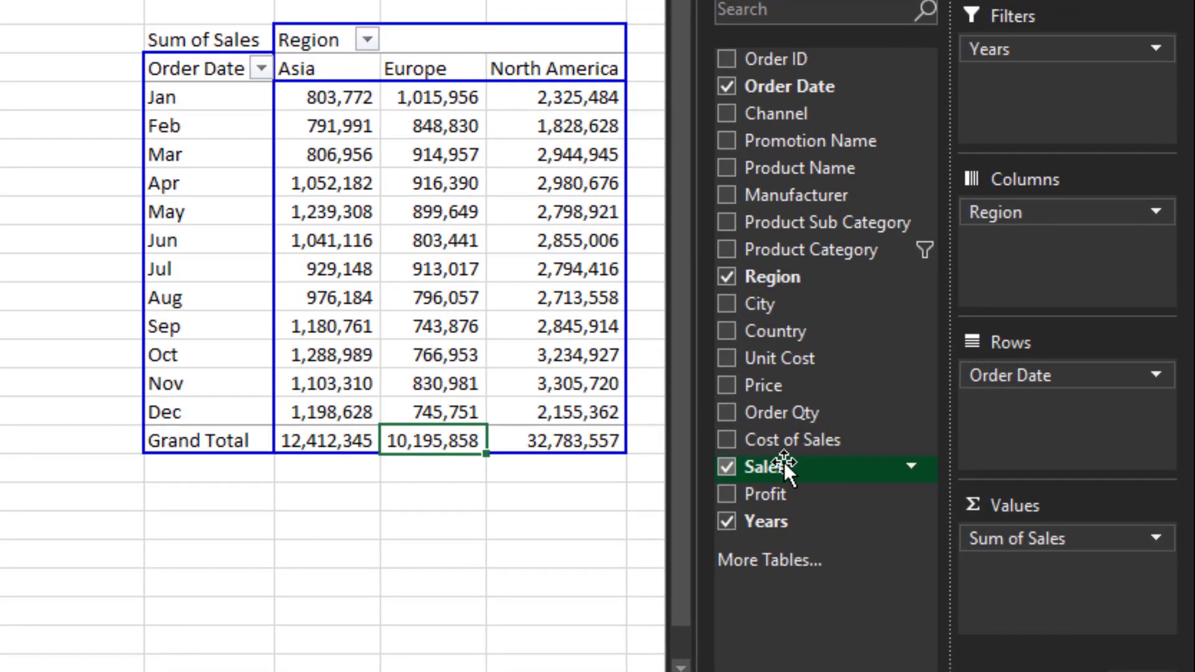
- Add Sales to the second pivot table's values again and show Sum of Sales2 as Running Total In with Order Date as base field
{"action": "left_click_drag", "start_coordinate": [784, 466], "coordinate": [1062, 563]}
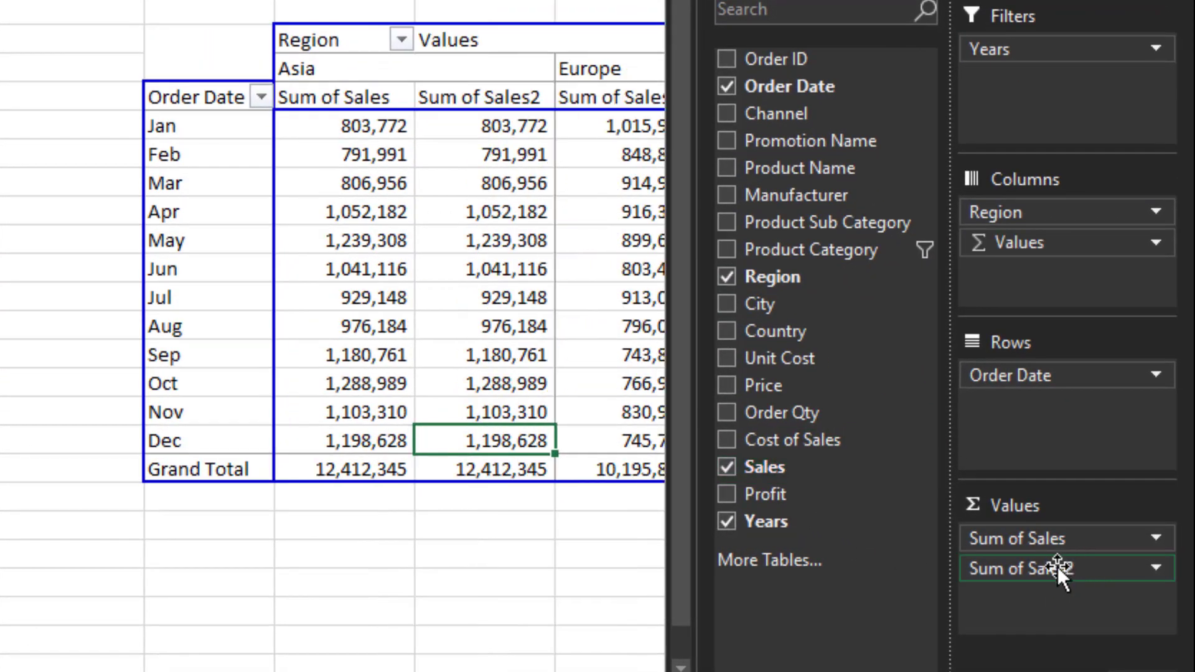
{"action": "left_click", "coordinate": [1057, 567]}
{"action": "left_click", "coordinate": [1058, 539]}
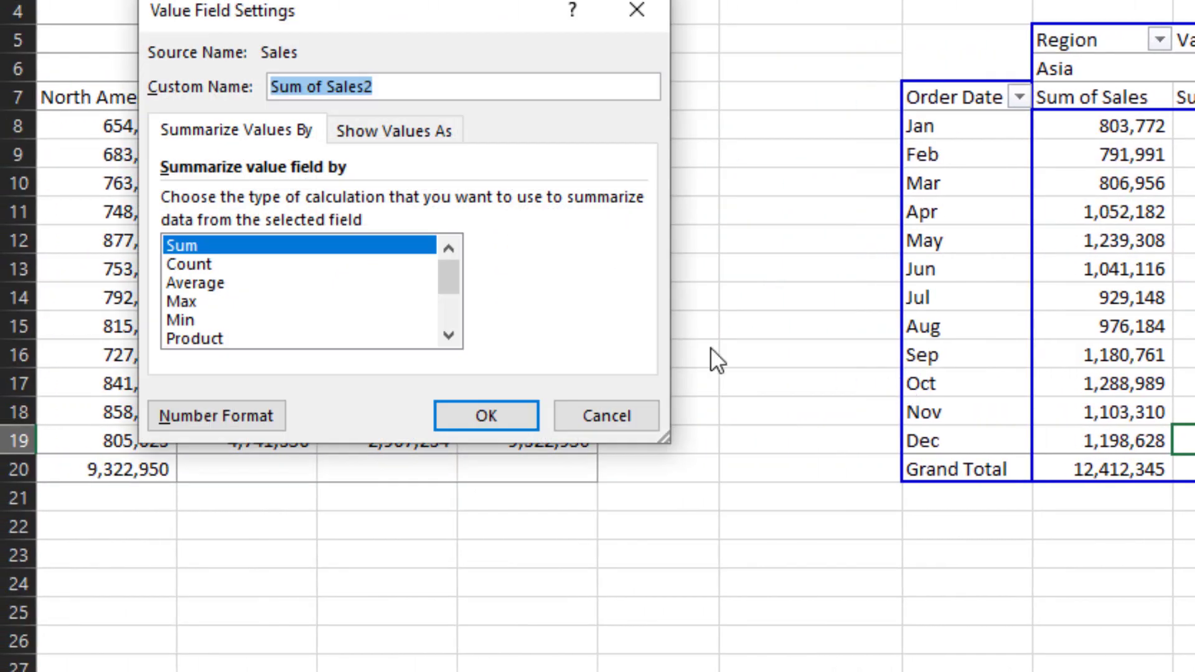
{"action": "left_click", "coordinate": [412, 132]}
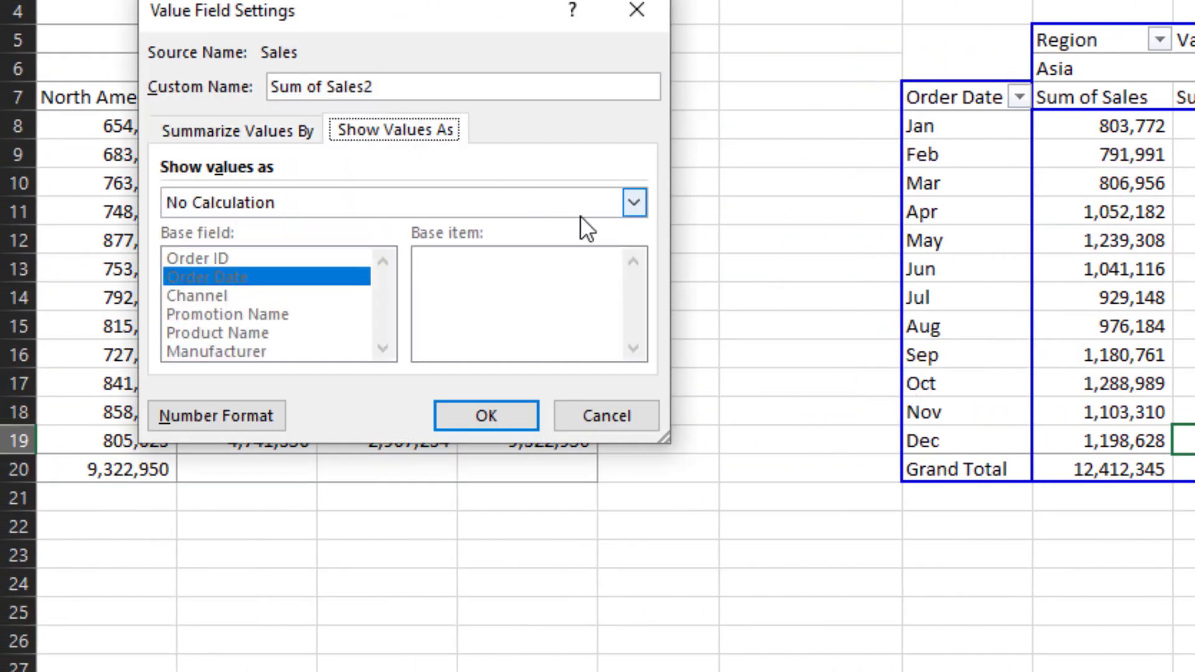
{"action": "left_click", "coordinate": [634, 203]}
{"action": "left_click", "coordinate": [474, 321]}
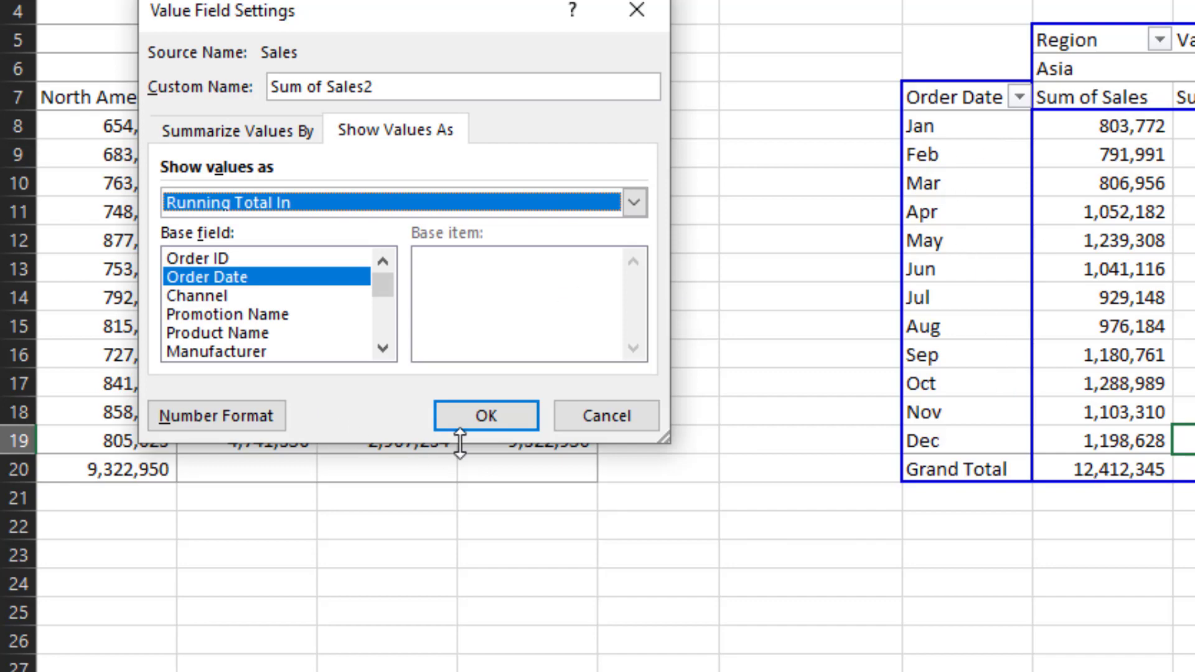
{"action": "left_click", "coordinate": [487, 416]}
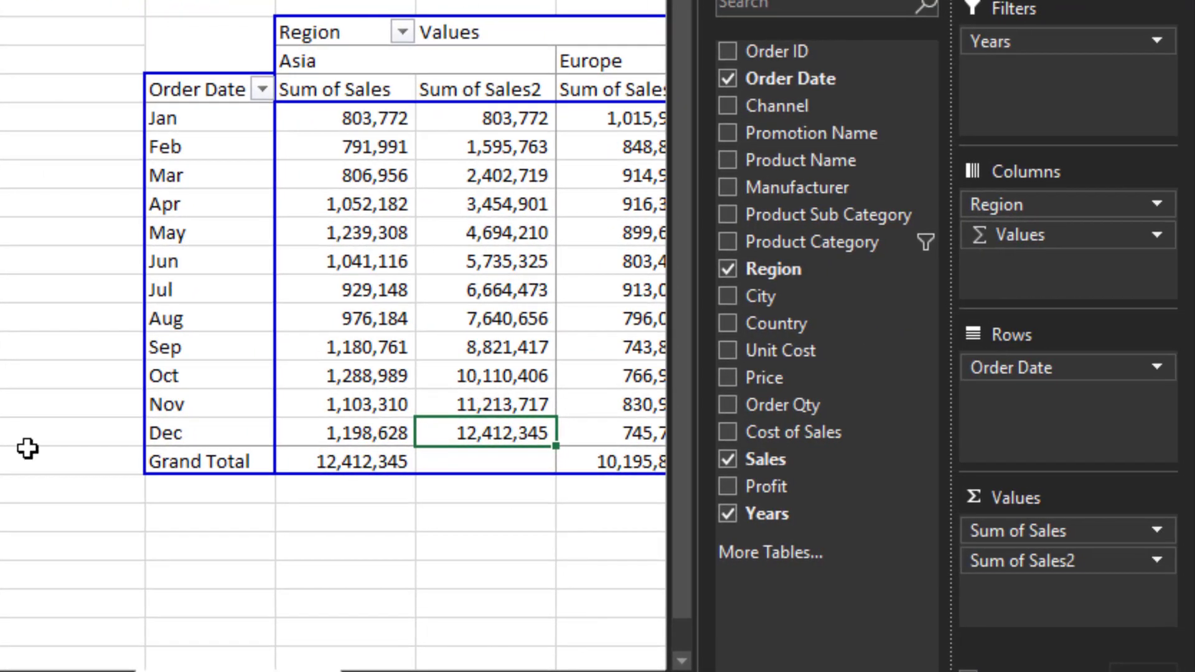
- Examine the second pivot table's Sum of Sales and Sum of Sales2 running totals across the months for each region
{"action": "key", "text": "Down"}
{"action": "key", "text": "Down"}
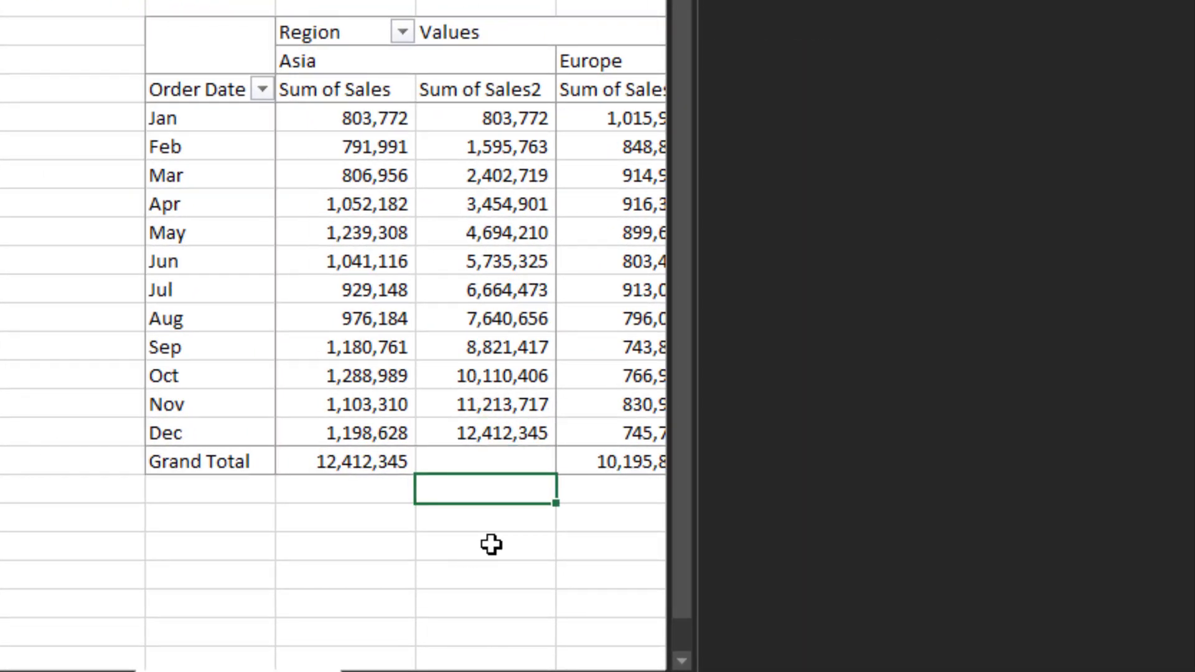
{"action": "key", "text": "Right"}
{"action": "key", "text": "Right"}
{"action": "key", "text": "Right"}
{"action": "key", "text": "Right"}
{"action": "key", "text": "Right"}
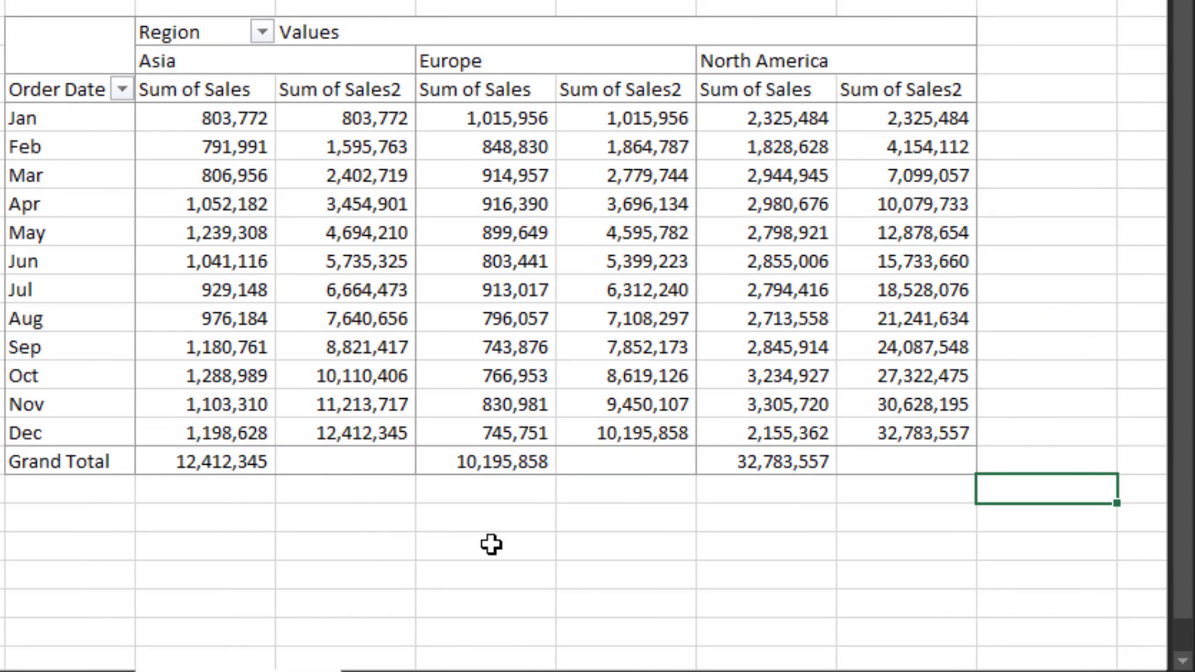
{"action": "key", "text": "Up"}
{"action": "key", "text": "Up"}
{"action": "key", "text": "Up"}
{"action": "key", "text": "Left"}
{"action": "key", "text": "Left"}
{"action": "key", "text": "Left"}
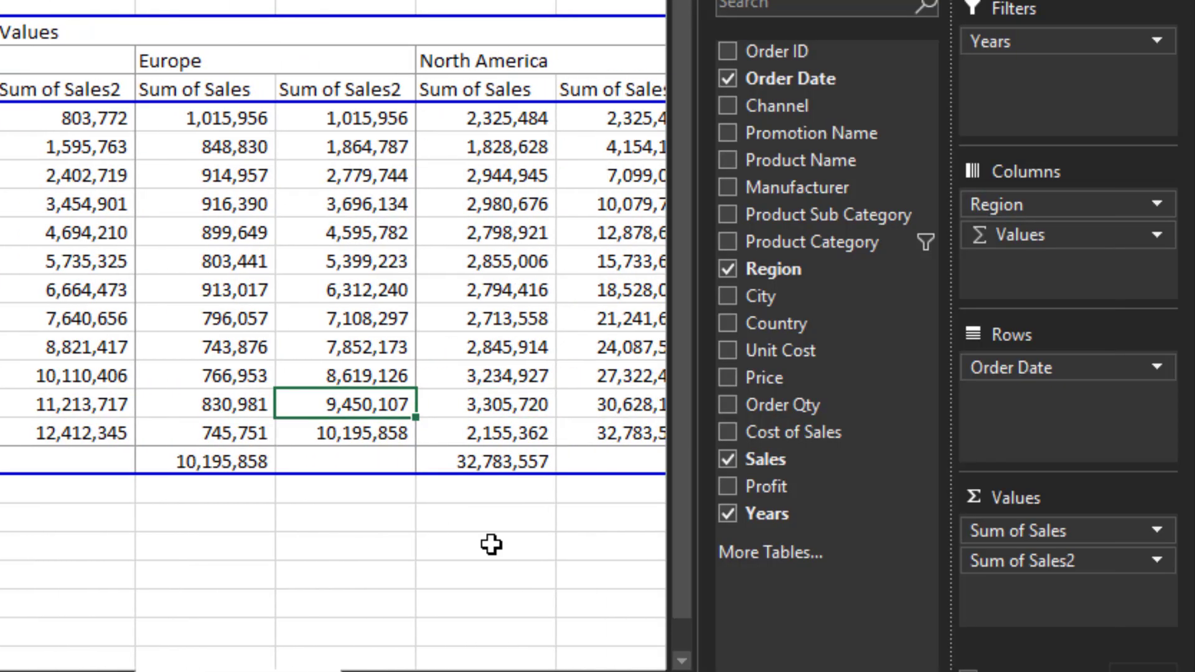
{"action": "key", "text": "Left"}
{"action": "key", "text": "Left"}
{"action": "key", "text": "Left"}
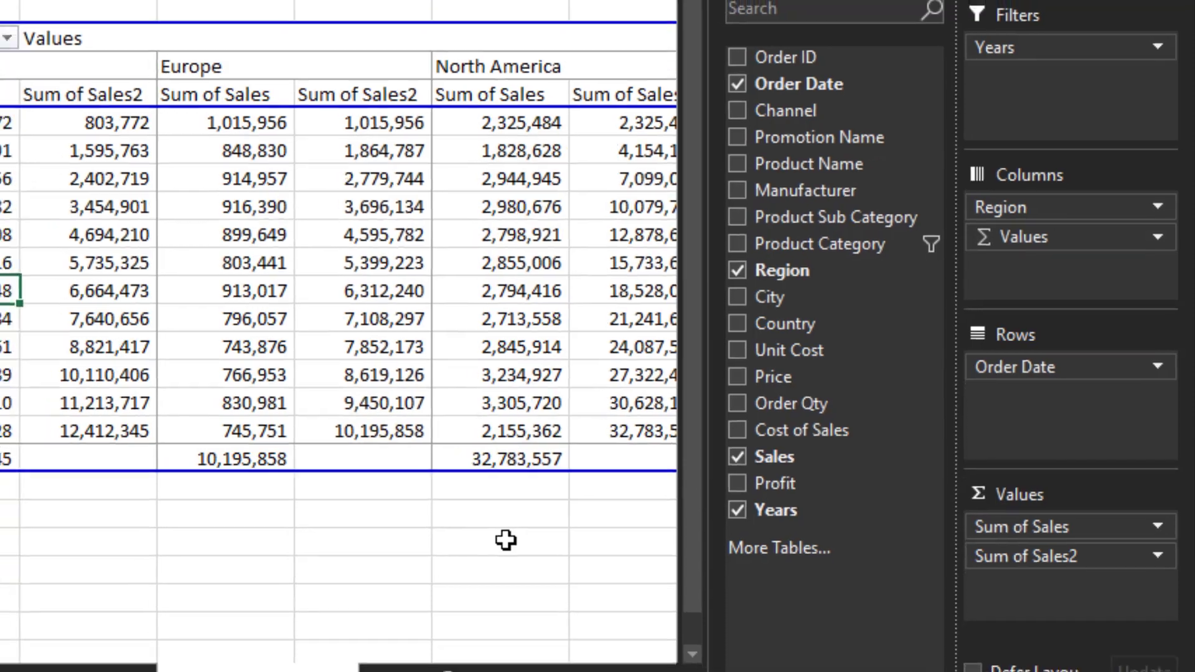
{"action": "key", "text": "Right"}
{"action": "key", "text": "Right"}
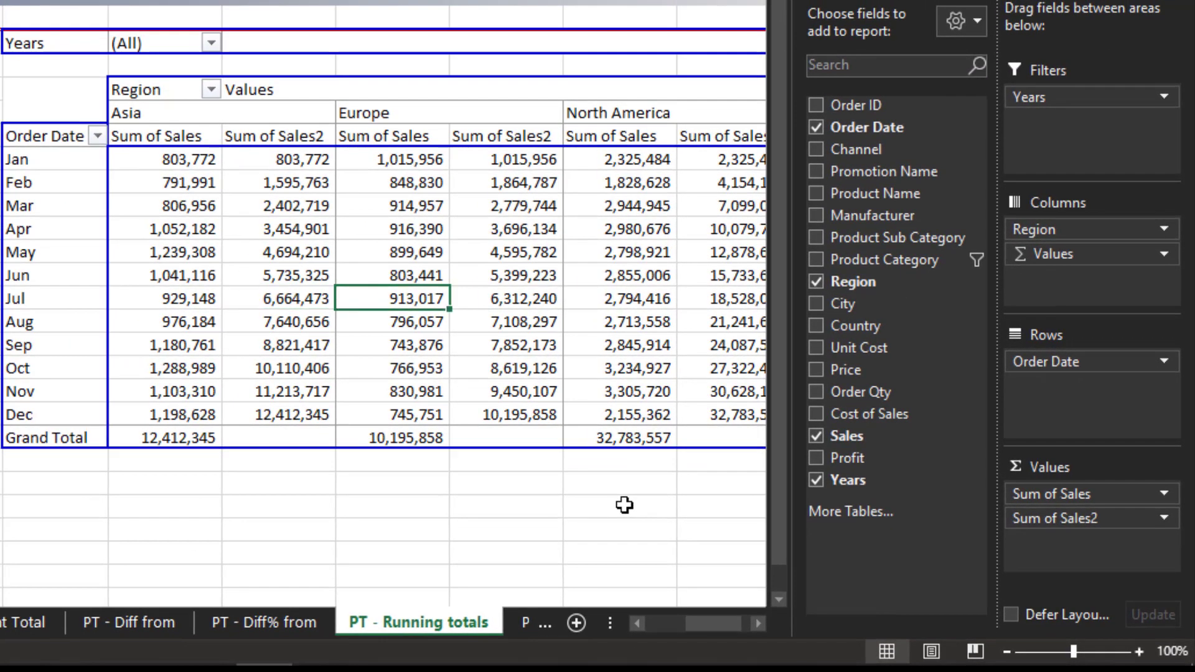
{"action": "key", "text": "Right"}
{"action": "key", "text": "Right"}
{"action": "key", "text": "Right"}
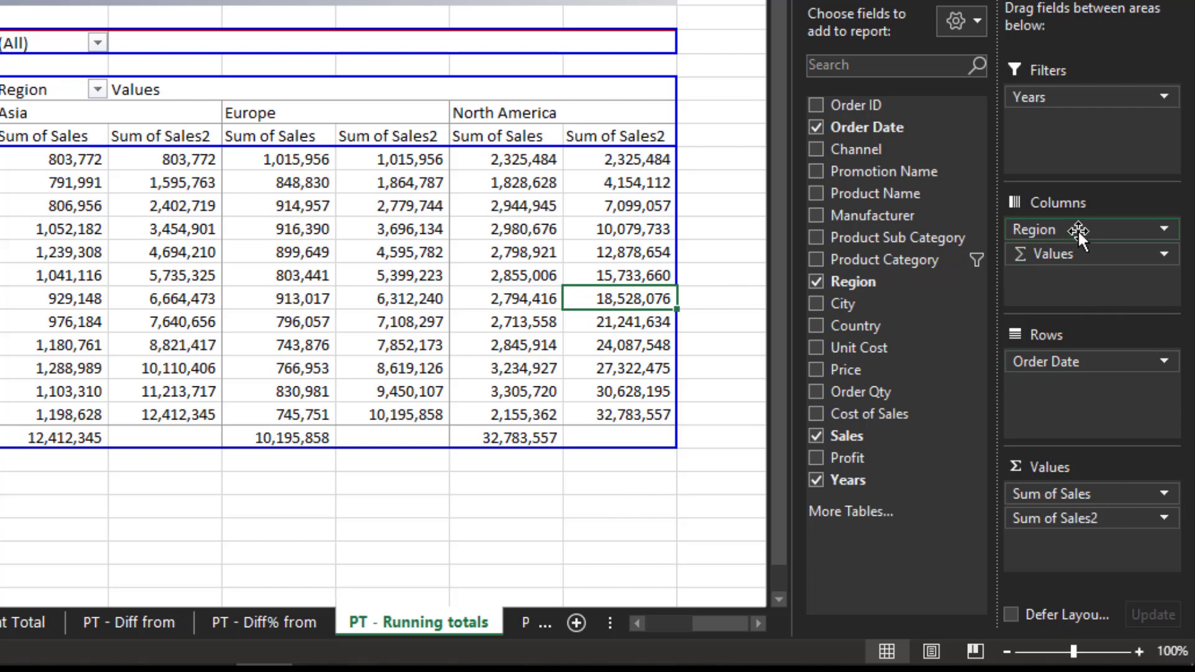
- Reorder the second pivot table's column fields so Values comes before Region, grouping regions under each value field
{"action": "left_click_drag", "start_coordinate": [1077, 229], "coordinate": [1084, 265]}
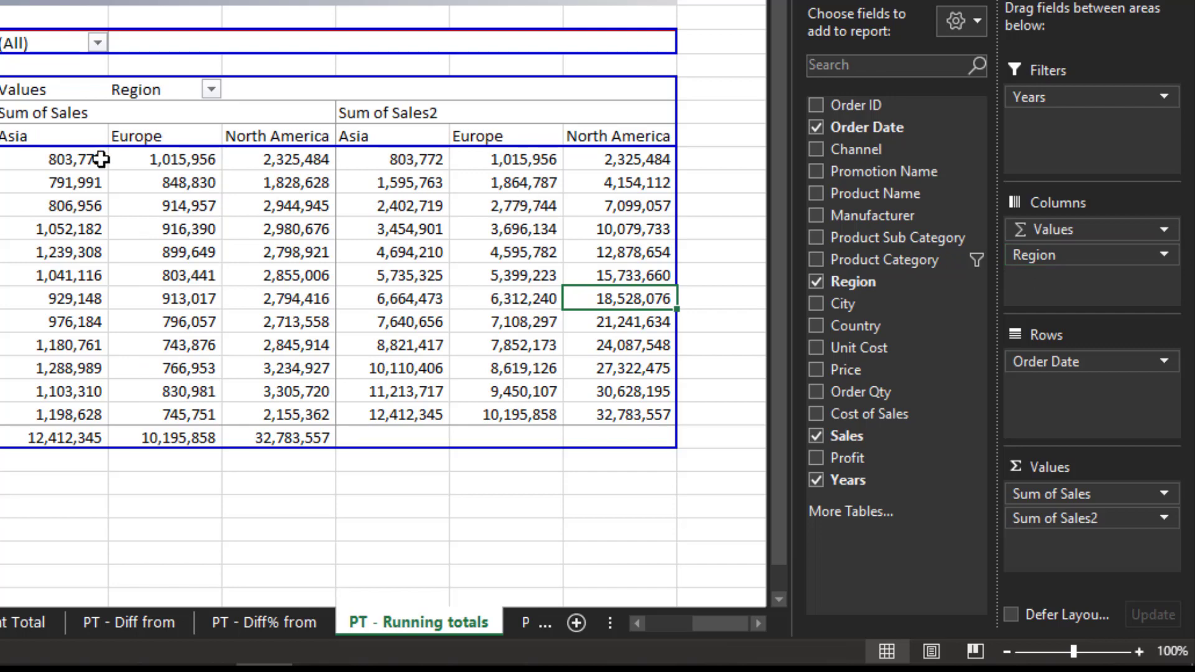
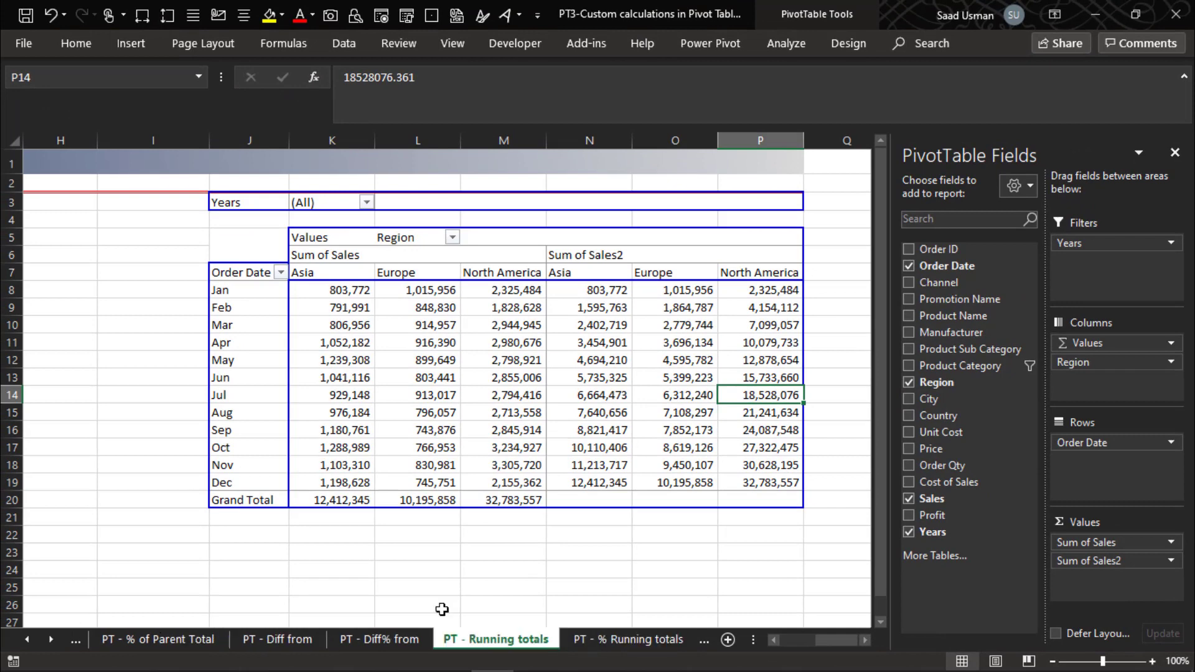
- Open the % Running totals sheet and examine its example pivot table of monthly sales per region
{"action": "left_click", "coordinate": [657, 636]}
{"action": "key", "text": "Left"}
{"action": "key", "text": "Left"}
{"action": "key", "text": "Left"}
{"action": "key", "text": "Left"}
{"action": "key", "text": "Left"}
{"action": "key", "text": "Left"}
{"action": "key", "text": "Left"}
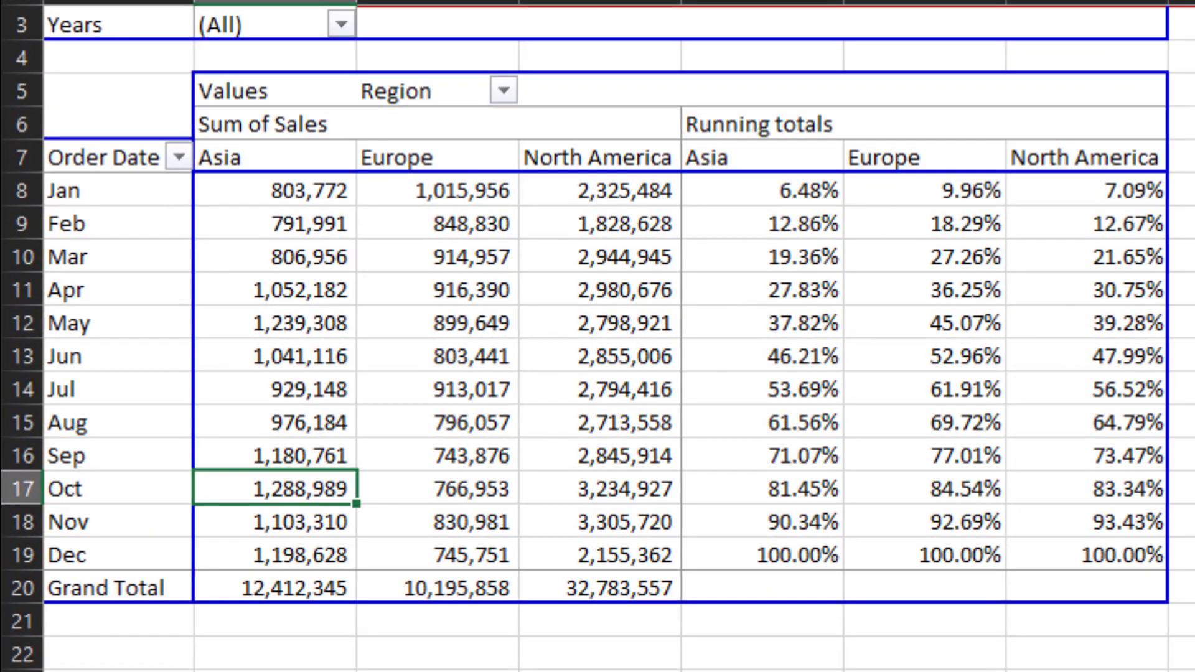
{"action": "key", "text": "Right"}
{"action": "key", "text": "Right"}
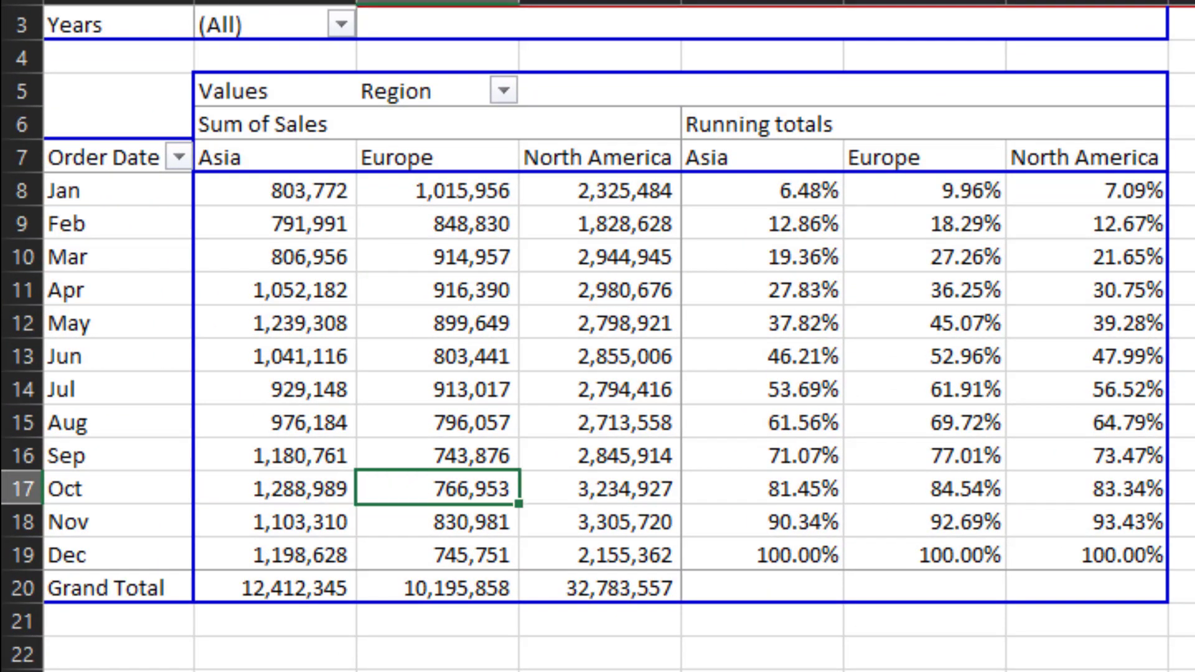
{"action": "key", "text": "Right"}
{"action": "key", "text": "Right"}
{"action": "key", "text": "Right"}
{"action": "key", "text": "Right"}
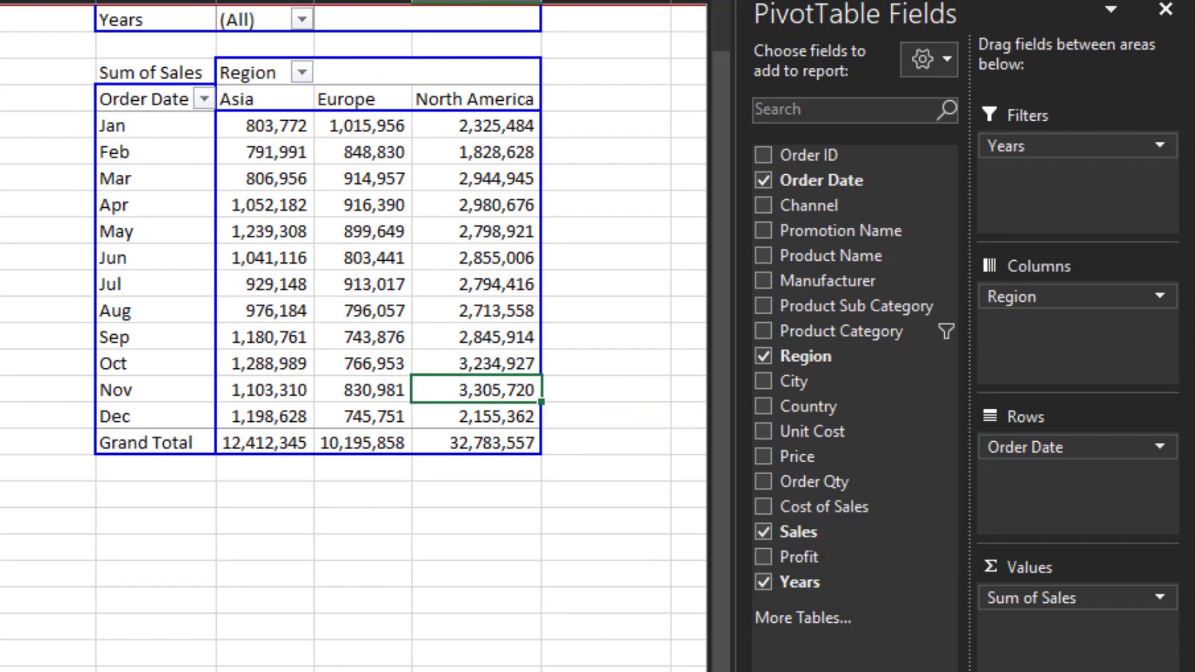
- Add Sales to the second pivot table's values again and show Sum of Sales2 as % Running Total In with Order Date as base field
{"action": "left_click_drag", "start_coordinate": [798, 532], "coordinate": [1052, 635]}
{"action": "left_click", "coordinate": [1073, 627]}
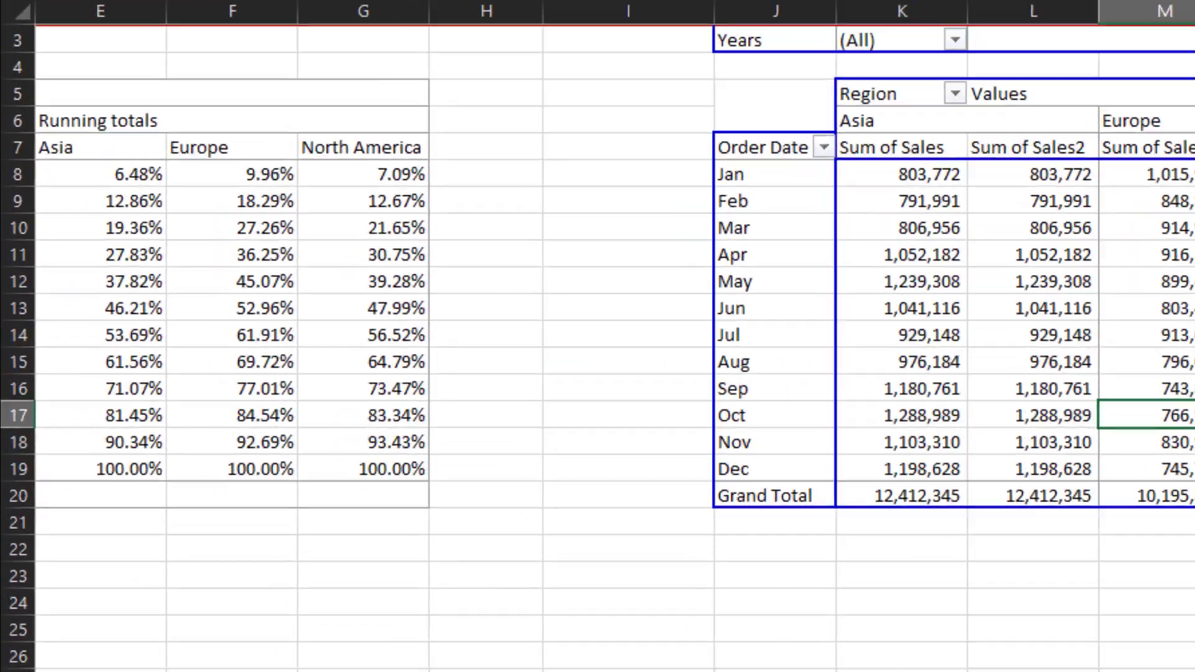
{"action": "left_click", "coordinate": [1114, 541]}
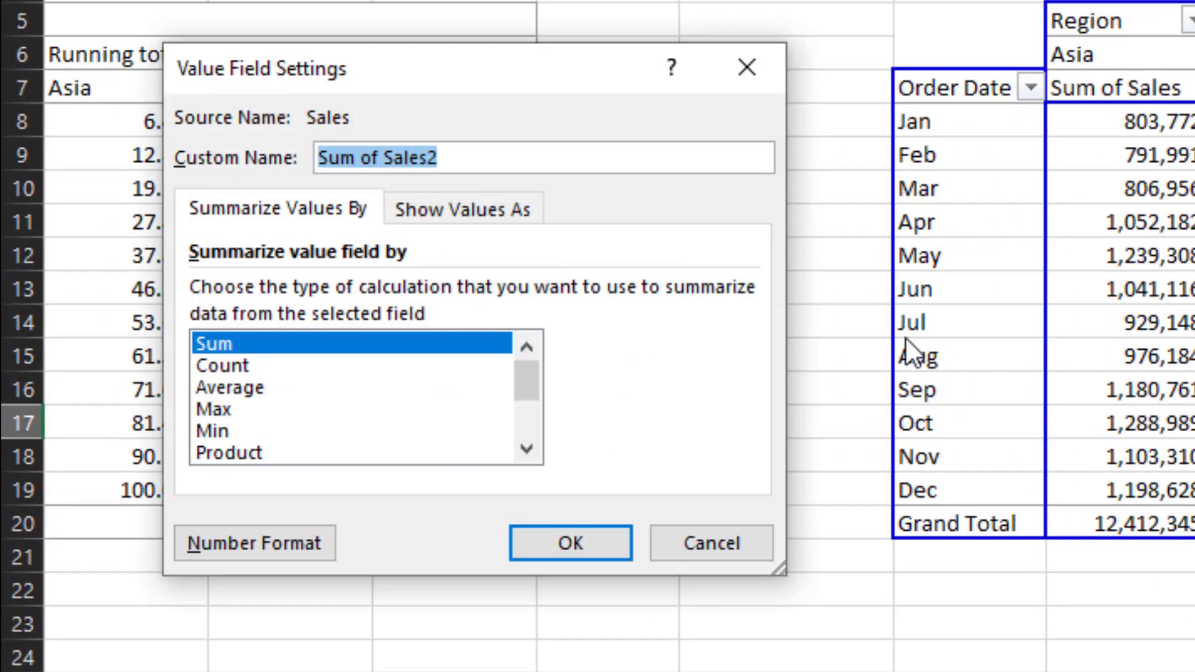
{"action": "left_click", "coordinate": [516, 215]}
{"action": "left_click", "coordinate": [744, 294]}
{"action": "left_click", "coordinate": [746, 428]}
{"action": "left_click", "coordinate": [745, 428]}
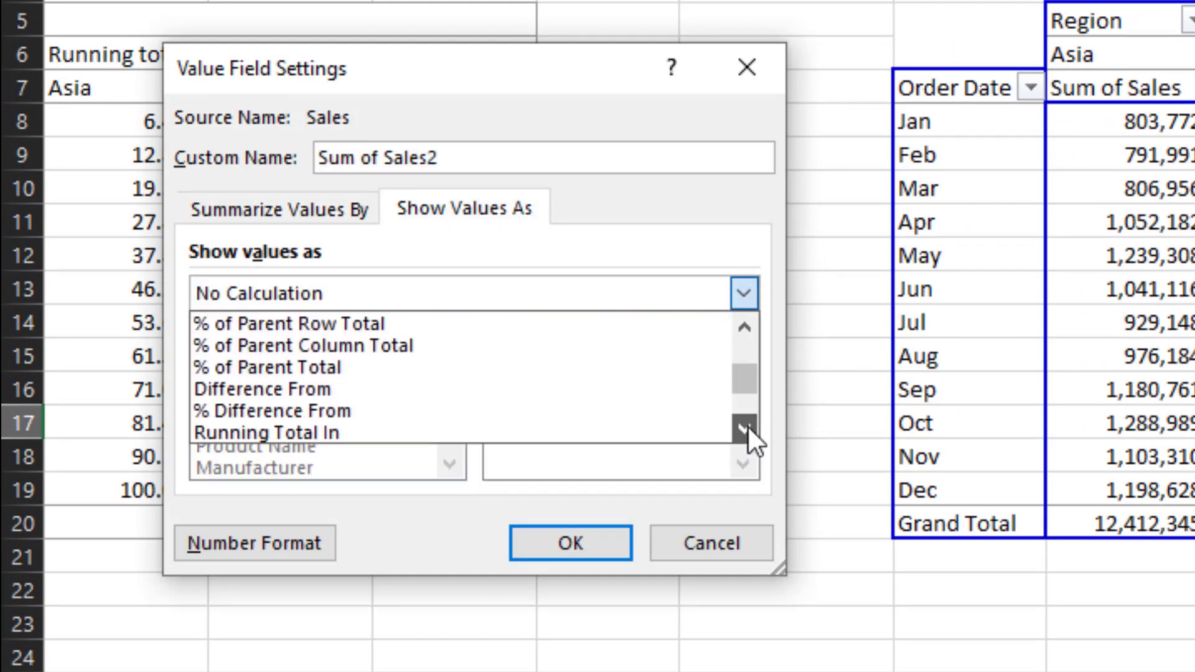
{"action": "left_click", "coordinate": [746, 428]}
{"action": "left_click", "coordinate": [745, 428]}
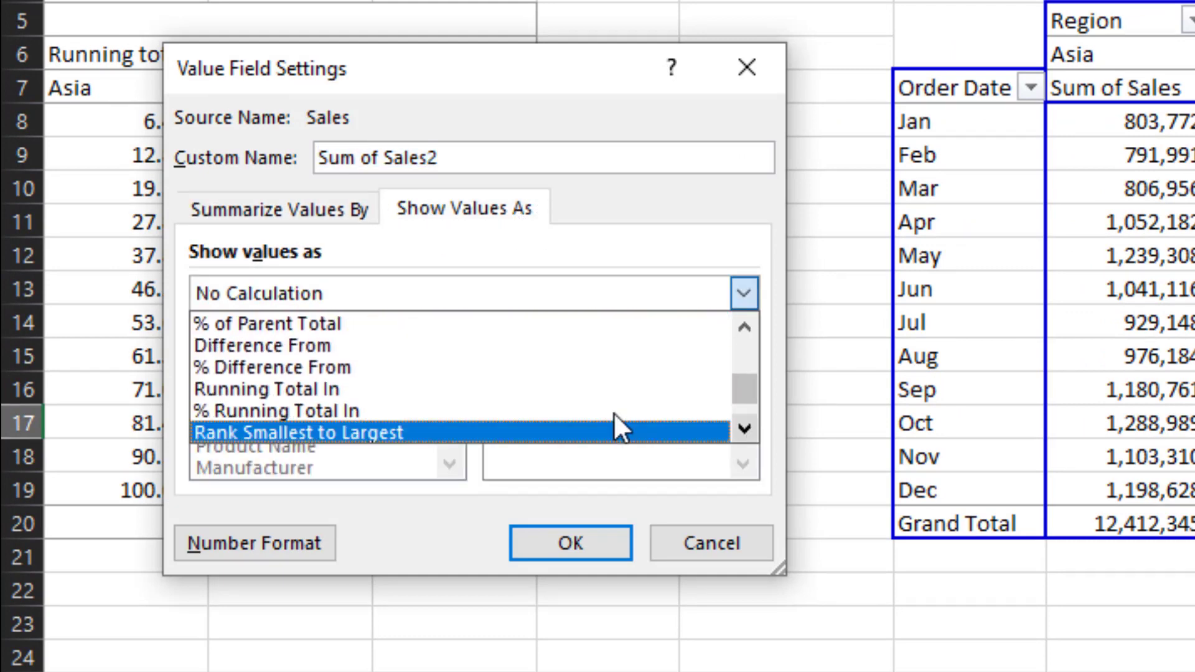
{"action": "left_click", "coordinate": [443, 411]}
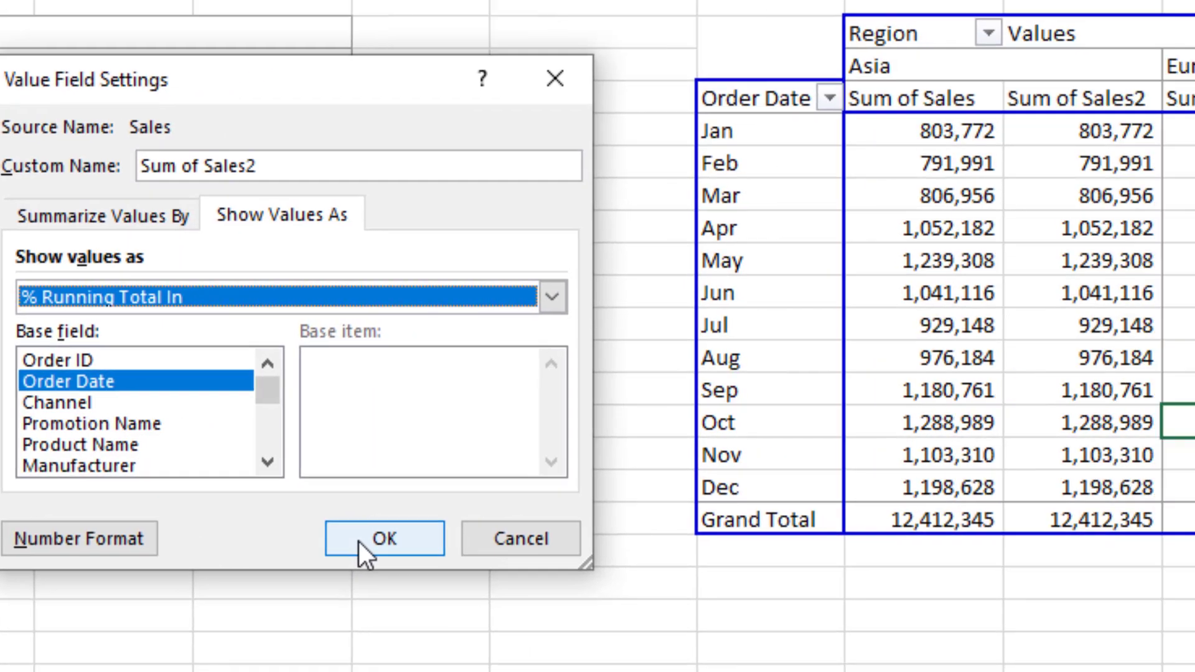
{"action": "left_click", "coordinate": [537, 542]}
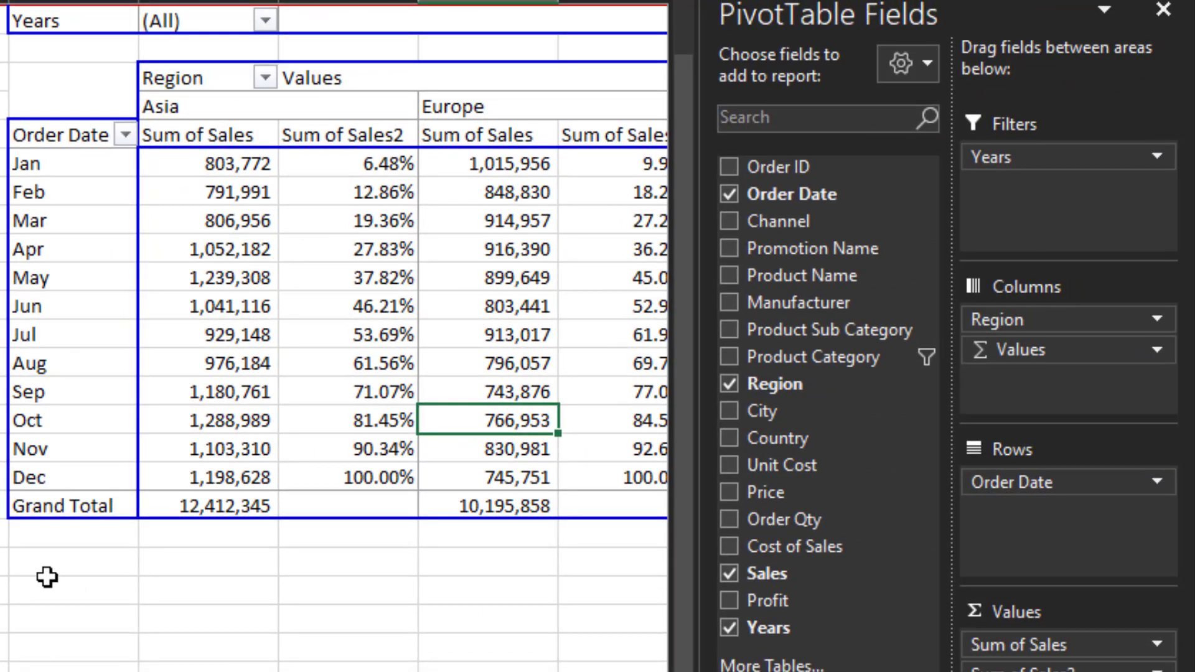
- Move Region below Values in the column fields so each value field groups its own regions
{"action": "left_click_drag", "start_coordinate": [1065, 322], "coordinate": [1065, 351]}
{"action": "key", "text": "Right"}
{"action": "key", "text": "Right"}
{"action": "key", "text": "Right"}
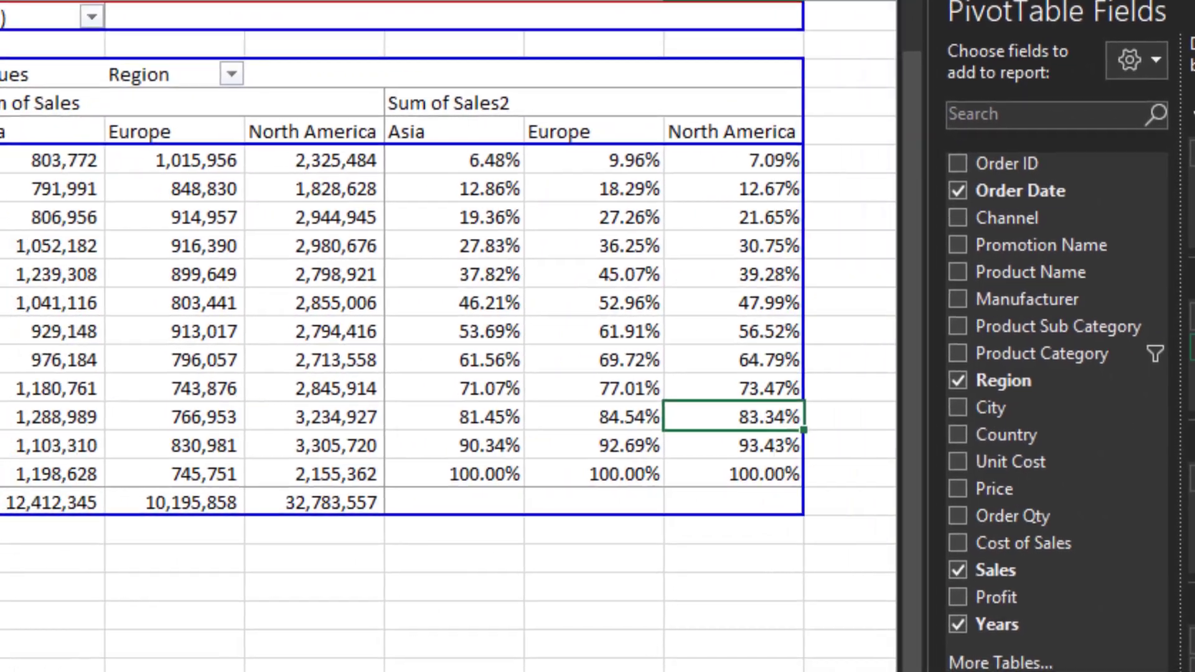
- Examine the % running totals of each region across the months in the new pivot table
{"action": "key", "text": "Left"}
{"action": "key", "text": "Left"}
{"action": "key", "text": "Up"}
{"action": "key", "text": "ctrl+Up"}
{"action": "key", "text": "Down"}
{"action": "key", "text": "Down"}
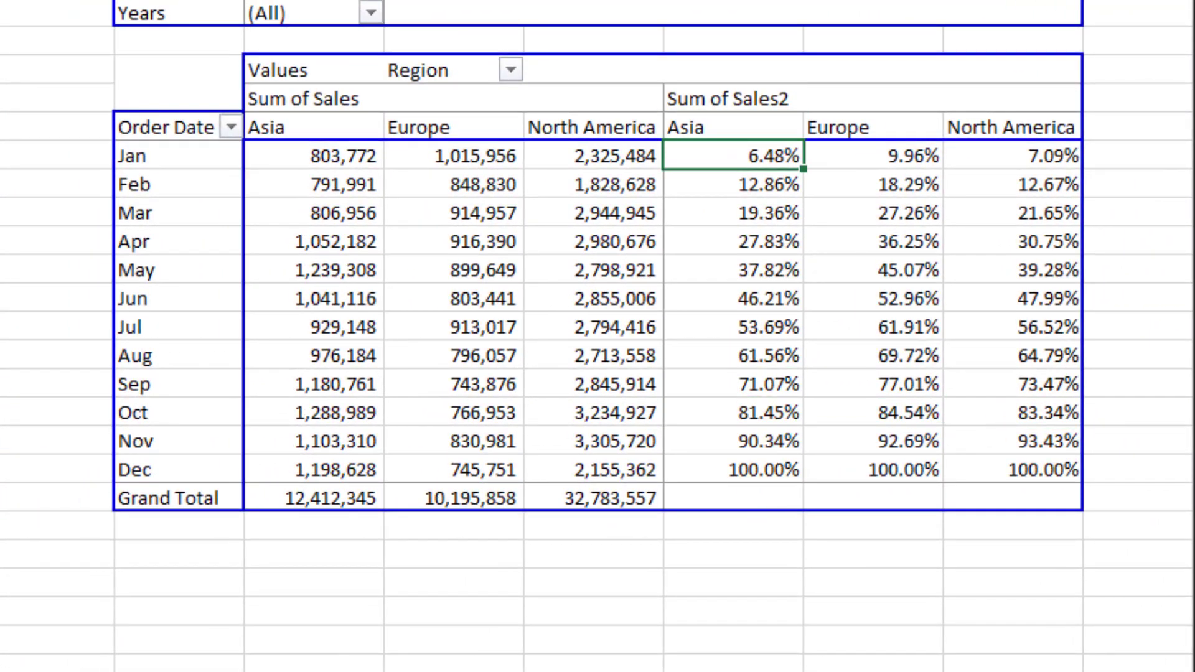
{"action": "key", "text": "Down"}
{"action": "key", "text": "Down"}
{"action": "key", "text": "Down"}
{"action": "key", "text": "Down"}
{"action": "key", "text": "Down"}
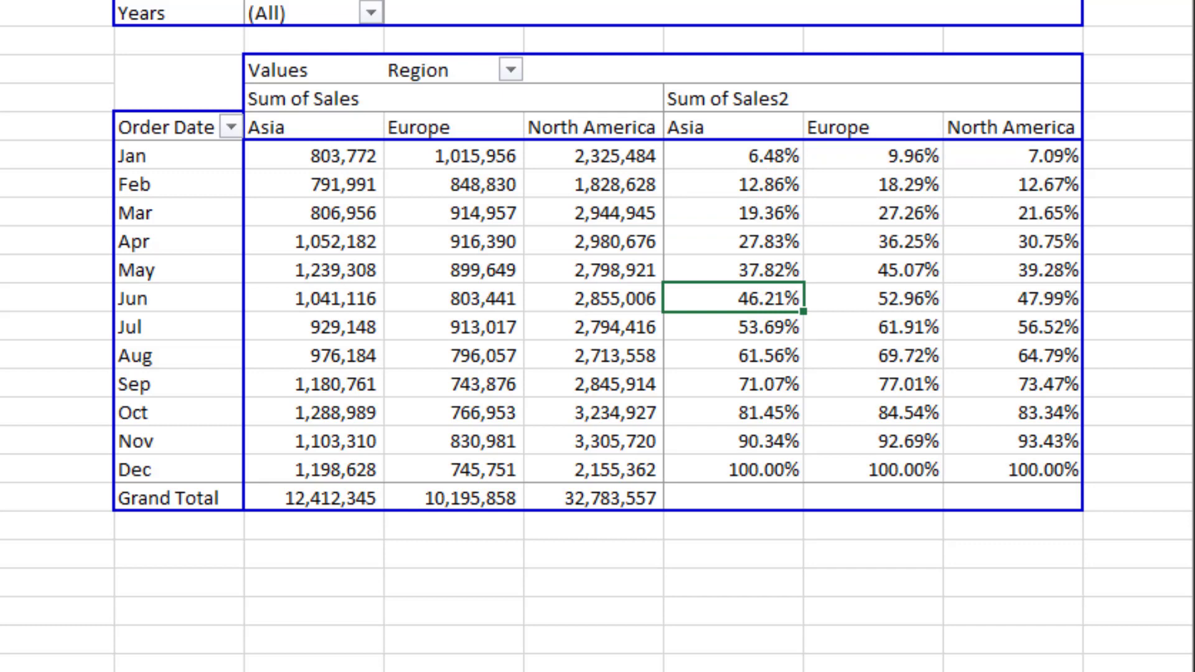
{"action": "key", "text": "Right"}
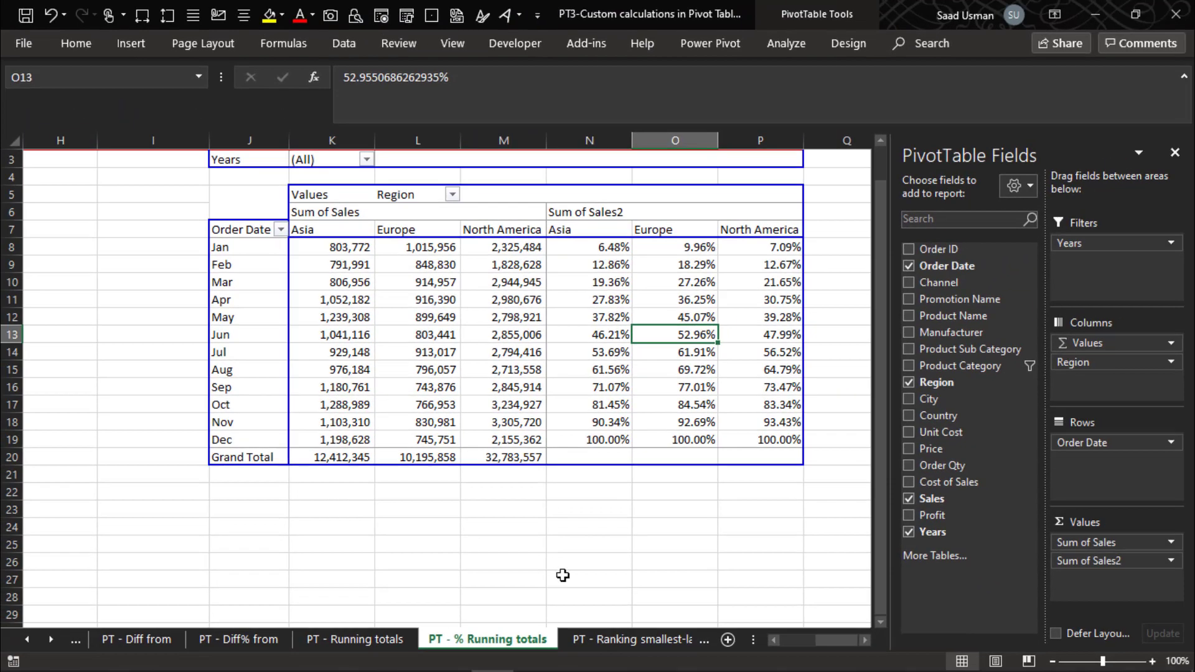
- Open the Ranking smallest-largest sheet and examine the example pivot table of manufacturer sales by region
{"action": "left_click", "coordinate": [594, 639]}
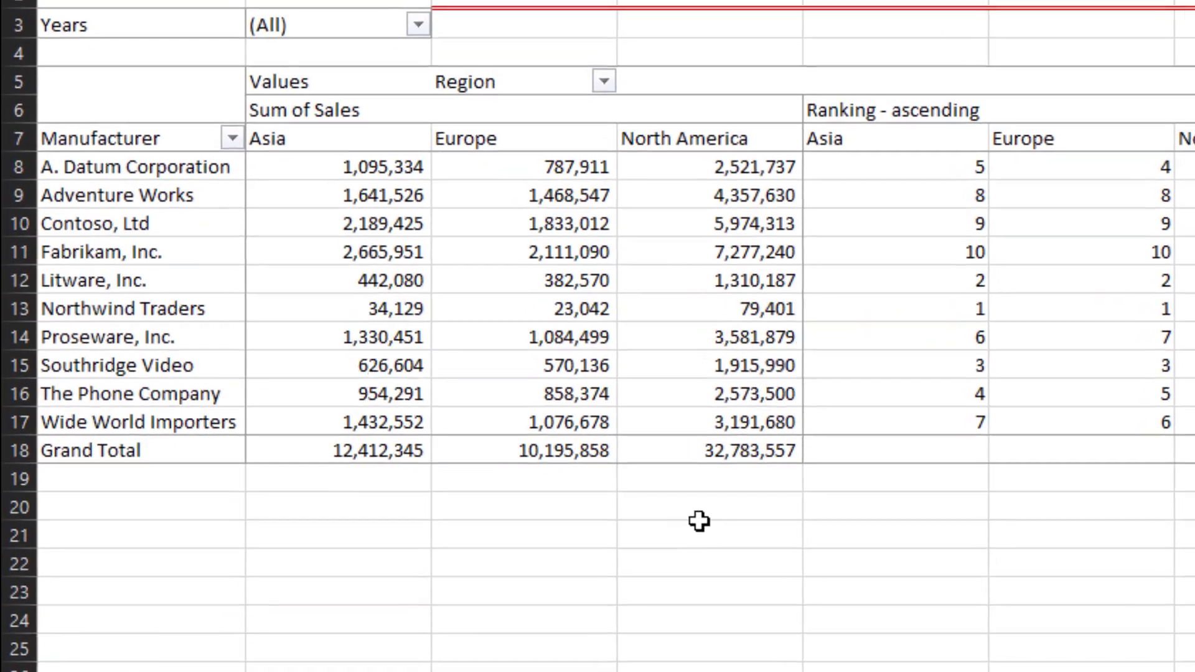
{"action": "key", "text": "Down"}
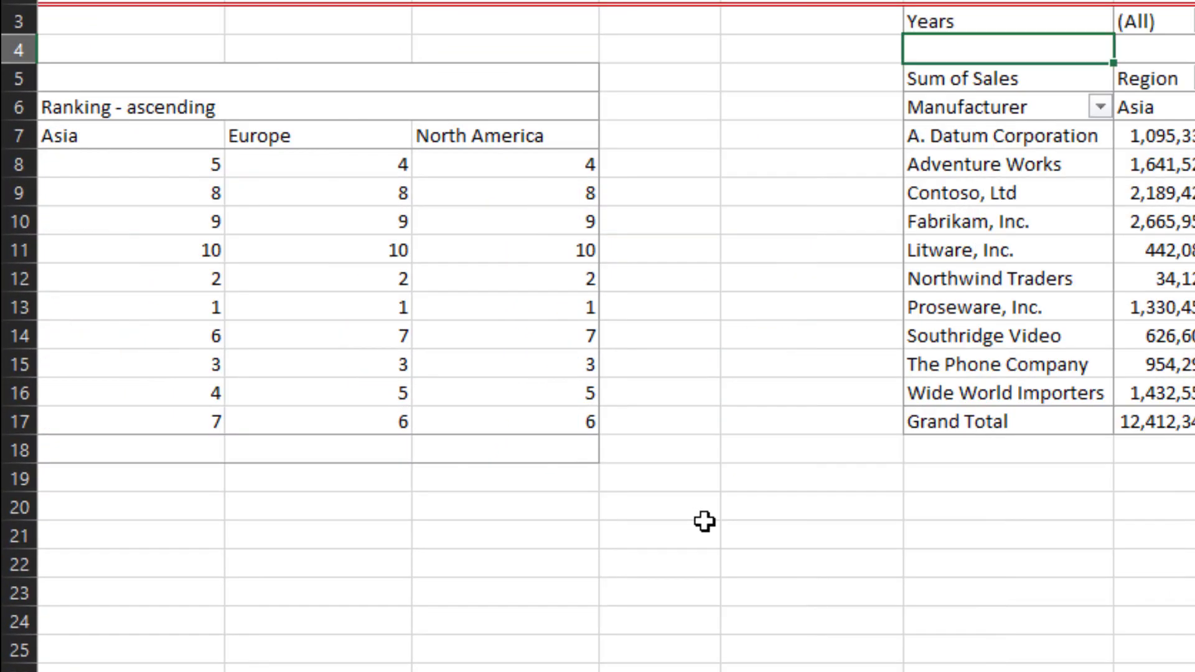
{"action": "key", "text": "Home"}
{"action": "key", "text": "Down"}
{"action": "key", "text": "Down"}
{"action": "key", "text": "Down"}
{"action": "key", "text": "Down"}
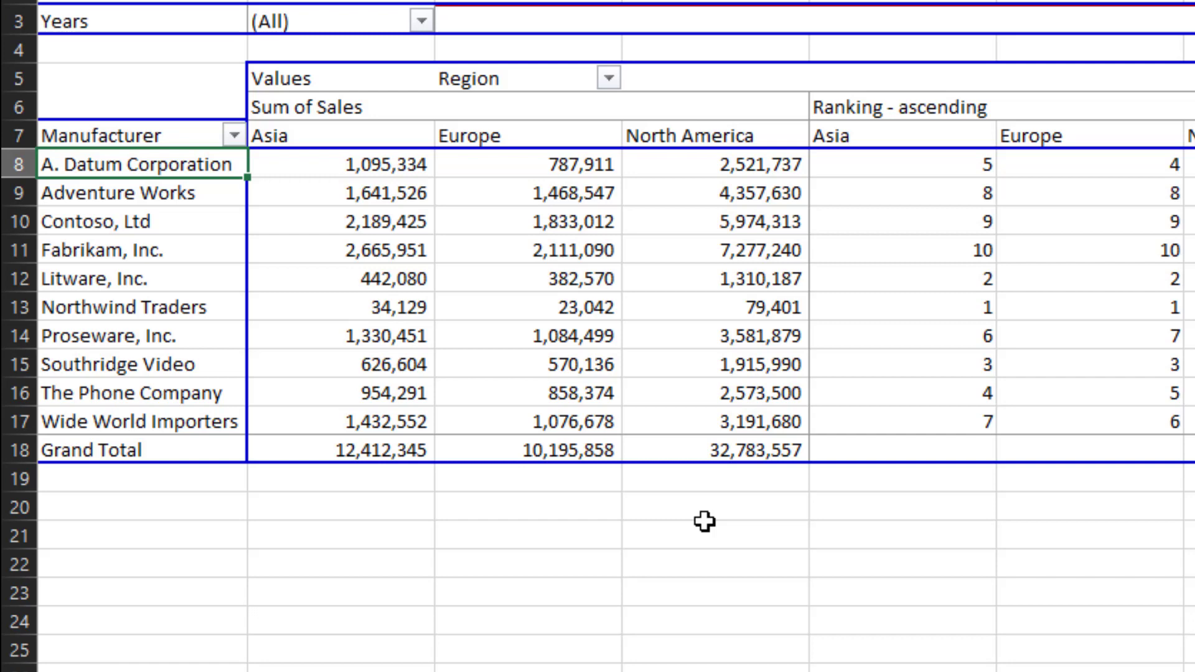
{"action": "key", "text": "Down"}
{"action": "key", "text": "Down"}
{"action": "key", "text": "Down"}
{"action": "key", "text": "Down"}
{"action": "key", "text": "Down"}
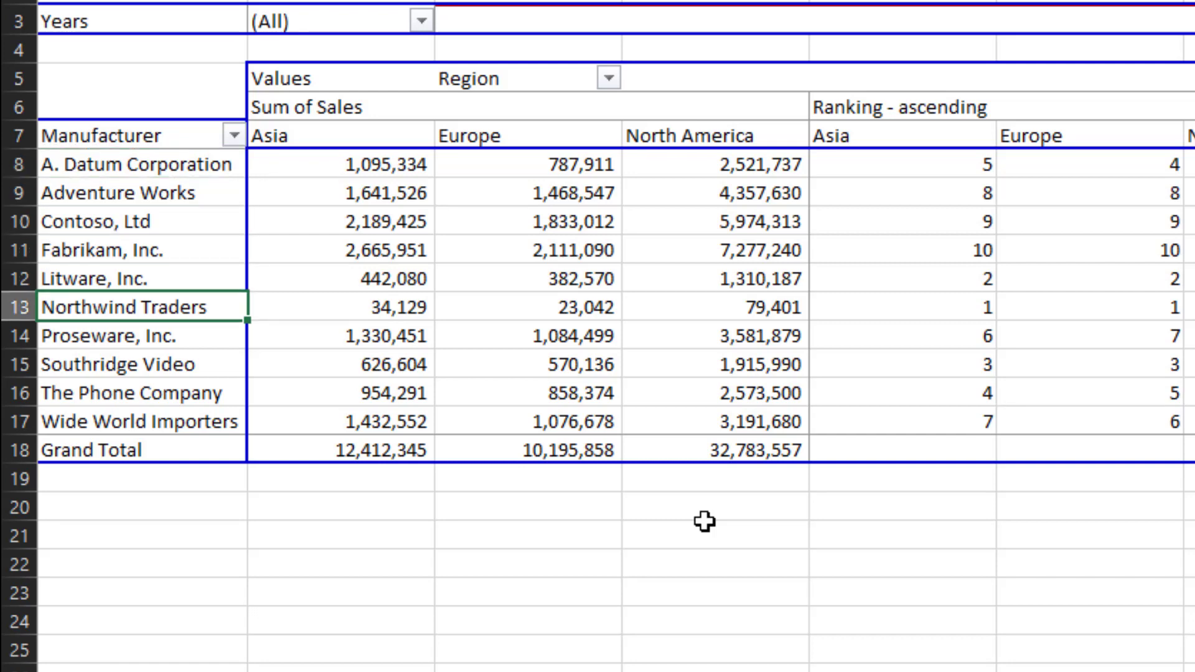
- Examine the Ranking - ascending values for each manufacturer across the three regions
{"action": "key", "text": "Right"}
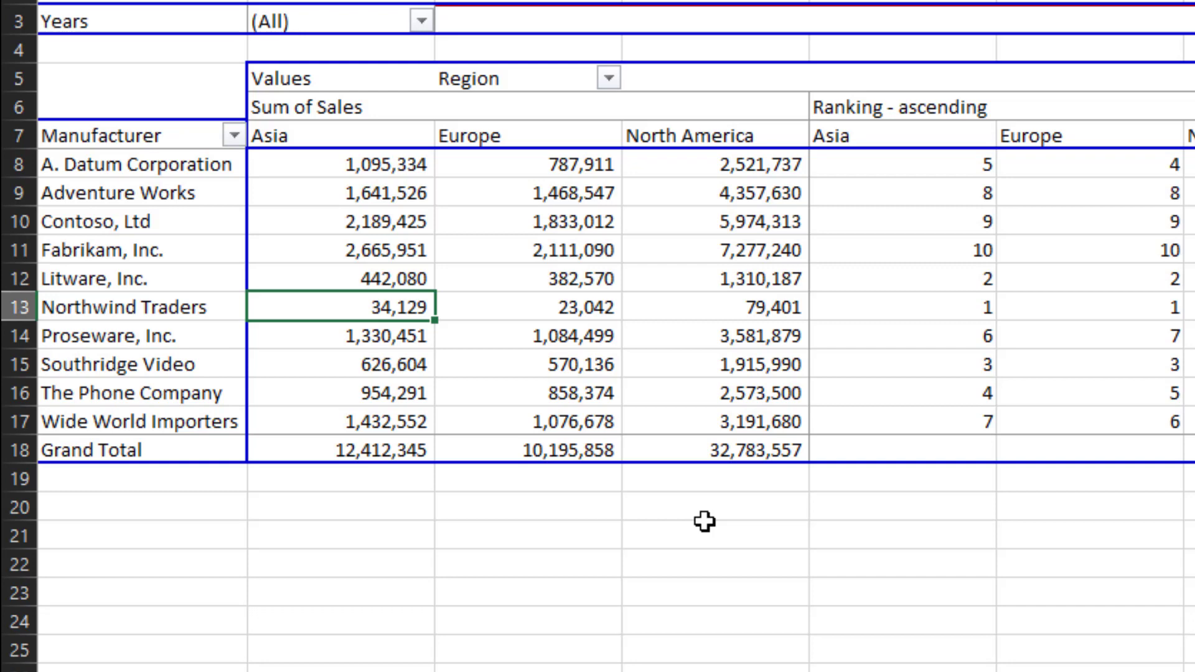
{"action": "key", "text": "Right"}
{"action": "key", "text": "Right"}
{"action": "key", "text": "Right"}
{"action": "key", "text": "Right"}
{"action": "key", "text": "Left"}
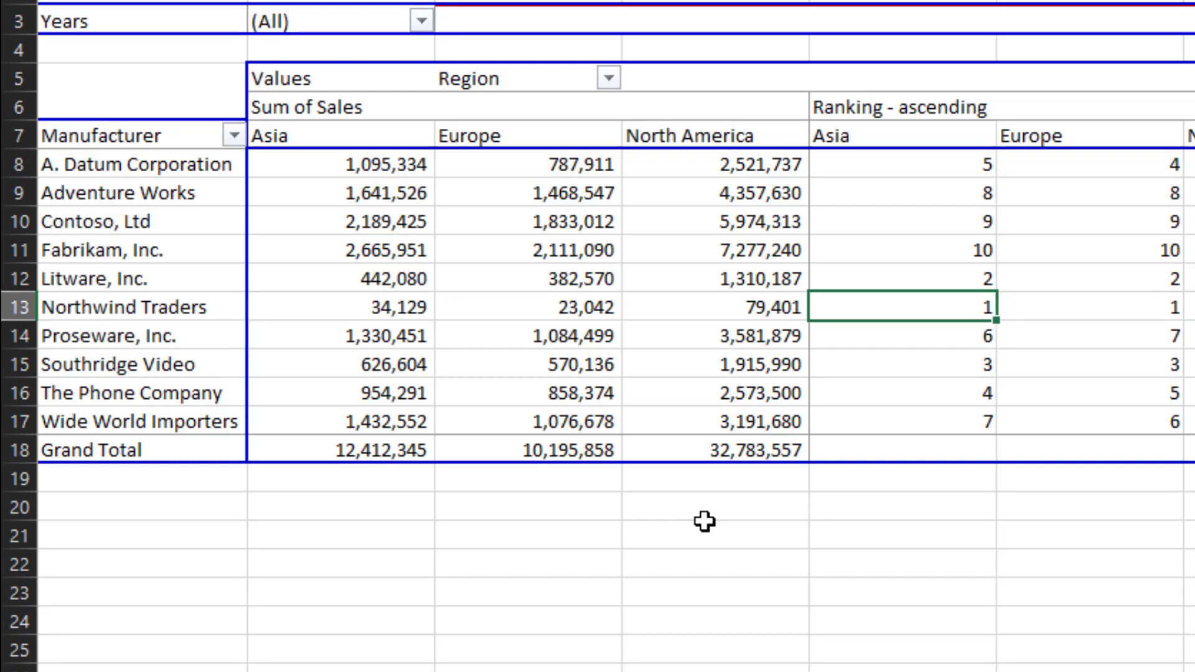
{"action": "key", "text": "Up"}
{"action": "key", "text": "Up"}
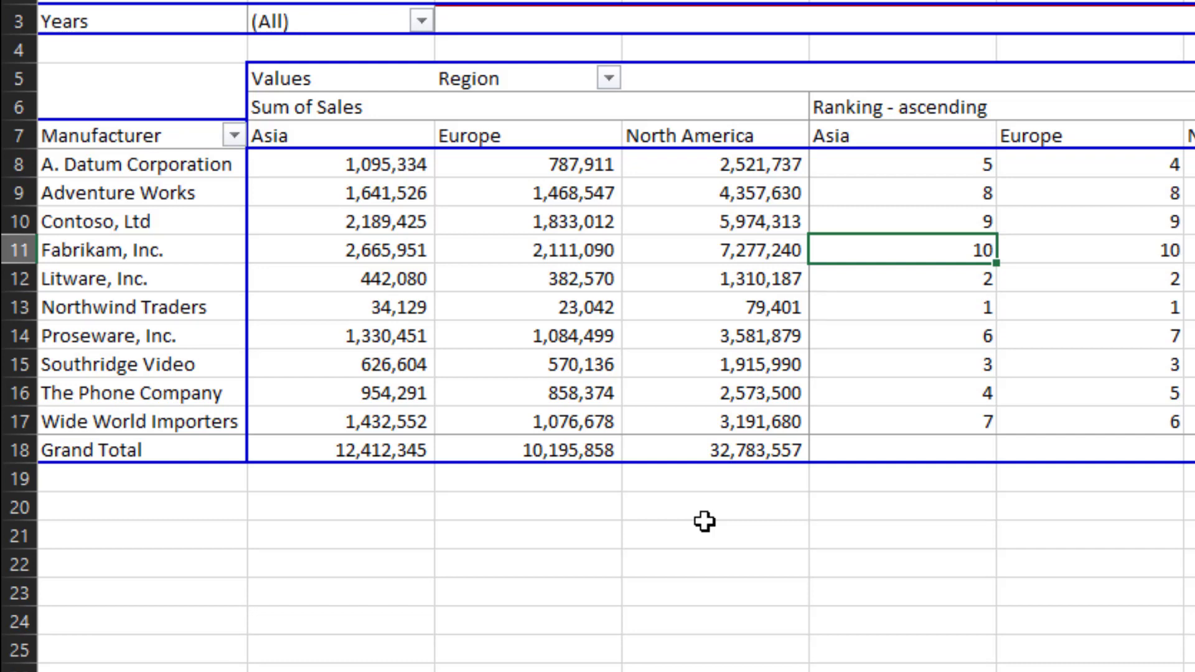
{"action": "key", "text": "Right"}
{"action": "key", "text": "Right"}
{"action": "key", "text": "Right"}
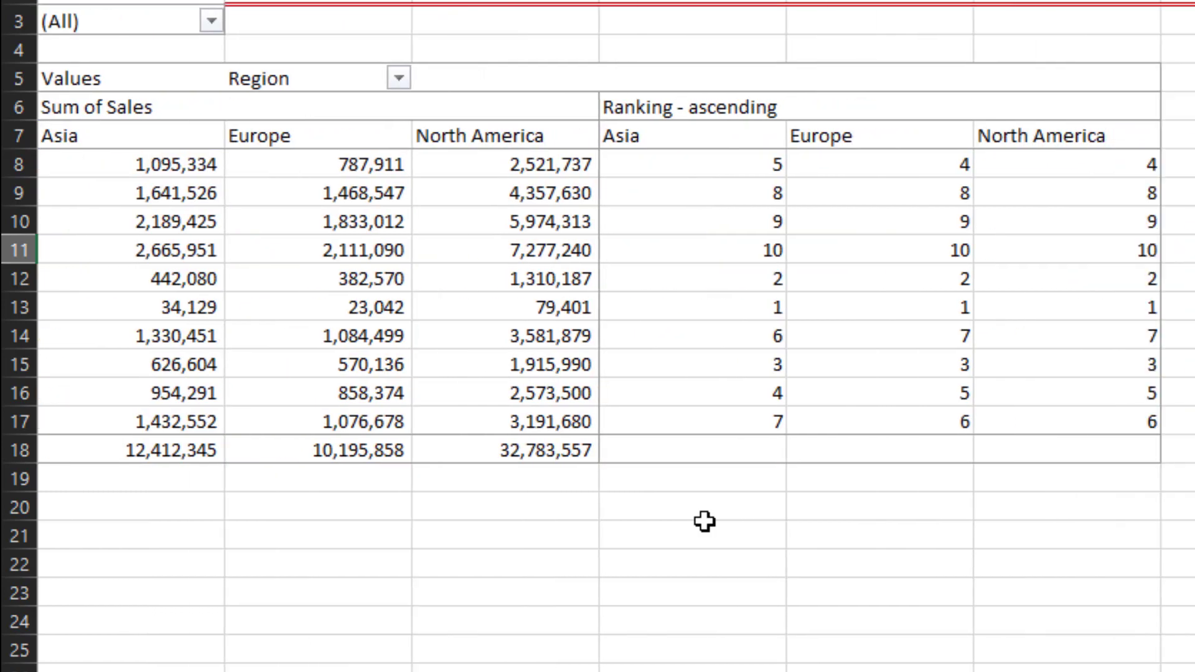
{"action": "key", "text": "Right"}
{"action": "key", "text": "Right"}
{"action": "key", "text": "Right"}
{"action": "key", "text": "Right"}
{"action": "key", "text": "Right"}
{"action": "key", "text": "Right"}
{"action": "key", "text": "Left"}
{"action": "key", "text": "Left"}
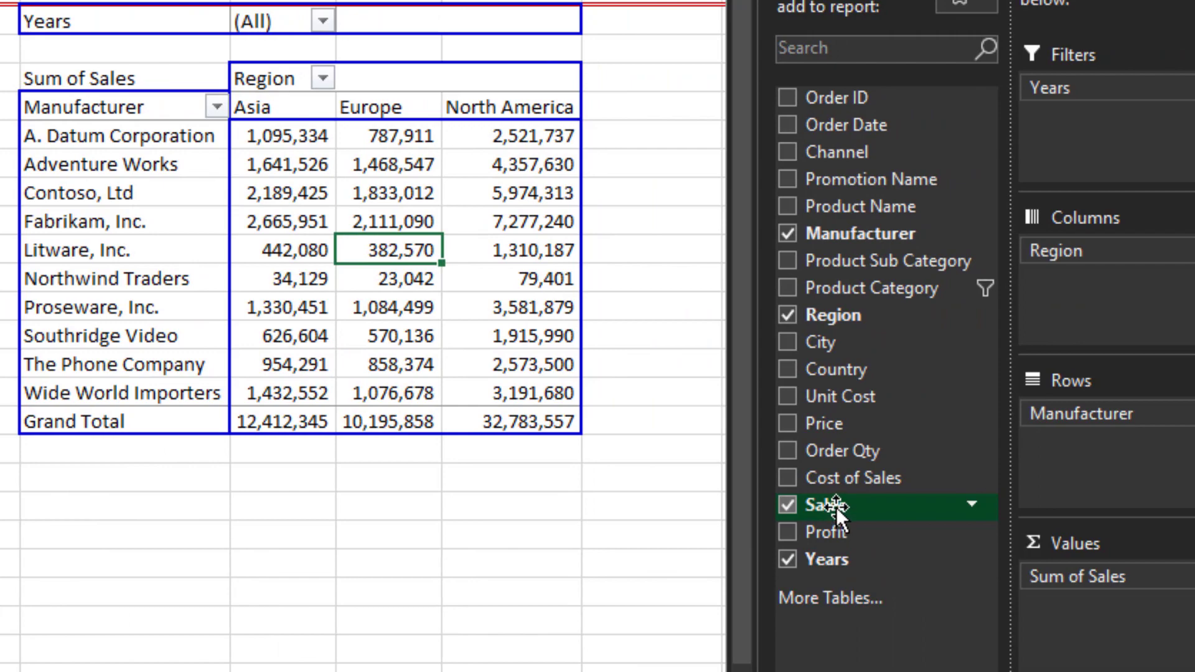
- Add Sales to the second pivot table's values again and show Sum of Sales2 as Rank Smallest to Largest by Manufacturer
{"action": "left_click_drag", "start_coordinate": [835, 506], "coordinate": [1073, 607]}
{"action": "left_click", "coordinate": [1073, 608]}
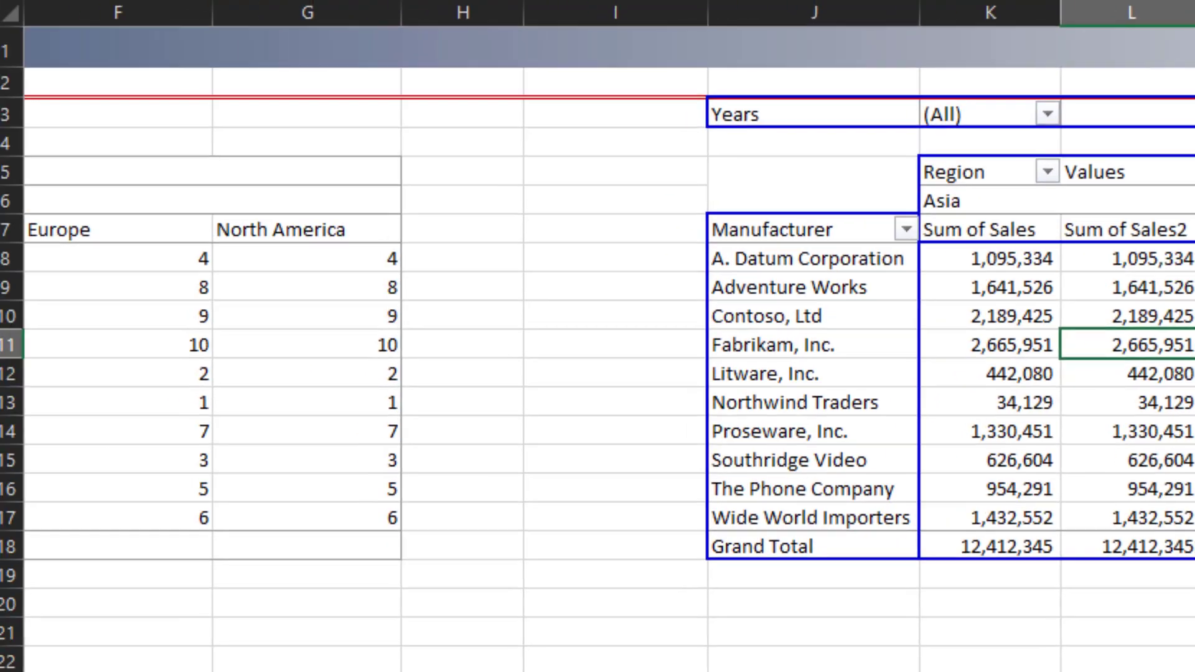
{"action": "left_click", "coordinate": [1189, 616]}
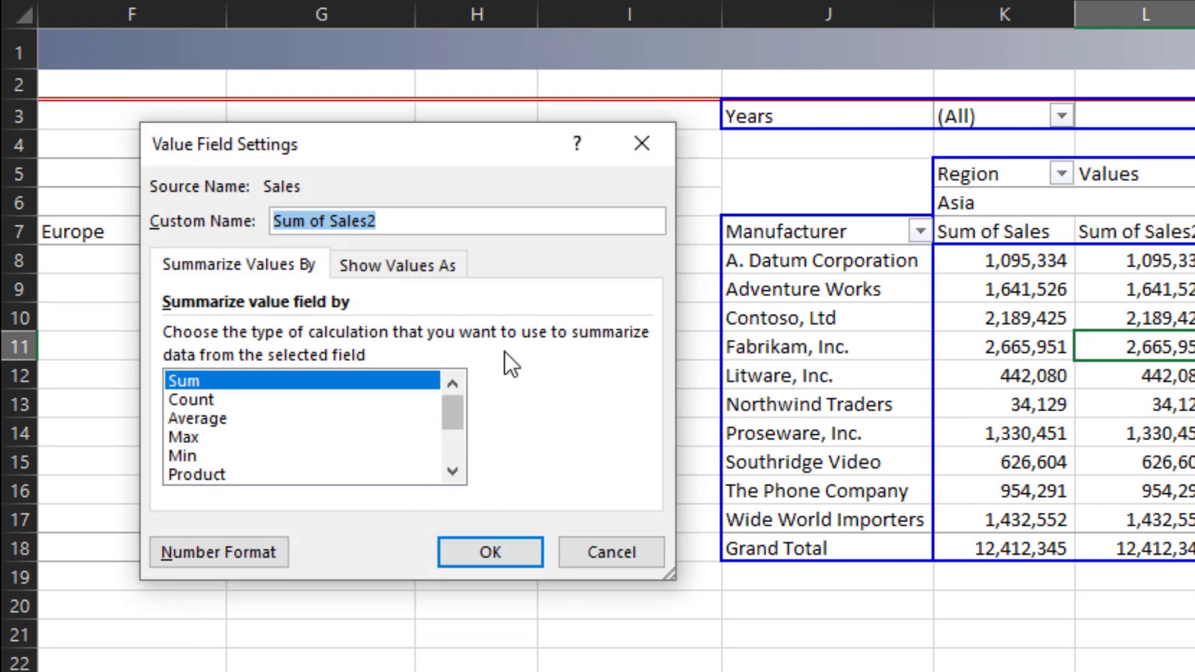
{"action": "left_click", "coordinate": [397, 266]}
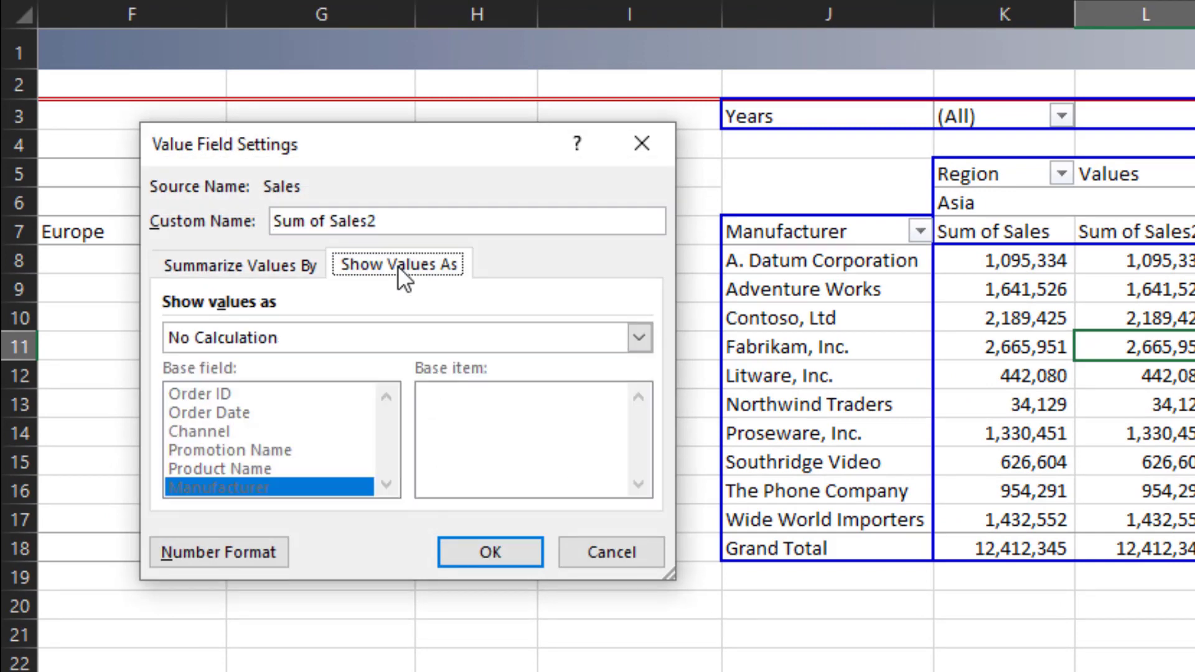
{"action": "left_click", "coordinate": [639, 338]}
{"action": "left_click_drag", "start_coordinate": [640, 391], "coordinate": [652, 455]}
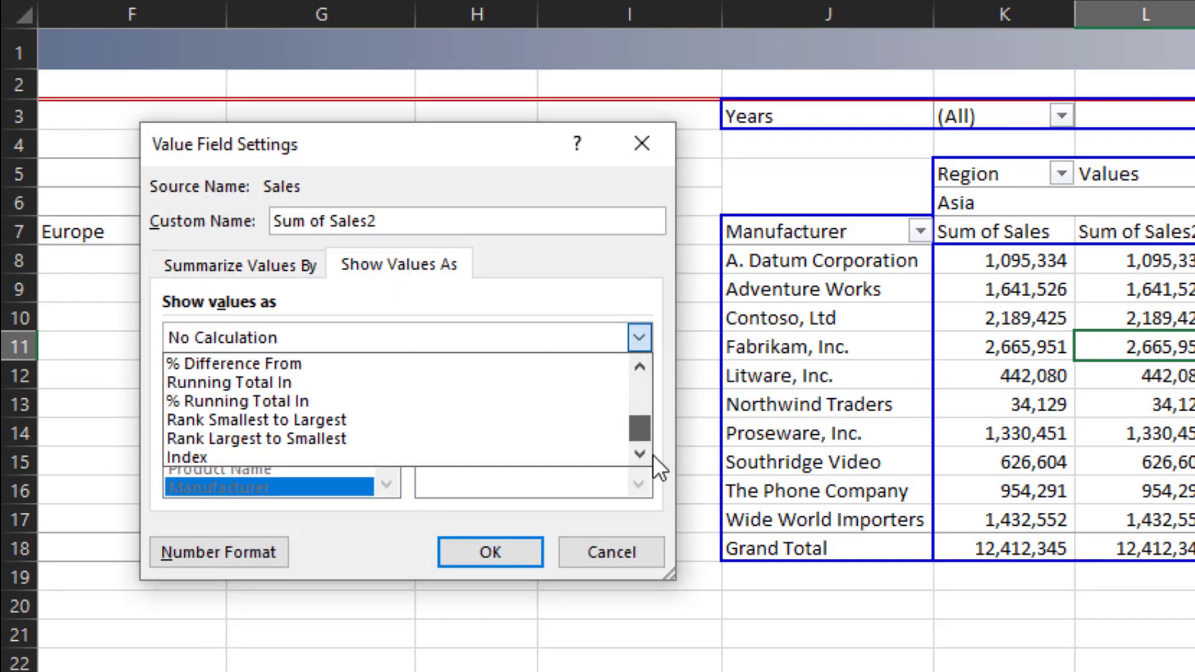
{"action": "left_click", "coordinate": [573, 420]}
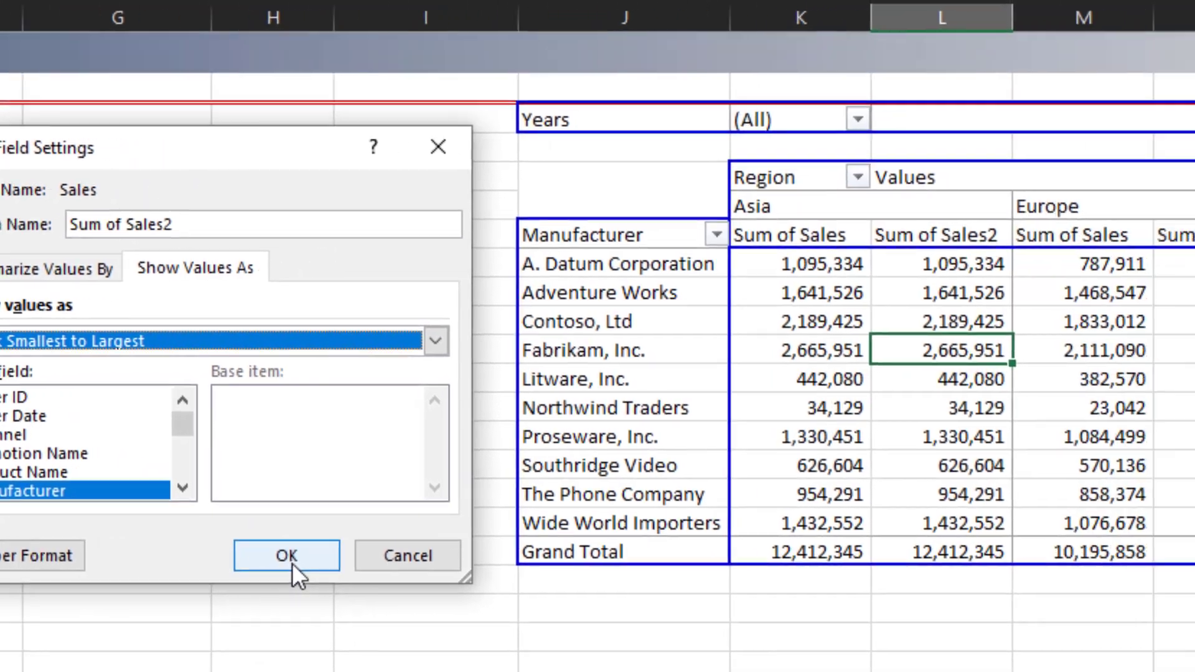
{"action": "left_click", "coordinate": [489, 552]}
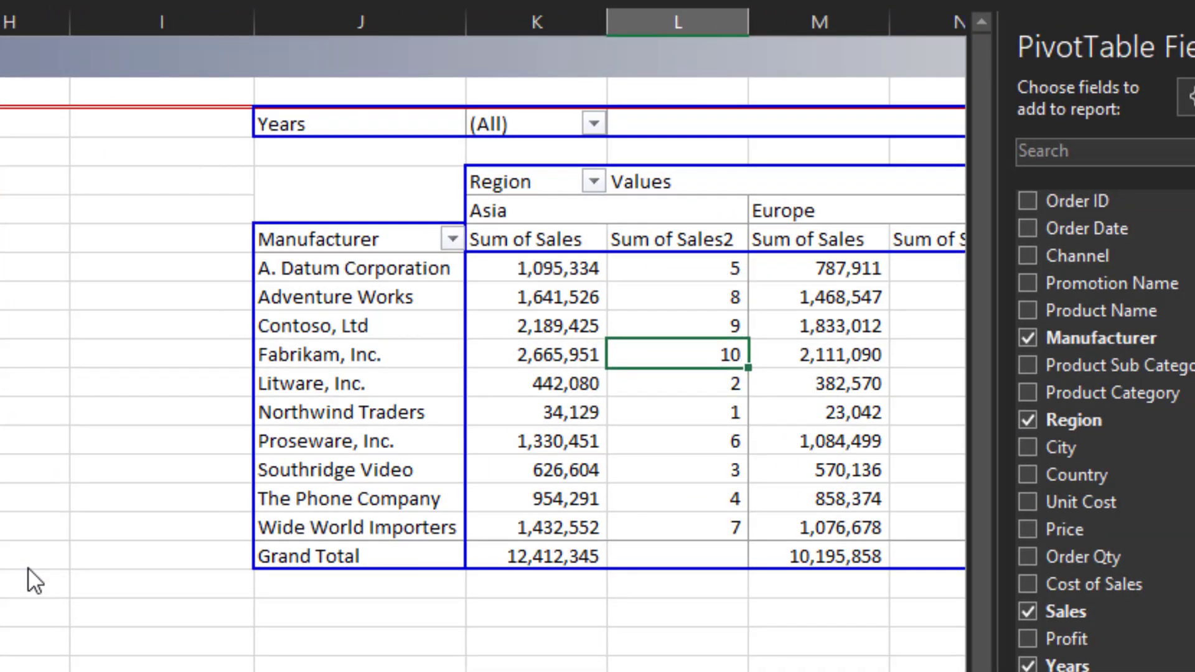
- Examine the manufacturer ranks produced in the Sum of Sales2 columns for each region
{"action": "key", "text": "Down"}
{"action": "key", "text": "Down"}
{"action": "key", "text": "Left"}
{"action": "key", "text": "Left"}
{"action": "key", "text": "Right"}
{"action": "key", "text": "Right"}
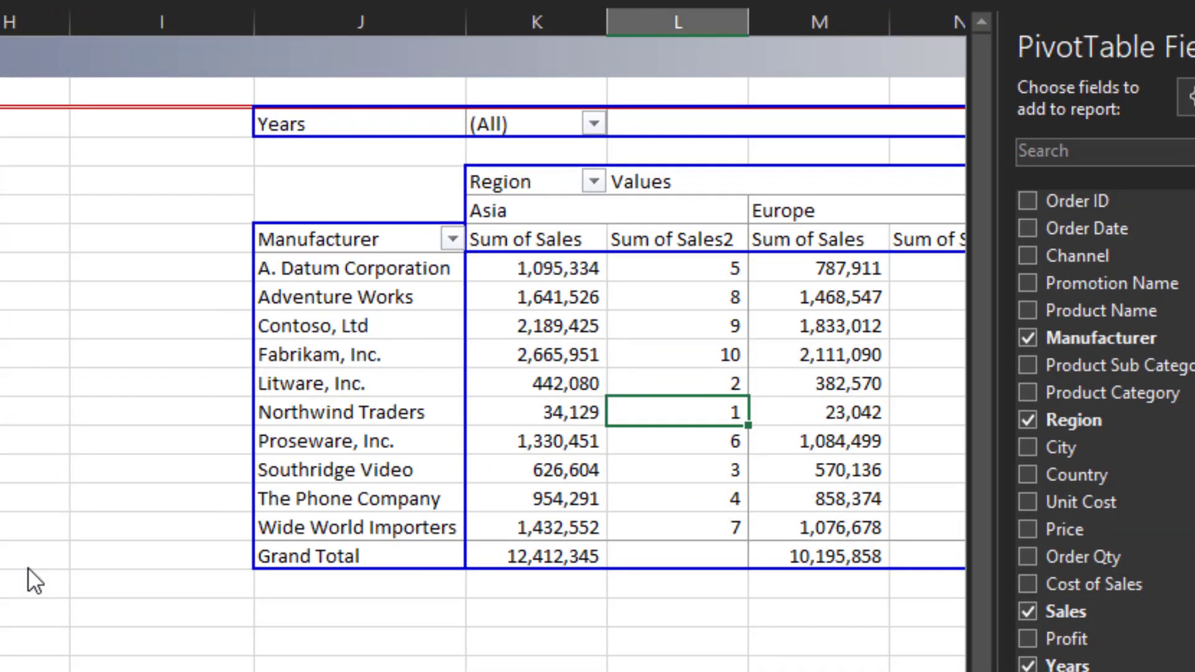
{"action": "key", "text": "Right"}
{"action": "key", "text": "Right"}
{"action": "key", "text": "Left"}
{"action": "key", "text": "Left"}
{"action": "key", "text": "Up"}
{"action": "key", "text": "Up"}
- Reorder the ranking pivot table's column fields so Values comes before Region
{"action": "key", "text": "Right"}
{"action": "key", "text": "Right"}
{"action": "key", "text": "Right"}
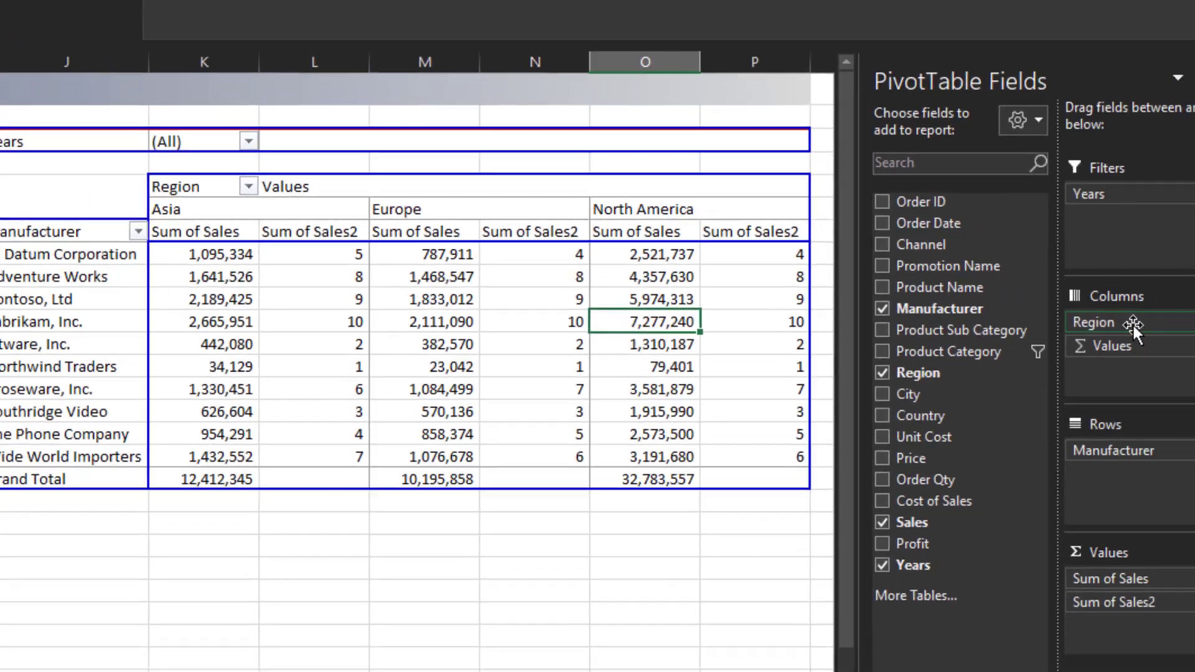
{"action": "left_click_drag", "start_coordinate": [1133, 323], "coordinate": [1086, 349]}
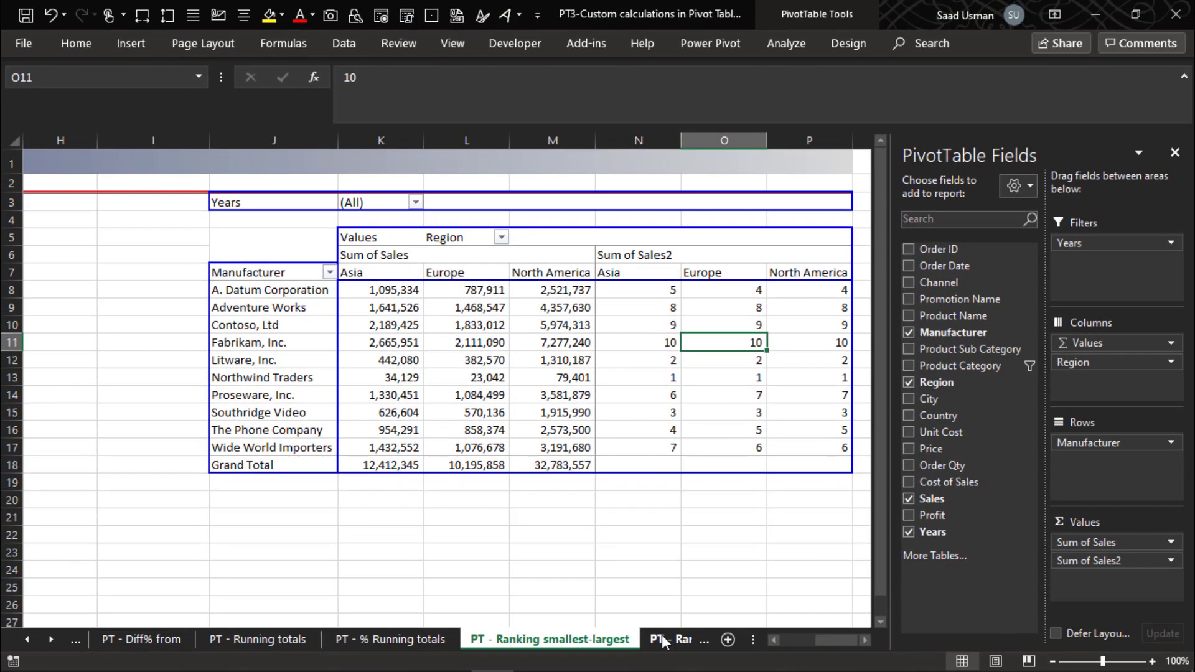
- Open the Ranking largest- smallest sheet and examine its example pivot table of country sales ranked by year
{"action": "left_click", "coordinate": [662, 639]}
{"action": "left_click", "coordinate": [578, 567]}
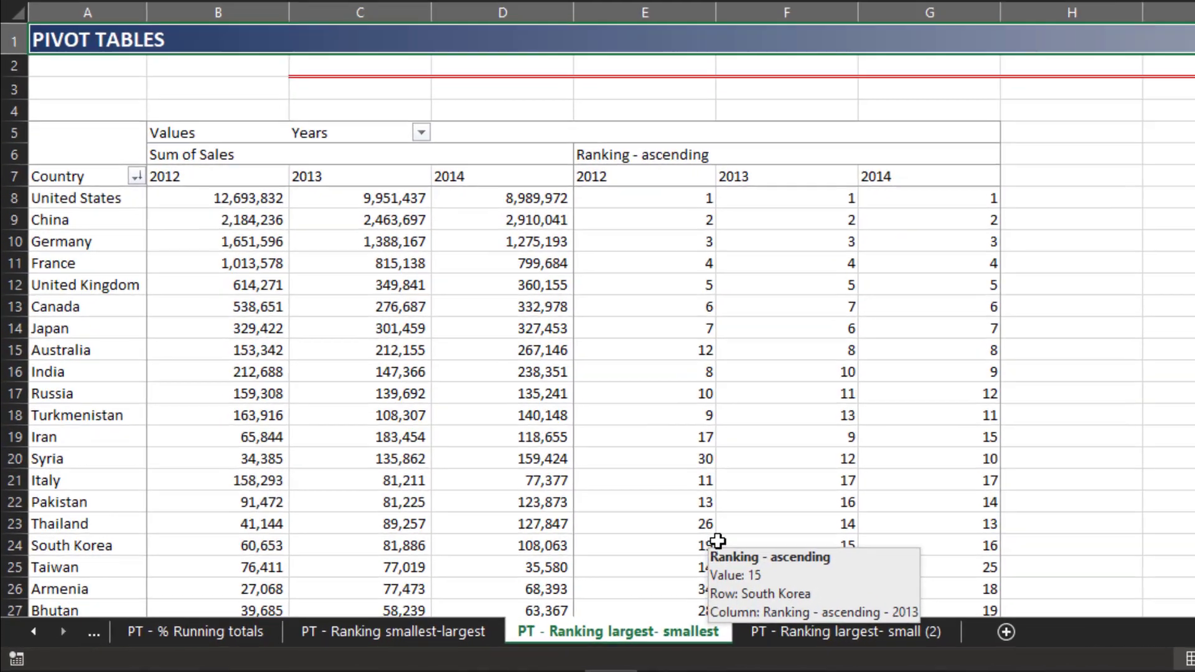
{"action": "key", "text": "Down"}
{"action": "key", "text": "Down"}
{"action": "key", "text": "Down"}
{"action": "key", "text": "Down"}
{"action": "key", "text": "Down"}
{"action": "key", "text": "Down"}
{"action": "key", "text": "Down"}
{"action": "key", "text": "Down"}
{"action": "key", "text": "Down"}
{"action": "key", "text": "Down"}
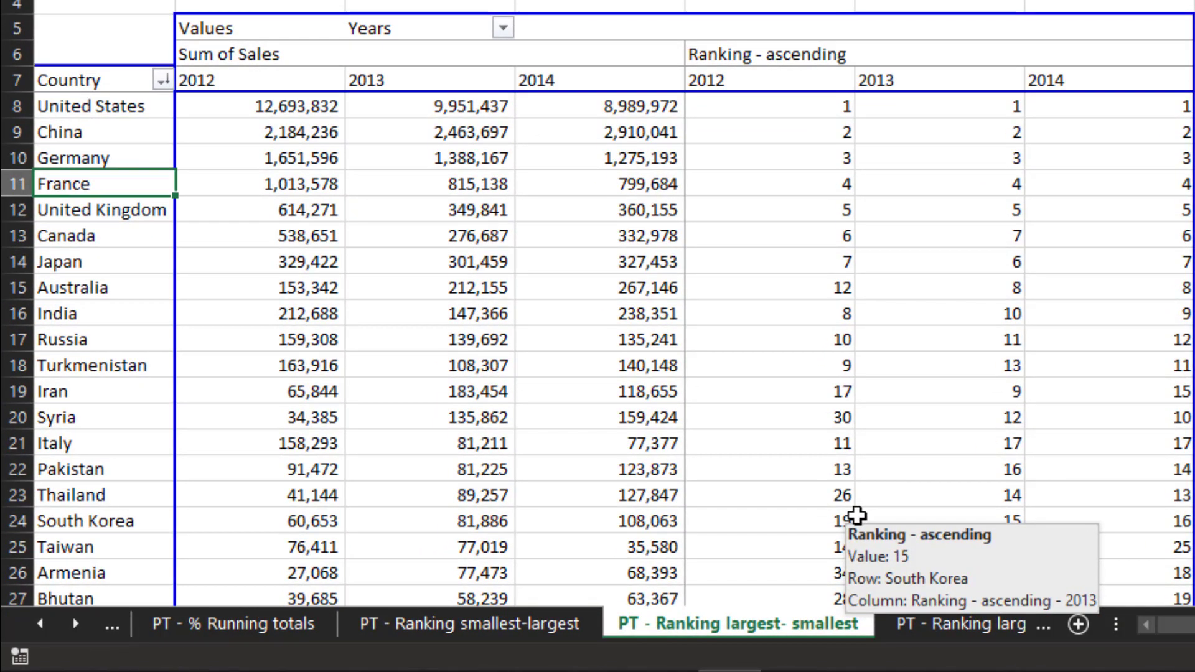
{"action": "key", "text": "Up"}
{"action": "key", "text": "Up"}
{"action": "key", "text": "Up"}
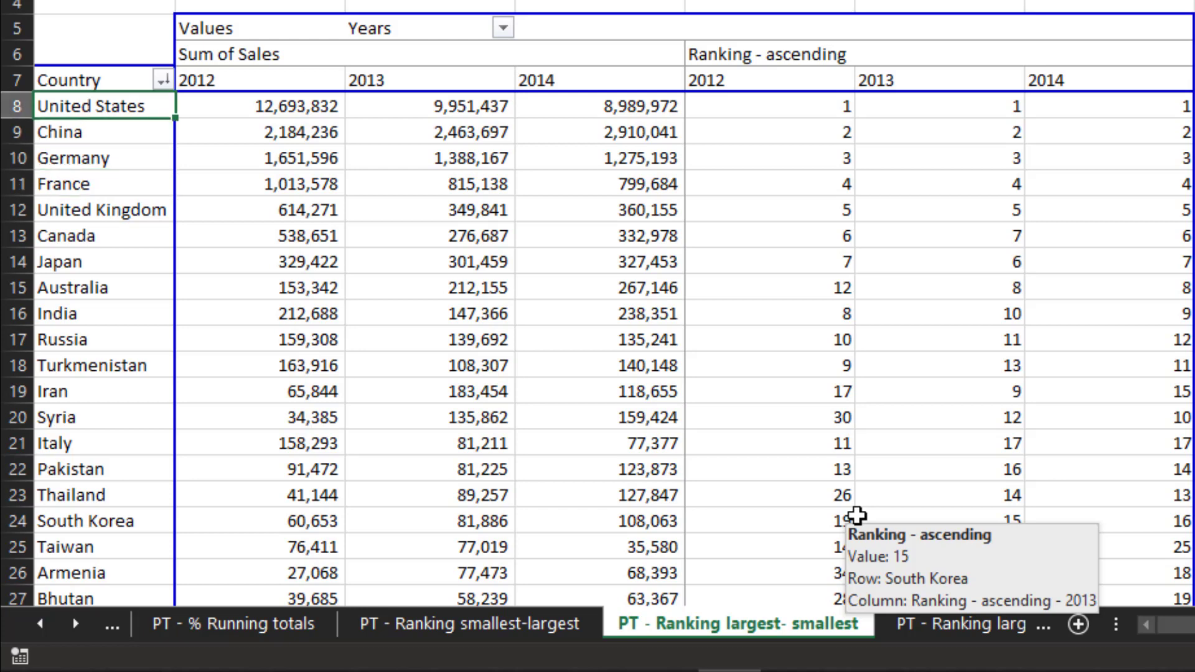
{"action": "key", "text": "Right"}
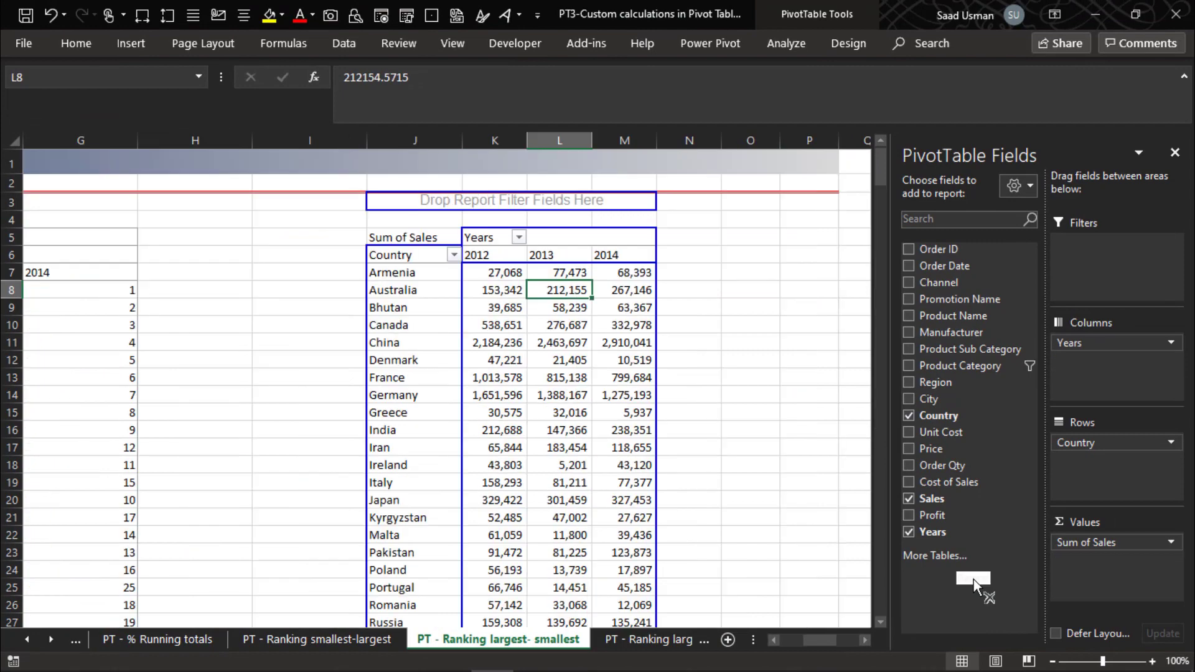
- Examine the country sales figures by year in the ranking pivot table
{"action": "key", "text": "Left"}
{"action": "key", "text": "Left"}
{"action": "key", "text": "Up"}
{"action": "key", "text": "Right"}
{"action": "key", "text": "Up"}
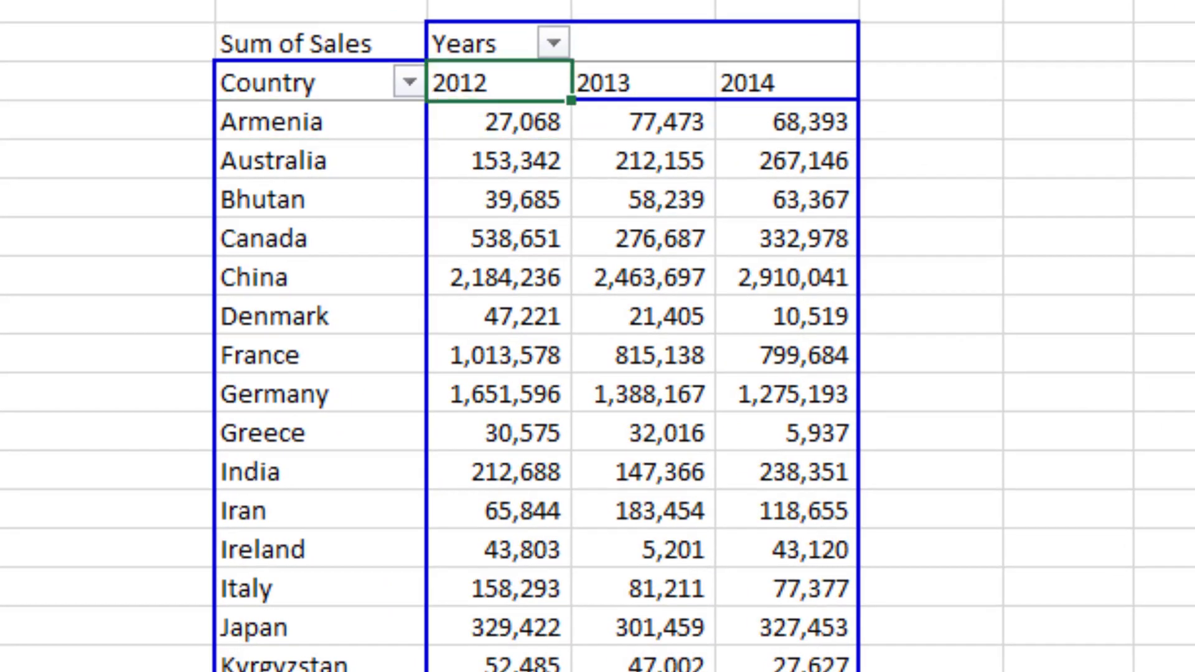
{"action": "key", "text": "Right"}
{"action": "key", "text": "Left"}
{"action": "key", "text": "Left"}
{"action": "key", "text": "Left"}
{"action": "key", "text": "Down"}
{"action": "key", "text": "Right"}
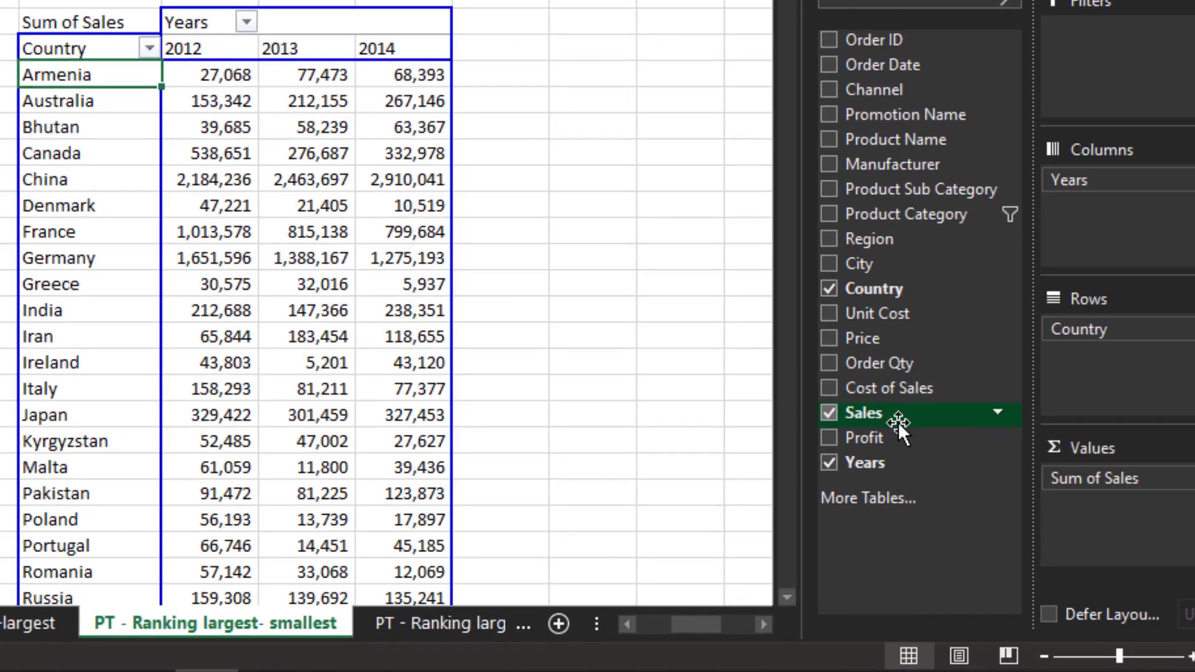
- Add Sales to the pivot table's values again and show Sum of Sales2 as Rank Largest to Smallest by Country
{"action": "left_click_drag", "start_coordinate": [898, 421], "coordinate": [1117, 520]}
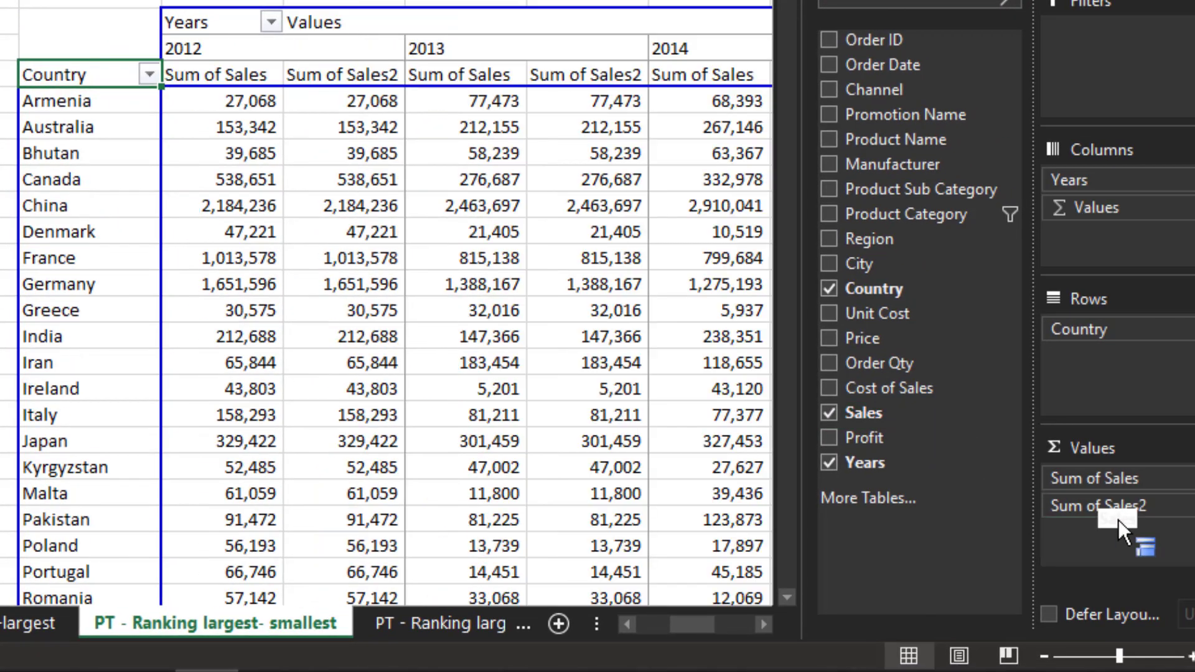
{"action": "left_click", "coordinate": [1123, 507]}
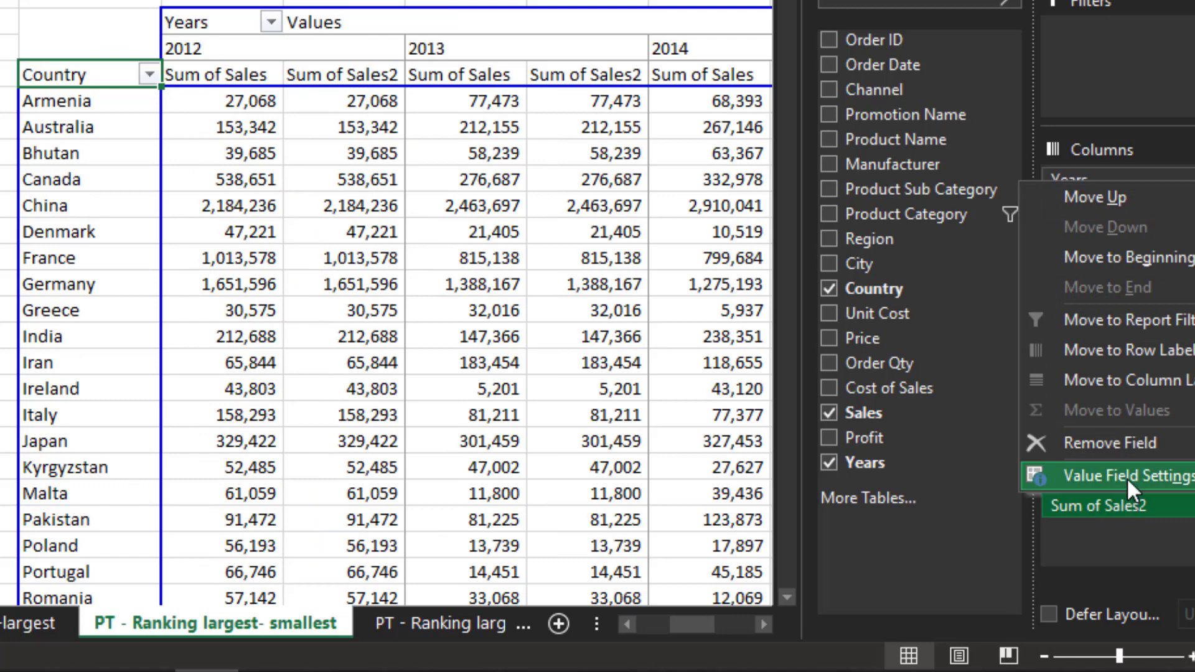
{"action": "left_click", "coordinate": [1127, 473]}
{"action": "left_click", "coordinate": [100, 145]}
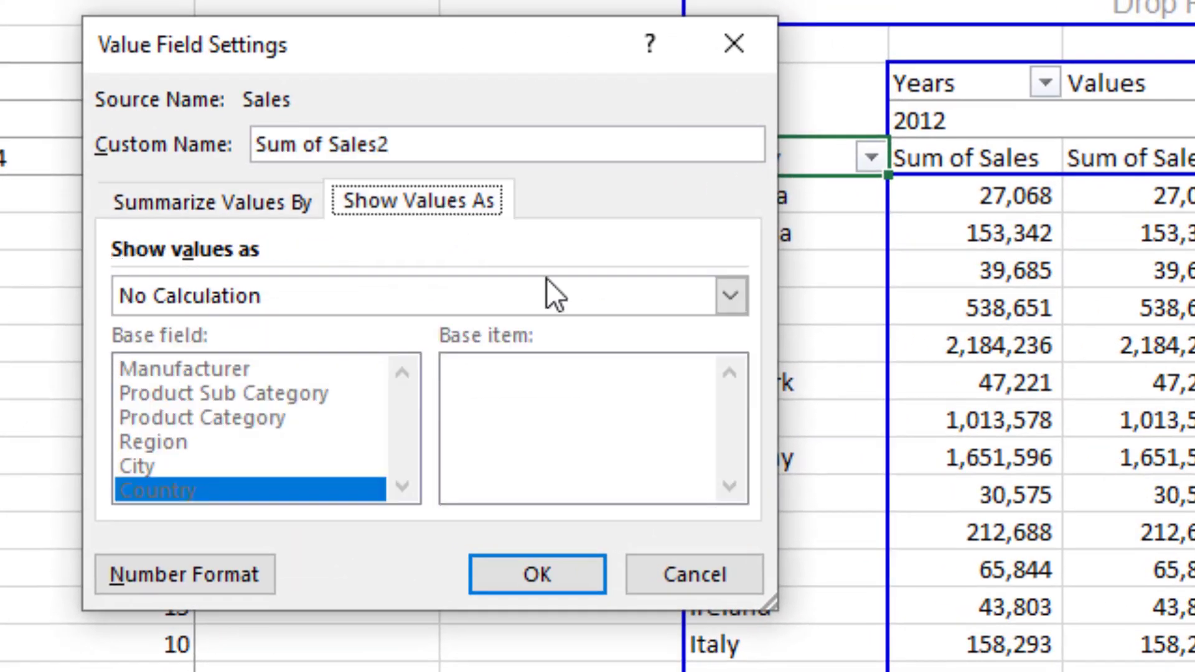
{"action": "left_click", "coordinate": [740, 307]}
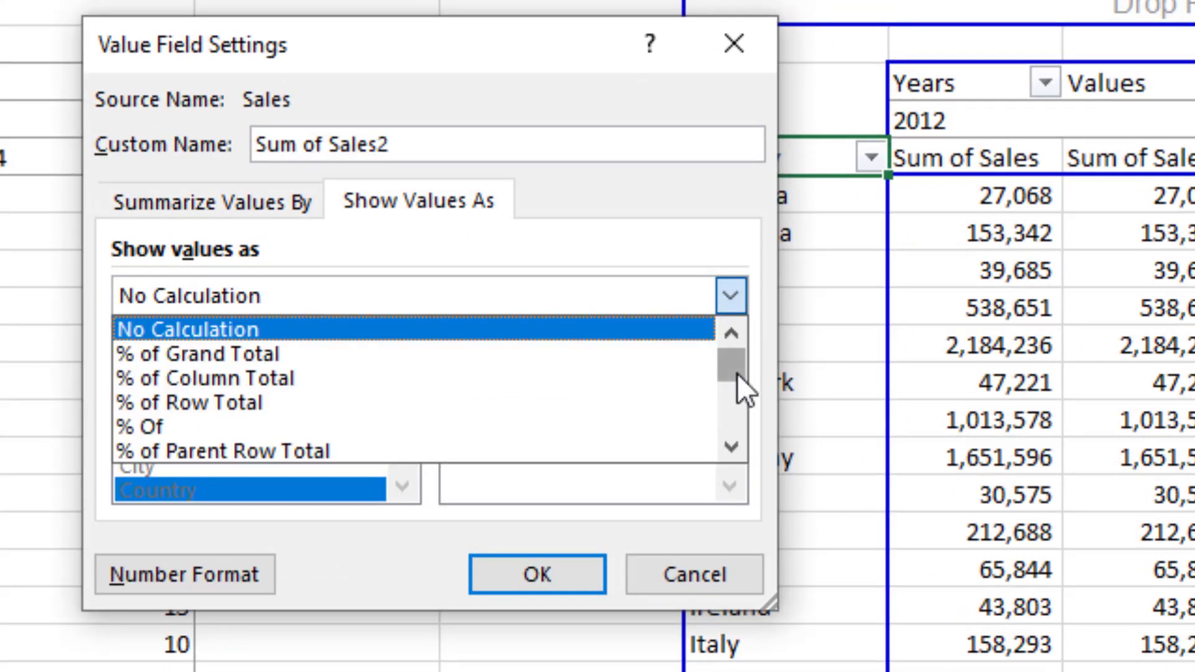
{"action": "left_click_drag", "start_coordinate": [737, 374], "coordinate": [752, 465]}
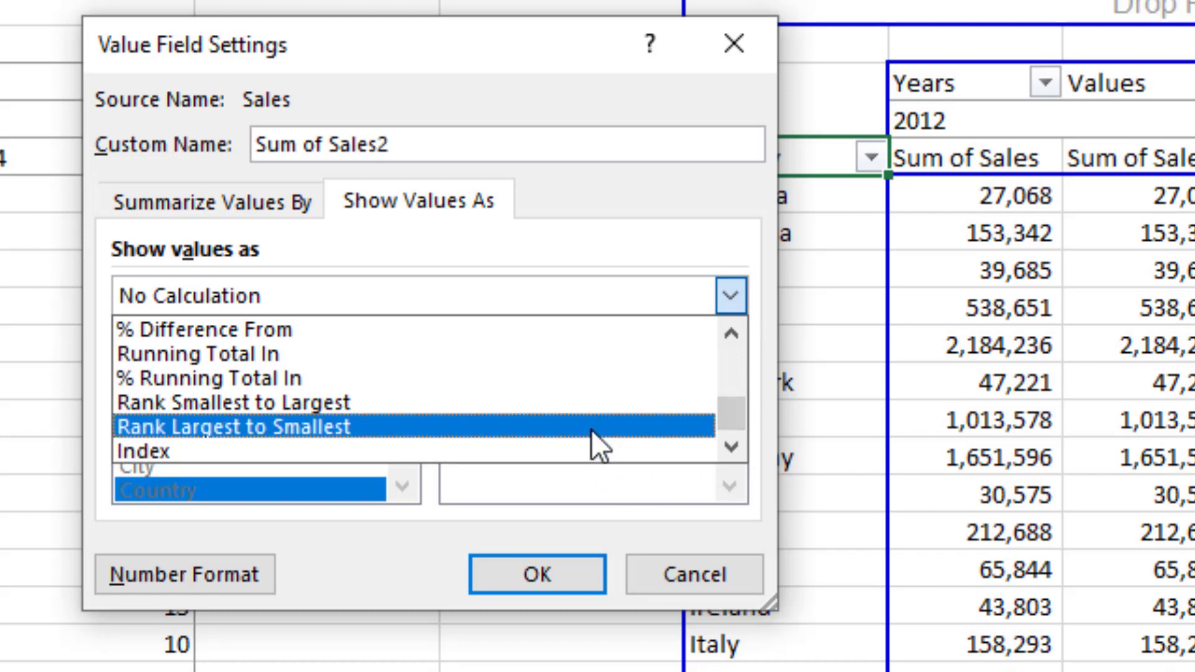
{"action": "left_click", "coordinate": [591, 428]}
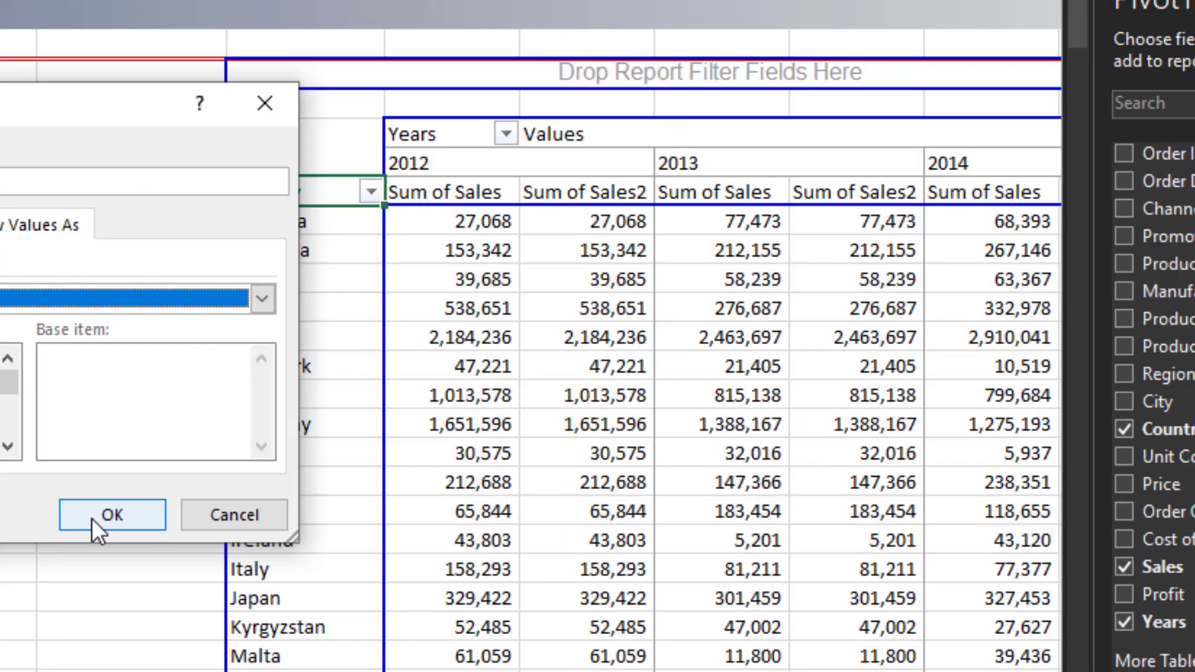
{"action": "left_click", "coordinate": [523, 576]}
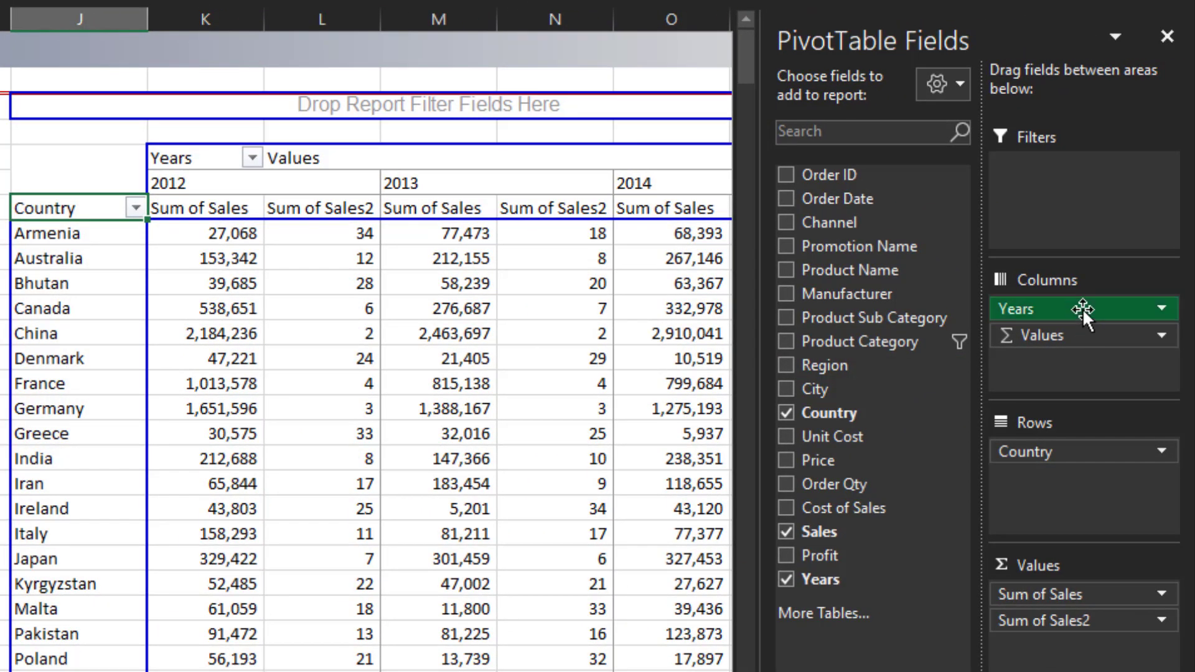
- Reorder the pivot table's column fields so Values comes before Years
{"action": "left_click_drag", "start_coordinate": [1082, 308], "coordinate": [1077, 346]}
{"action": "key", "text": "Down"}
{"action": "key", "text": "Down"}
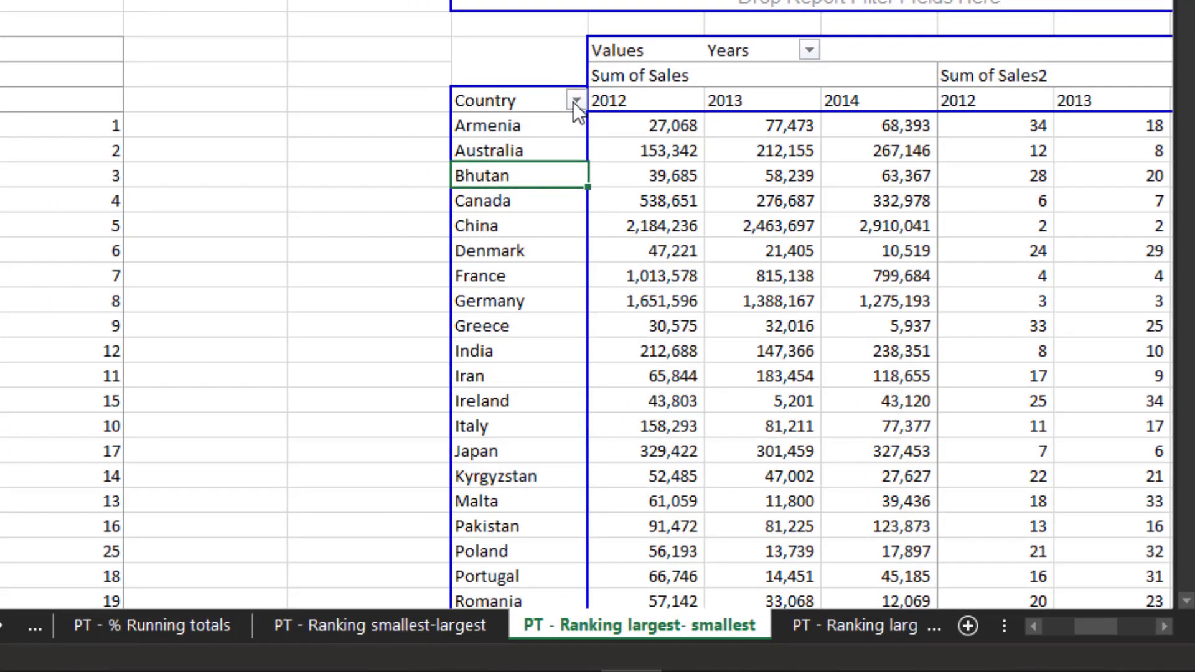
- Sort the countries in descending order by Sum of Sales2
{"action": "left_click", "coordinate": [576, 100]}
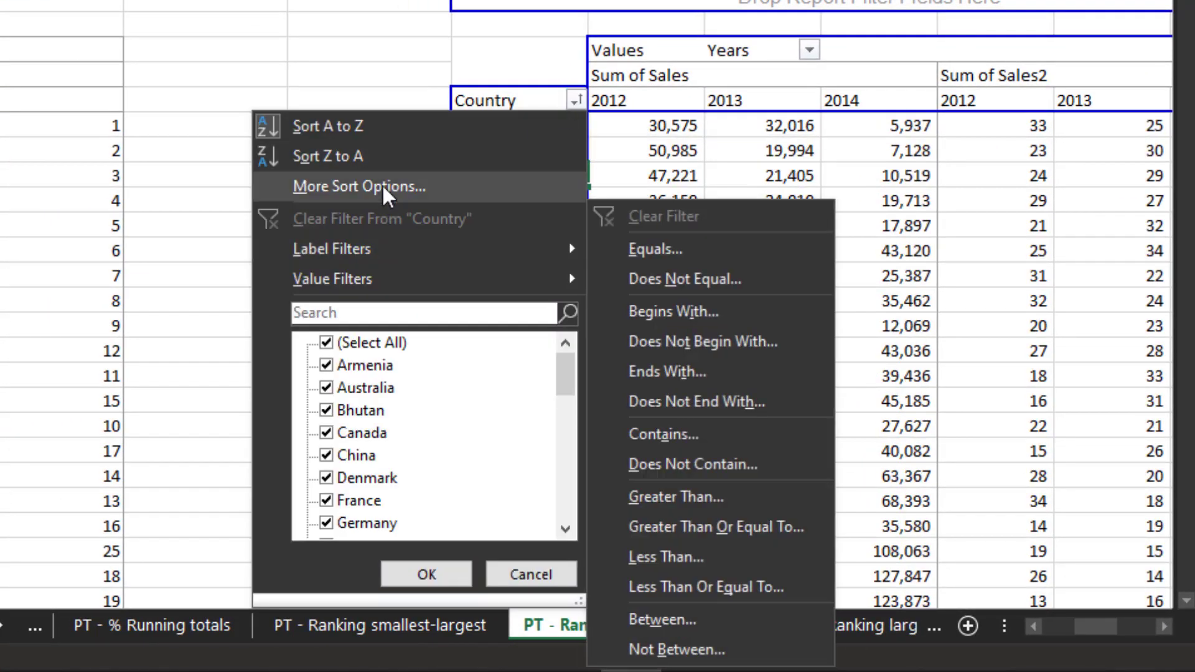
{"action": "left_click", "coordinate": [382, 184]}
{"action": "left_click", "coordinate": [253, 177]}
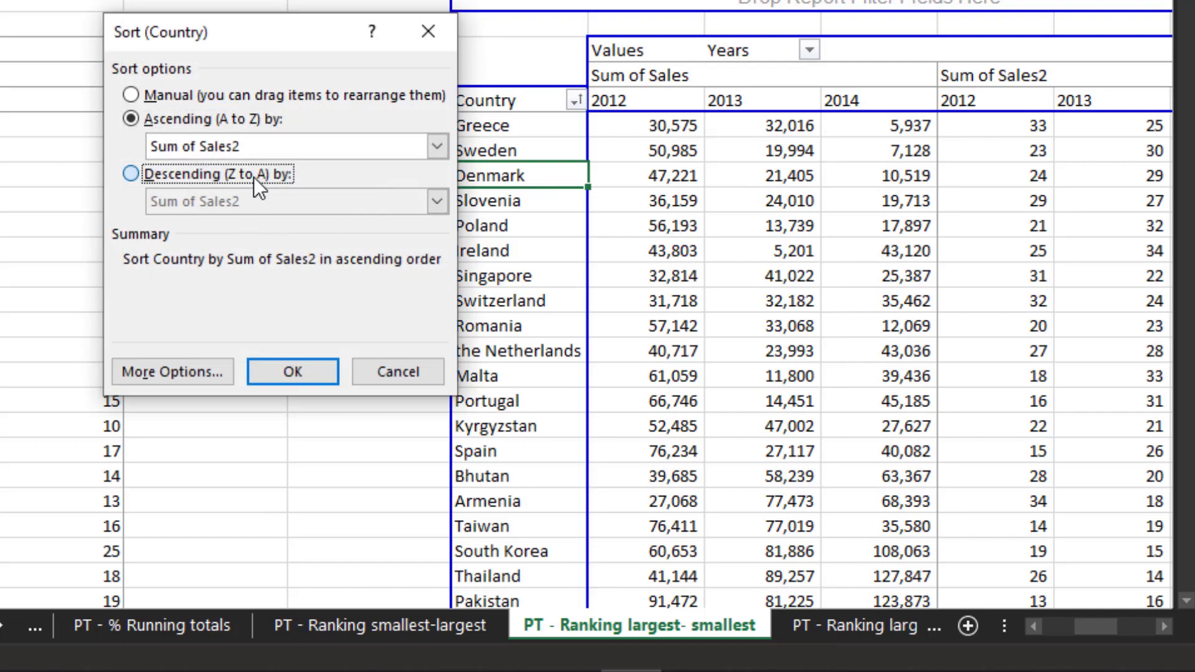
{"action": "left_click", "coordinate": [260, 205]}
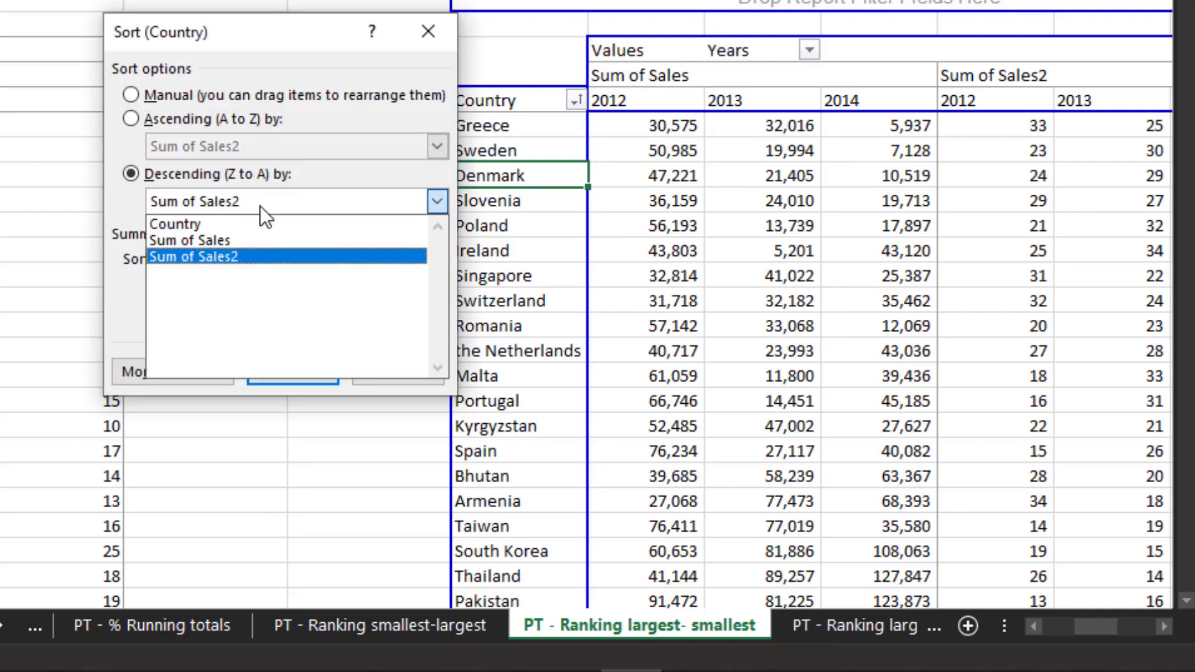
{"action": "left_click", "coordinate": [261, 257]}
{"action": "left_click", "coordinate": [286, 377]}
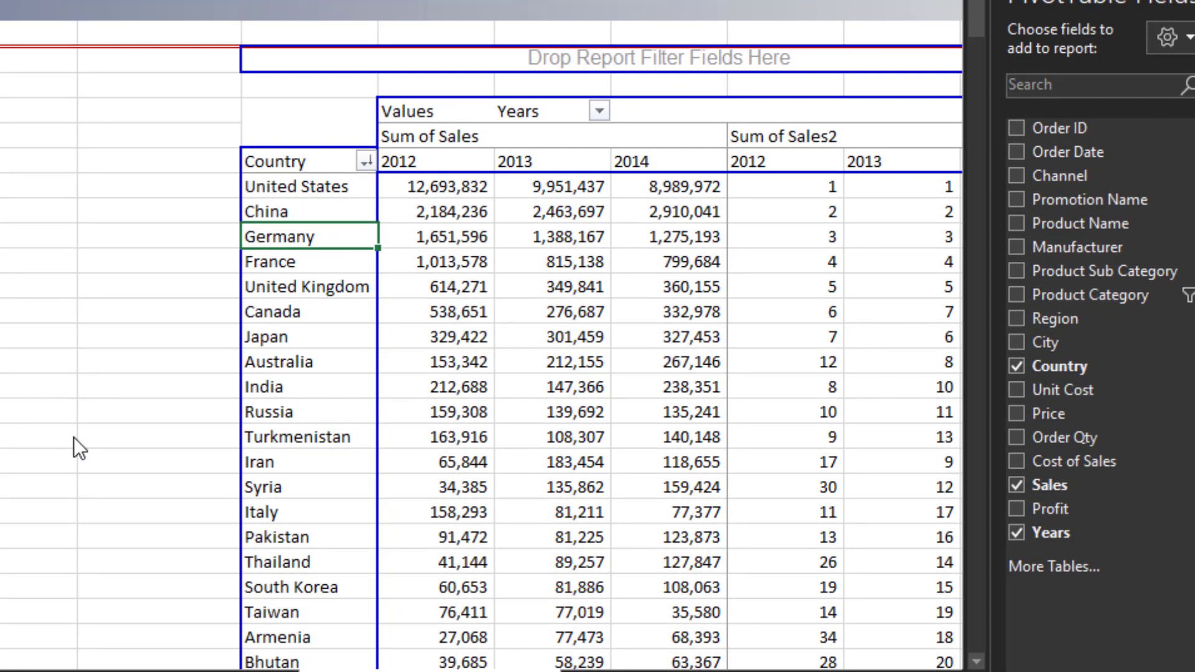
- Examine the sorted country ranks for each year in the Sum of Sales2 columns
{"action": "key", "text": "Right"}
{"action": "key", "text": "Right"}
{"action": "key", "text": "Right"}
{"action": "key", "text": "Right"}
{"action": "key", "text": "Right"}
{"action": "key", "text": "Up"}
{"action": "key", "text": "Up"}
{"action": "key", "text": "Left"}
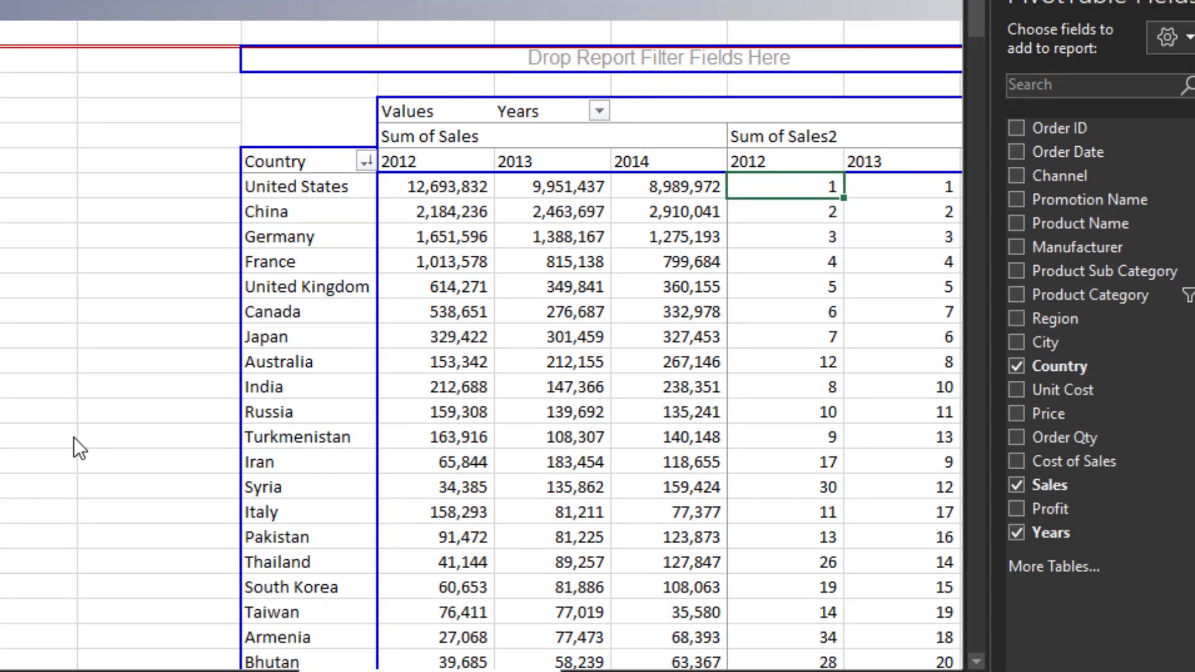
{"action": "key", "text": "Right"}
{"action": "key", "text": "Right"}
{"action": "key", "text": "Left"}
{"action": "key", "text": "Left"}
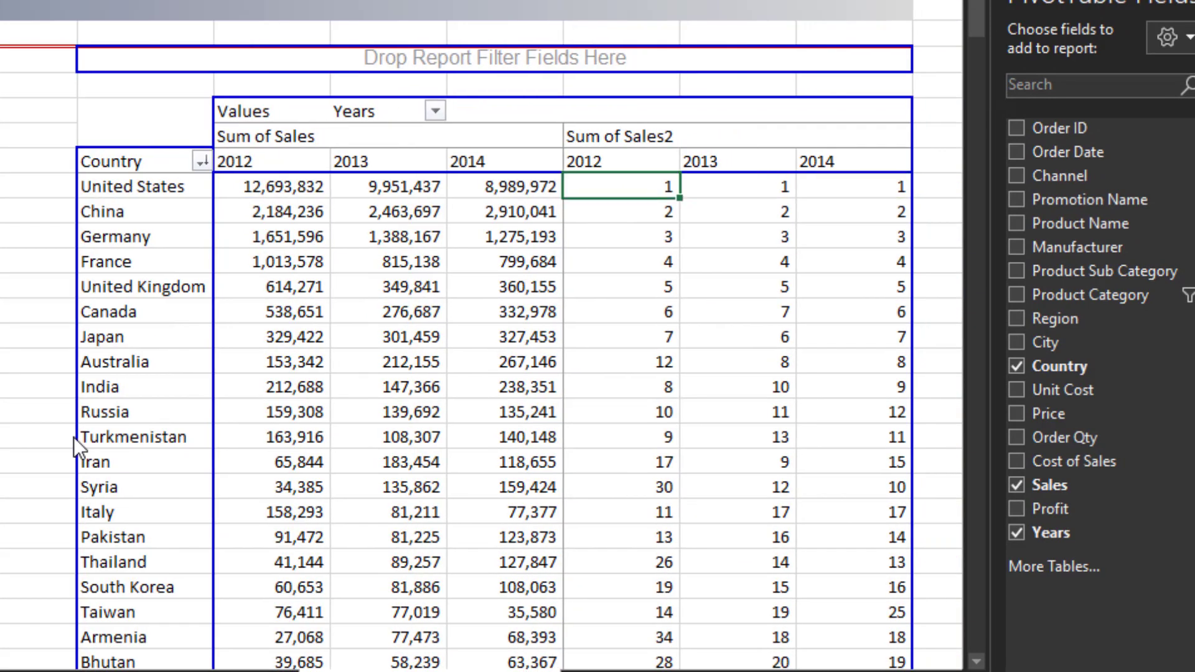
{"action": "key", "text": "Left"}
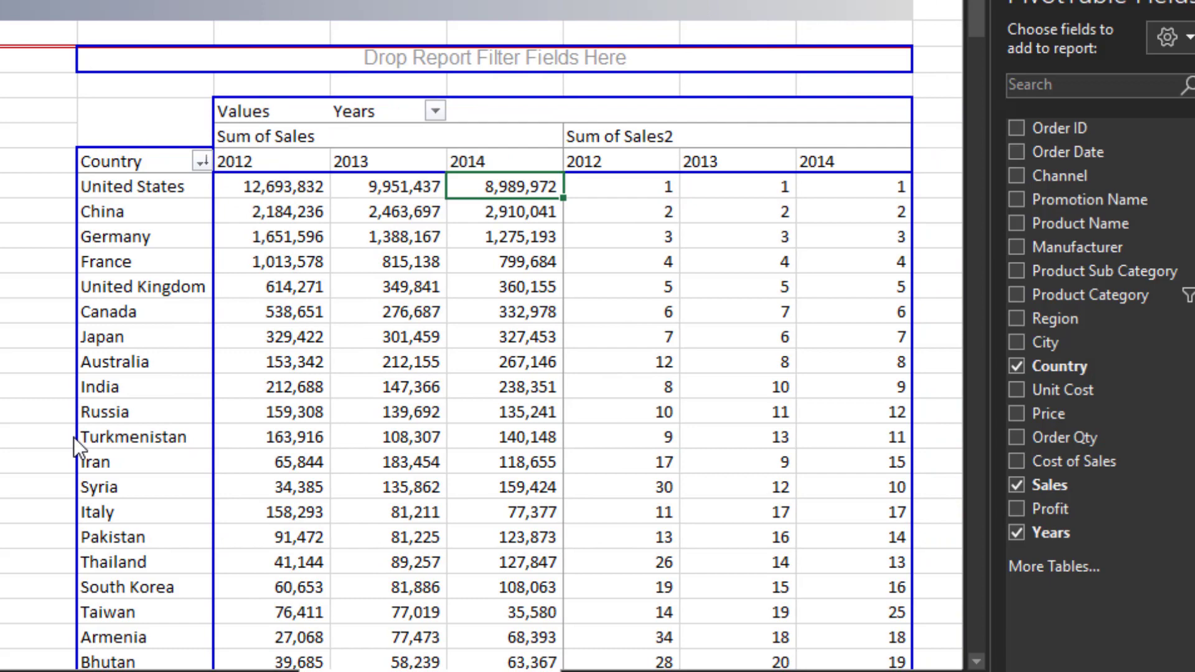
{"action": "key", "text": "Left"}
{"action": "key", "text": "Right"}
{"action": "key", "text": "Left"}
{"action": "key", "text": "Down"}
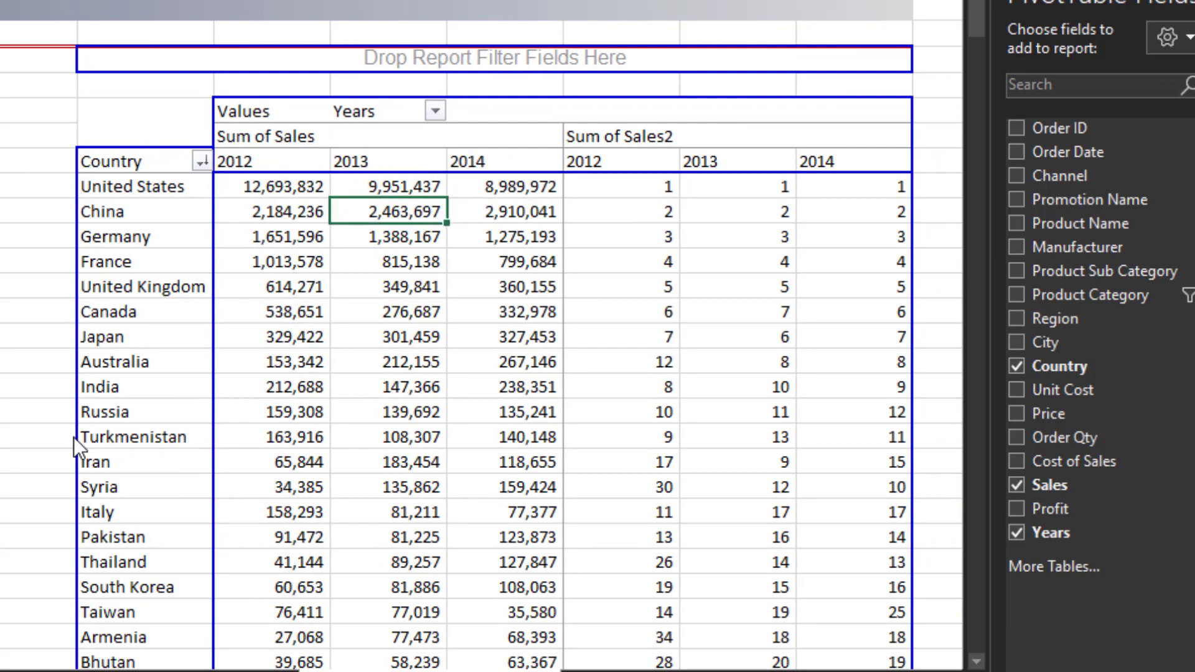
{"action": "key", "text": "Right"}
{"action": "key", "text": "Down"}
{"action": "key", "text": "Down"}
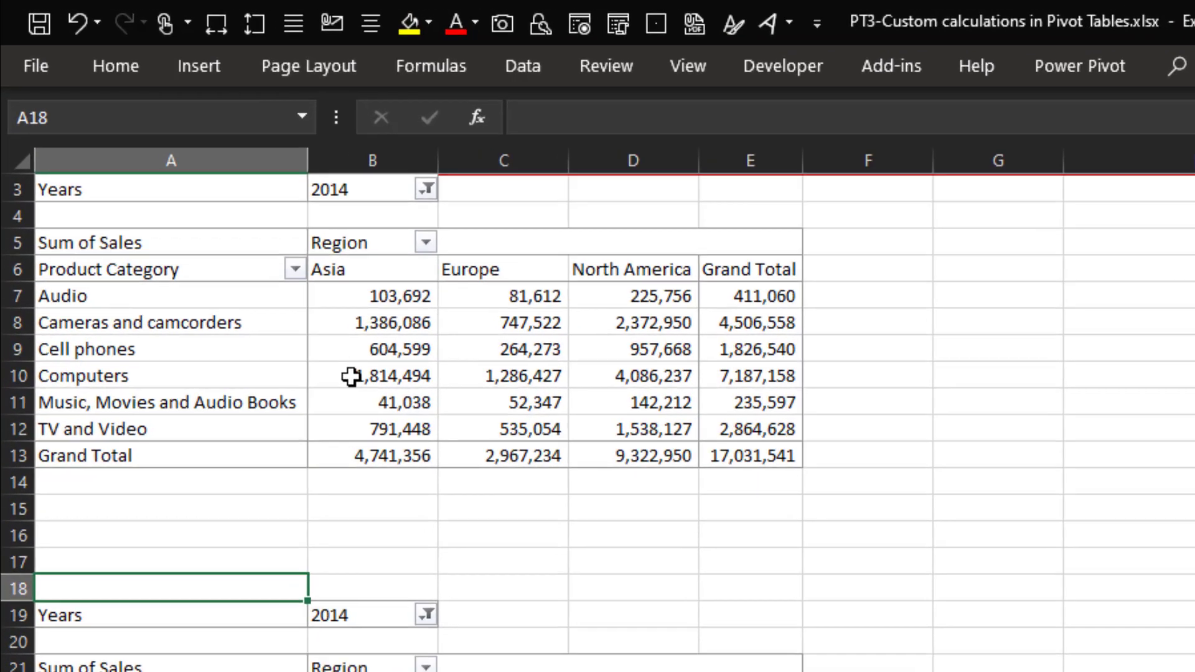
- Open the PT - Index sheet and examine its two pivot tables of 2014 sales by product category and region
{"action": "key", "text": "Up"}
{"action": "mouse_move", "coordinate": [396, 424]}
{"action": "key", "text": "Up"}
{"action": "key", "text": "Up"}
{"action": "key", "text": "Up"}
{"action": "key", "text": "Up"}
{"action": "key", "text": "Up"}
{"action": "key", "text": "Up"}
{"action": "key", "text": "Up"}
{"action": "key", "text": "Up"}
{"action": "key", "text": "Up"}
{"action": "key", "text": "Up"}
{"action": "key", "text": "Up"}
{"action": "key", "text": "Up"}
{"action": "key", "text": "Up"}
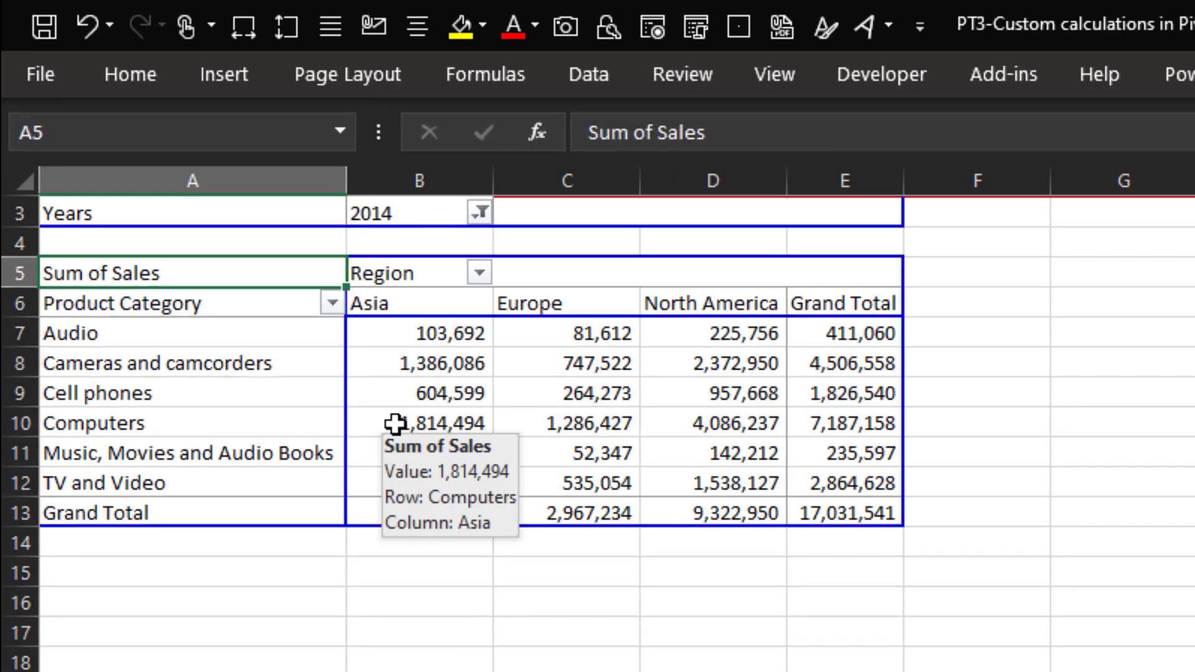
{"action": "key", "text": "Down"}
{"action": "key", "text": "Down"}
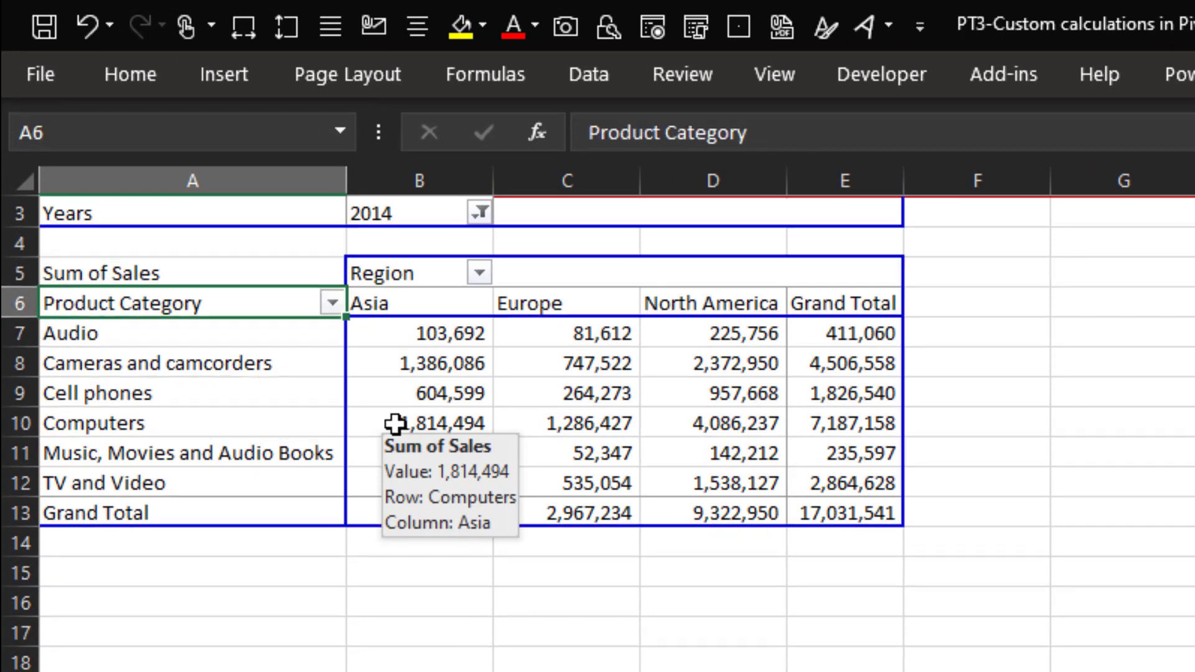
{"action": "key", "text": "Right"}
{"action": "key", "text": "Right"}
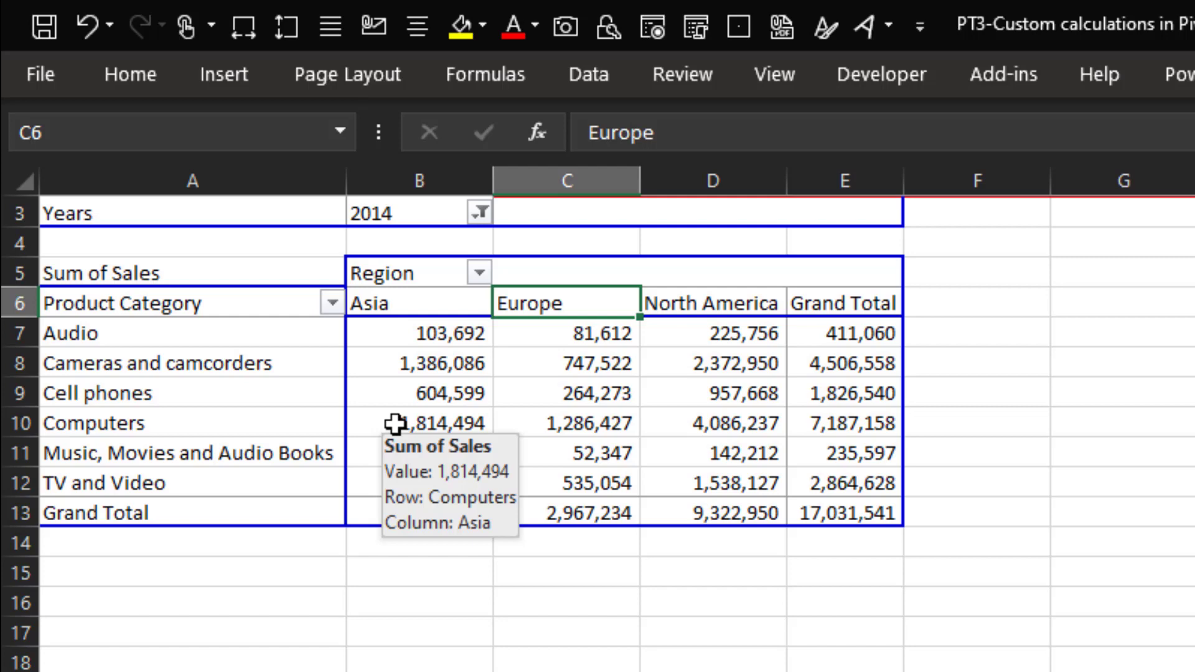
{"action": "left_click", "coordinate": [398, 564]}
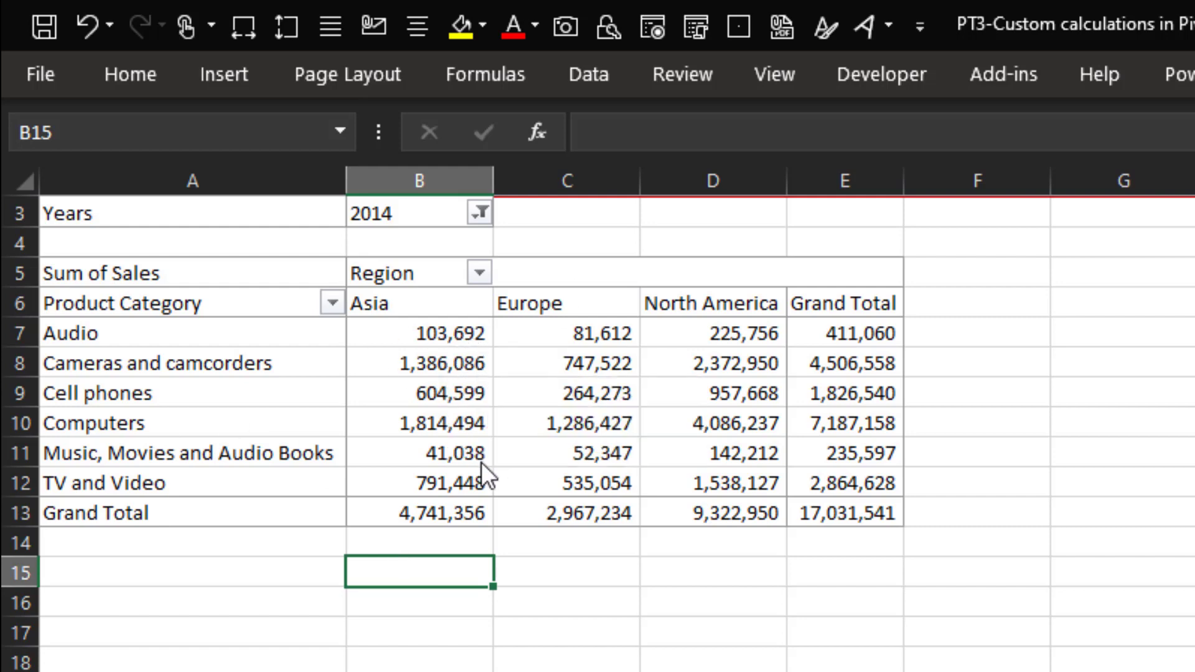
{"action": "mouse_move", "coordinate": [481, 463]}
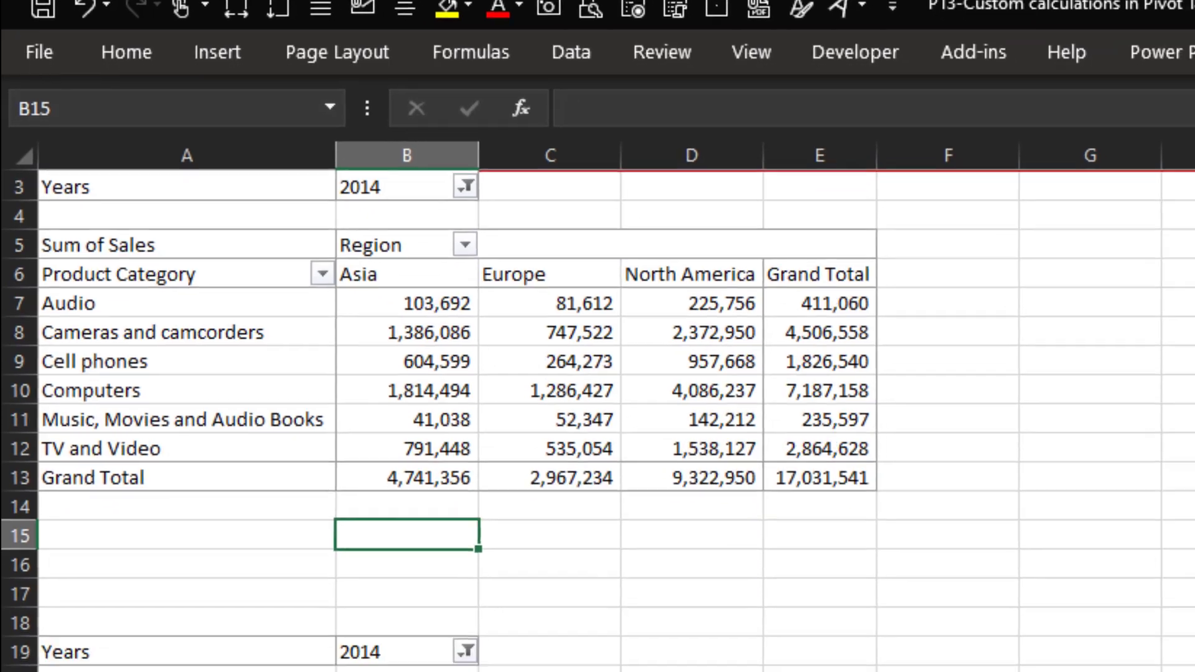
- Show the second pivot table's Sum of Sales values as Index
{"action": "left_click", "coordinate": [323, 531]}
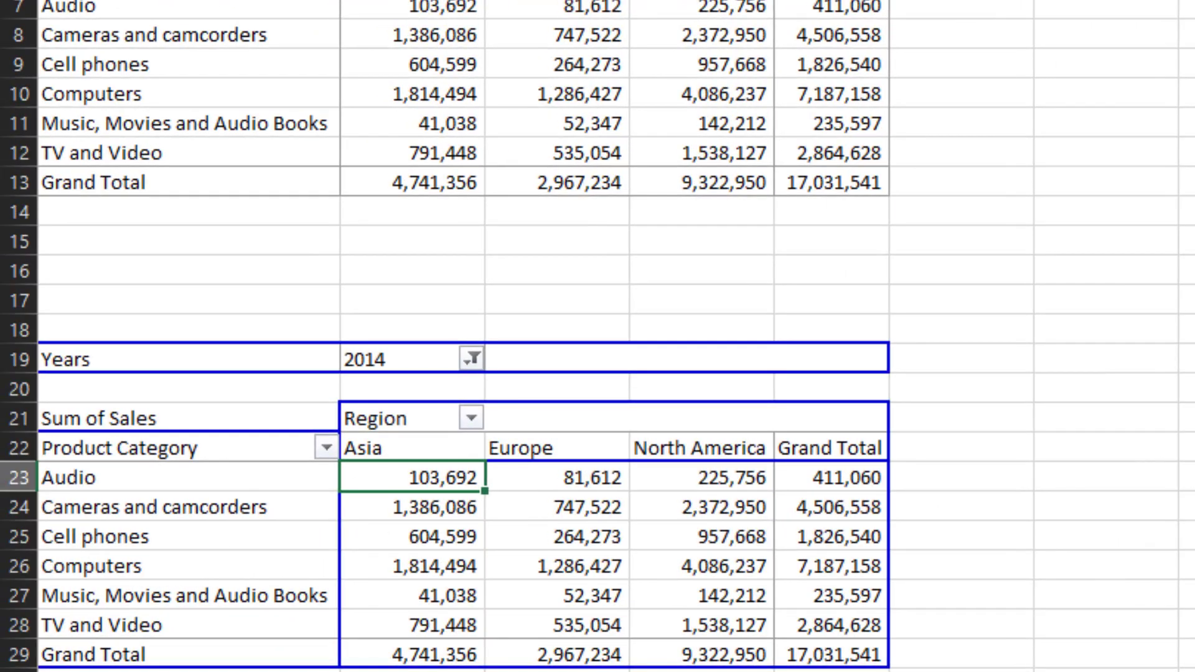
{"action": "left_click", "coordinate": [1189, 560]}
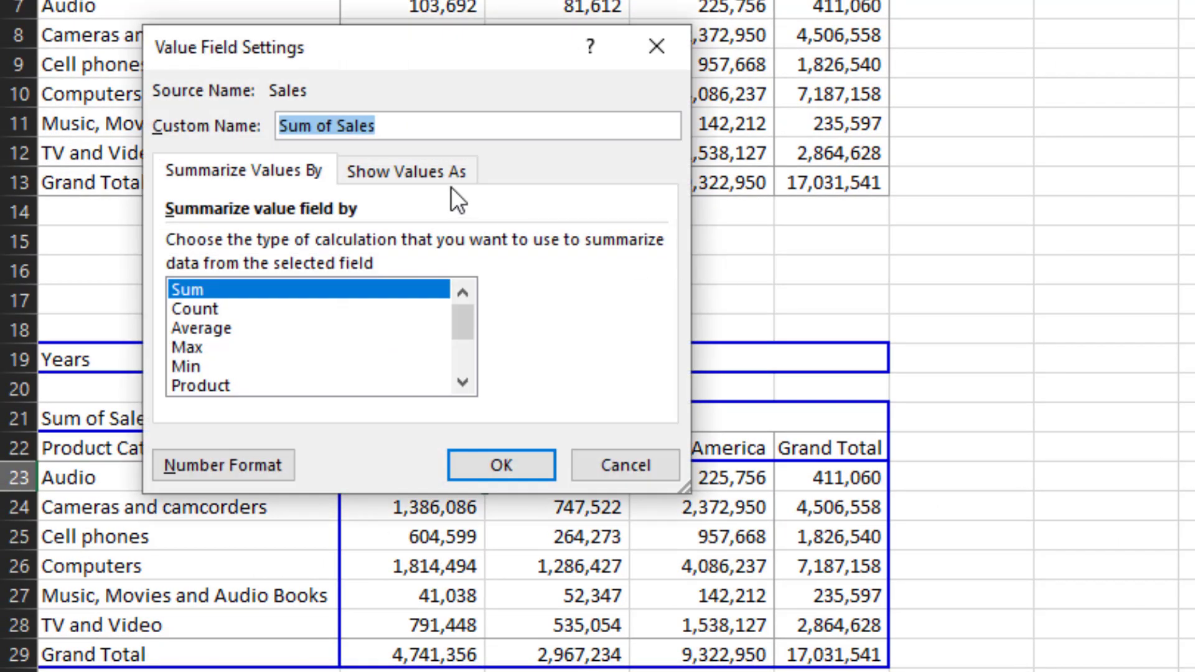
{"action": "left_click", "coordinate": [424, 170]}
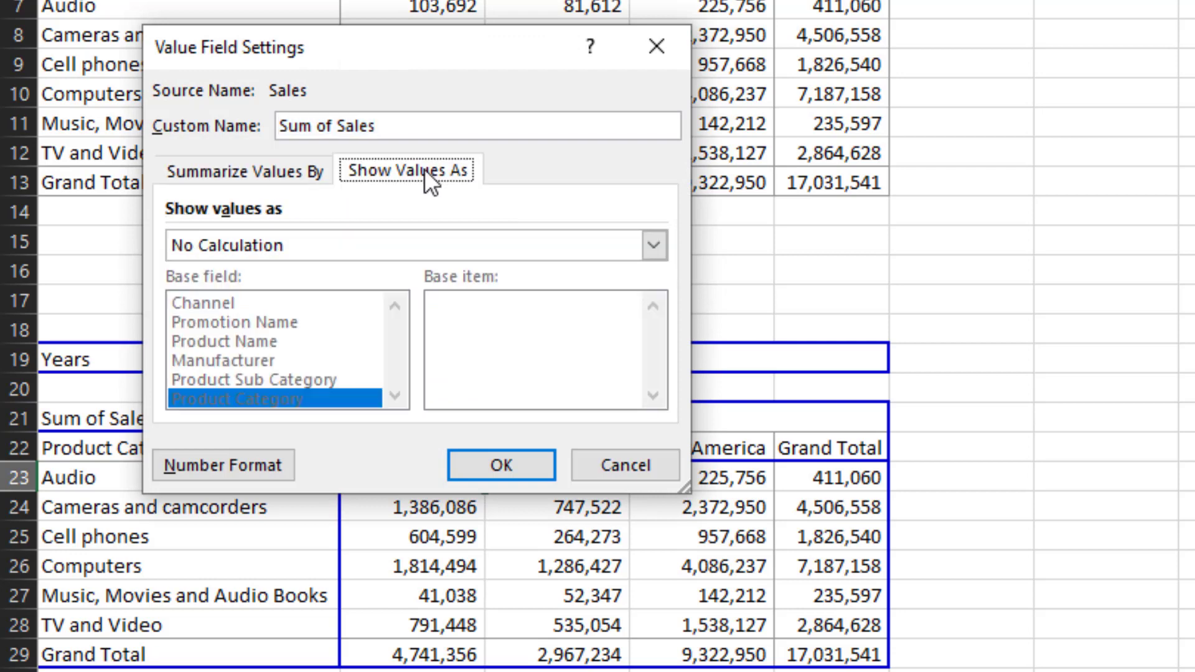
{"action": "left_click", "coordinate": [487, 248]}
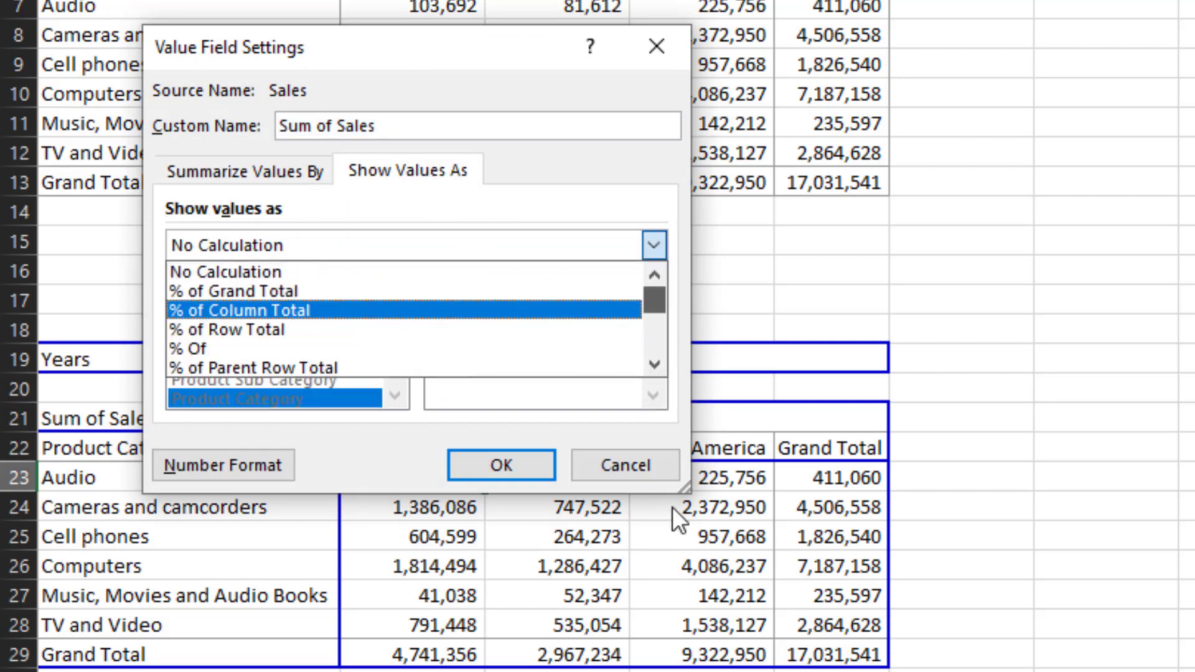
{"action": "scroll", "coordinate": [656, 362], "scroll_direction": "down", "scroll_amount": 3}
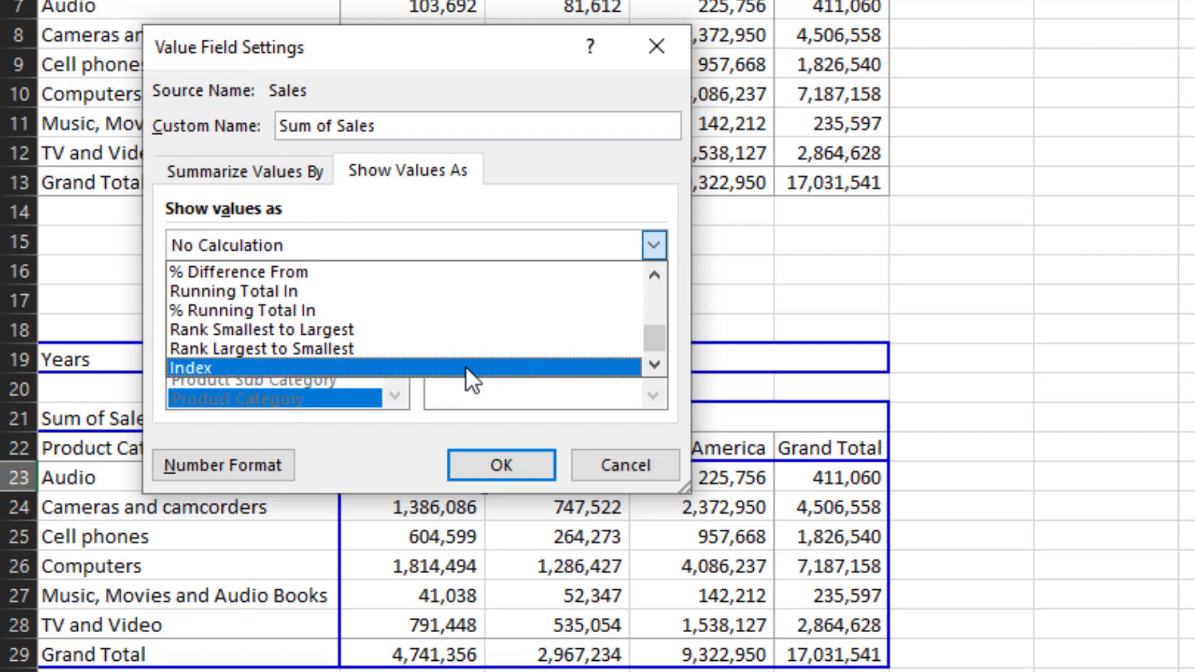
{"action": "left_click", "coordinate": [465, 367]}
{"action": "left_click", "coordinate": [501, 465]}
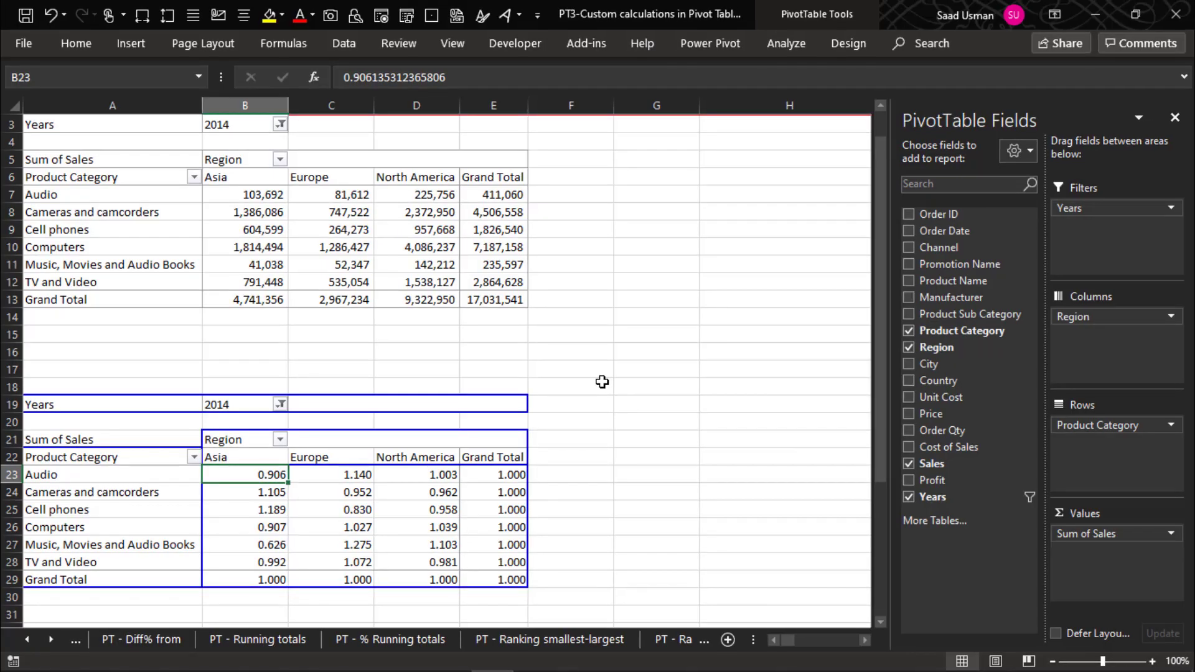
- In cell G7, enter a formula multiplying Audio's Asia sales (B7) by the overall grand total (E13)
{"action": "key", "text": "Down"}
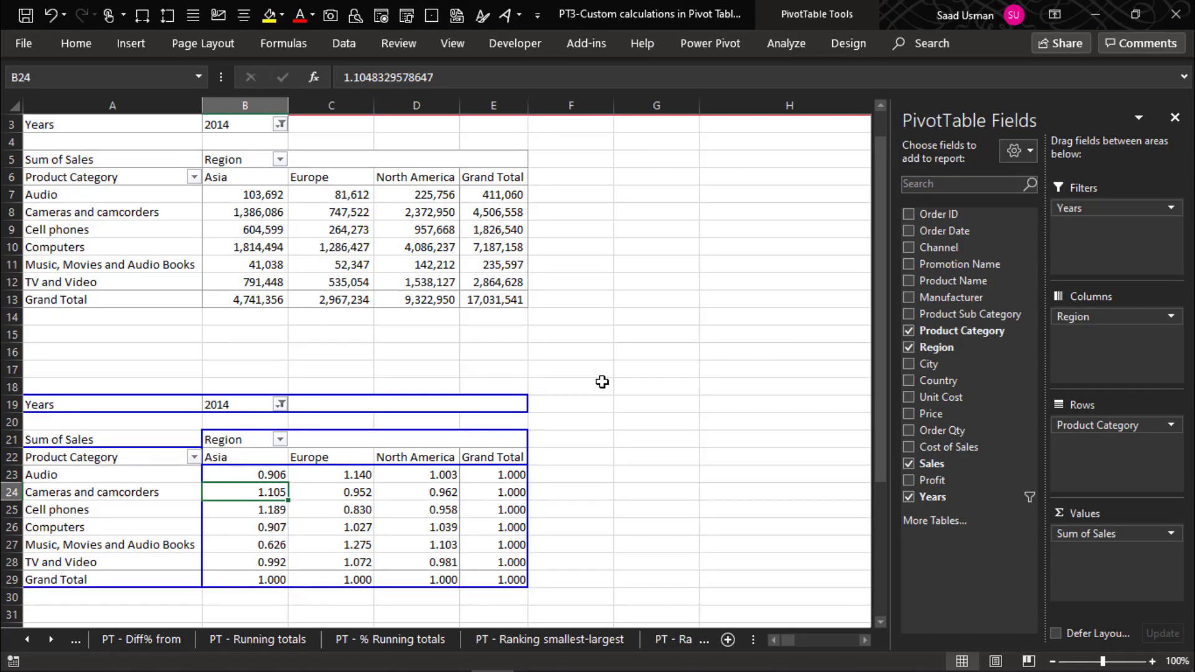
{"action": "key", "text": "Up"}
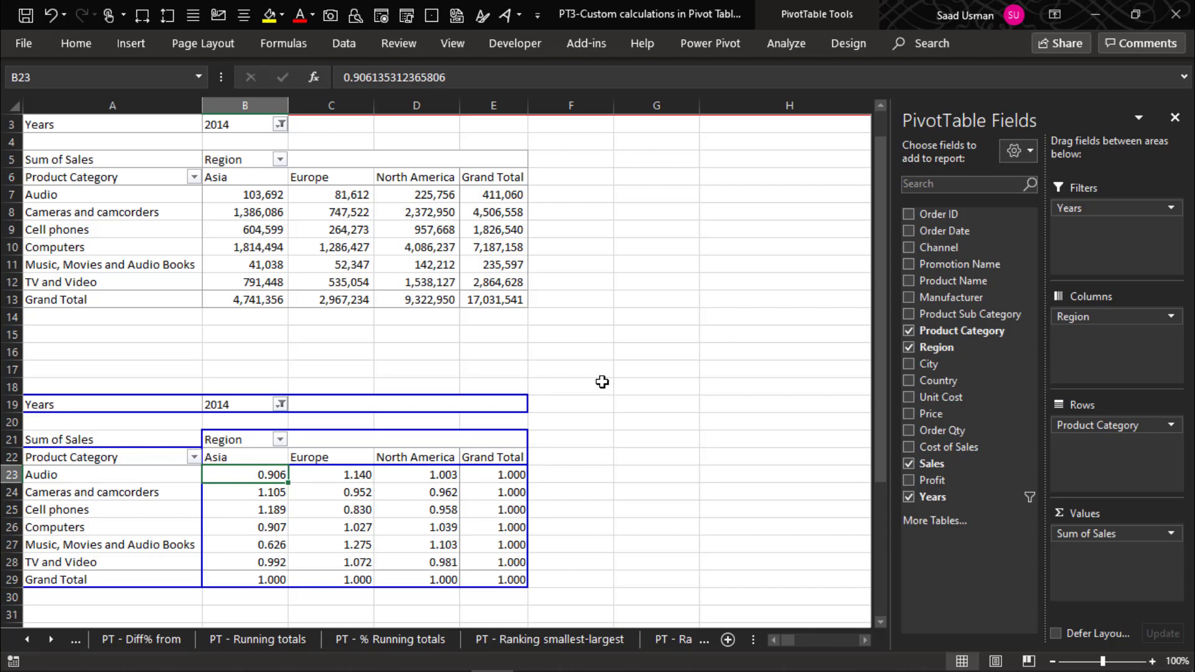
{"action": "type", "text": "="}
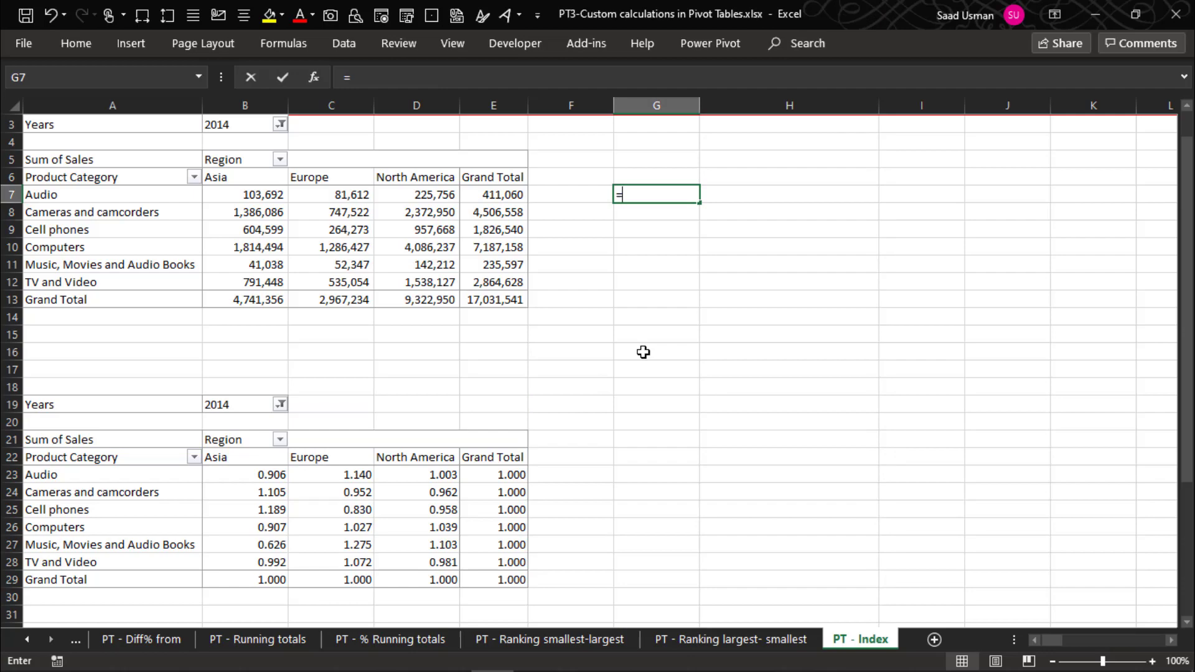
{"action": "key", "text": "Left"}
{"action": "key", "text": "Left"}
{"action": "key", "text": "Left"}
{"action": "key", "text": "Left"}
{"action": "key", "text": "Left"}
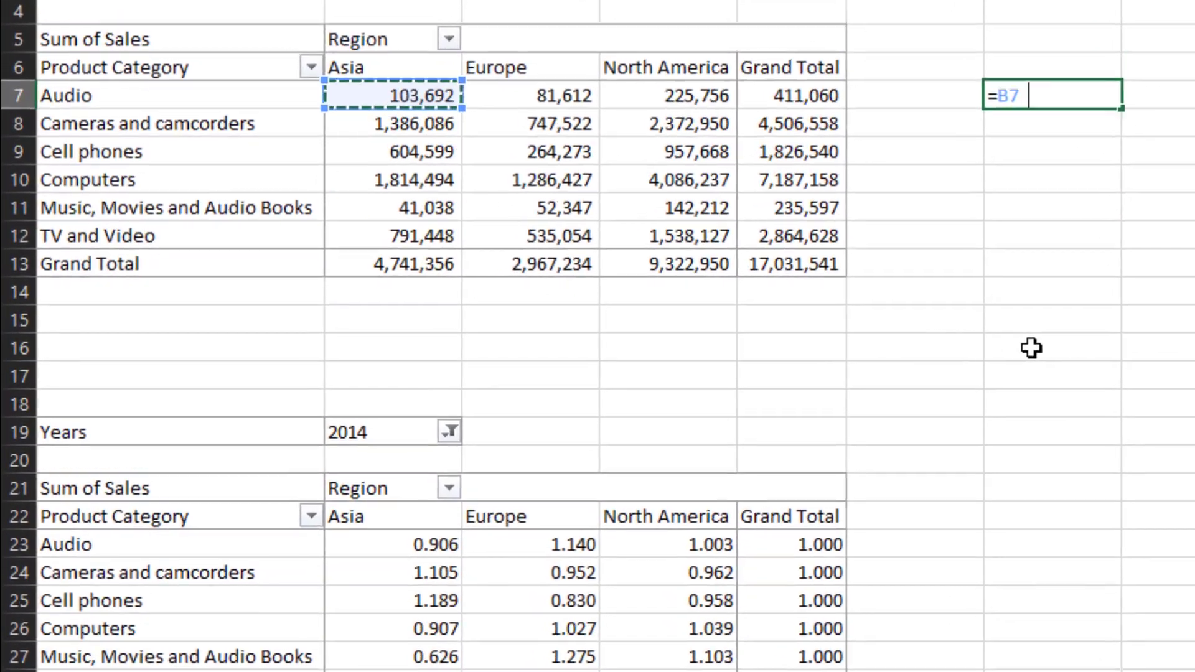
{"action": "type", "text": "*"}
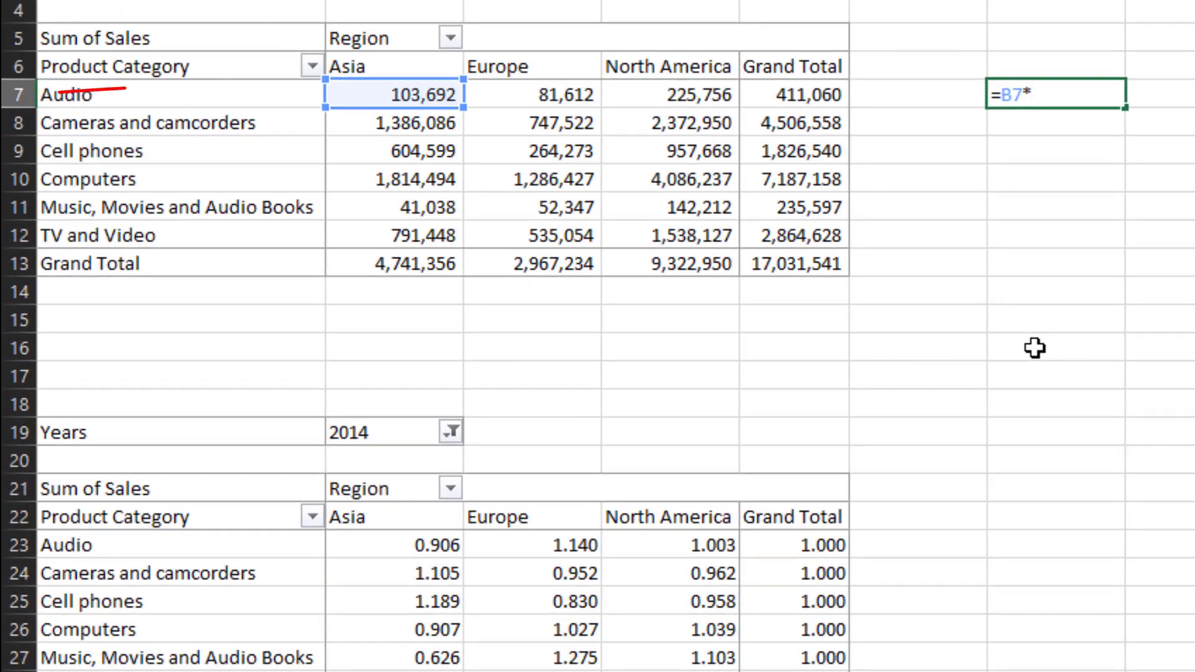
{"action": "key", "text": "Down"}
{"action": "key", "text": "Down"}
{"action": "key", "text": "Down"}
{"action": "key", "text": "Down"}
{"action": "key", "text": "Down"}
{"action": "key", "text": "Left"}
{"action": "key", "text": "Down"}
{"action": "key", "text": "Return"}
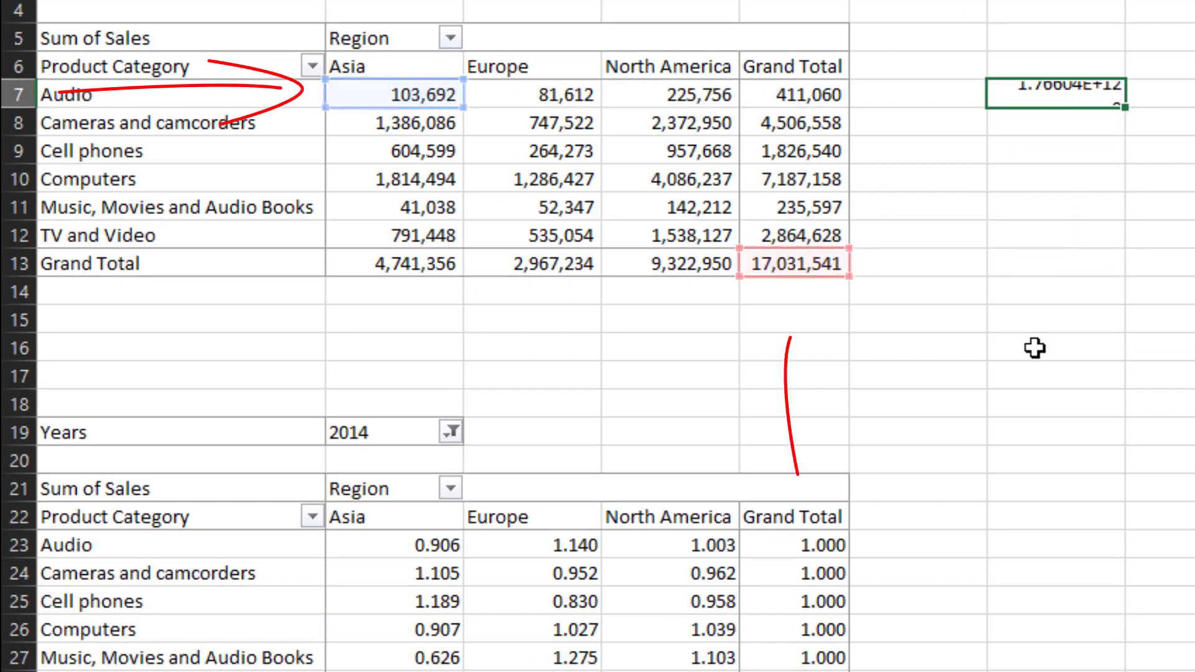
- In cell G8, enter a formula multiplying Asia's grand total (B13) by Audio's grand total (E7)
{"action": "type", "text": "="}
{"action": "key", "text": "Left"}
{"action": "key", "text": "Left"}
{"action": "key", "text": "Left"}
{"action": "key", "text": "Left"}
{"action": "key", "text": "Left"}
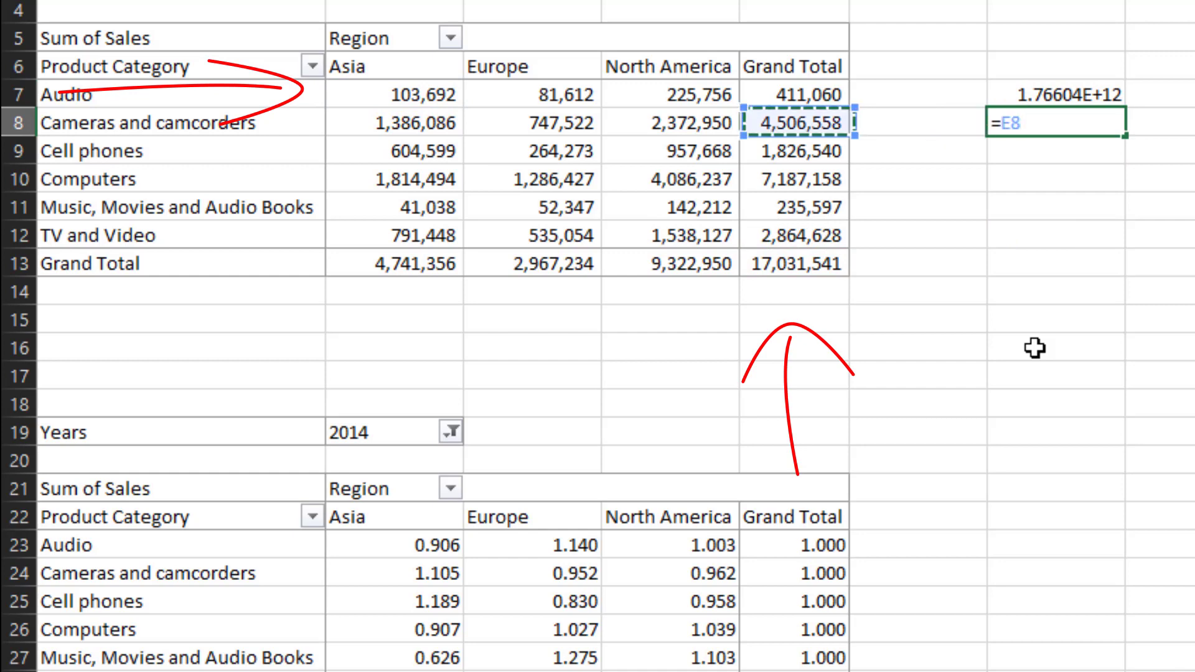
{"action": "key", "text": "Down"}
{"action": "key", "text": "Down"}
{"action": "key", "text": "Down"}
{"action": "key", "text": "Down"}
{"action": "key", "text": "Down"}
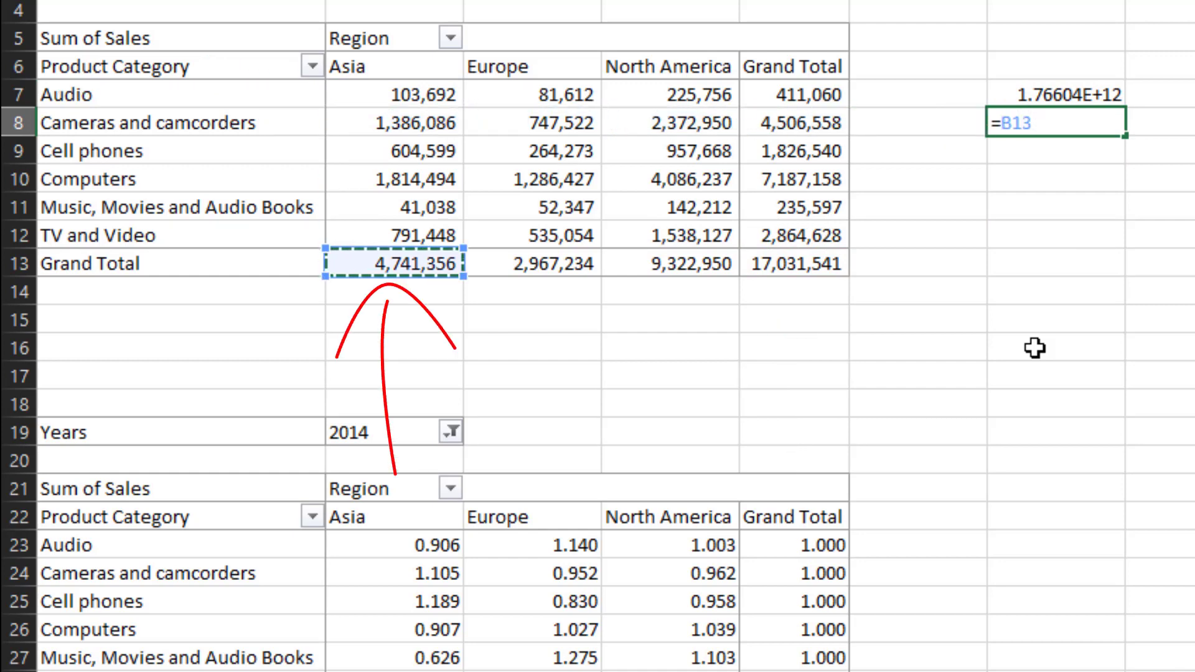
{"action": "type", "text": "*"}
{"action": "key", "text": "Left"}
{"action": "key", "text": "Up"}
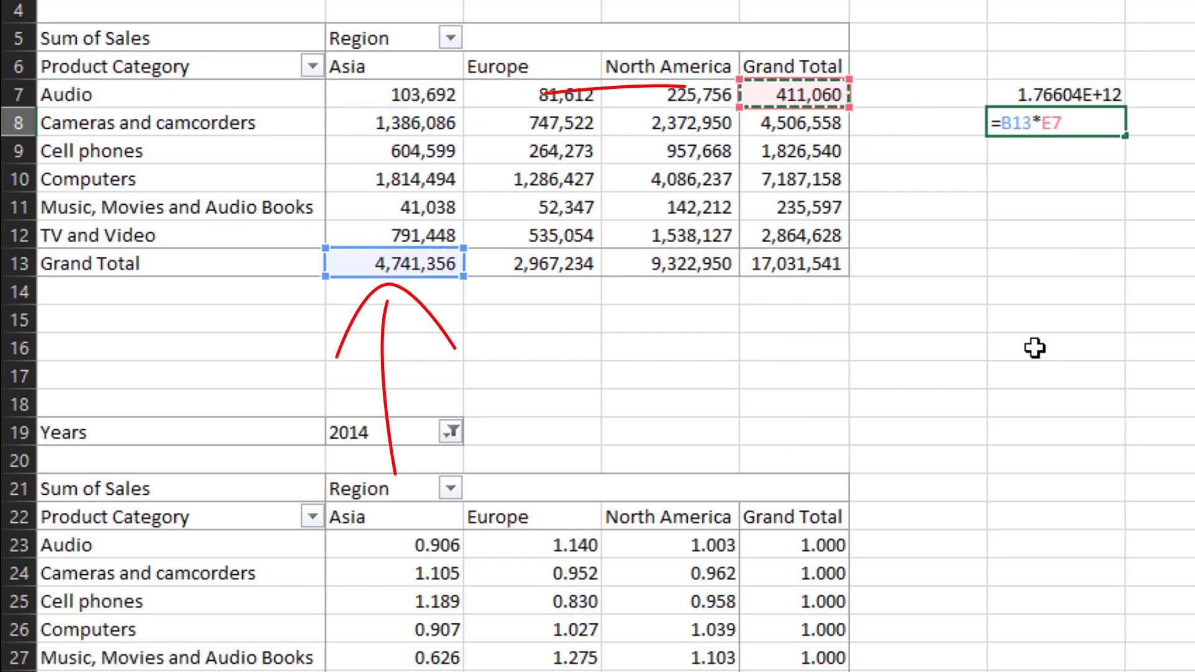
{"action": "key", "text": "Return"}
- In cell G9, divide G7 by G8 and compare the result with Audio's Asia value in the Index pivot table
{"action": "type", "text": "="}
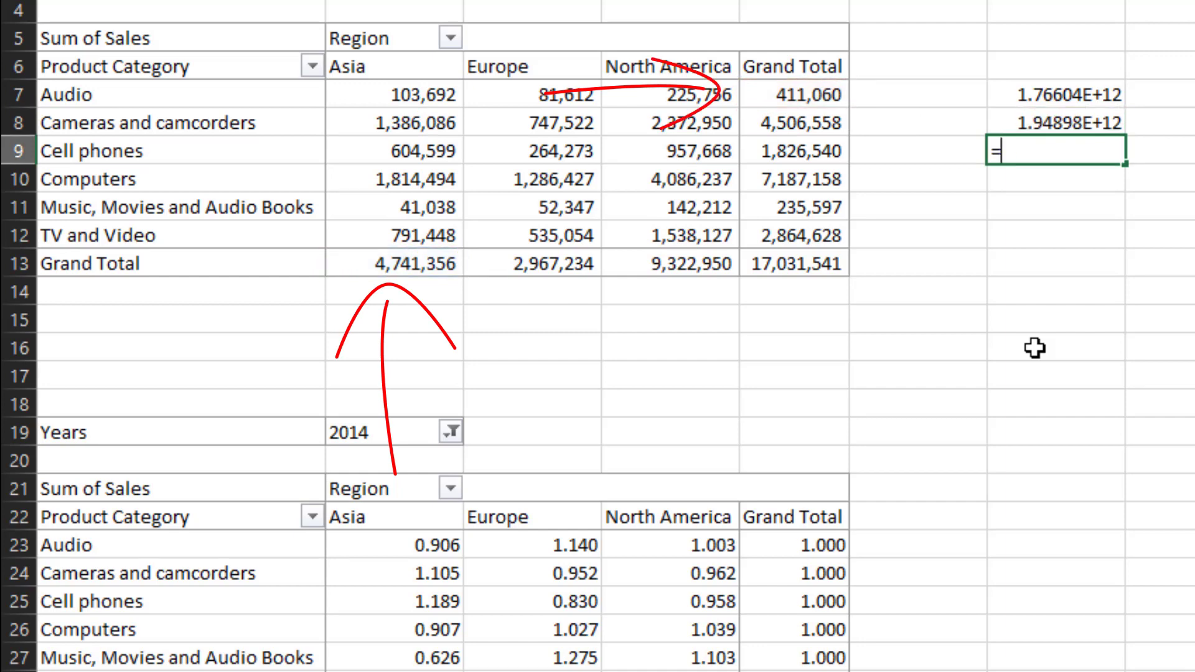
{"action": "key", "text": "Up"}
{"action": "key", "text": "Up"}
{"action": "type", "text": "/"}
{"action": "key", "text": "Up"}
{"action": "key", "text": "ctrl+Return"}
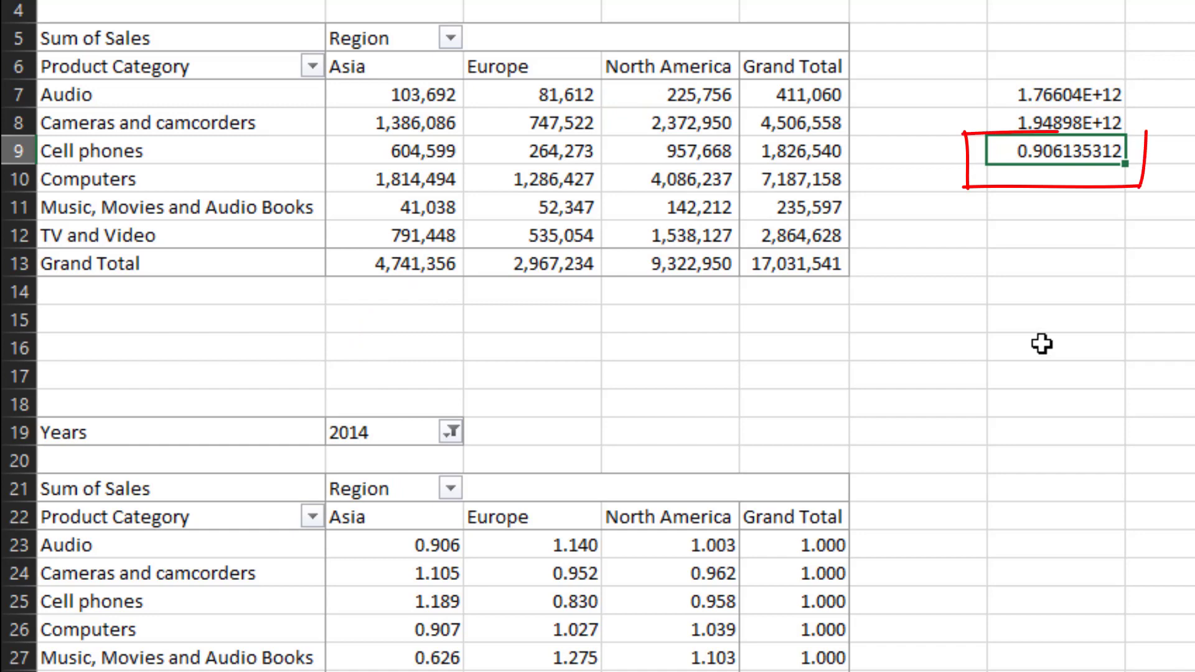
{"action": "left_click", "coordinate": [423, 546]}
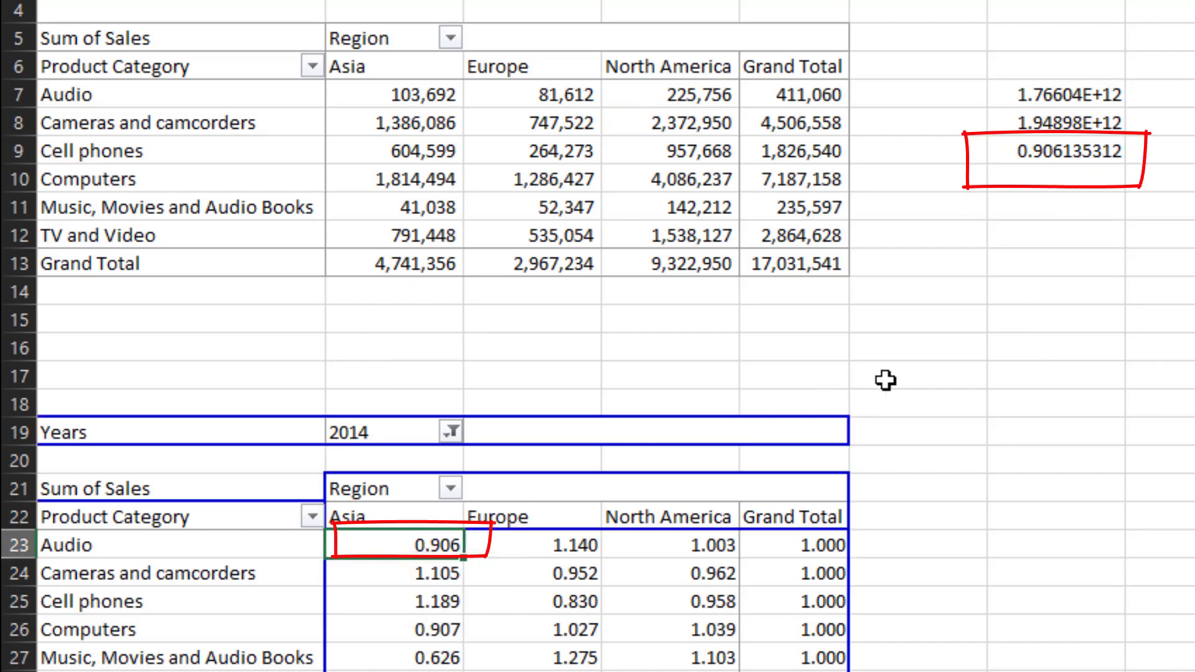
- In cell G11, enter a formula multiplying Computers' North America sales (D10) by the overall grand total (E13)
{"action": "left_click", "coordinate": [1048, 209]}
{"action": "type", "text": "="}
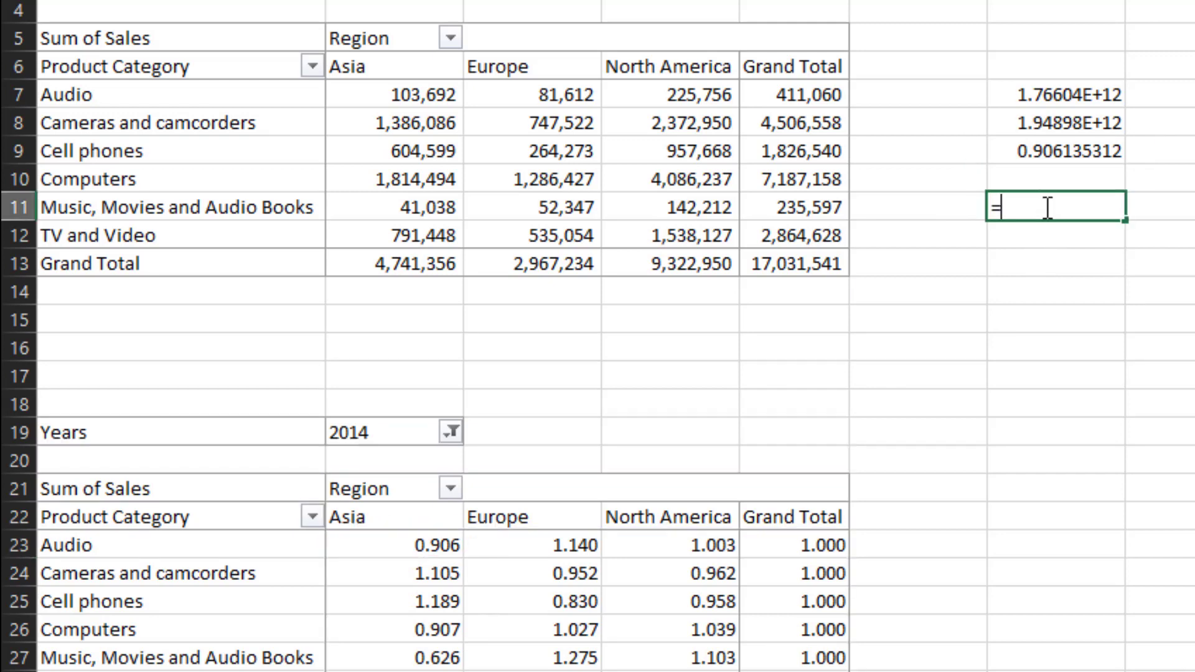
{"action": "key", "text": "Left"}
{"action": "key", "text": "Left"}
{"action": "key", "text": "Left"}
{"action": "key", "text": "Up"}
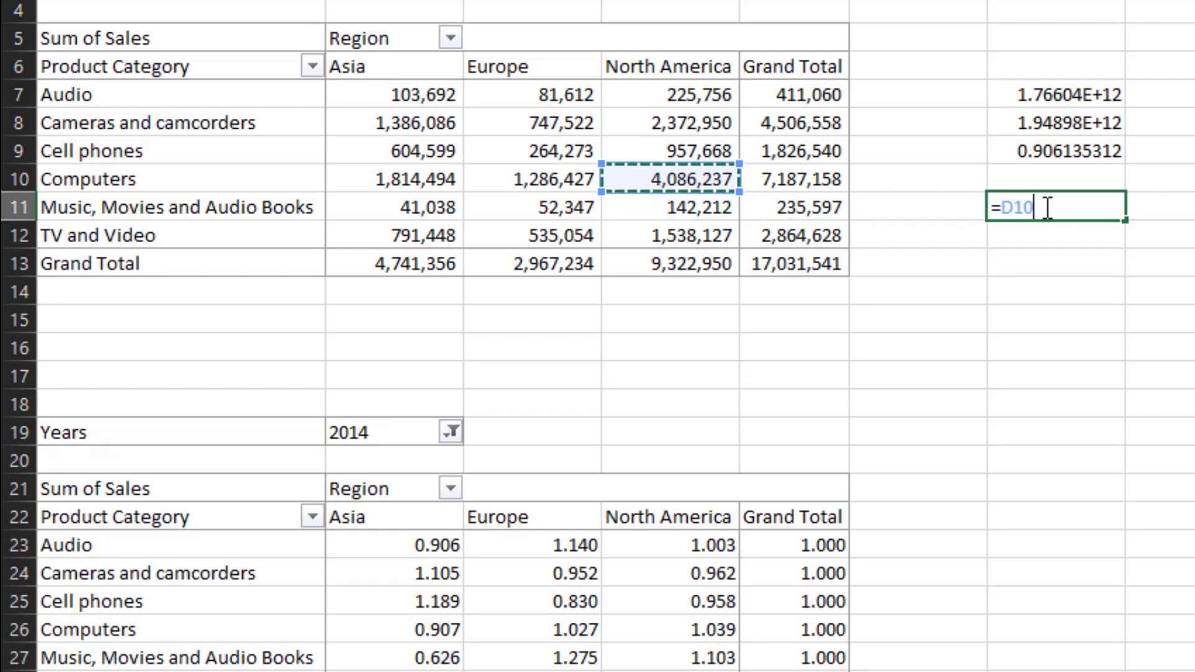
{"action": "type", "text": "*"}
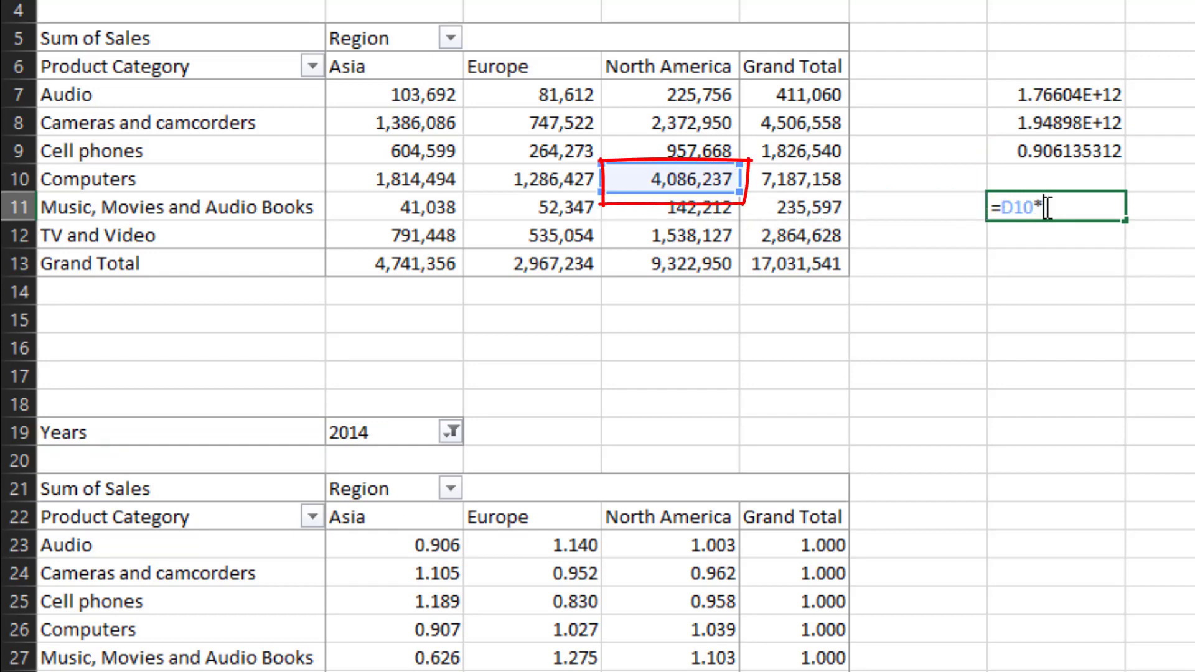
{"action": "key", "text": "Down"}
{"action": "key", "text": "Left"}
{"action": "key", "text": "Down"}
{"action": "key", "text": "Left"}
{"action": "key", "text": "Return"}
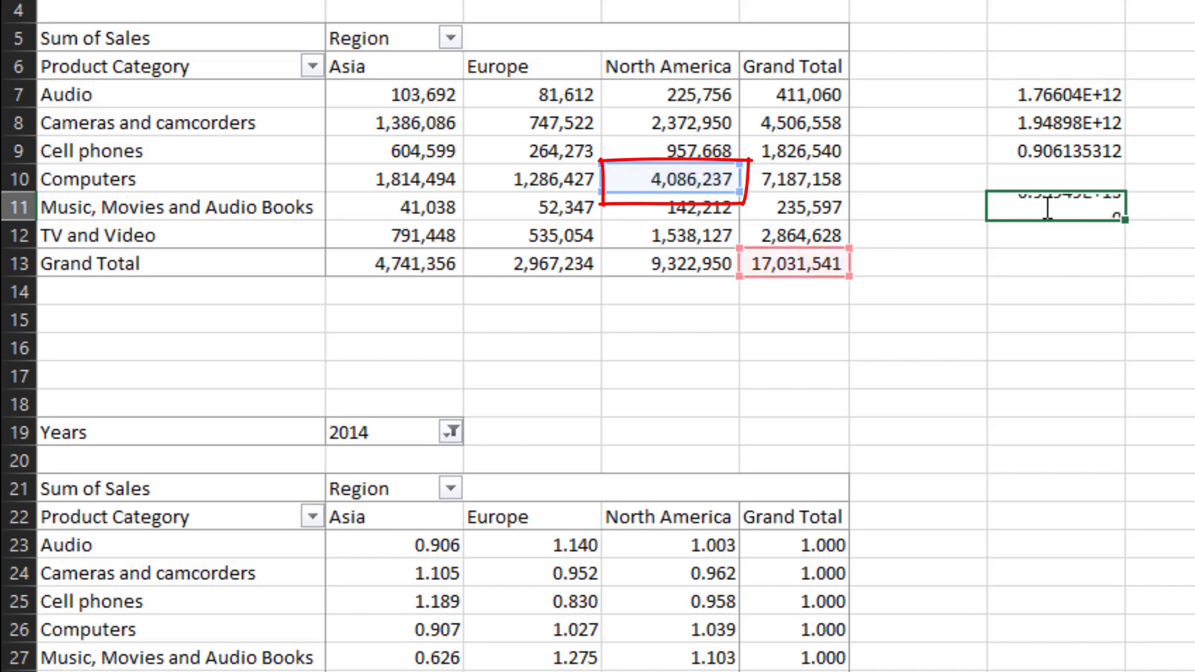
- In cell G12, enter a formula multiplying North America's grand total (D13) by Computers' grand total (E10)
{"action": "type", "text": "="}
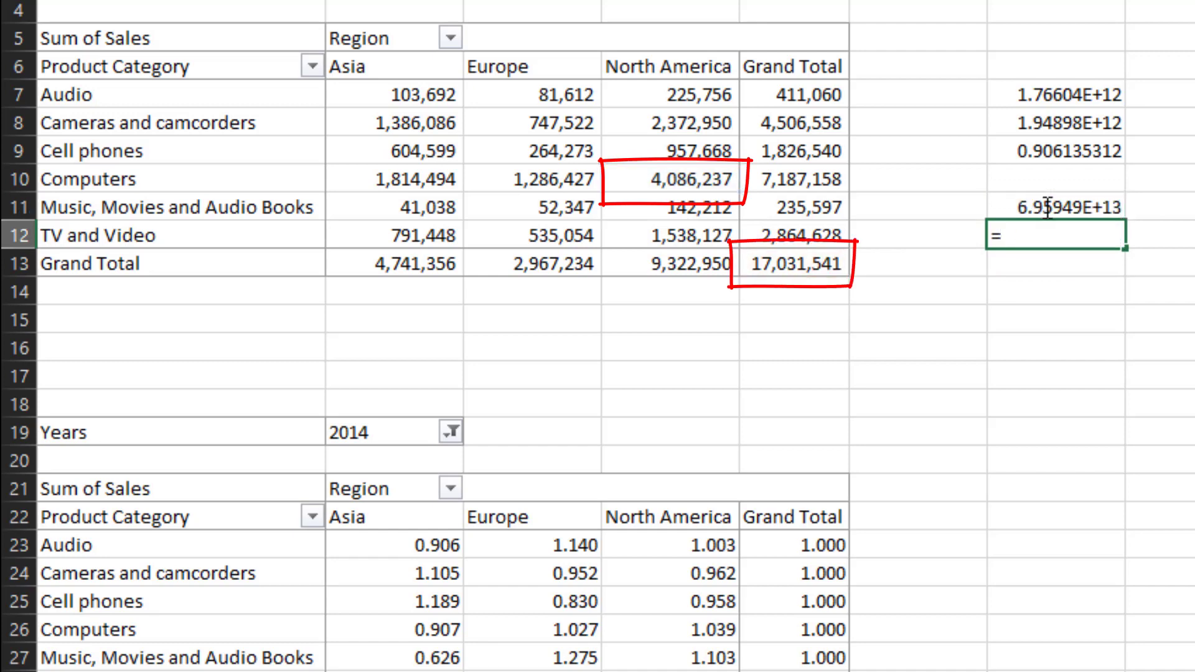
{"action": "key", "text": "Left"}
{"action": "key", "text": "Left"}
{"action": "key", "text": "Down"}
{"action": "key", "text": "Left"}
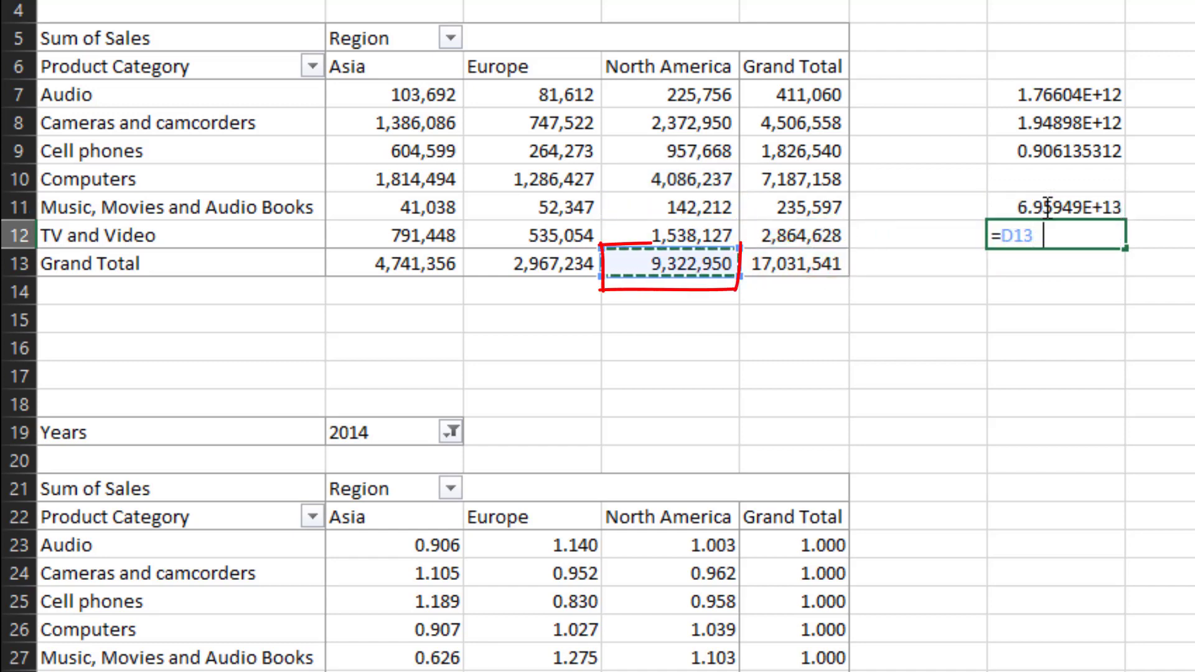
{"action": "type", "text": "*"}
{"action": "key", "text": "Up"}
{"action": "key", "text": "Up"}
{"action": "key", "text": "Left"}
{"action": "key", "text": "Return"}
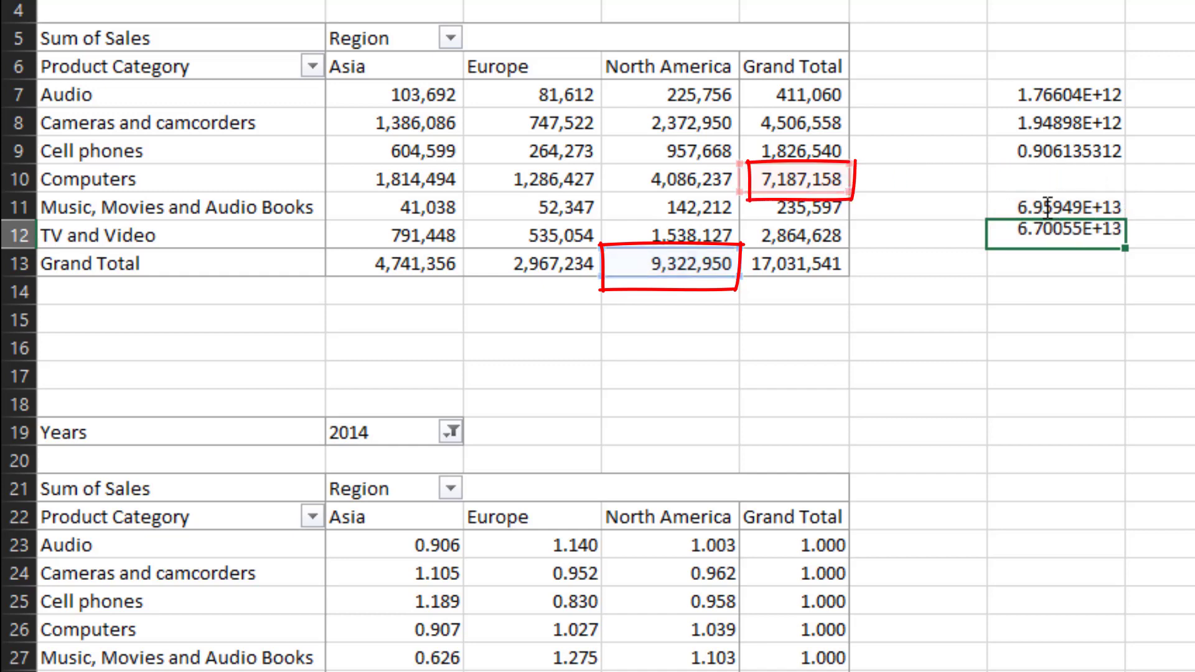
- In cell G13, divide G11 by G12 and compare it with Computers' North America index value
{"action": "type", "text": "="}
{"action": "key", "text": "Up"}
{"action": "key", "text": "Up"}
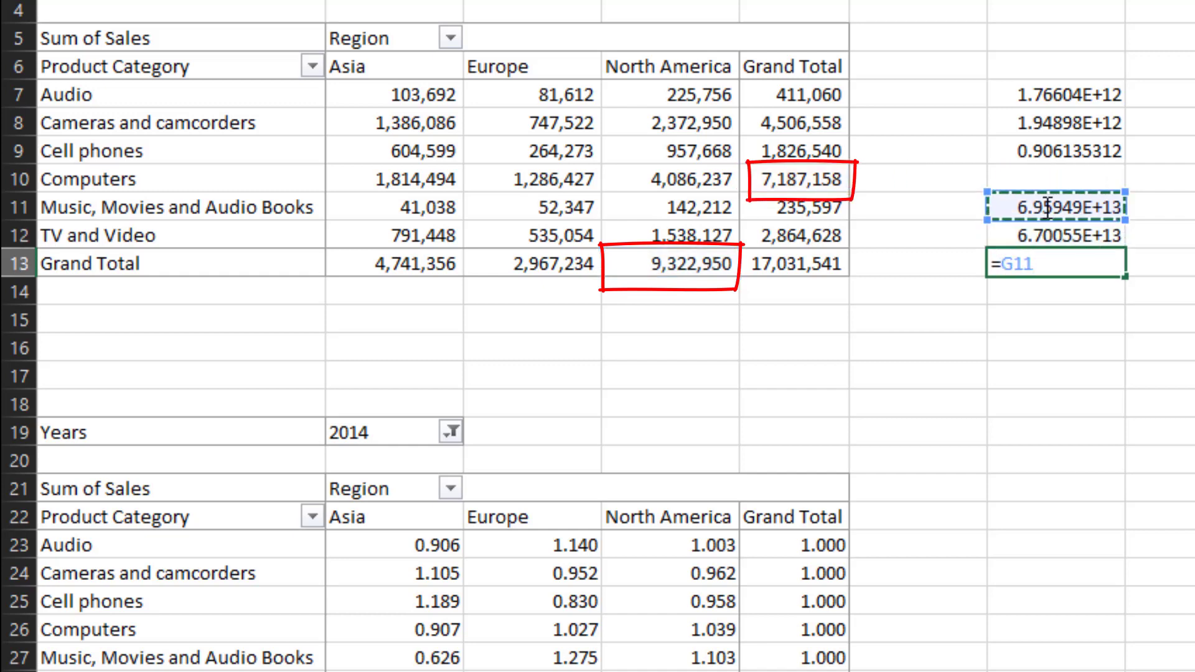
{"action": "type", "text": "/"}
{"action": "key", "text": "Up"}
{"action": "key", "text": "ctrl+Return"}
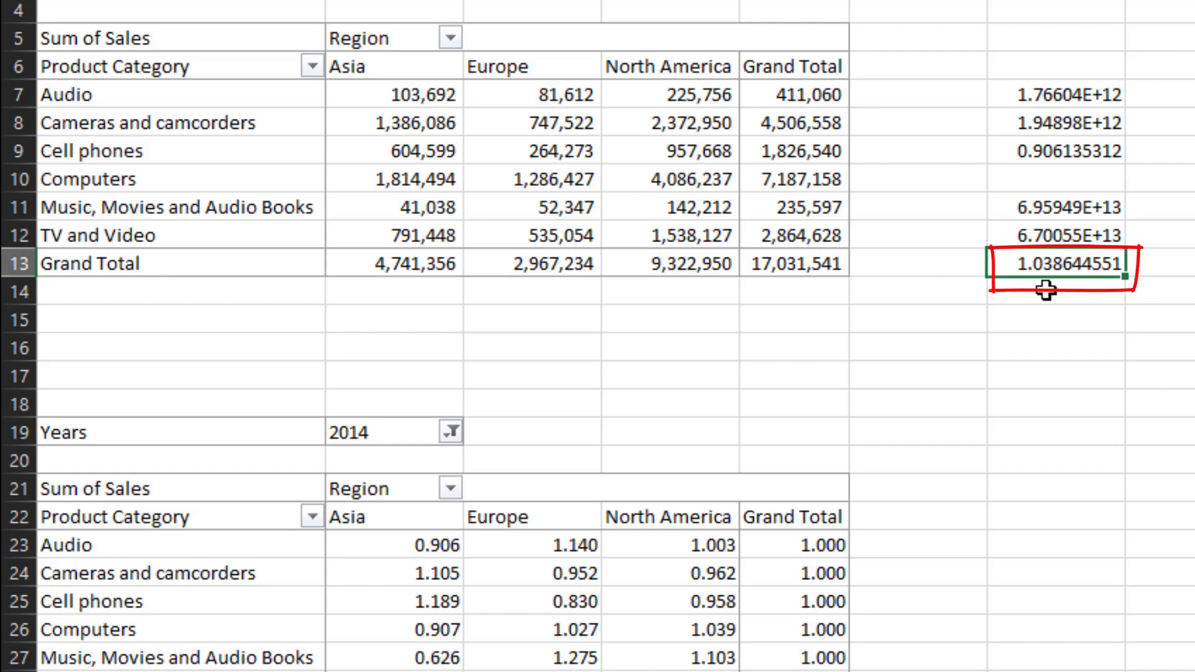
{"action": "left_click", "coordinate": [691, 630]}
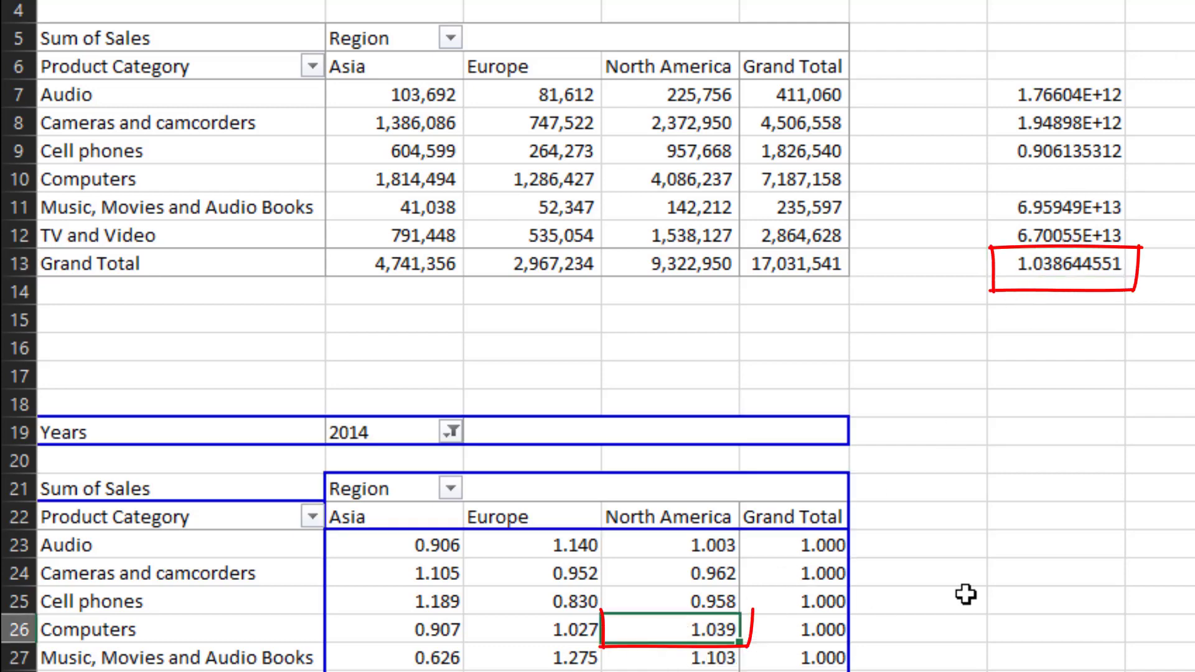